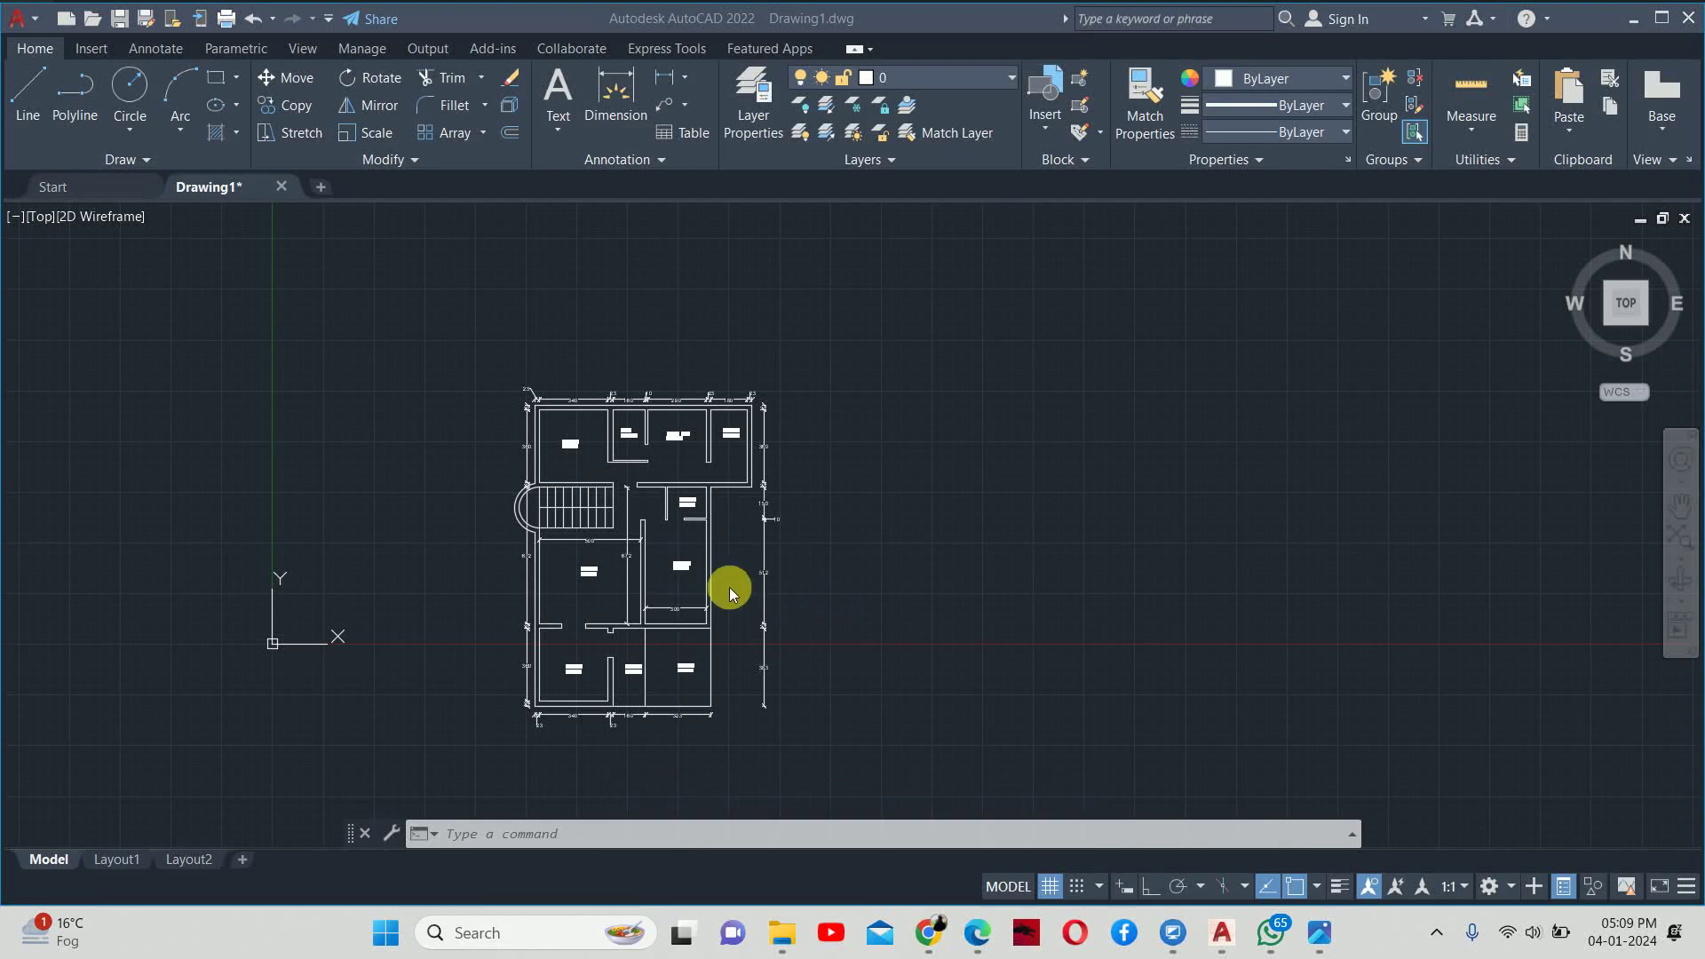
- Pan and zoom the view to open empty space beside the floor plan
{"action": "scroll", "coordinate": [702, 600], "scroll_direction": "up", "scroll_amount": 2}
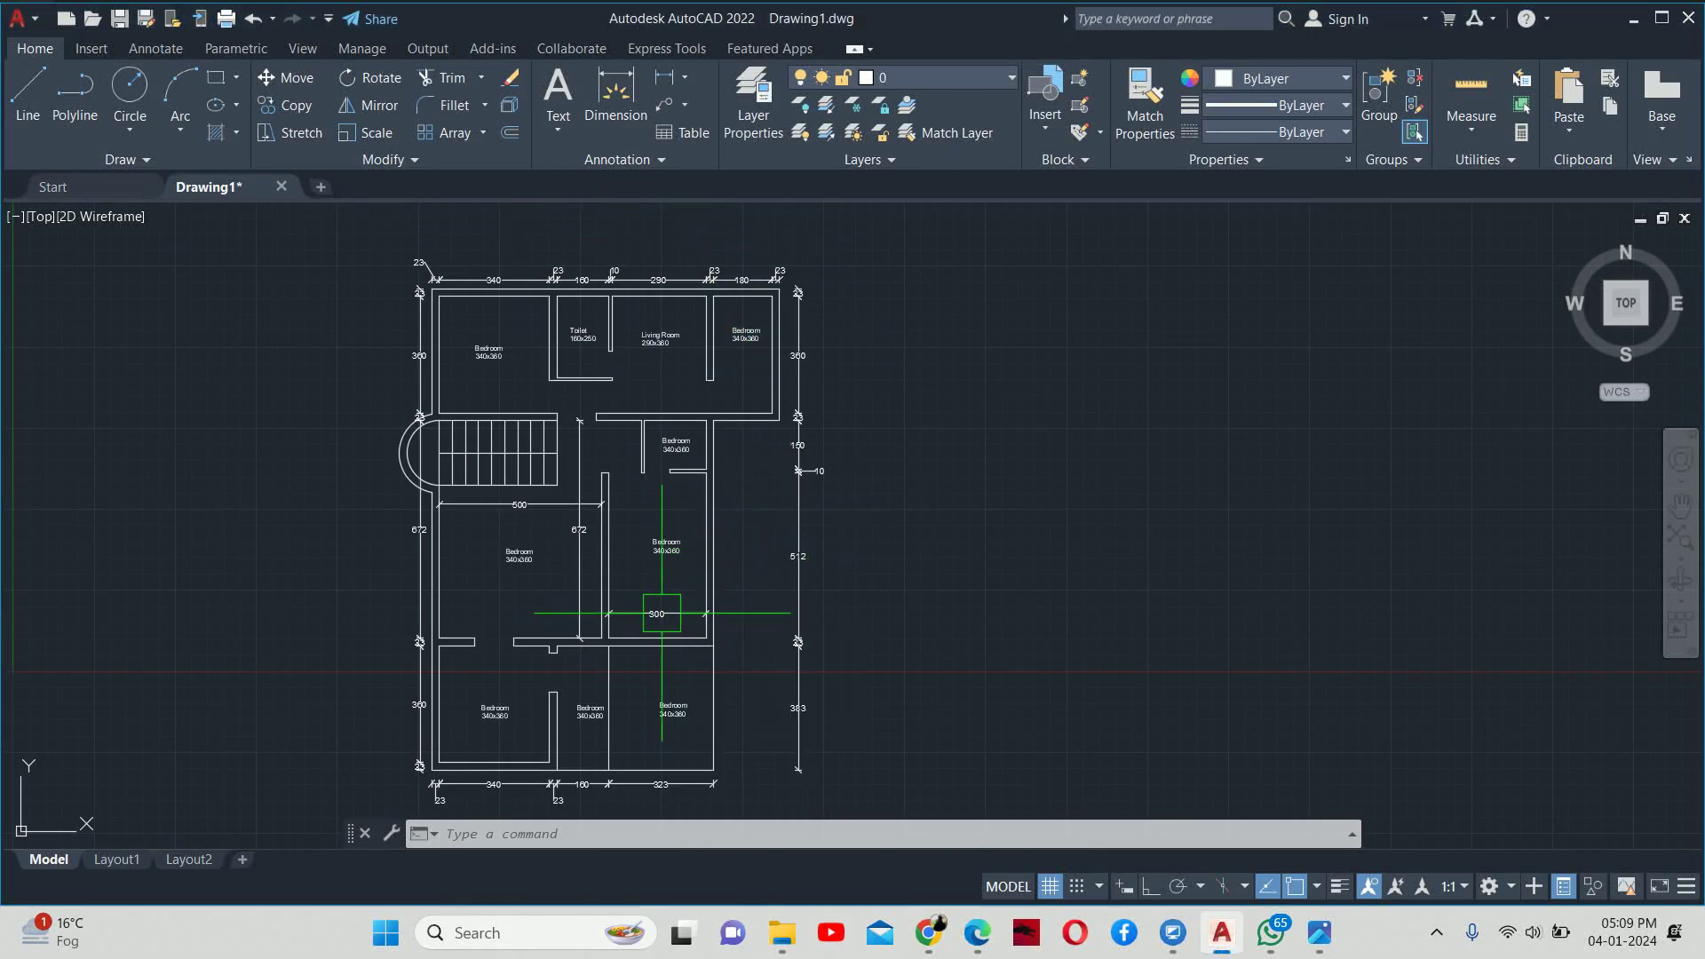
{"action": "scroll", "coordinate": [682, 570], "scroll_direction": "up", "scroll_amount": 3}
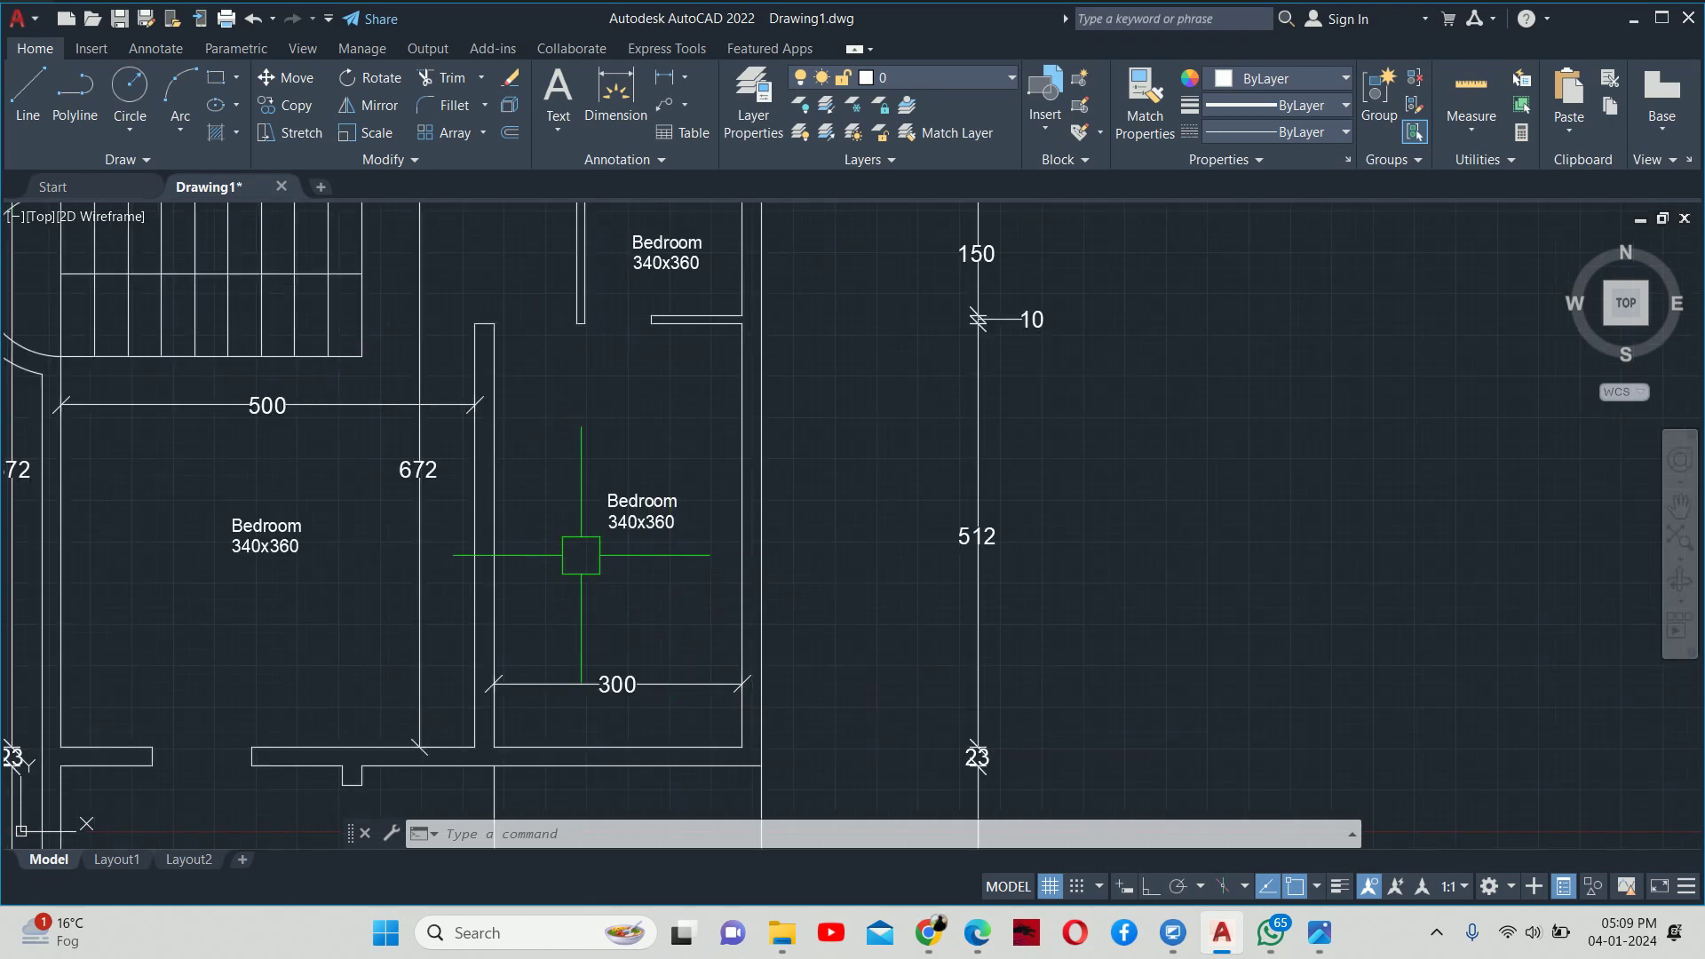
{"action": "middle_click_drag", "start_coordinate": [571, 552], "coordinate": [751, 625]}
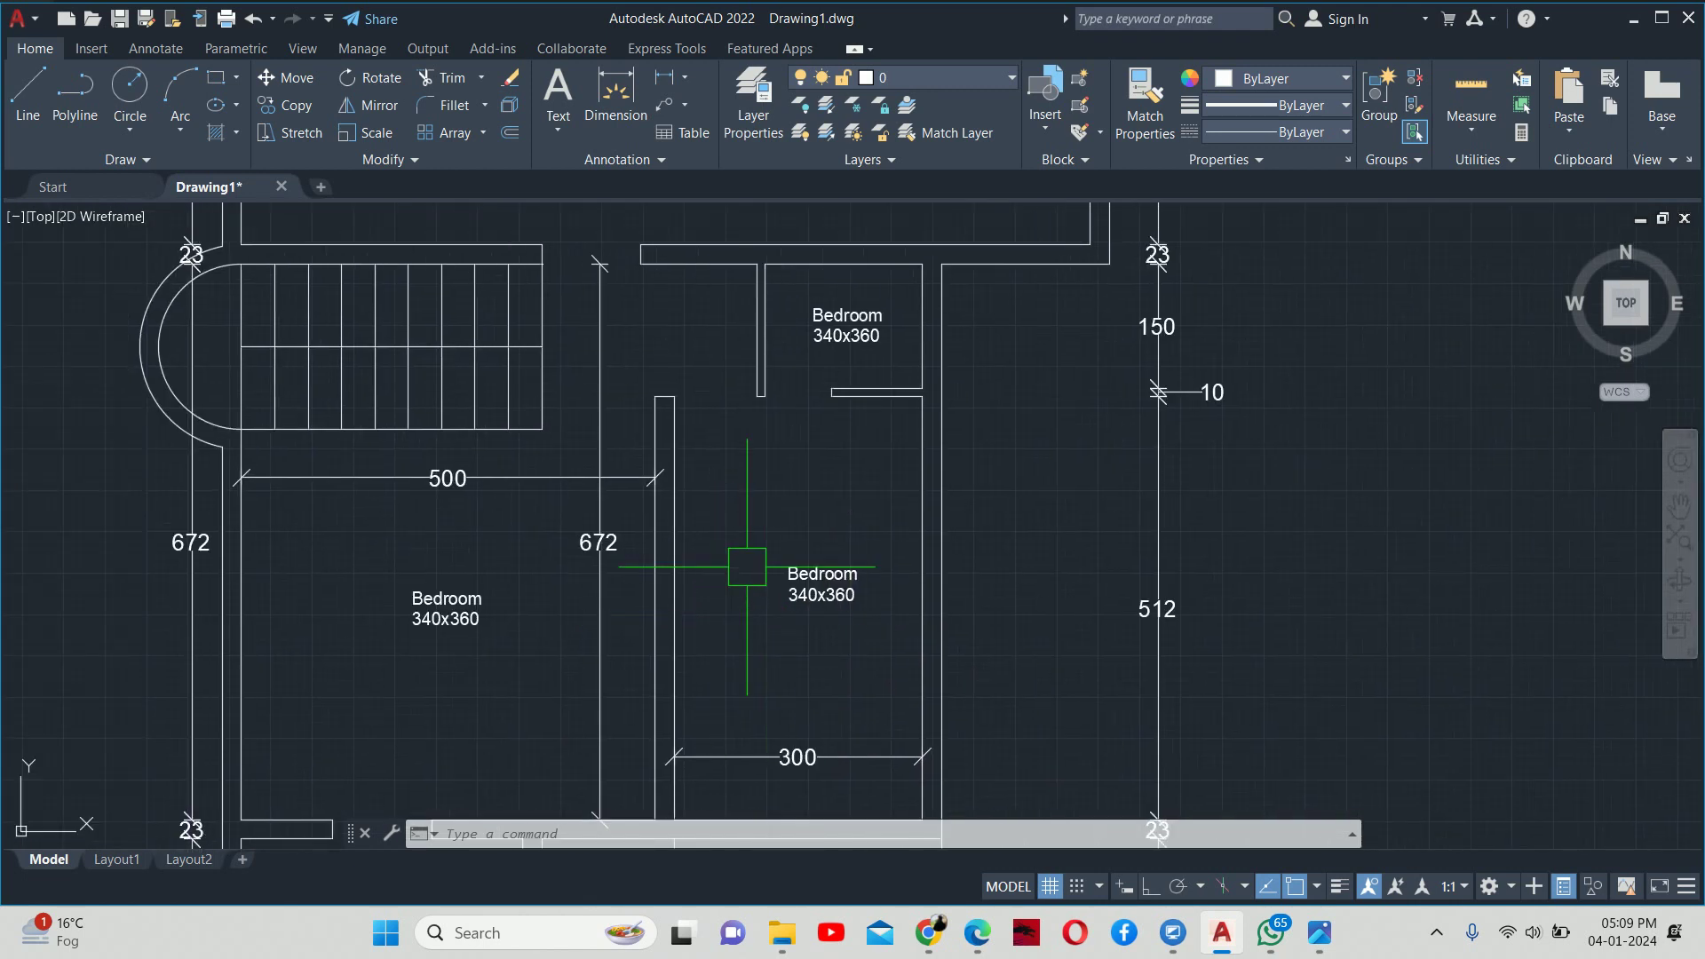
{"action": "middle_click_drag", "start_coordinate": [826, 591], "coordinate": [850, 520]}
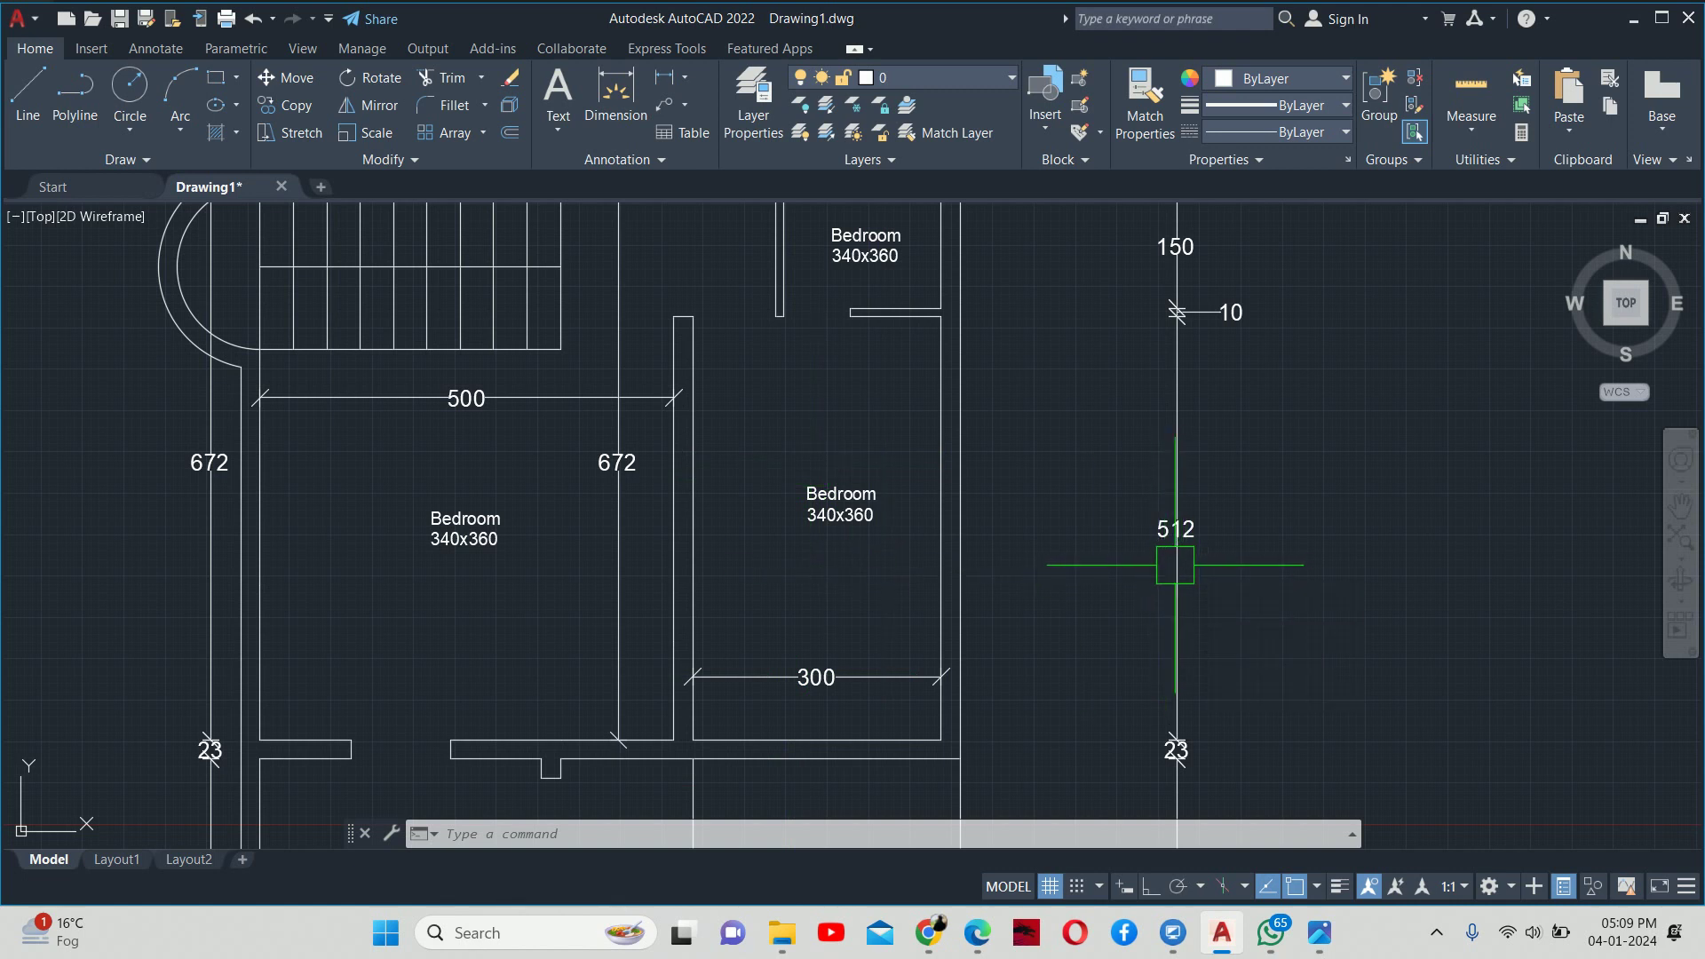
{"action": "scroll", "coordinate": [771, 440], "scroll_direction": "down", "scroll_amount": 2}
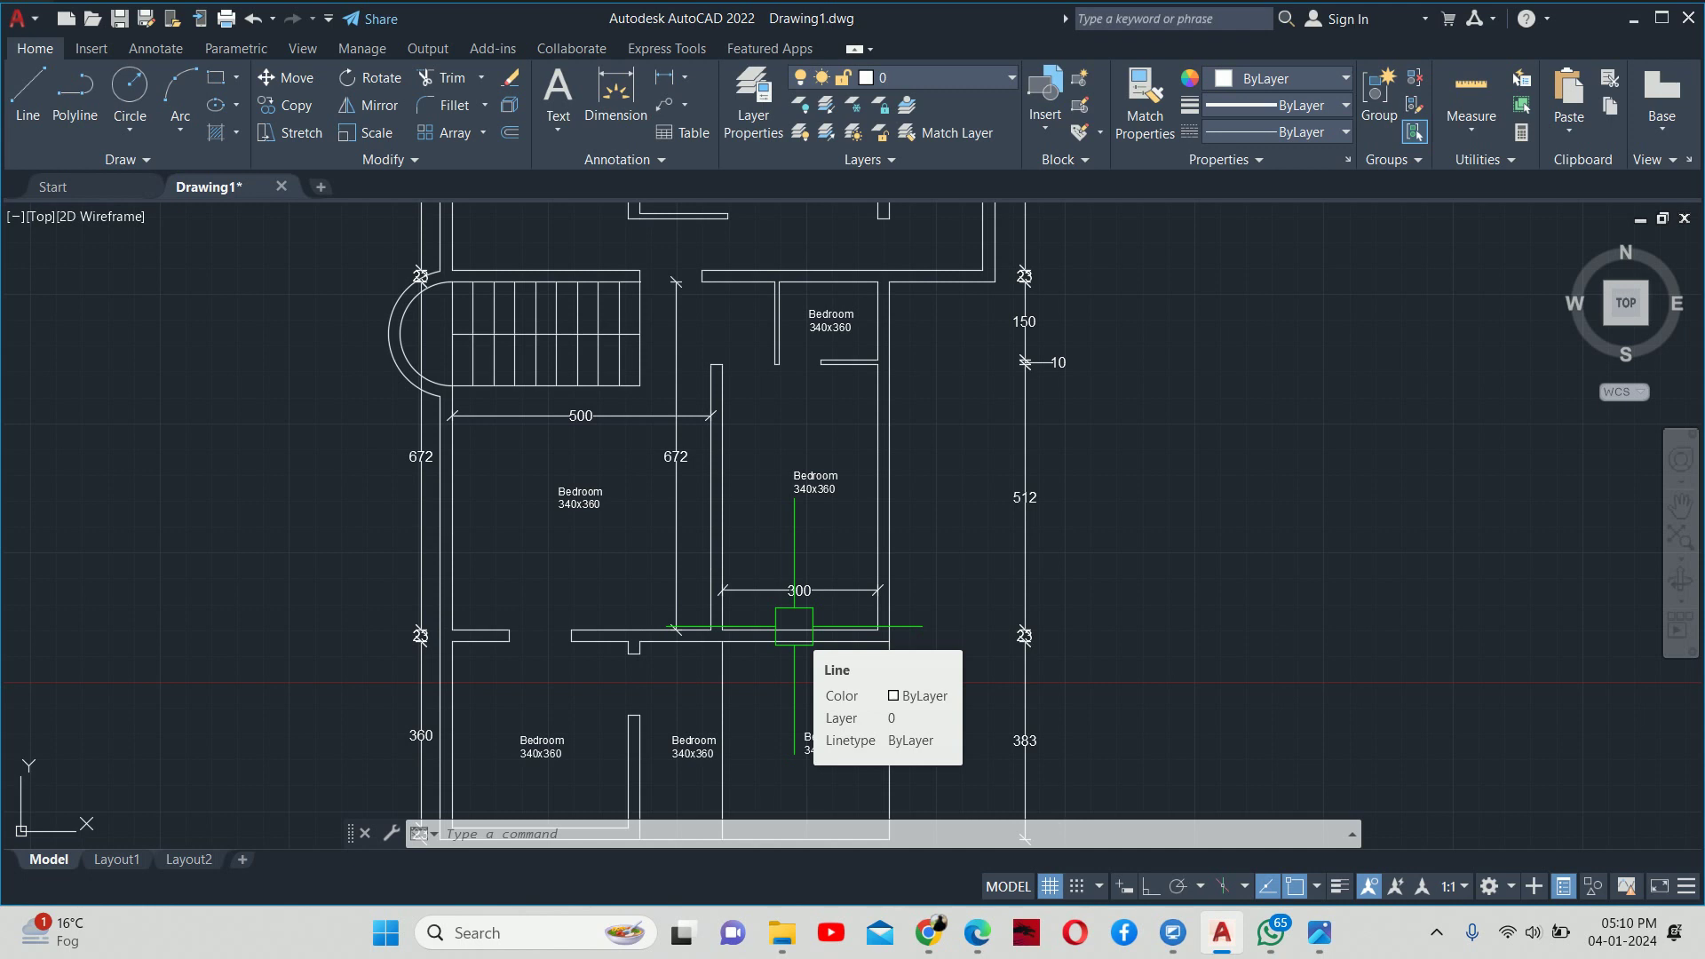
{"action": "scroll", "coordinate": [793, 622], "scroll_direction": "down", "scroll_amount": 3}
{"action": "scroll", "coordinate": [802, 591], "scroll_direction": "up", "scroll_amount": 1}
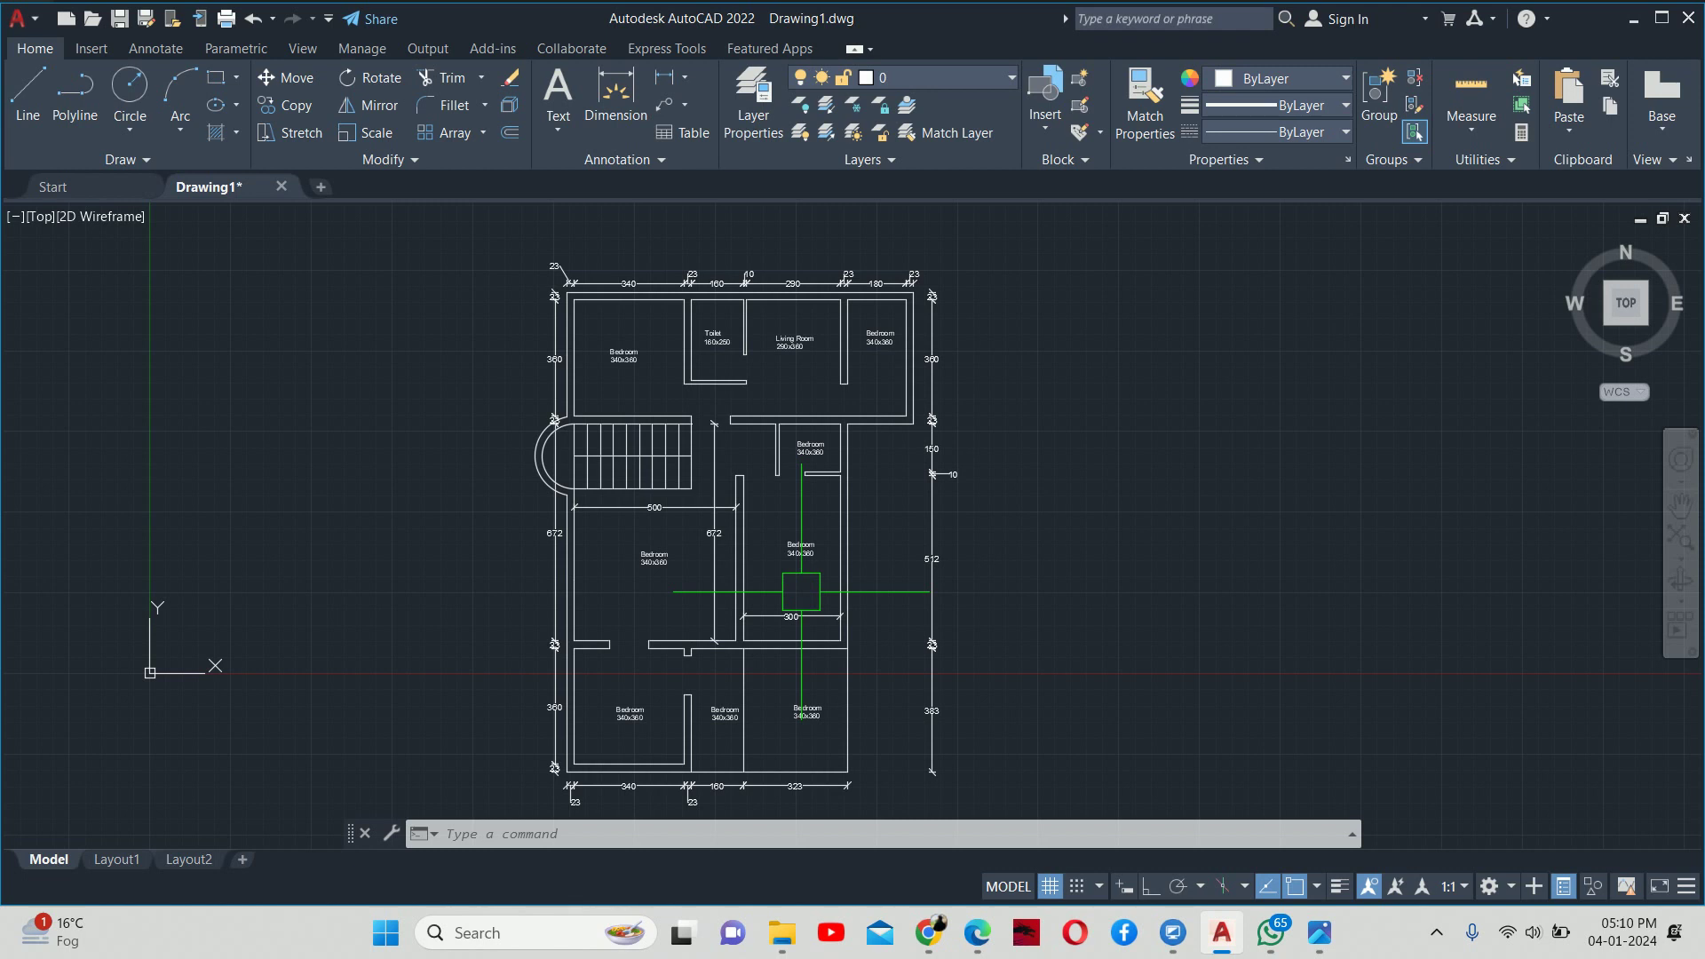
{"action": "key", "text": "Escape"}
{"action": "key", "text": "Escape"}
{"action": "key", "text": "Escape"}
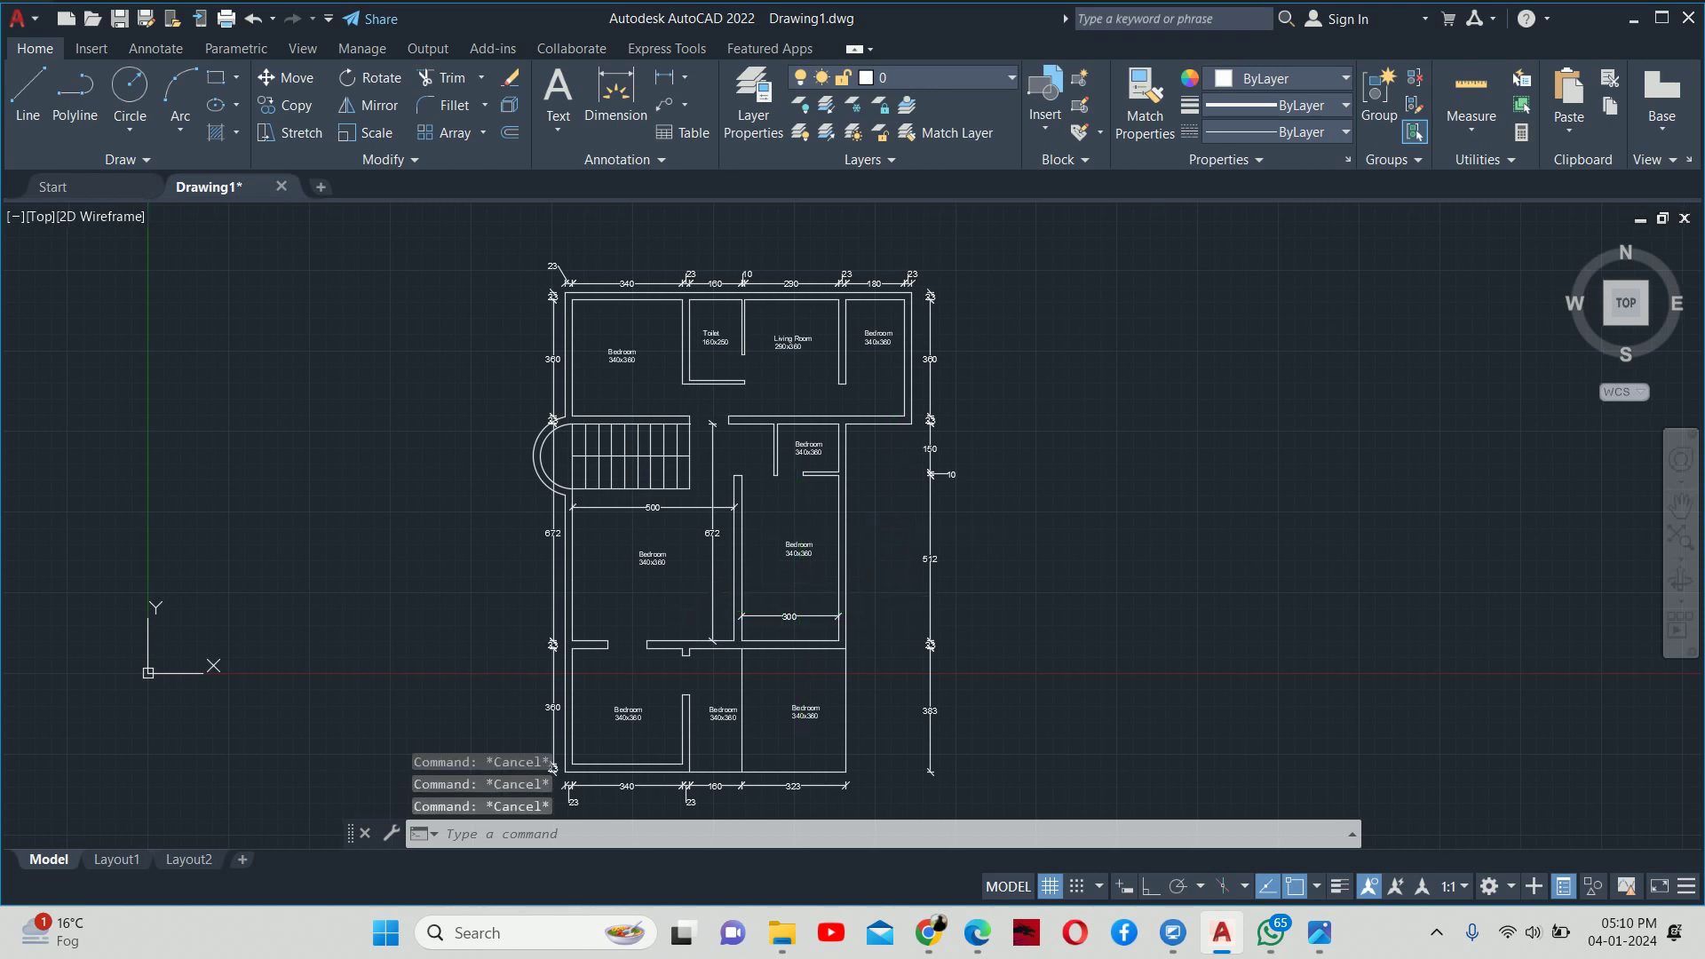
{"action": "middle_click_drag", "start_coordinate": [896, 542], "coordinate": [447, 539]}
{"action": "scroll", "coordinate": [759, 318], "scroll_direction": "up", "scroll_amount": 2}
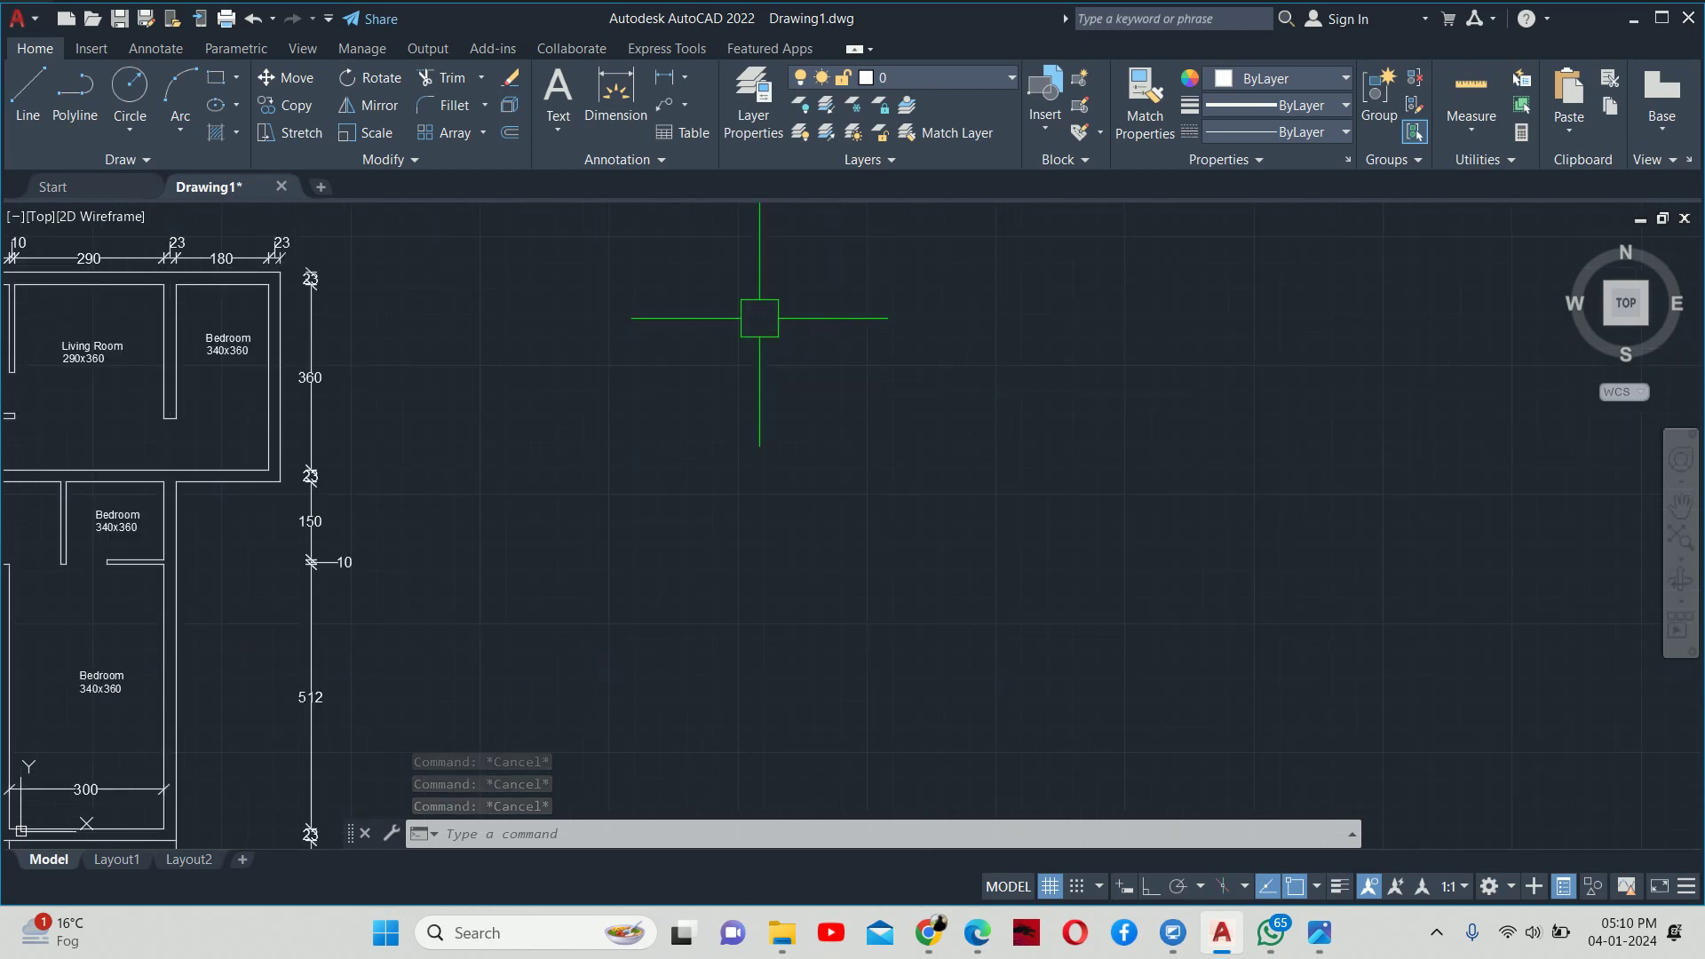
- Draw a 100 by 50 rectangle with REC using the Dimensions option
{"action": "type", "text": "rec"}
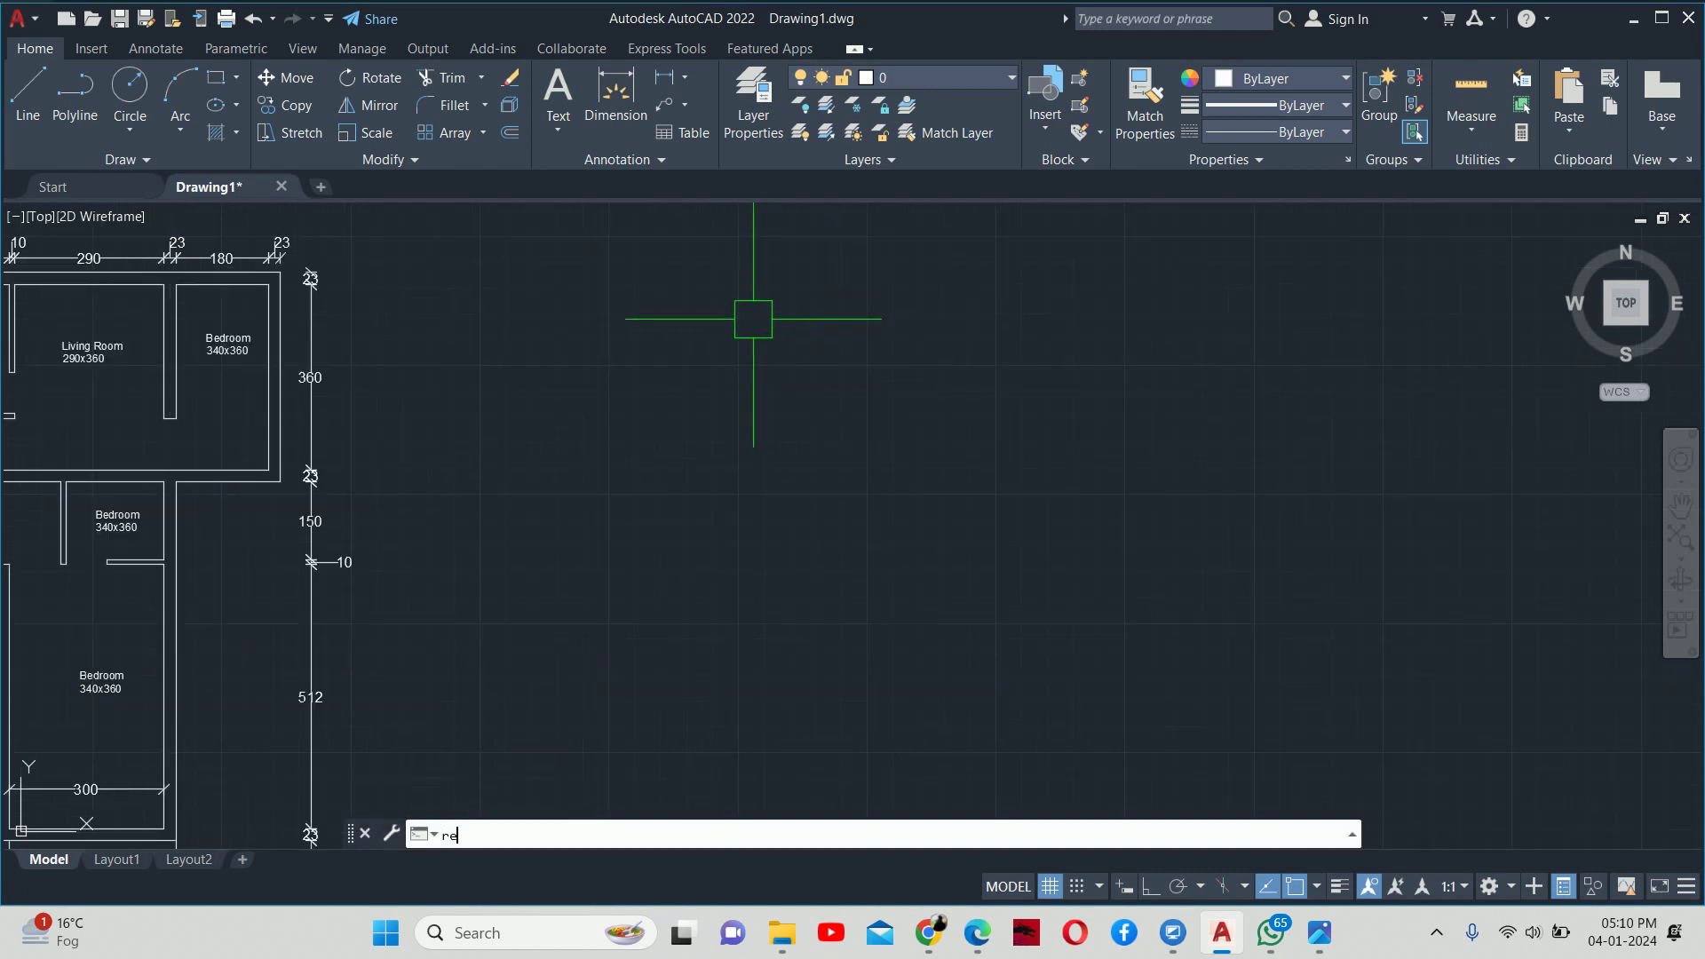
{"action": "key", "text": "Return"}
{"action": "left_click", "coordinate": [672, 355]}
{"action": "type", "text": "d"}
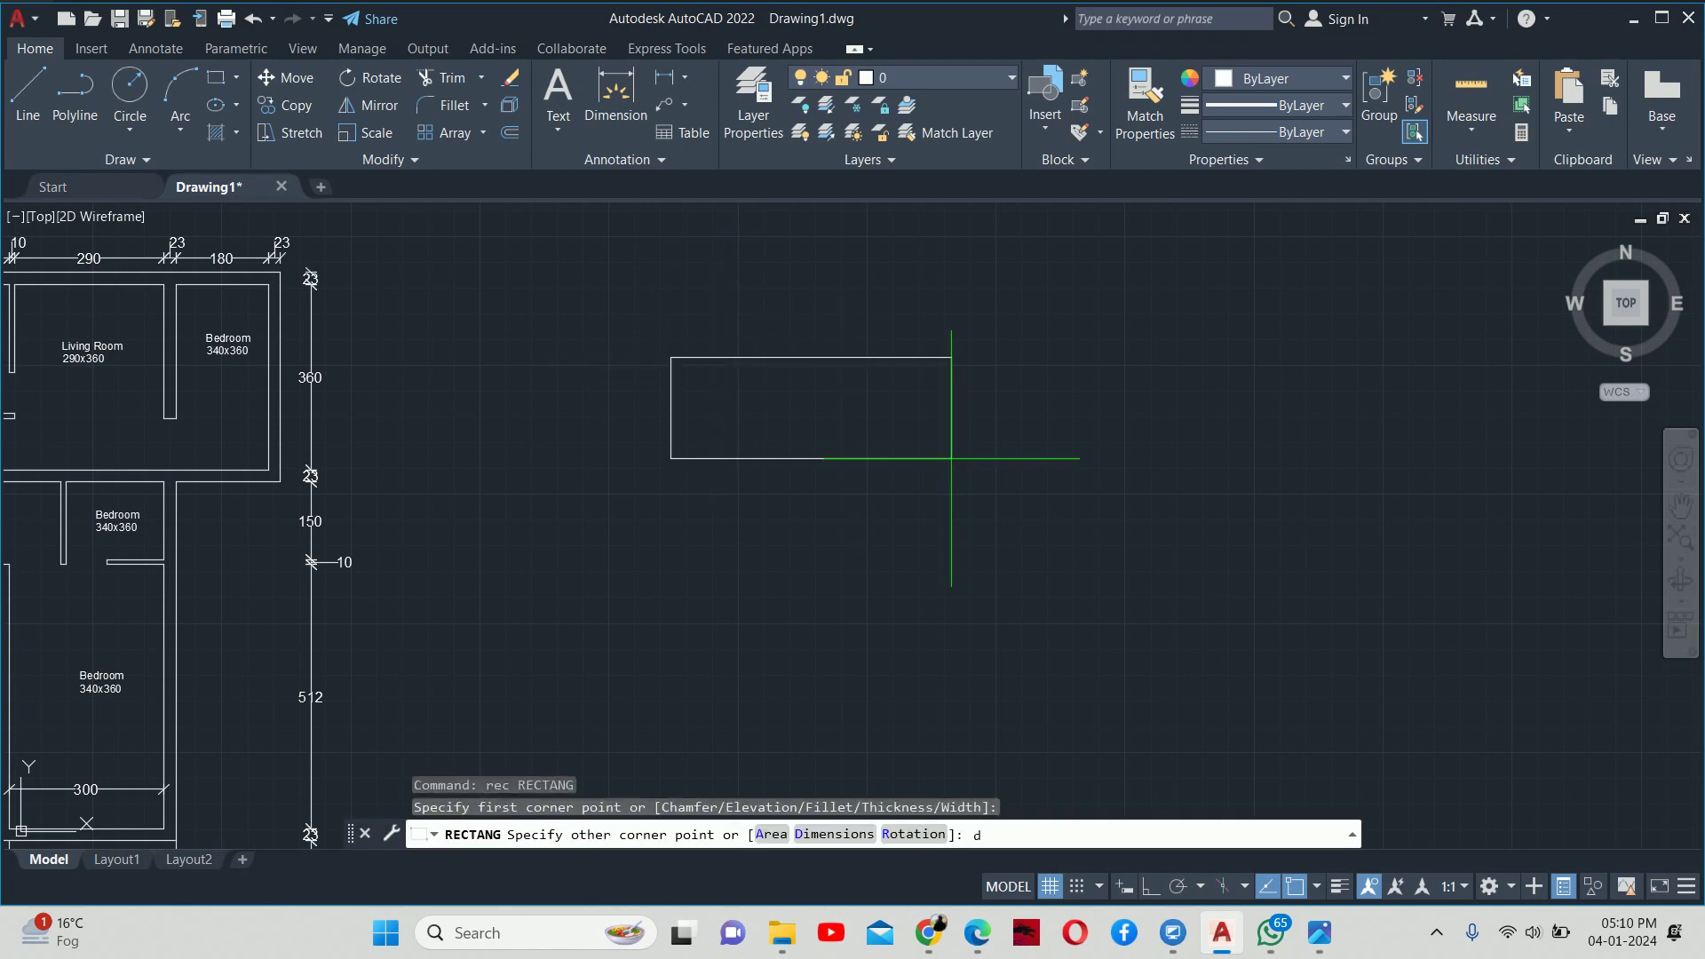
{"action": "key", "text": "Return"}
{"action": "type", "text": "100"}
{"action": "key", "text": "Return"}
{"action": "type", "text": "5"}
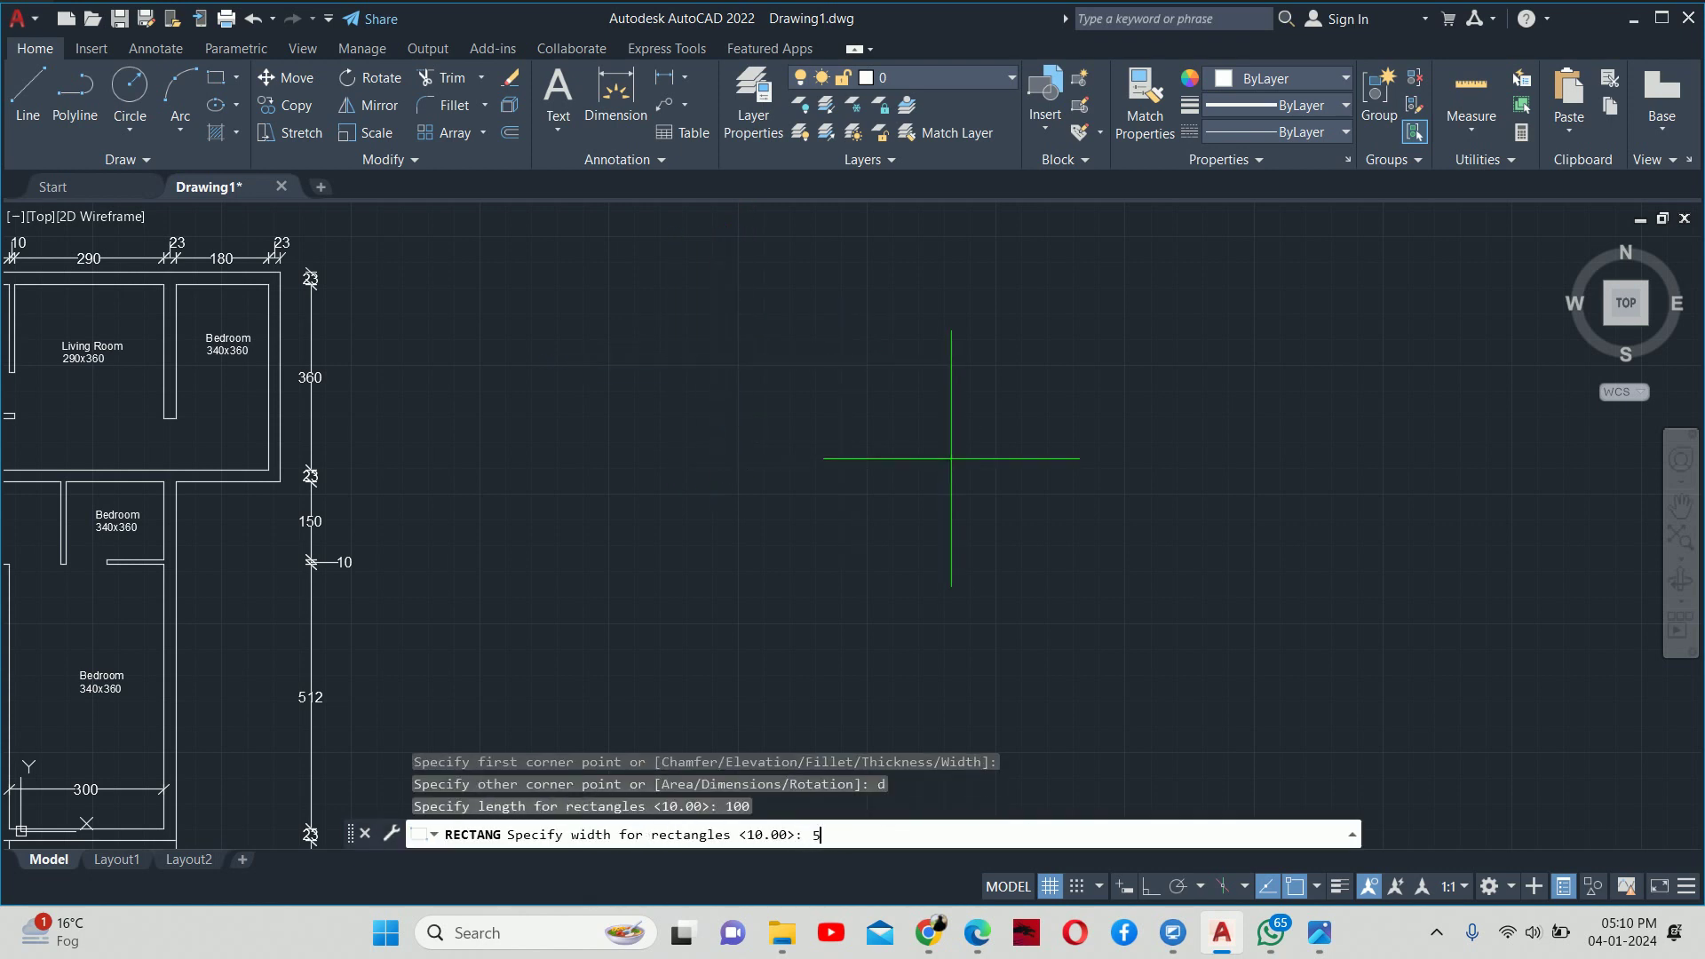
{"action": "type", "text": "0"}
{"action": "key", "text": "Return"}
{"action": "left_click", "coordinate": [888, 427]}
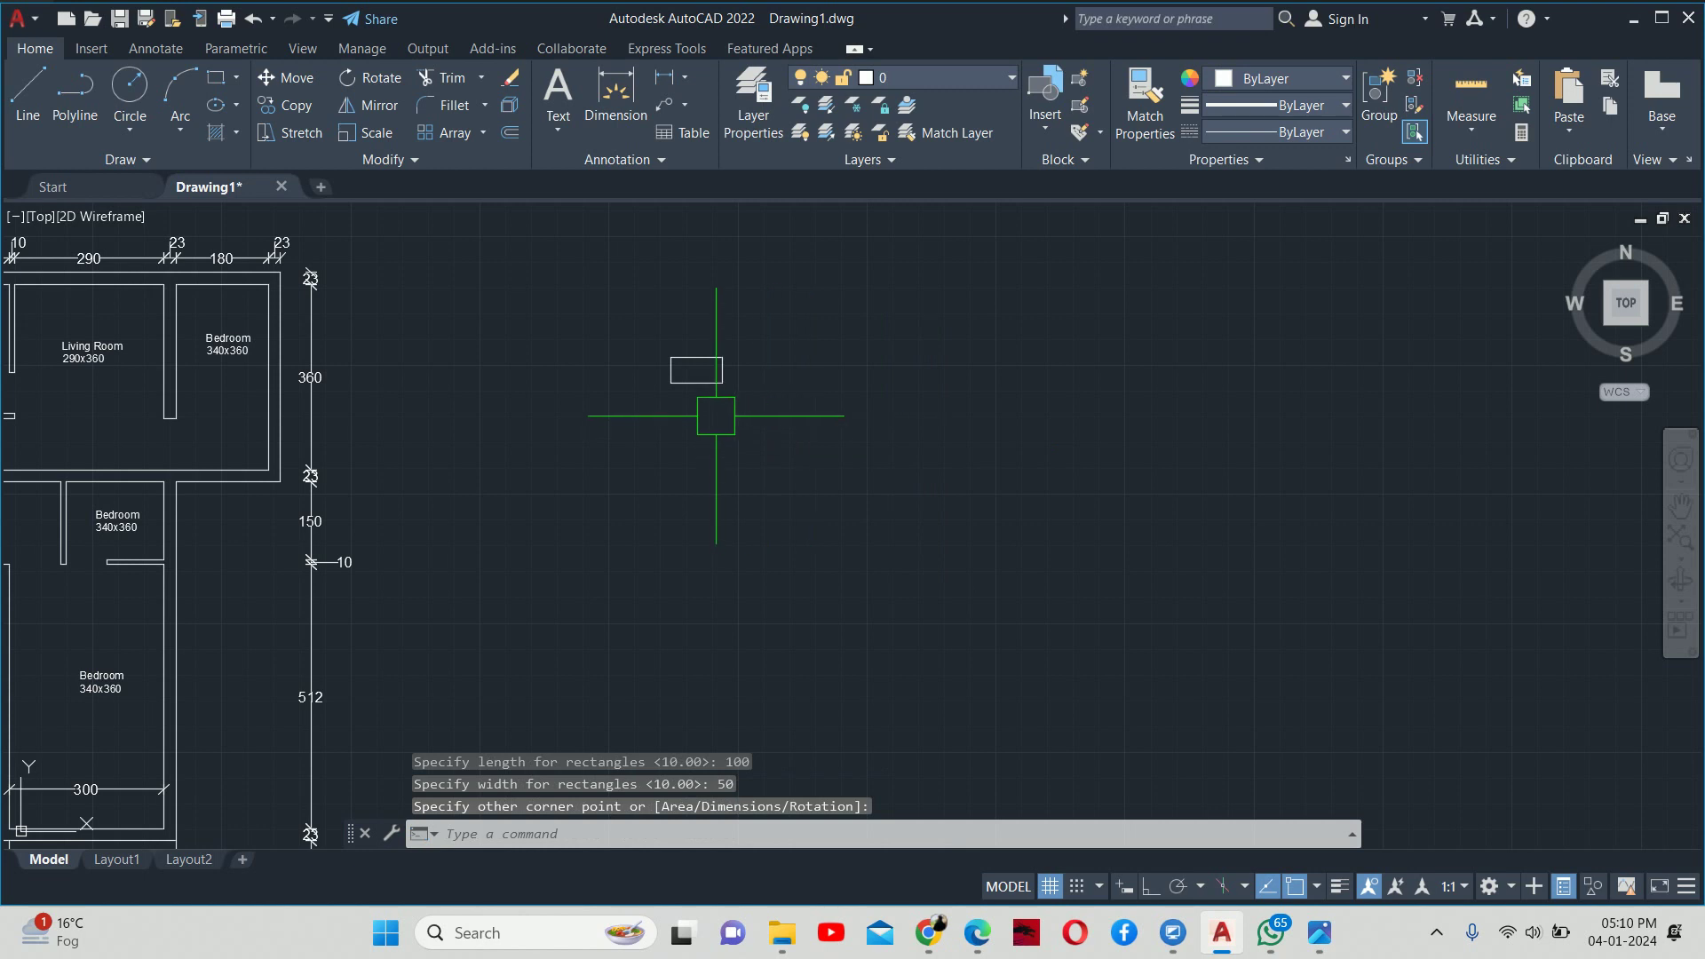
{"action": "scroll", "coordinate": [675, 367], "scroll_direction": "up", "scroll_amount": 5}
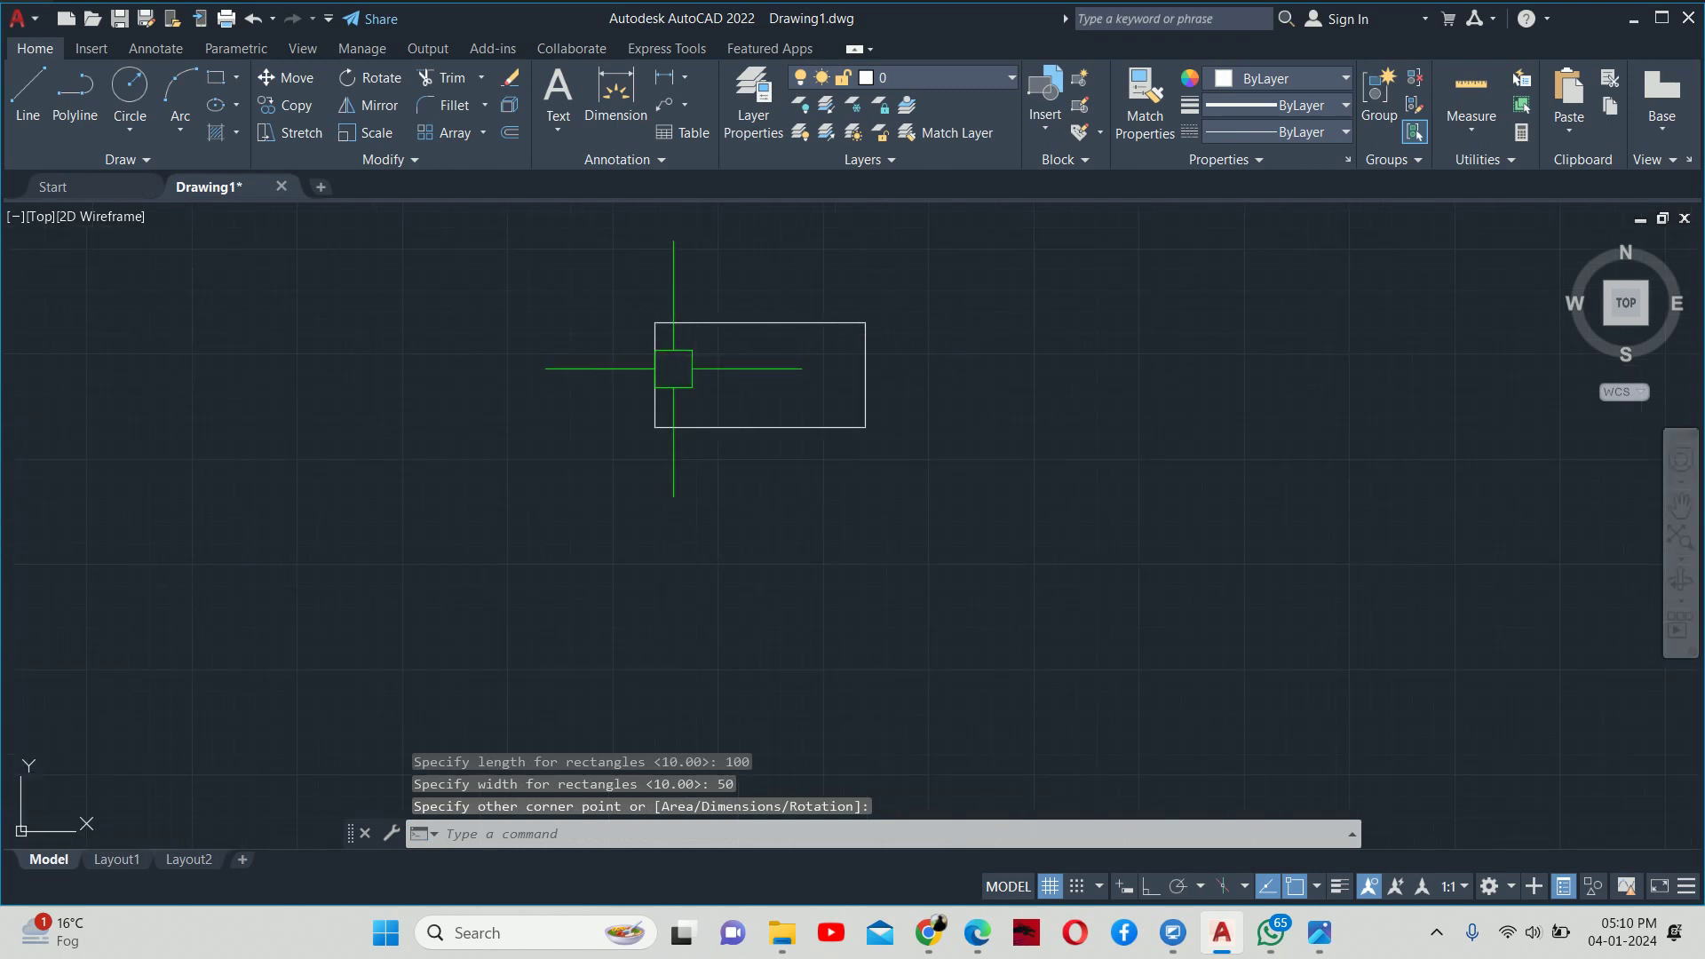
{"action": "key", "text": "Escape"}
- Add linear dimensions: 100 above the top edge and 50 left of the rectangle
{"action": "type", "text": "dli"}
{"action": "key", "text": "Return"}
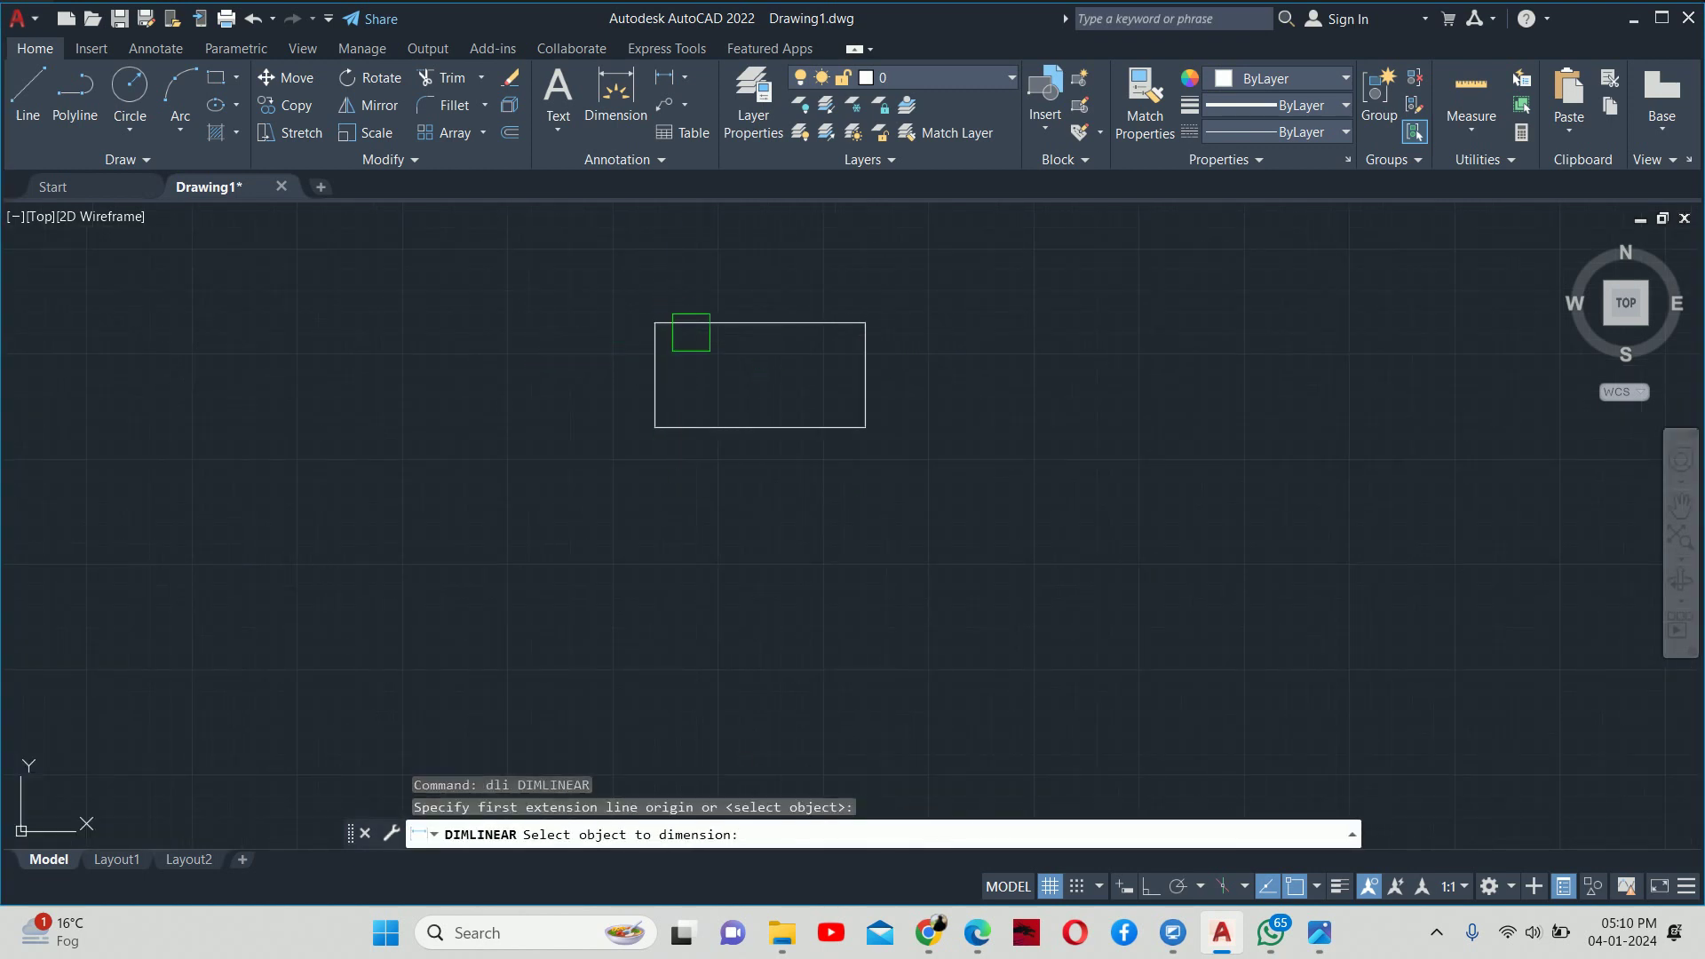
{"action": "left_click", "coordinate": [691, 332]}
{"action": "left_click", "coordinate": [696, 269]}
{"action": "key", "text": "Escape"}
{"action": "key", "text": "Escape"}
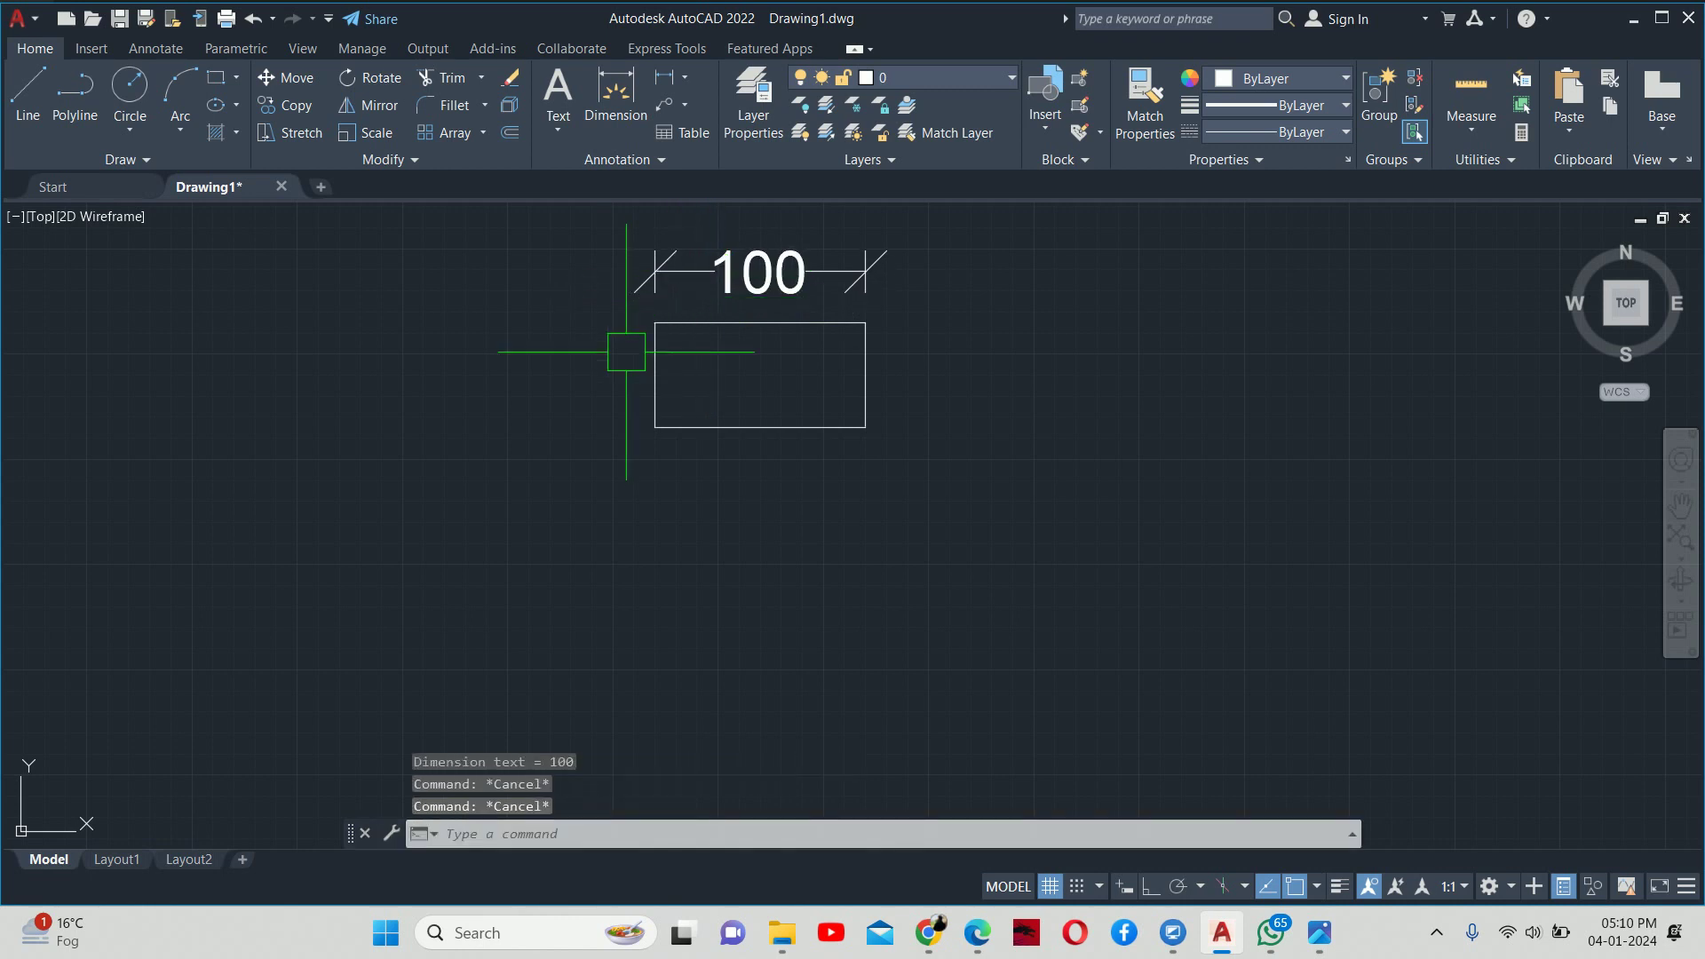
{"action": "key", "text": "Return"}
{"action": "key", "text": "Return"}
{"action": "left_click", "coordinate": [654, 364]}
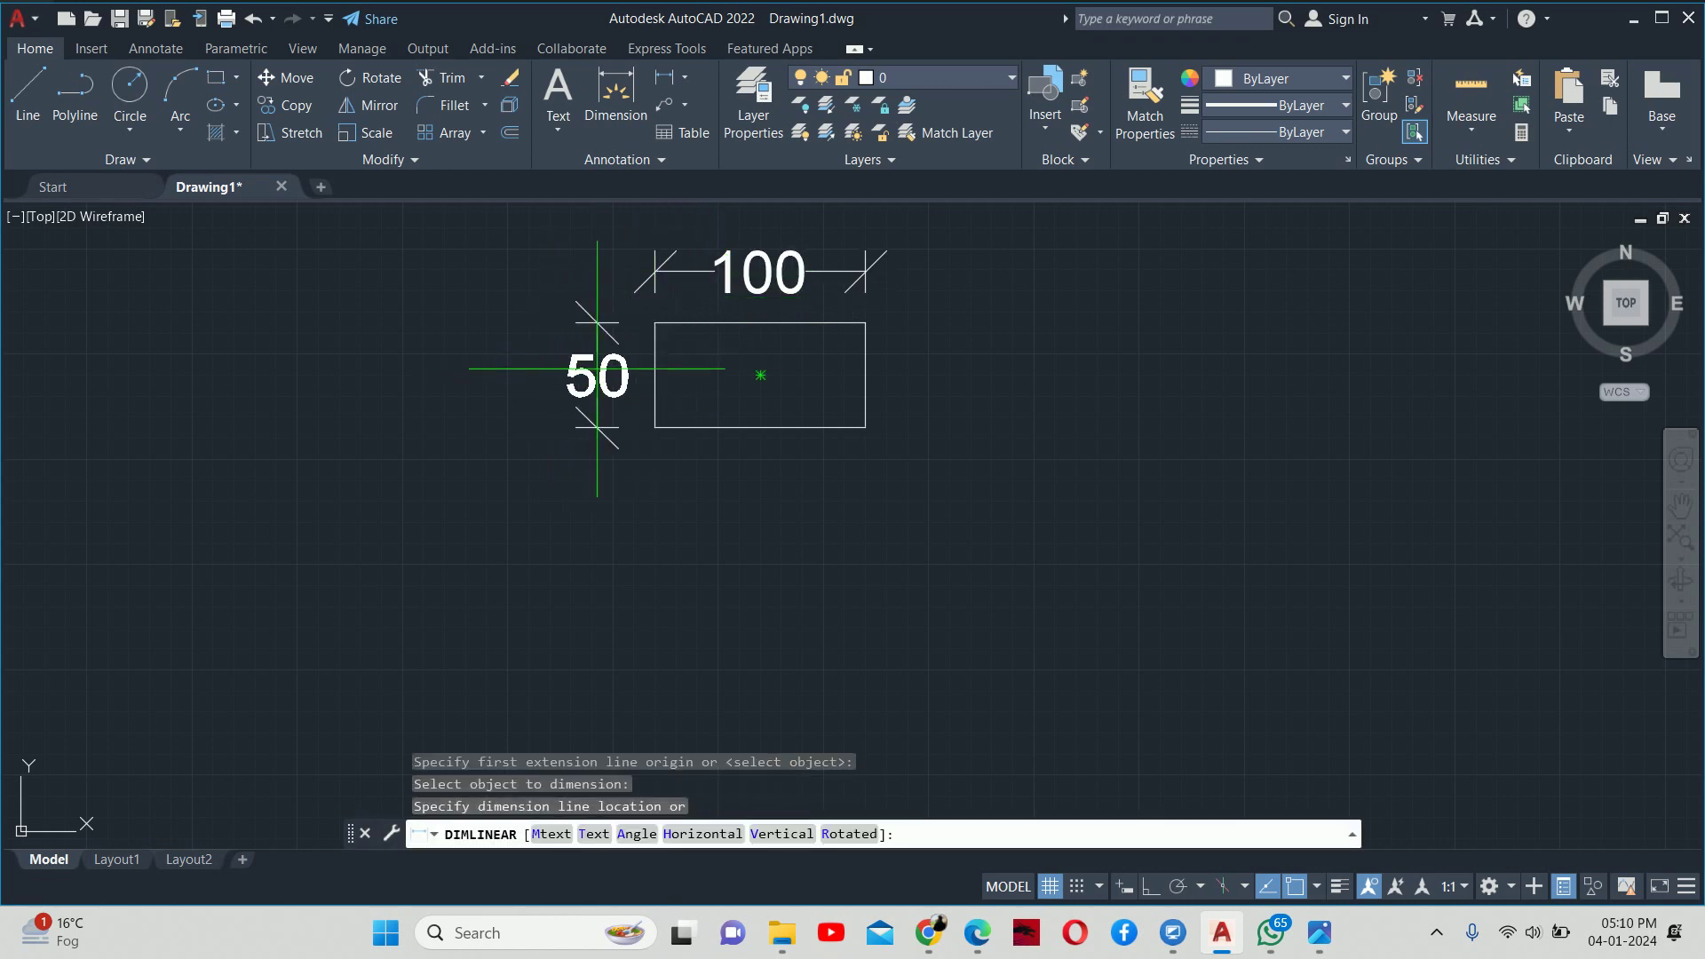
{"action": "left_click", "coordinate": [597, 368]}
{"action": "key", "text": "Escape"}
{"action": "key", "text": "Escape"}
{"action": "key", "text": "Escape"}
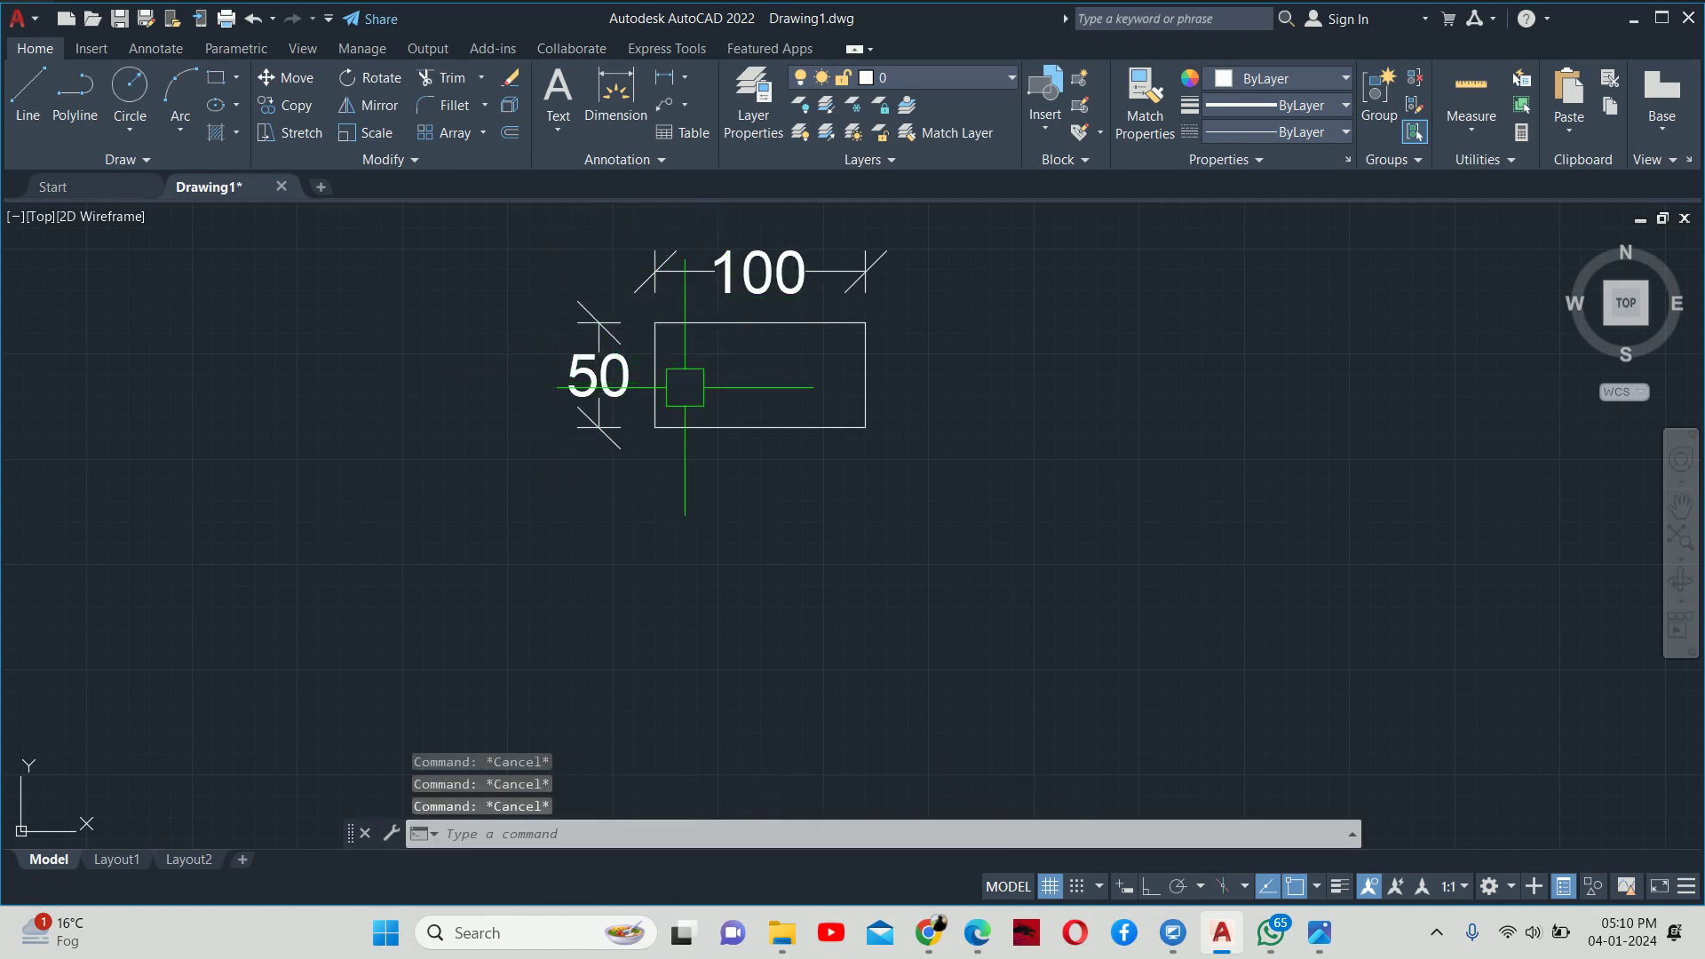
{"action": "middle_click_drag", "start_coordinate": [684, 387], "coordinate": [669, 442]}
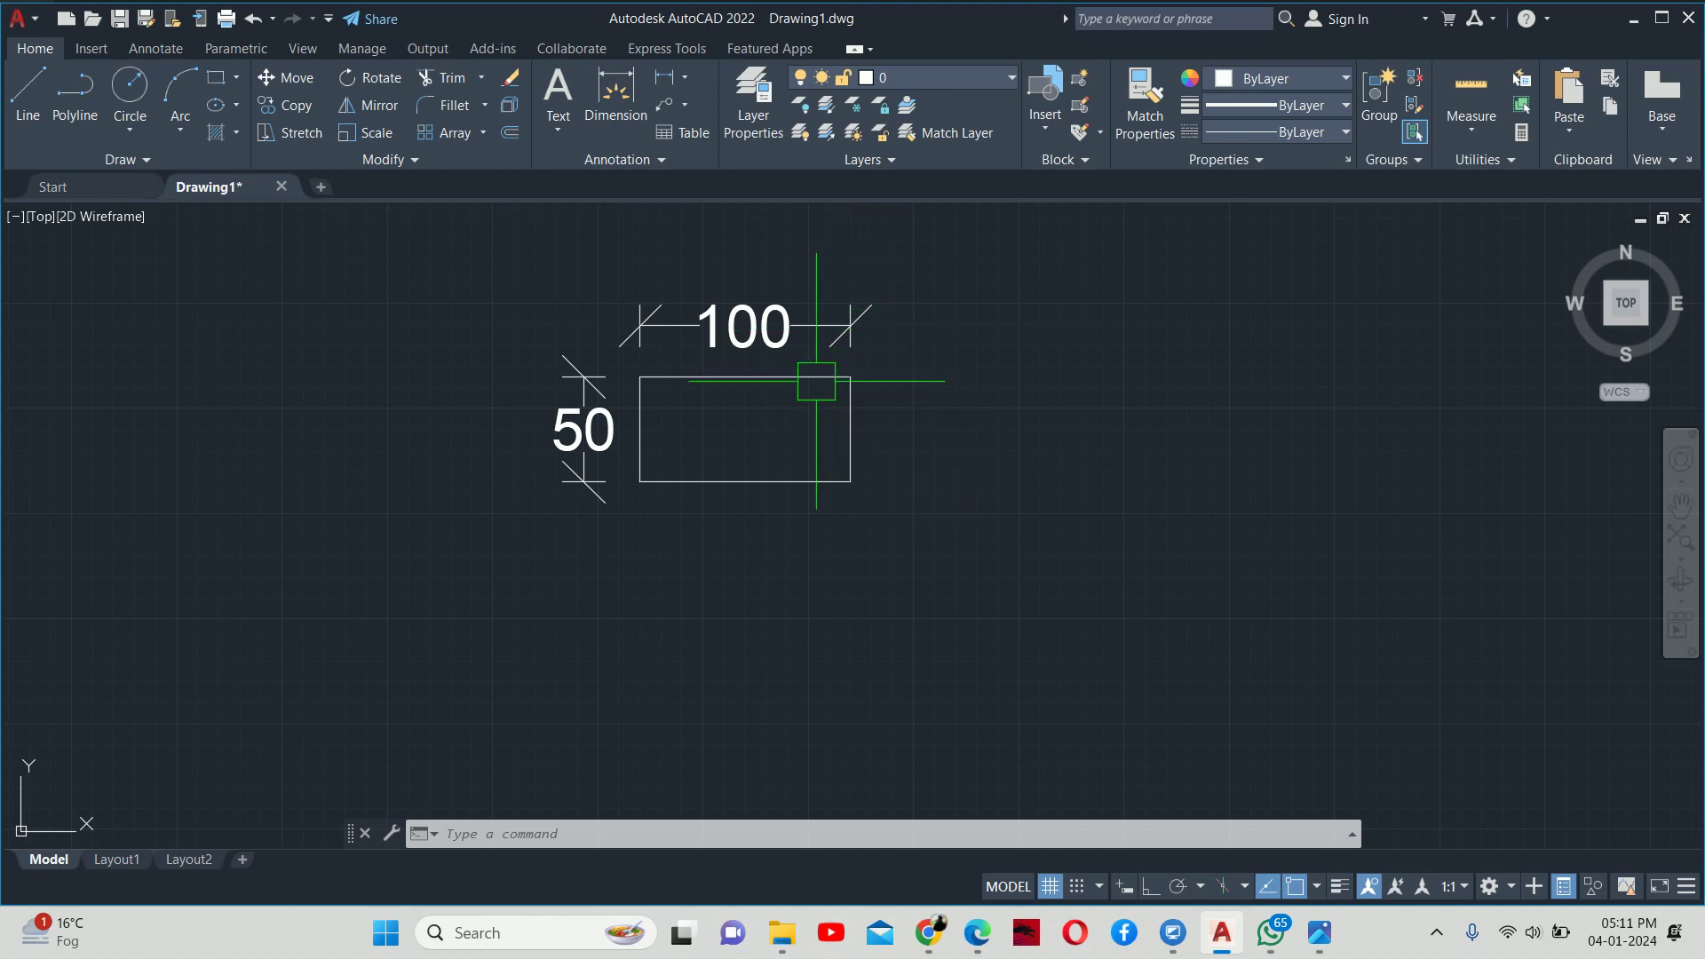
- Make a first STRETCH attempt on the rectangle's right side
{"action": "type", "text": "s"}
{"action": "key", "text": "Return"}
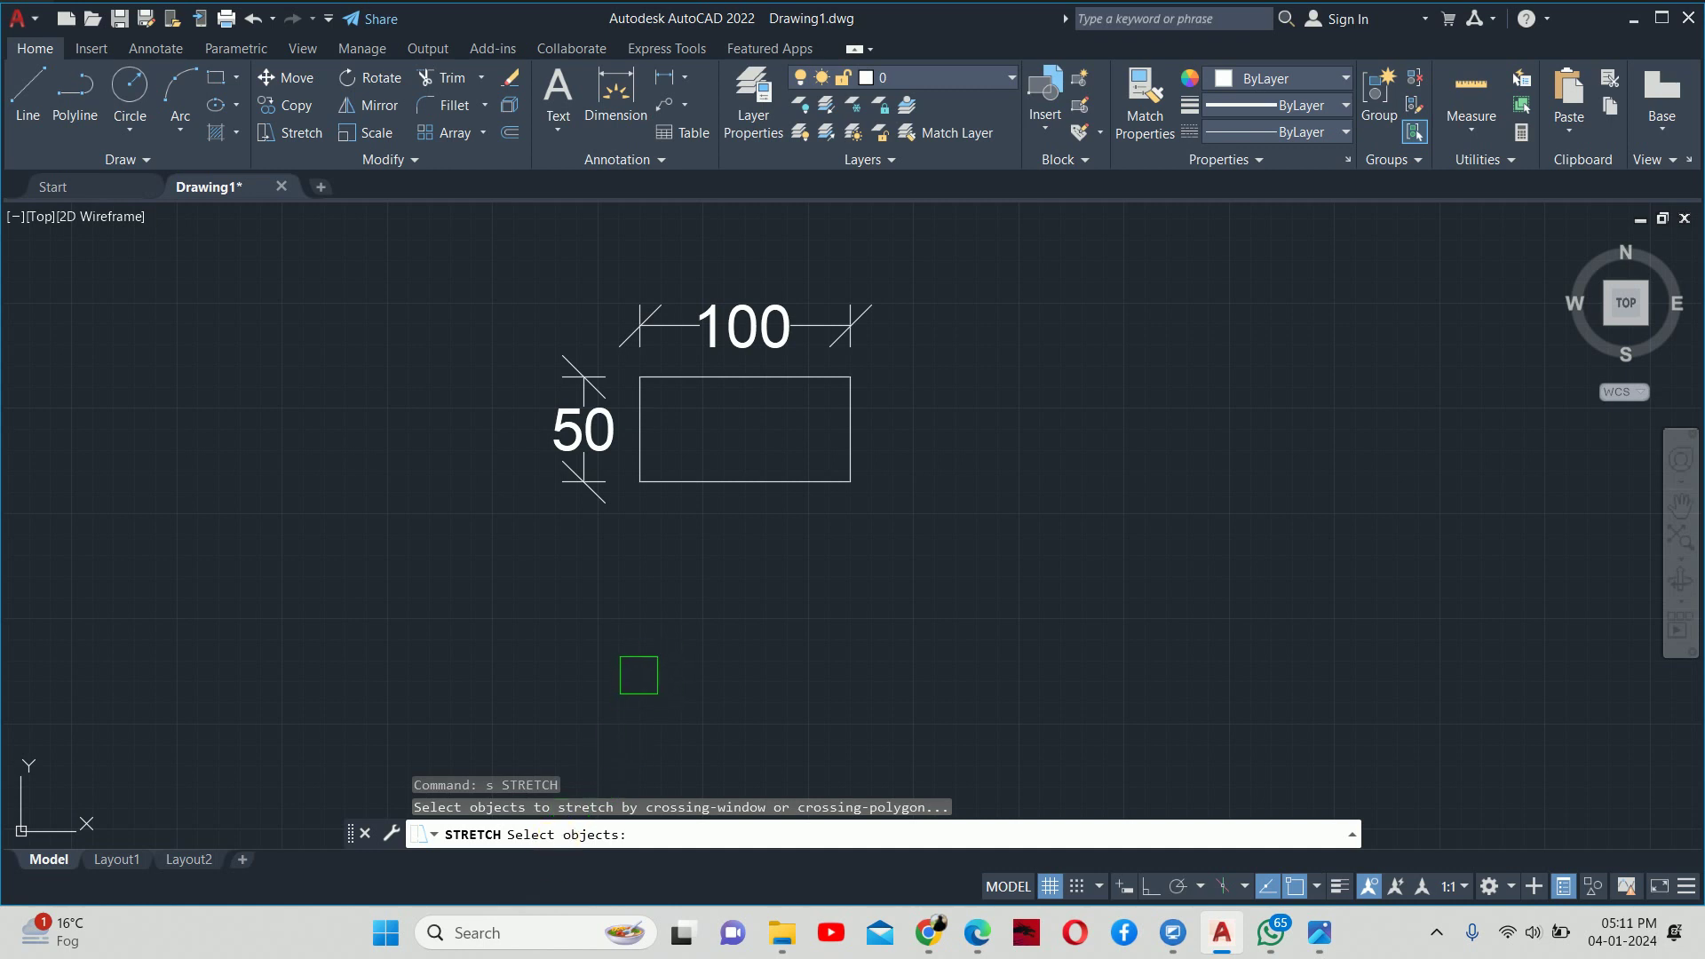
{"action": "left_click", "coordinate": [837, 426]}
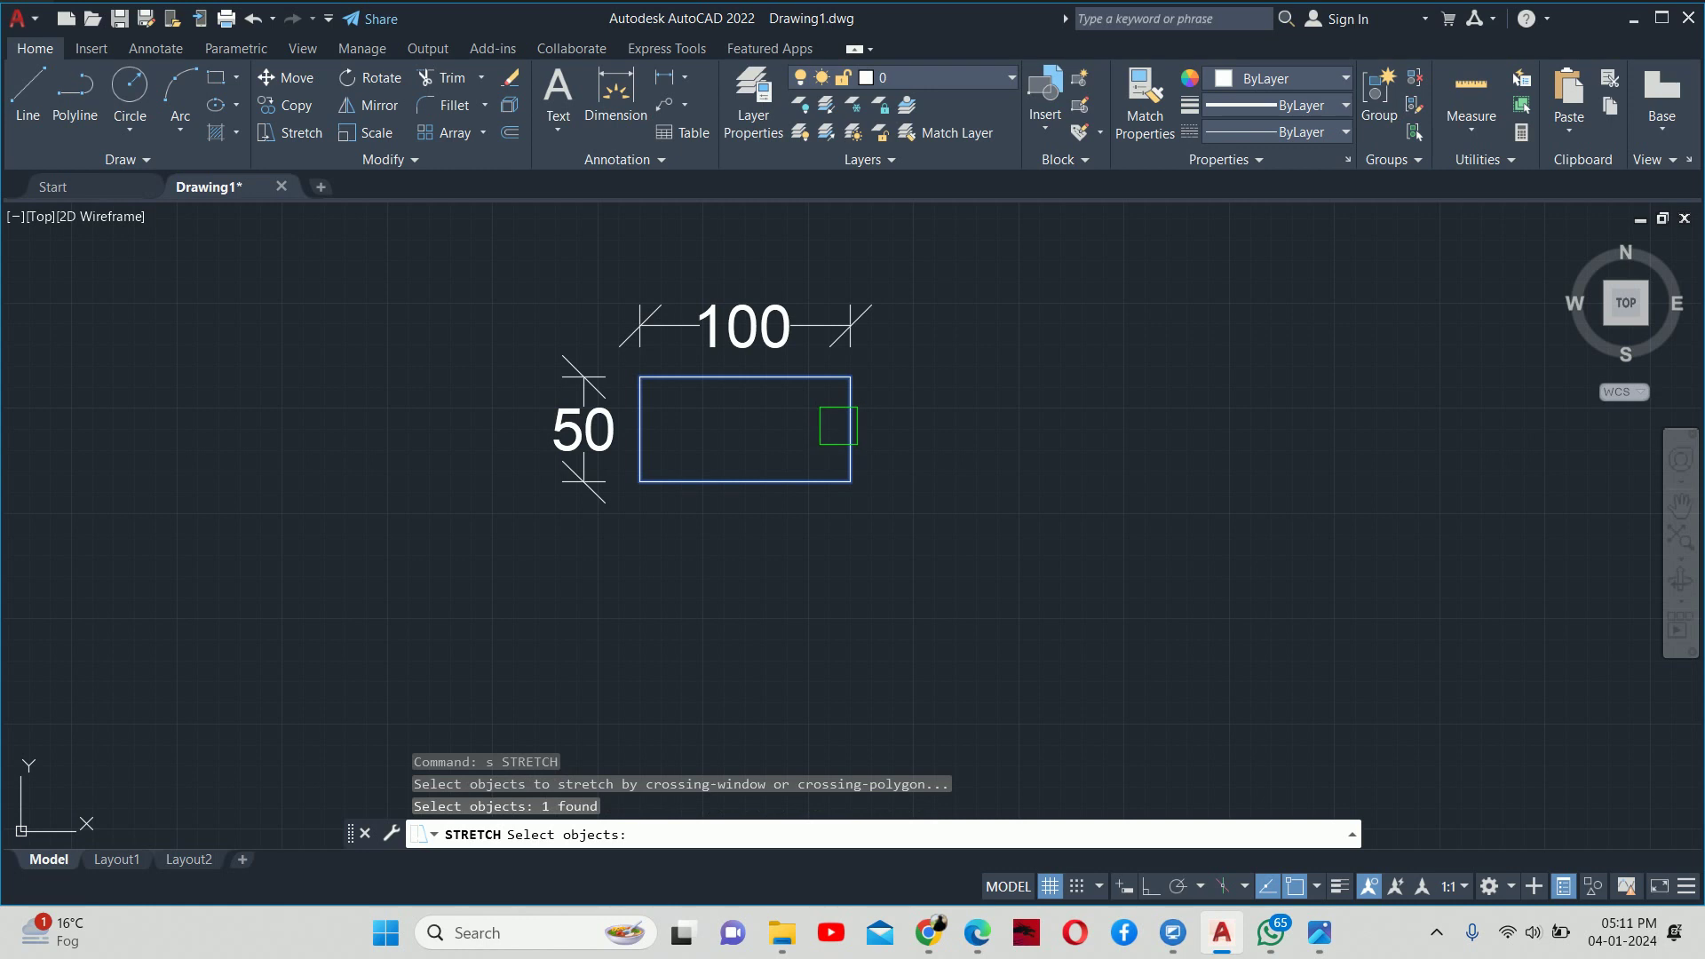
{"action": "key", "text": "Return"}
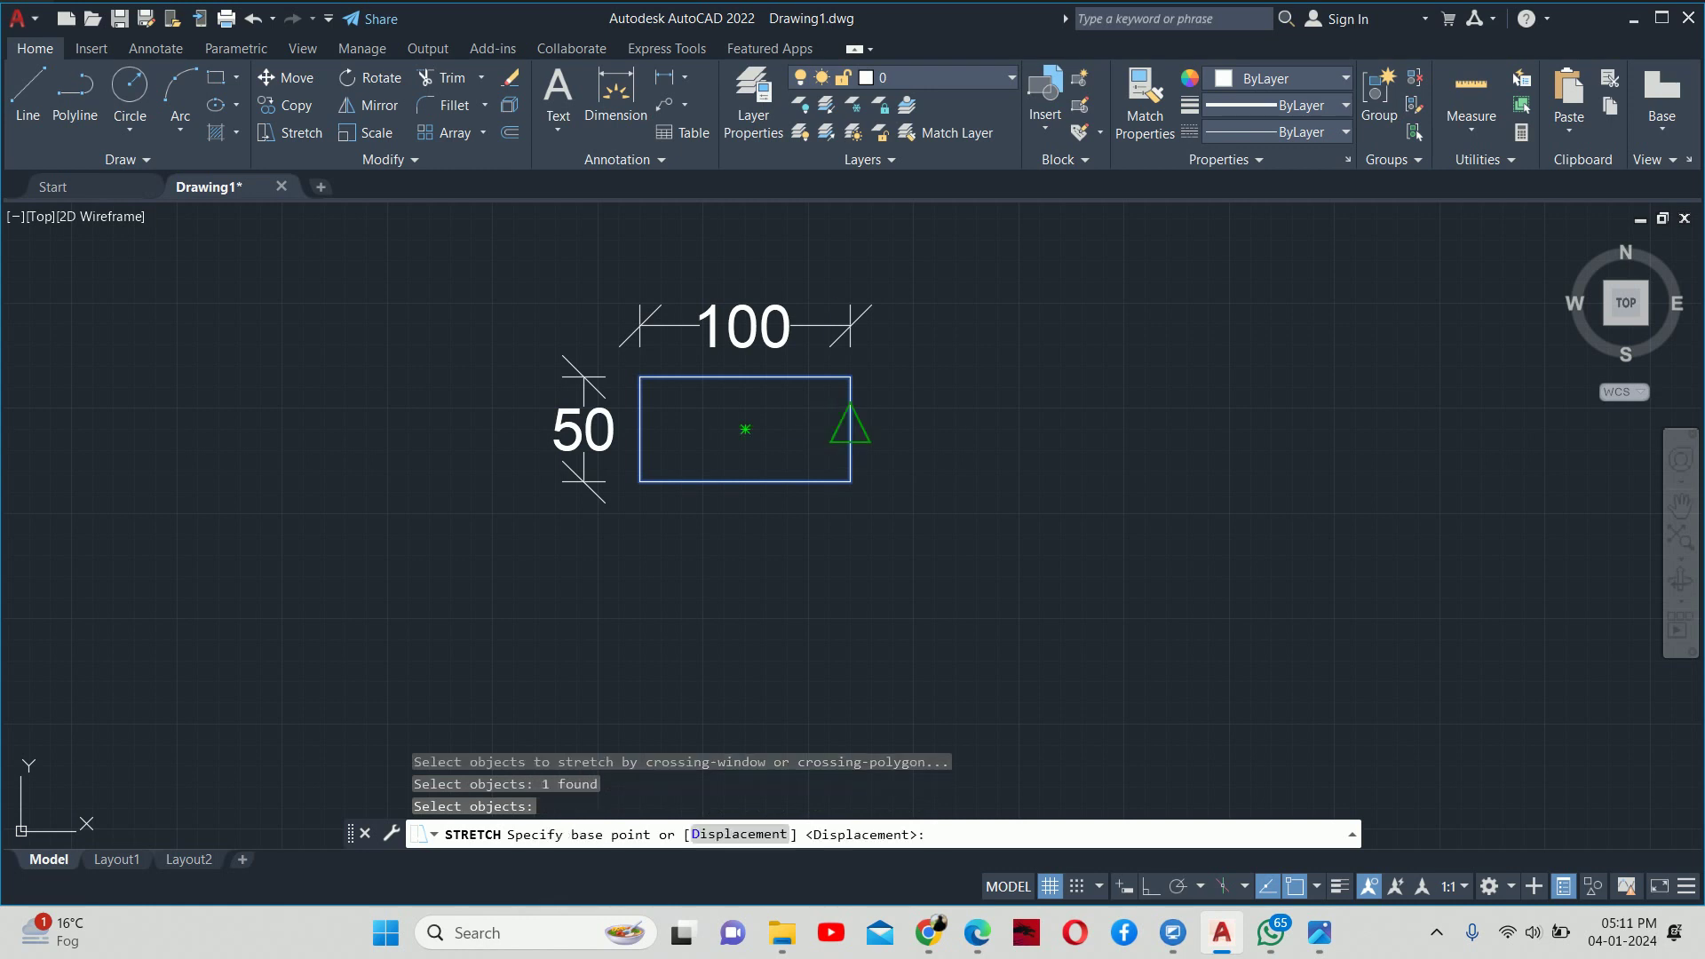
{"action": "left_click", "coordinate": [850, 428]}
{"action": "type", "text": "2"}
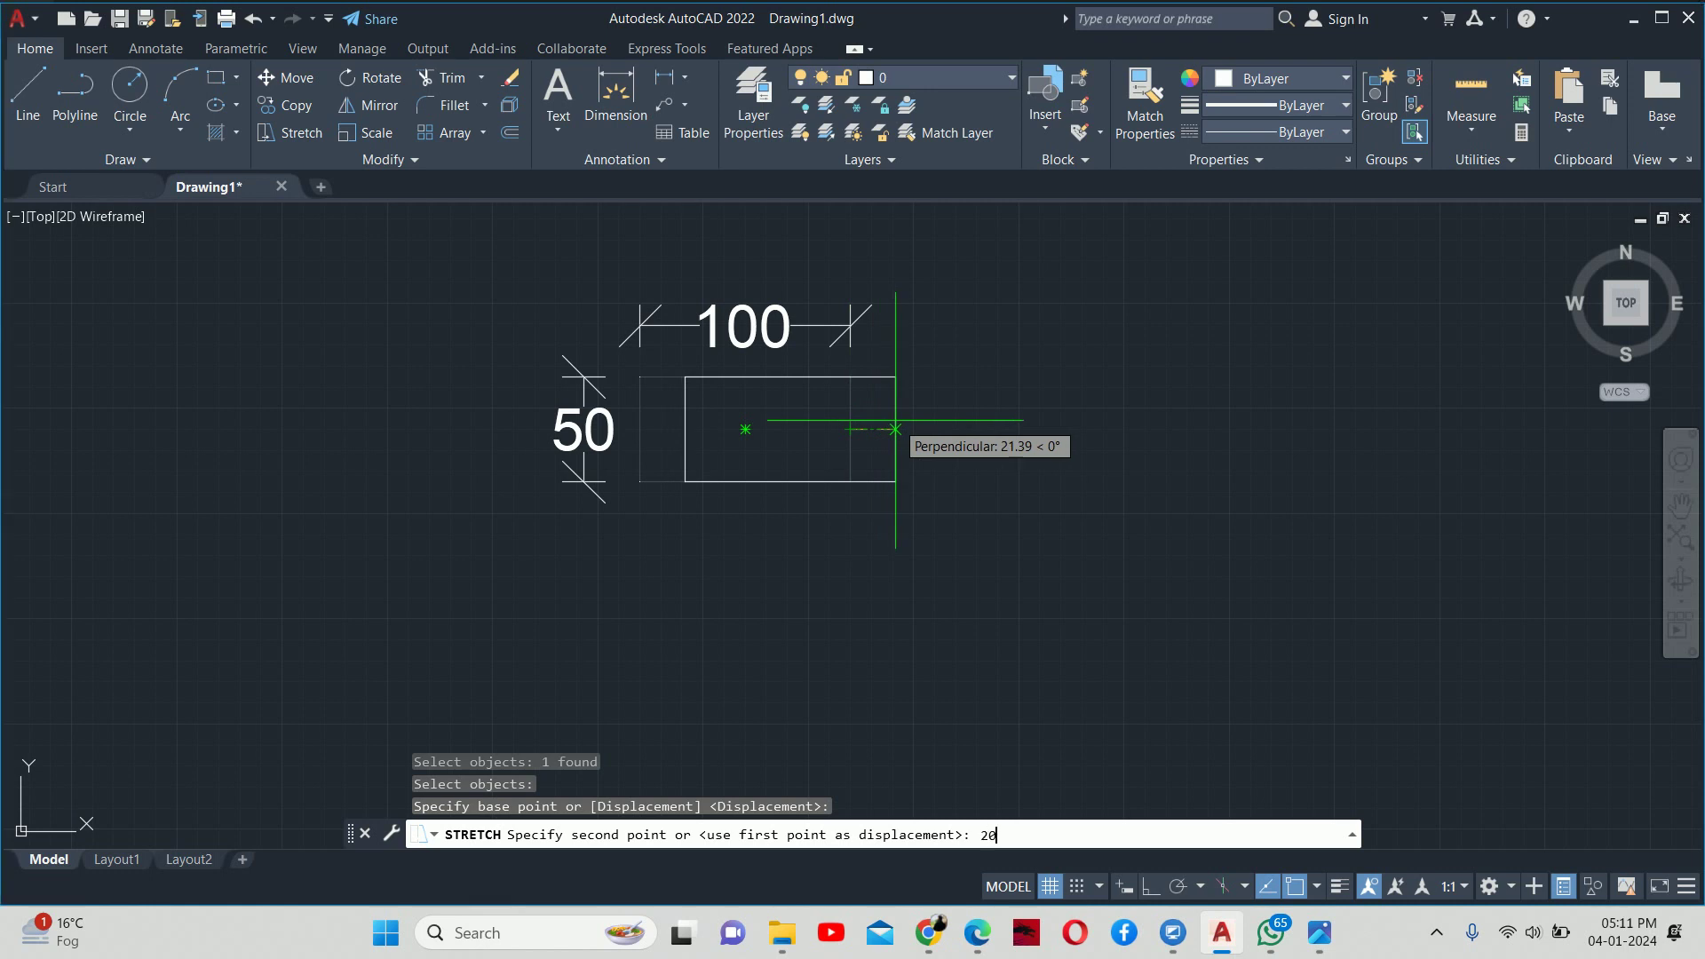
{"action": "type", "text": "0"}
{"action": "key", "text": "Return"}
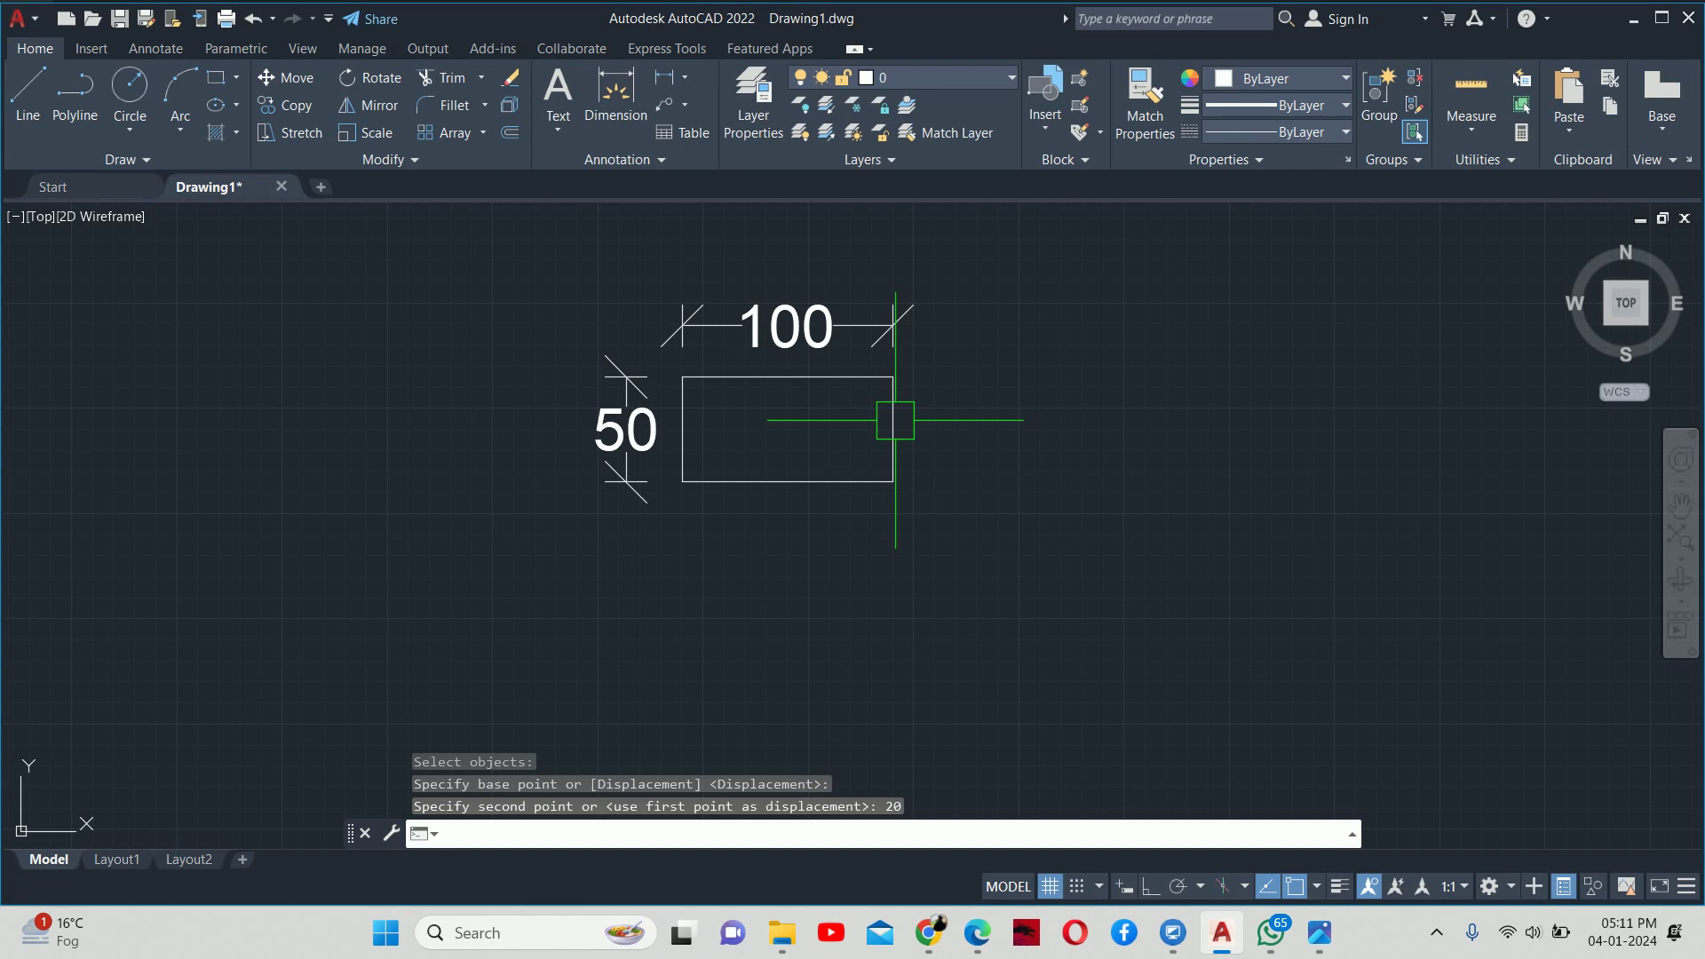
- Repeat the STRETCH on the right side with a 100-unit displacement
{"action": "type", "text": "s"}
{"action": "key", "text": "Return"}
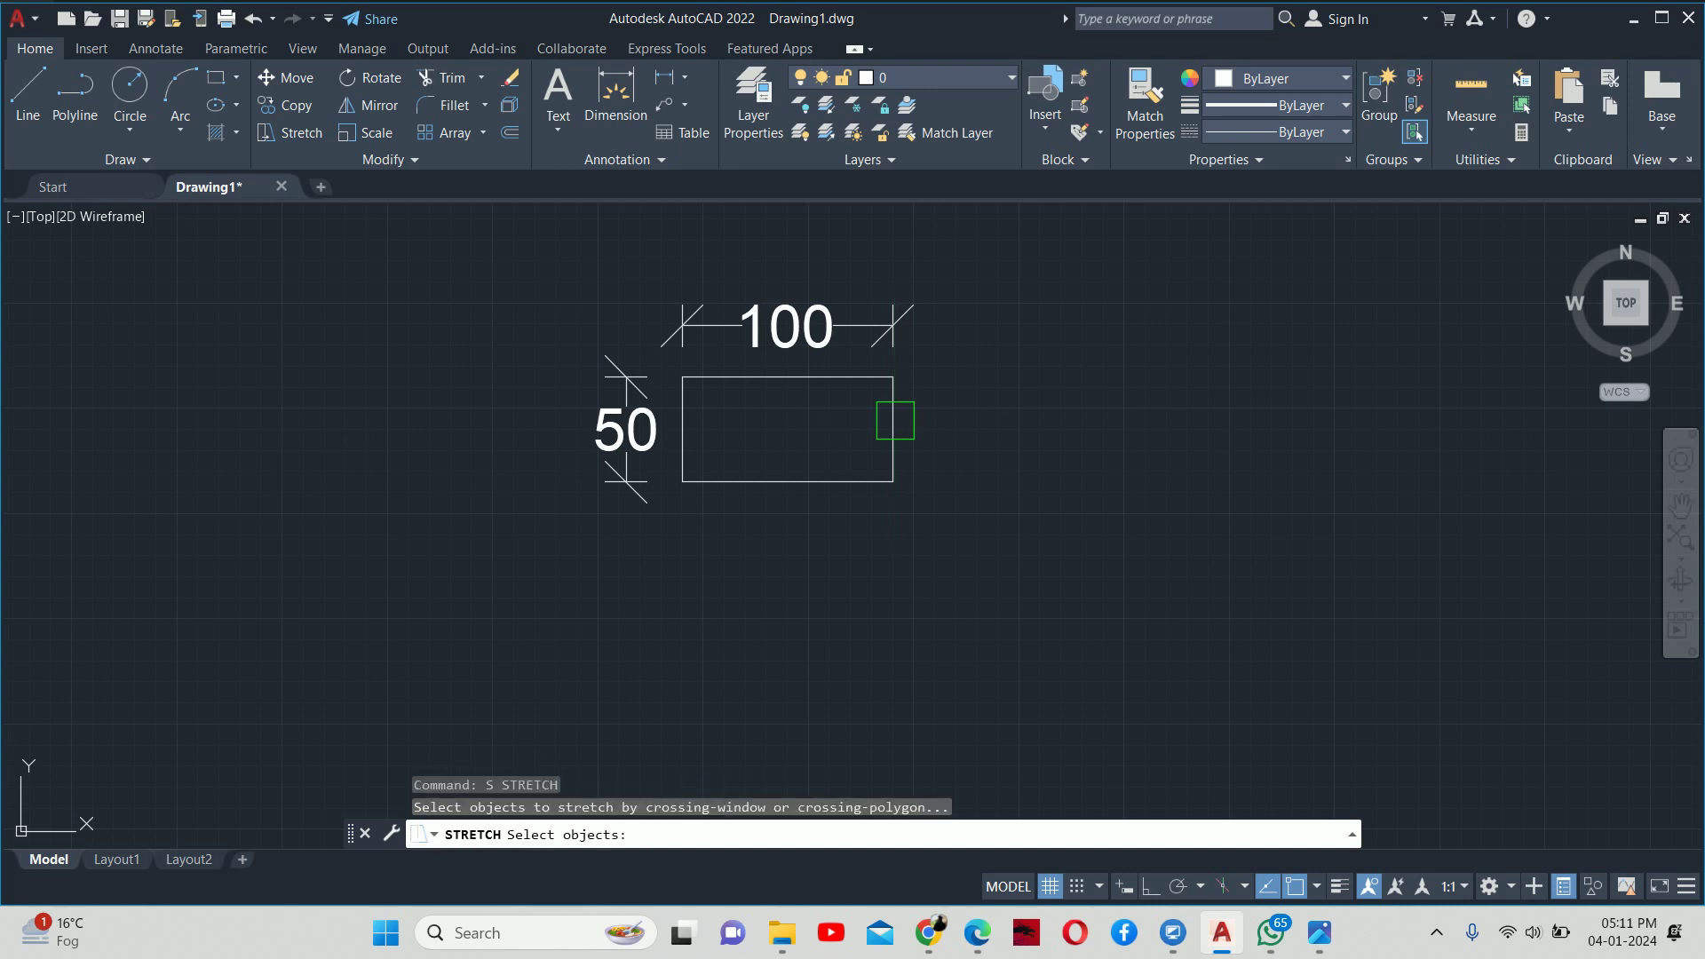
{"action": "left_click", "coordinate": [888, 433]}
{"action": "key", "text": "Return"}
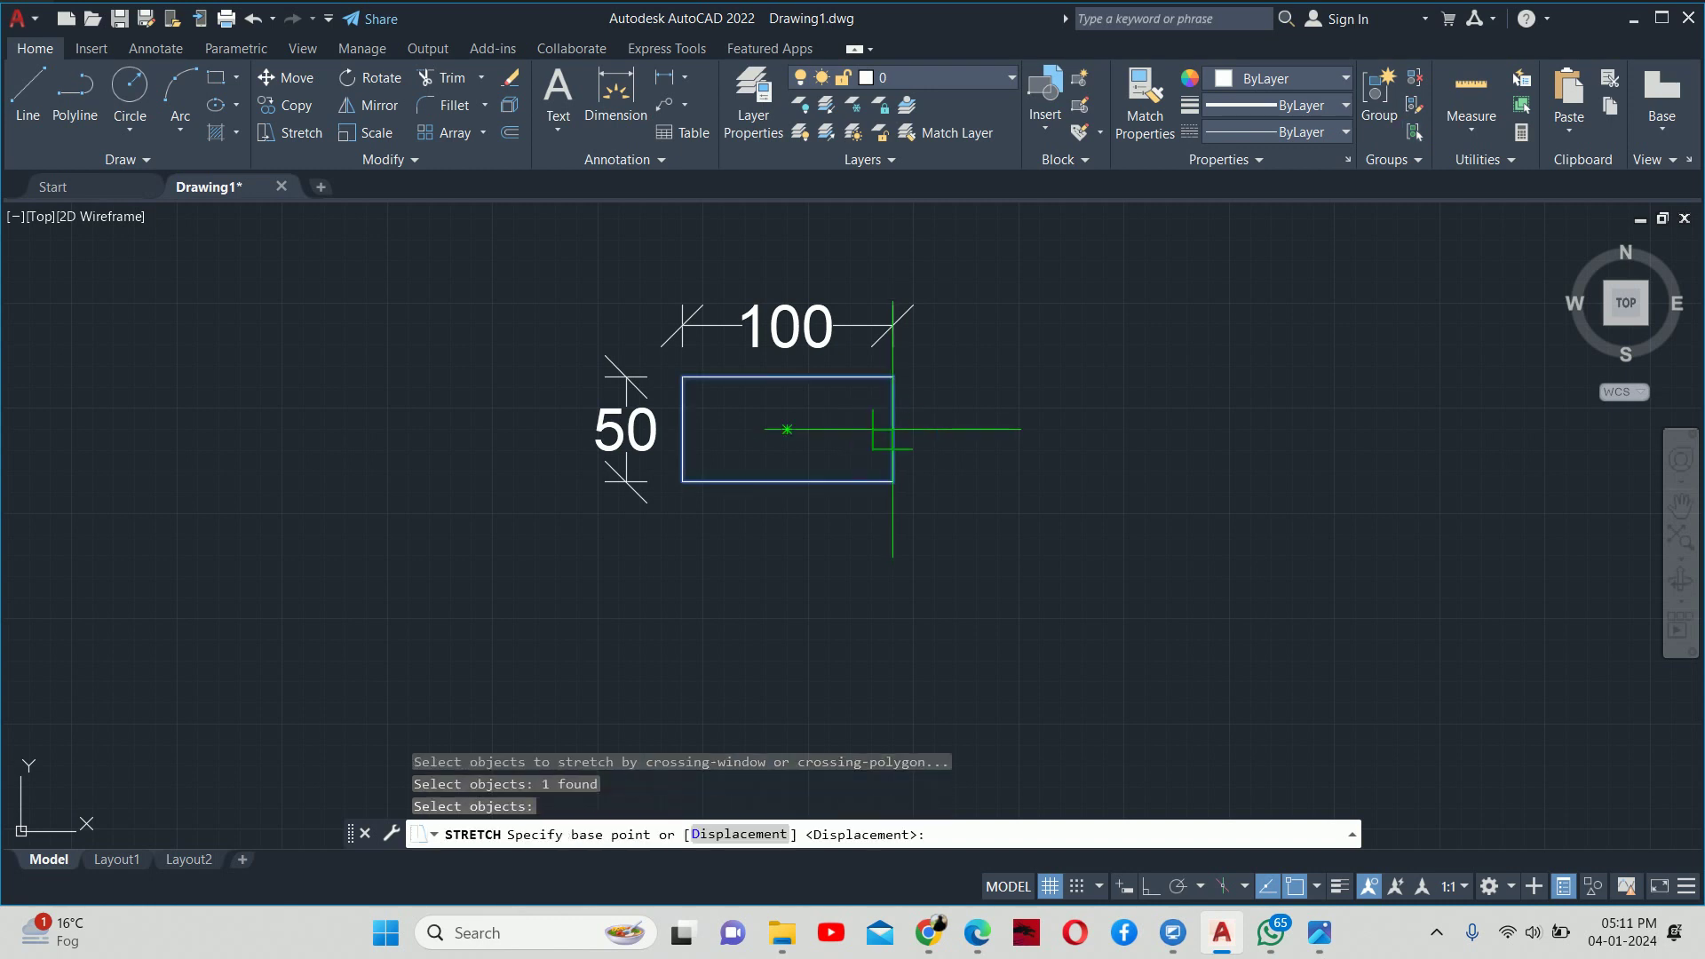
{"action": "left_click", "coordinate": [893, 429]}
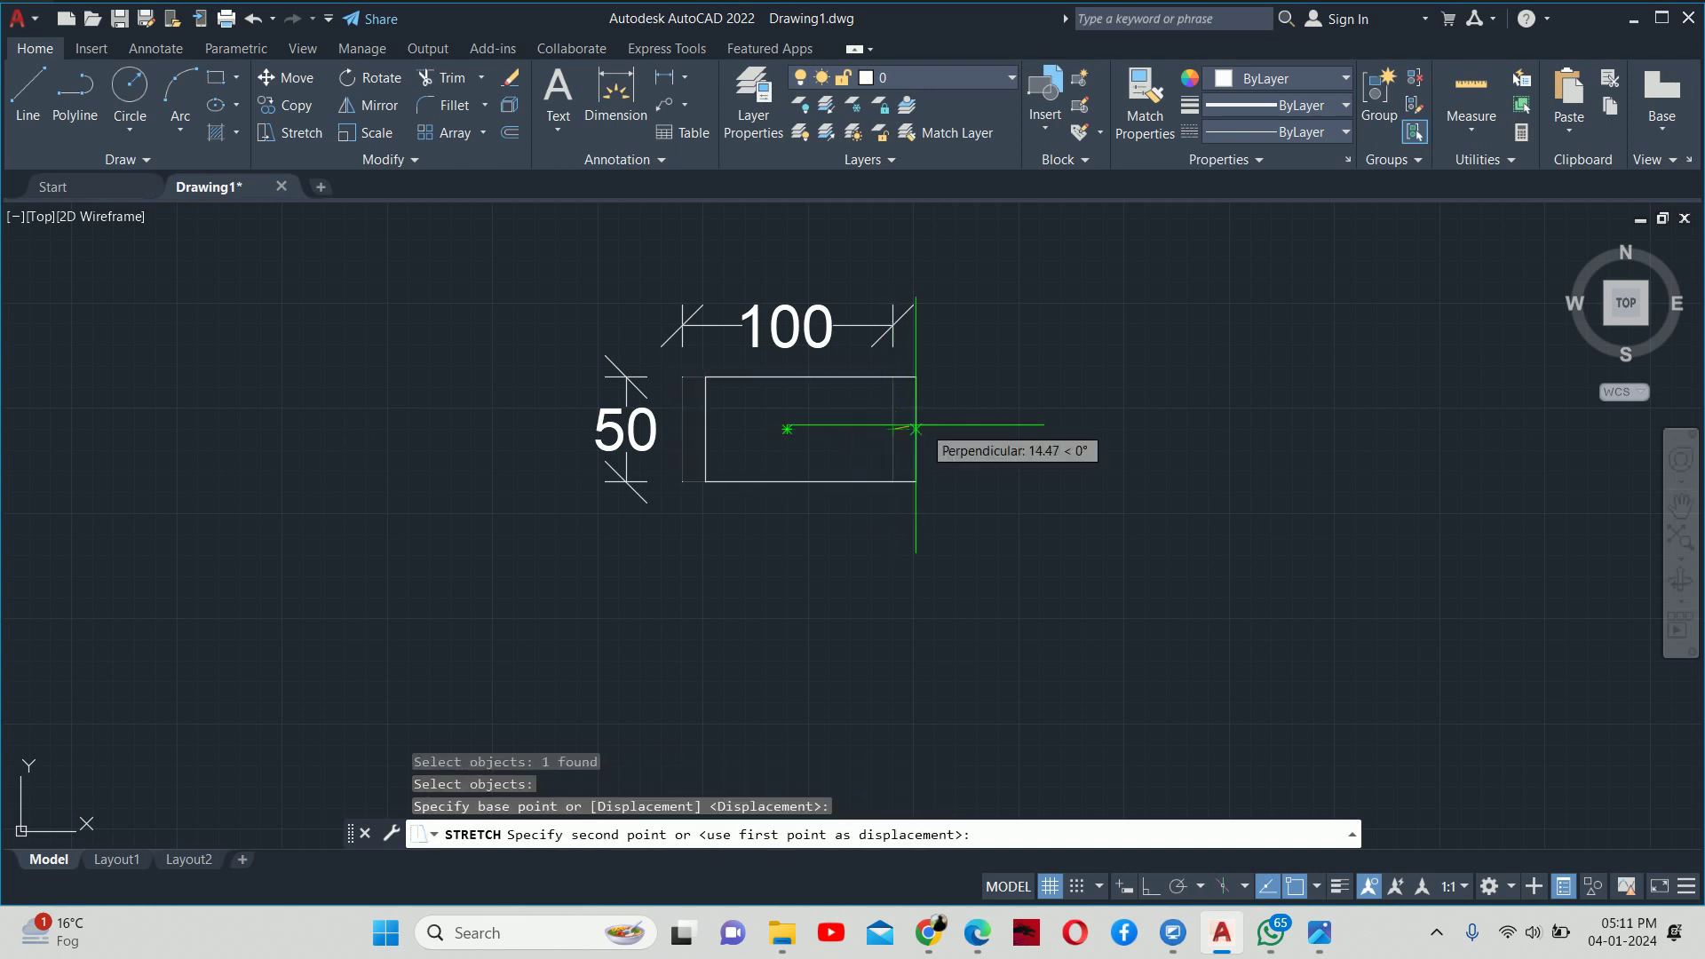
{"action": "type", "text": "10"}
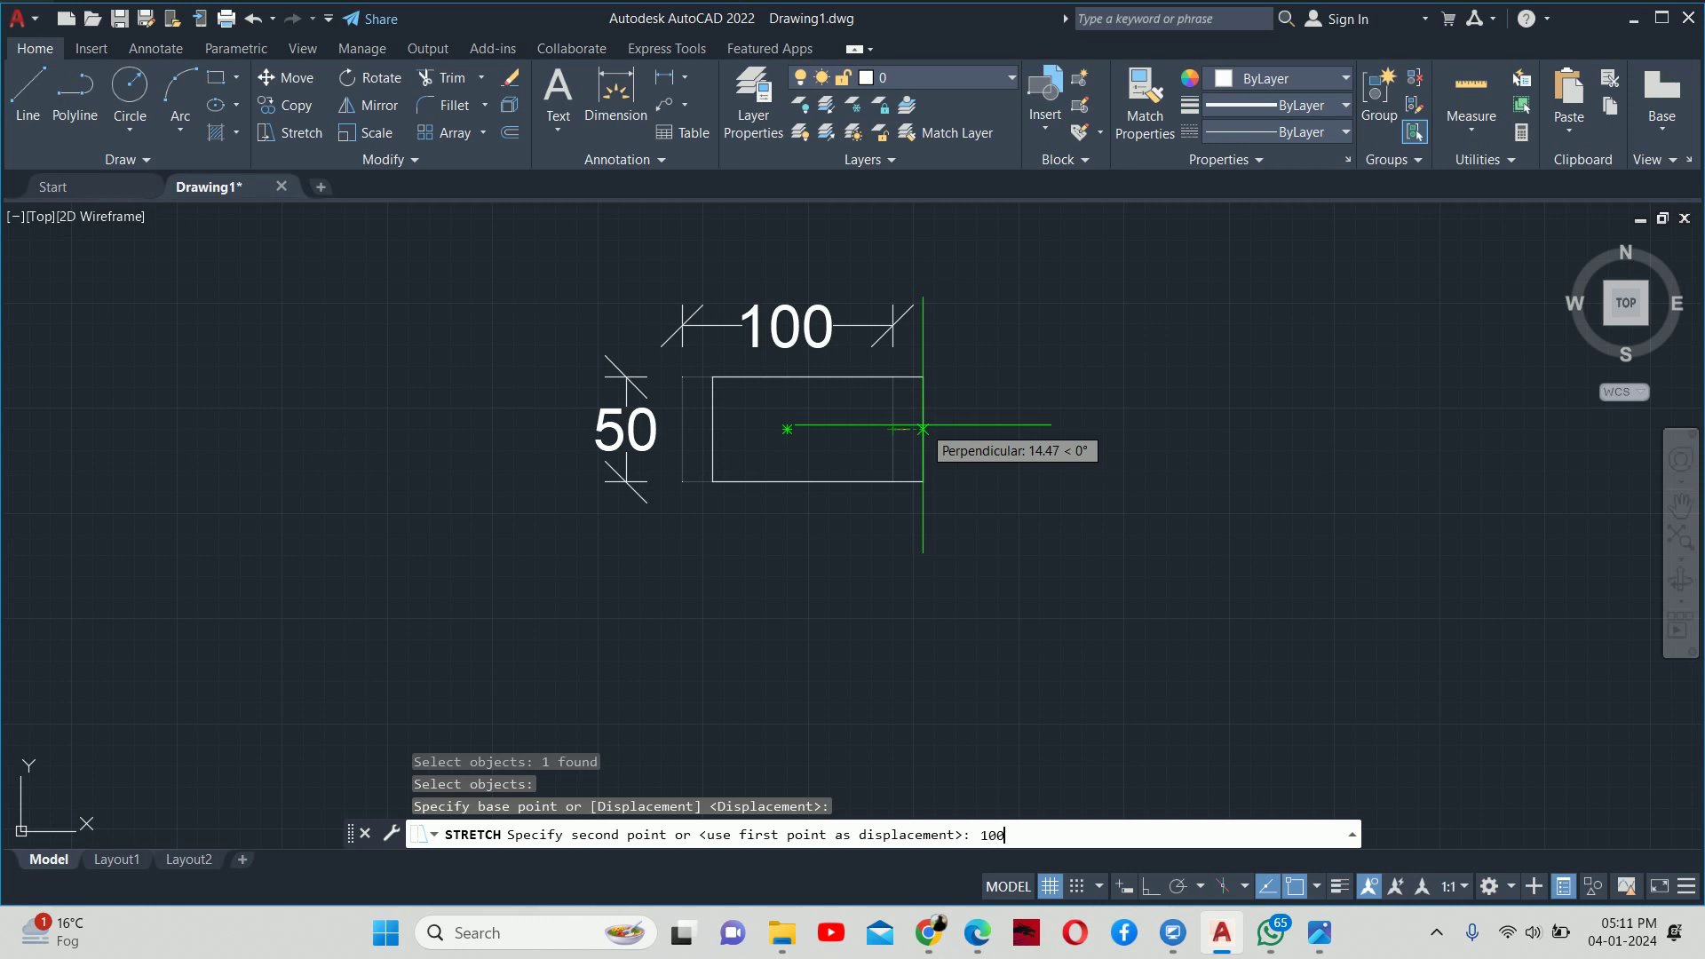
{"action": "type", "text": "0"}
{"action": "key", "text": "Return"}
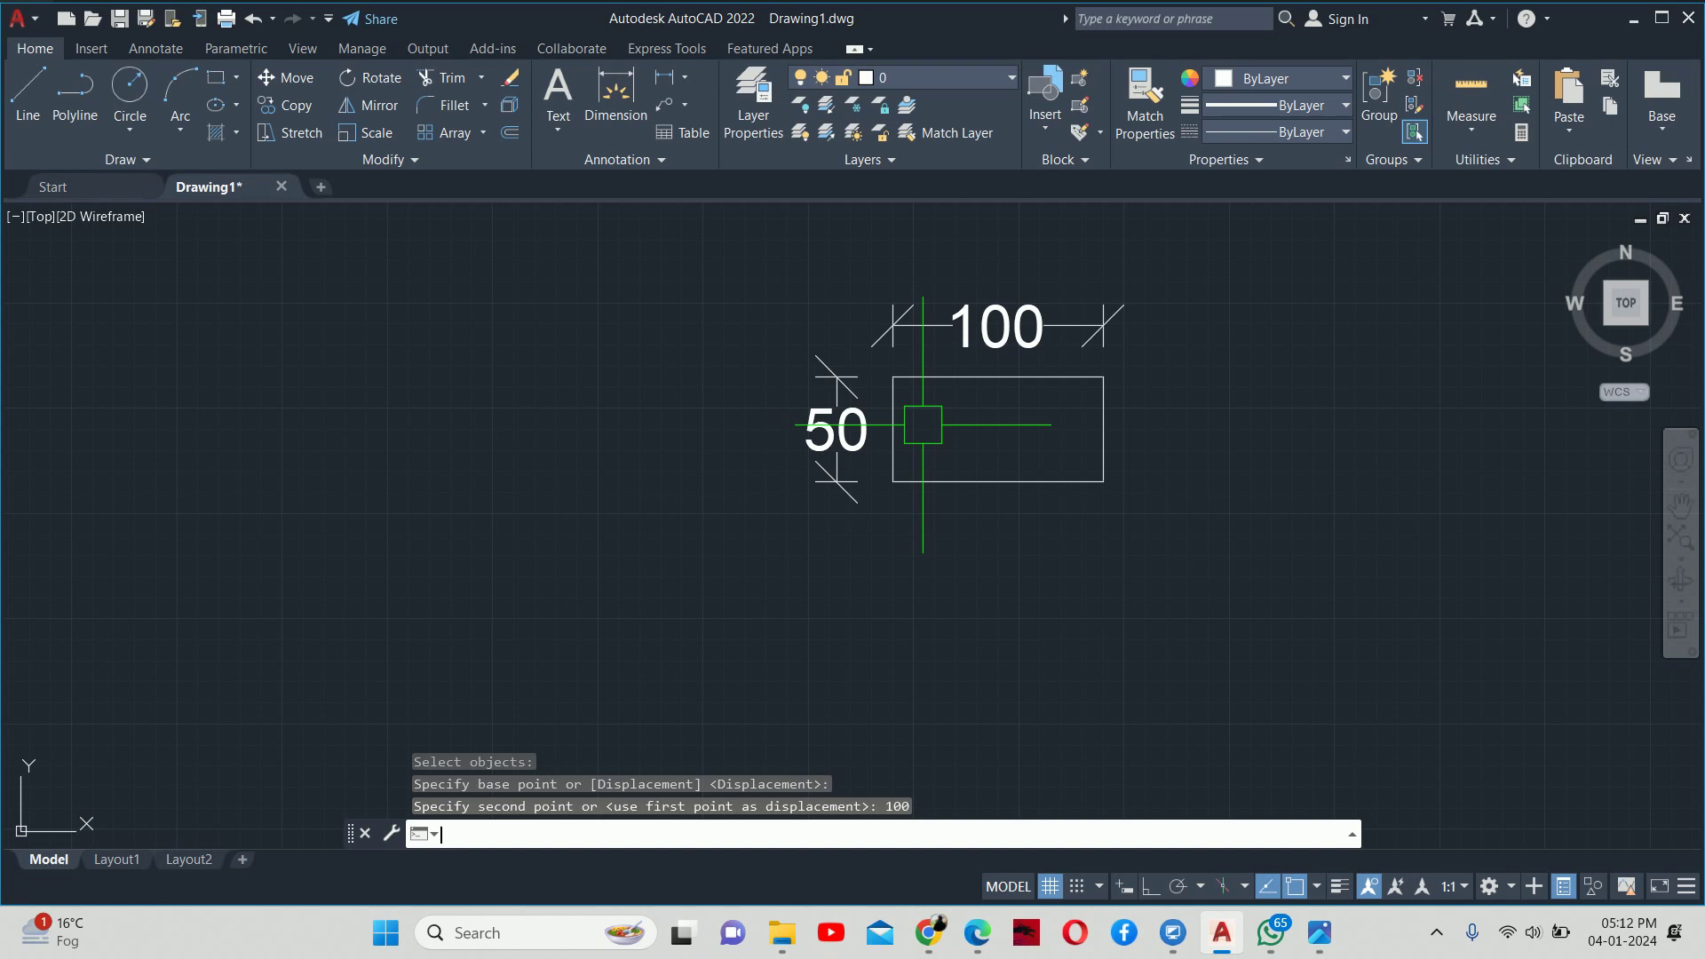
{"action": "key", "text": "Escape"}
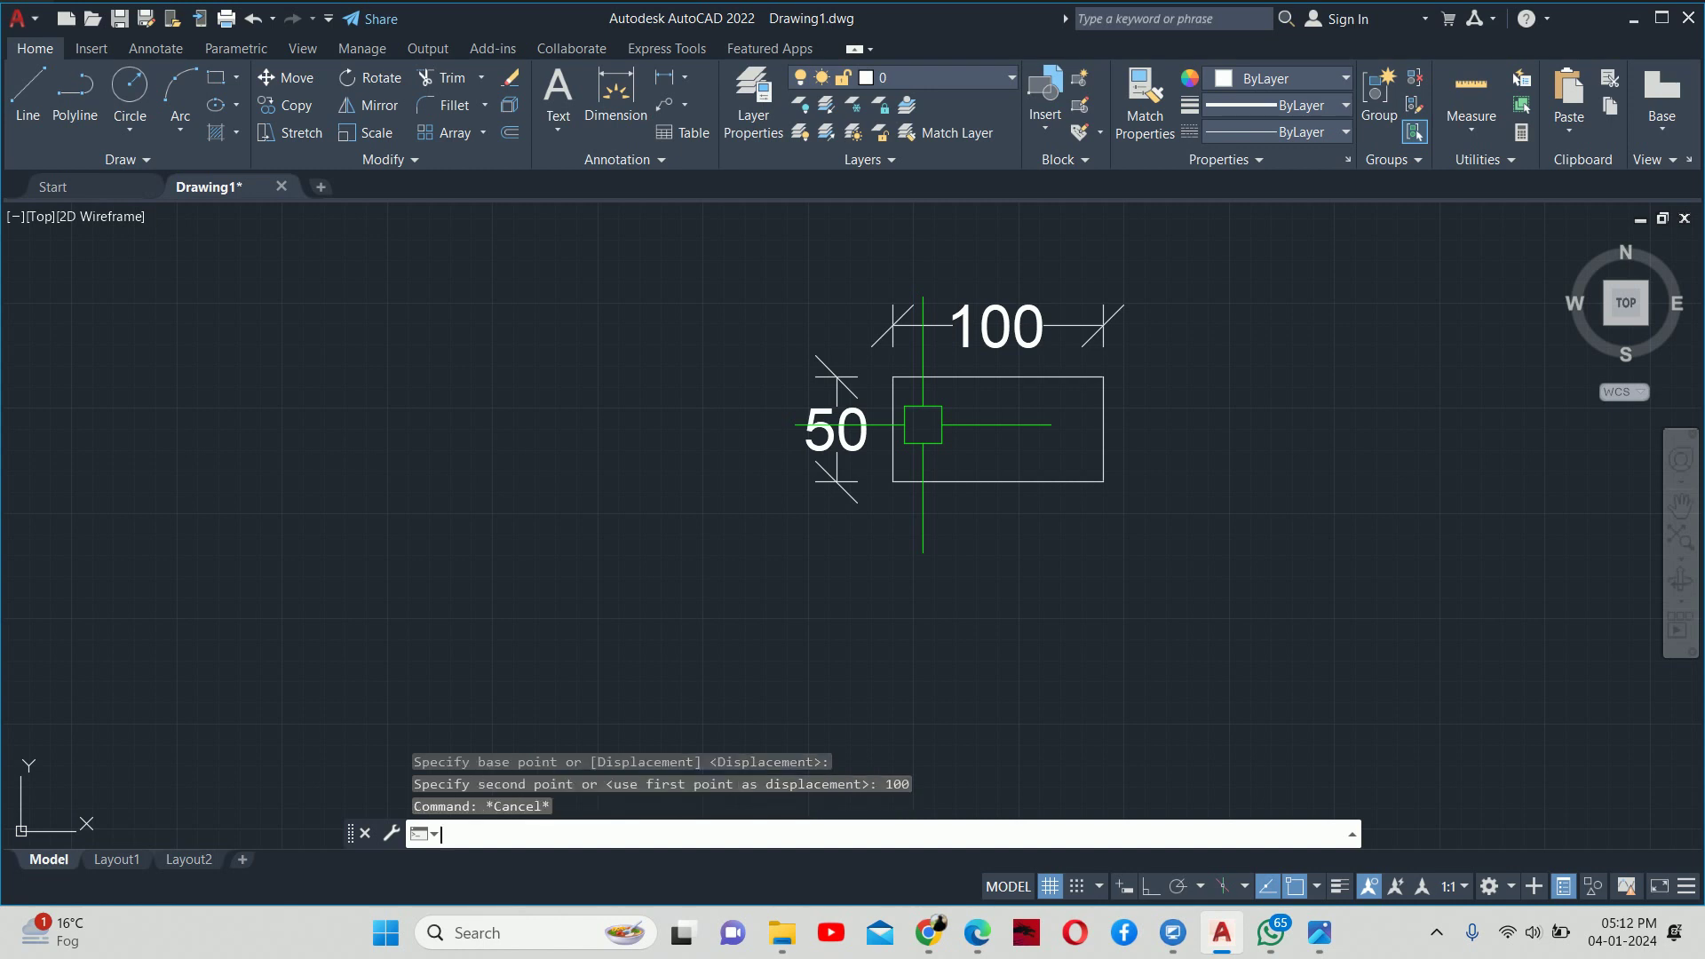
- Start STRETCH, cancel, restart it and try several empty selection windows
{"action": "type", "text": "s"}
{"action": "key", "text": "Return"}
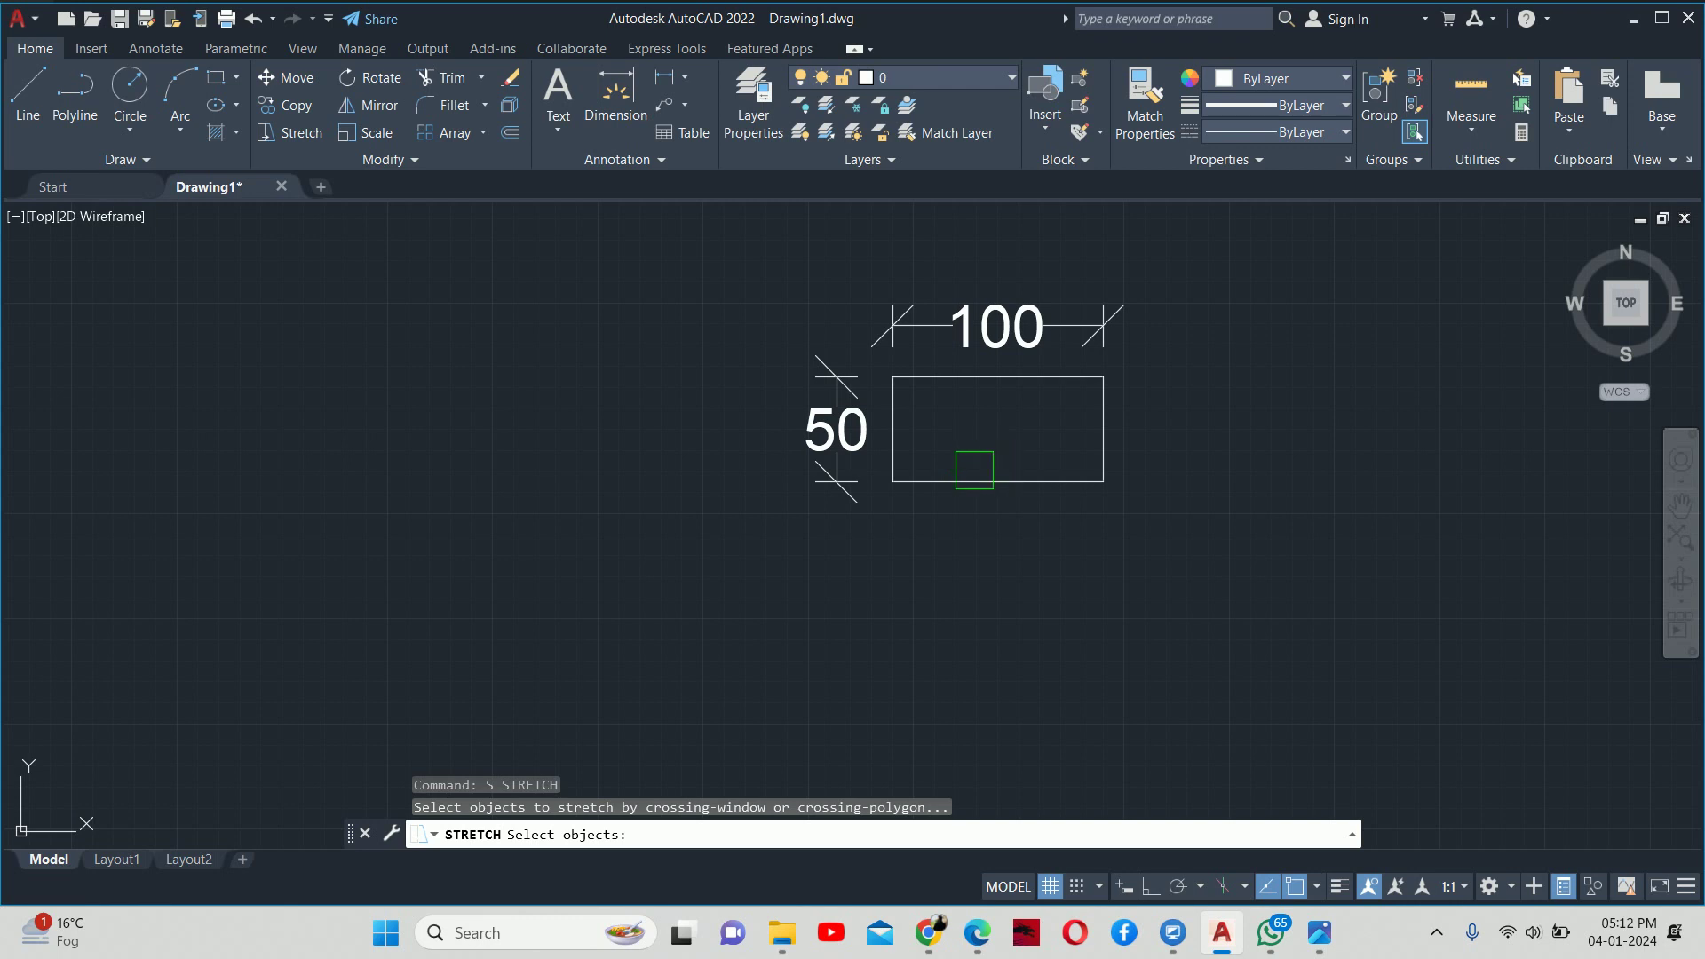
{"action": "key", "text": "Escape"}
{"action": "key", "text": "Escape"}
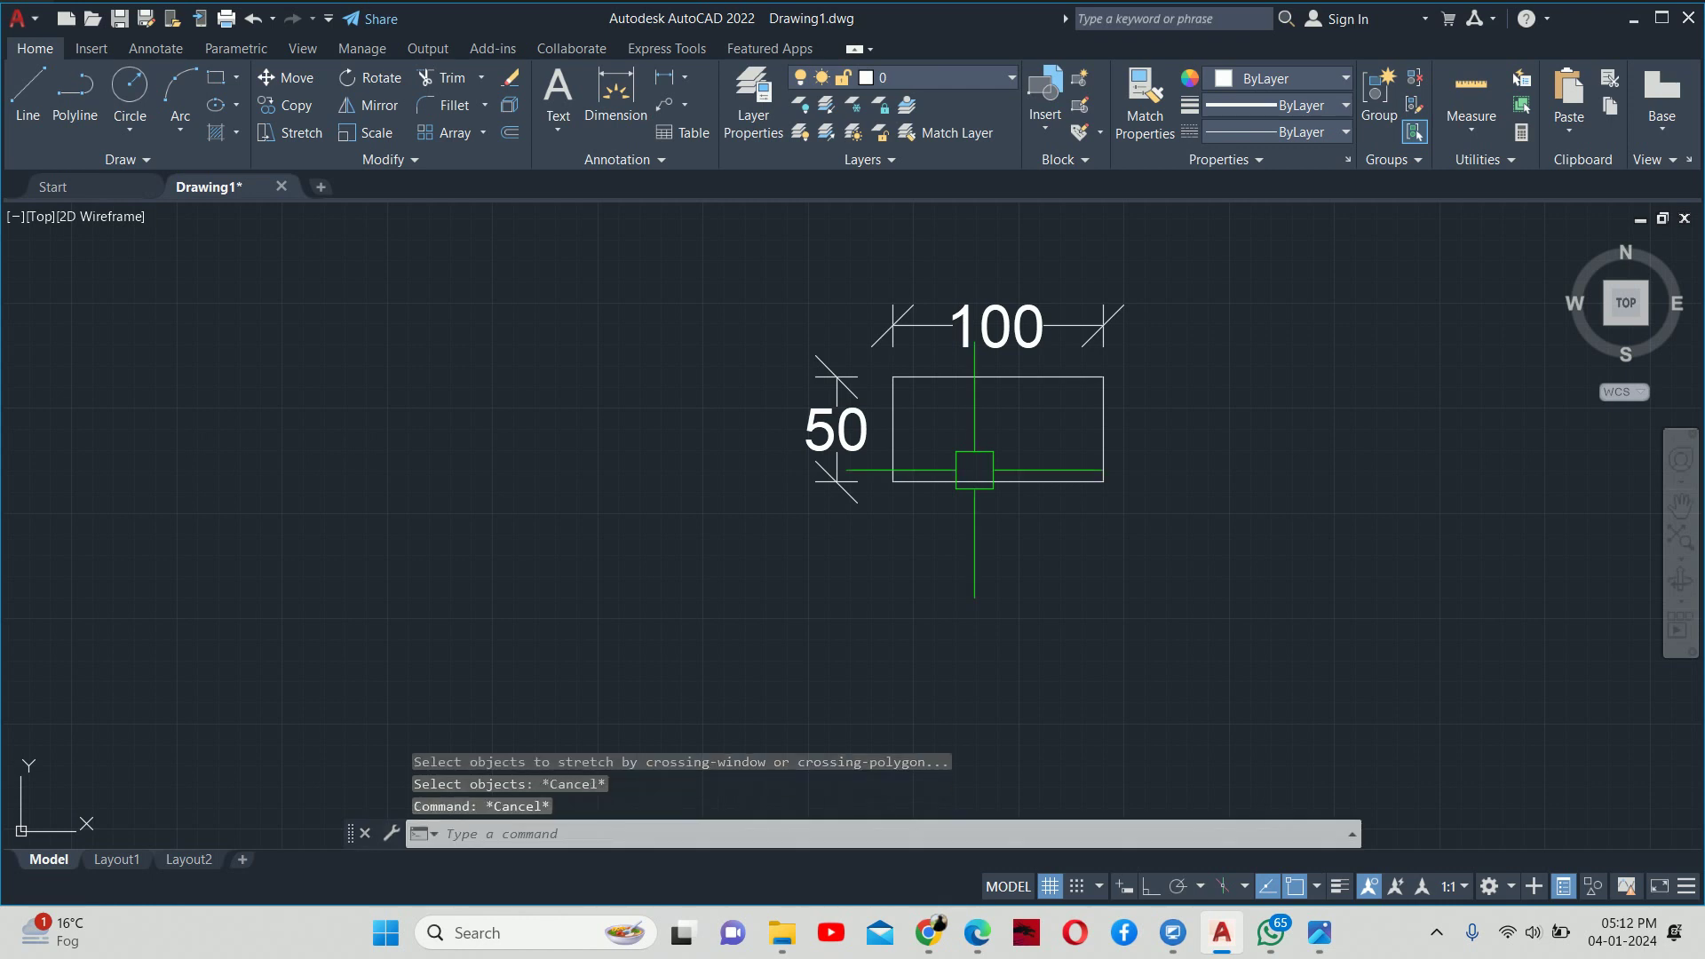
{"action": "type", "text": "s"}
{"action": "key", "text": "Return"}
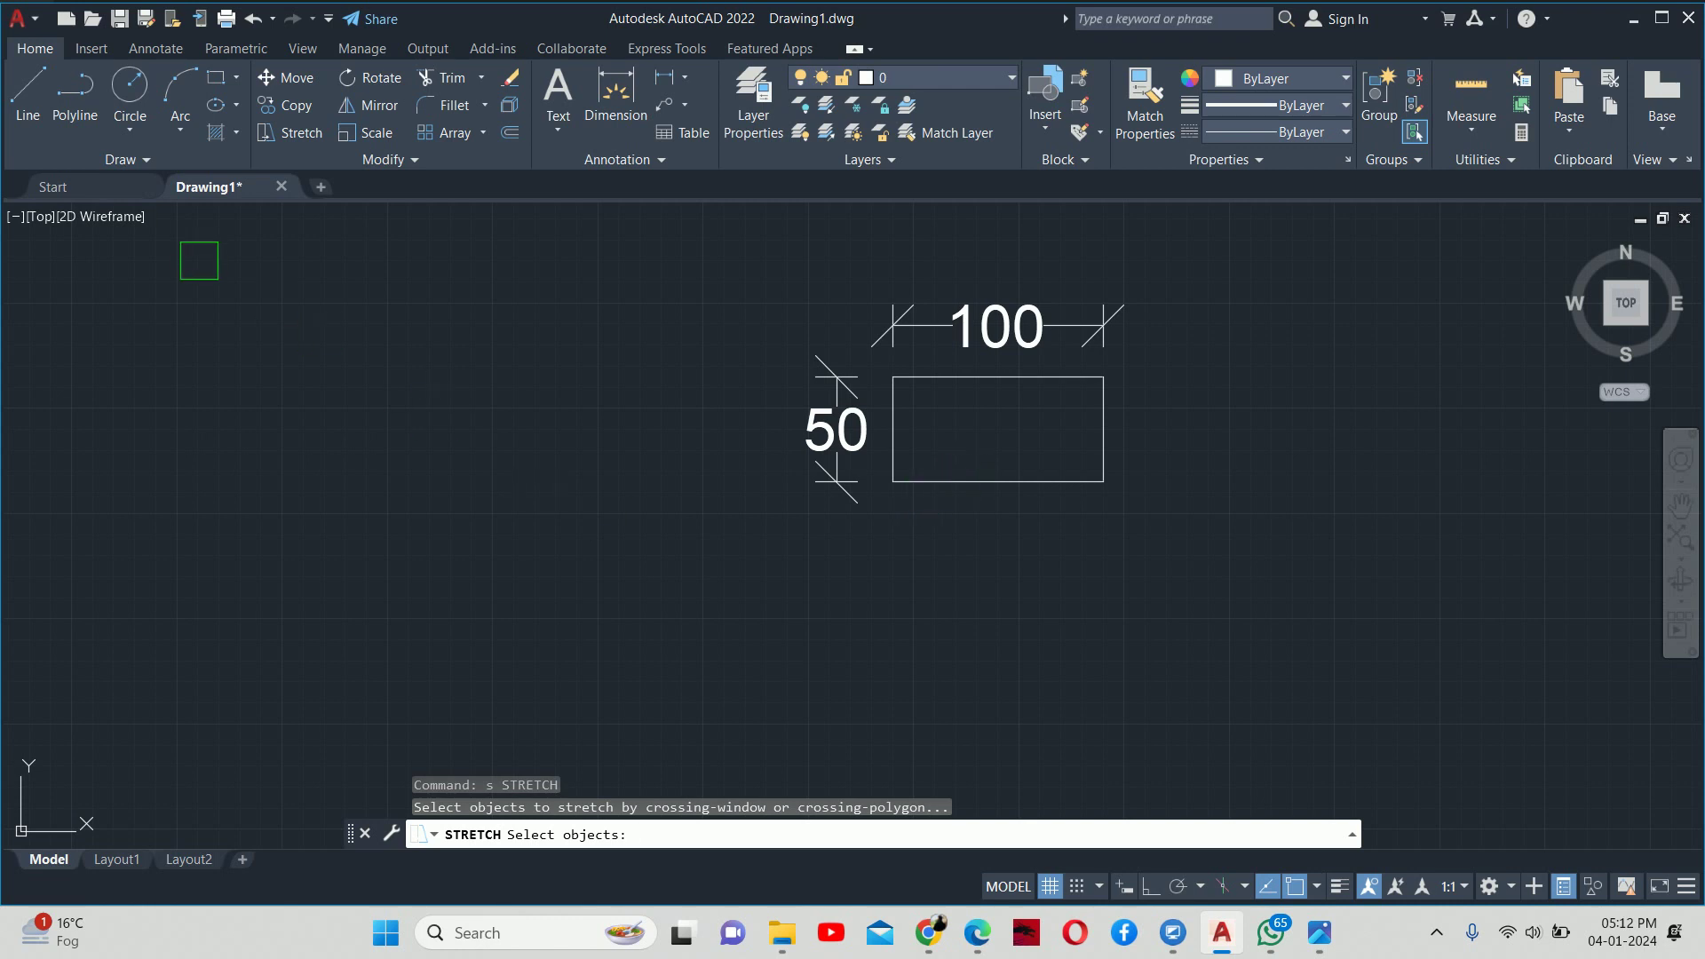
{"action": "left_click", "coordinate": [208, 264]}
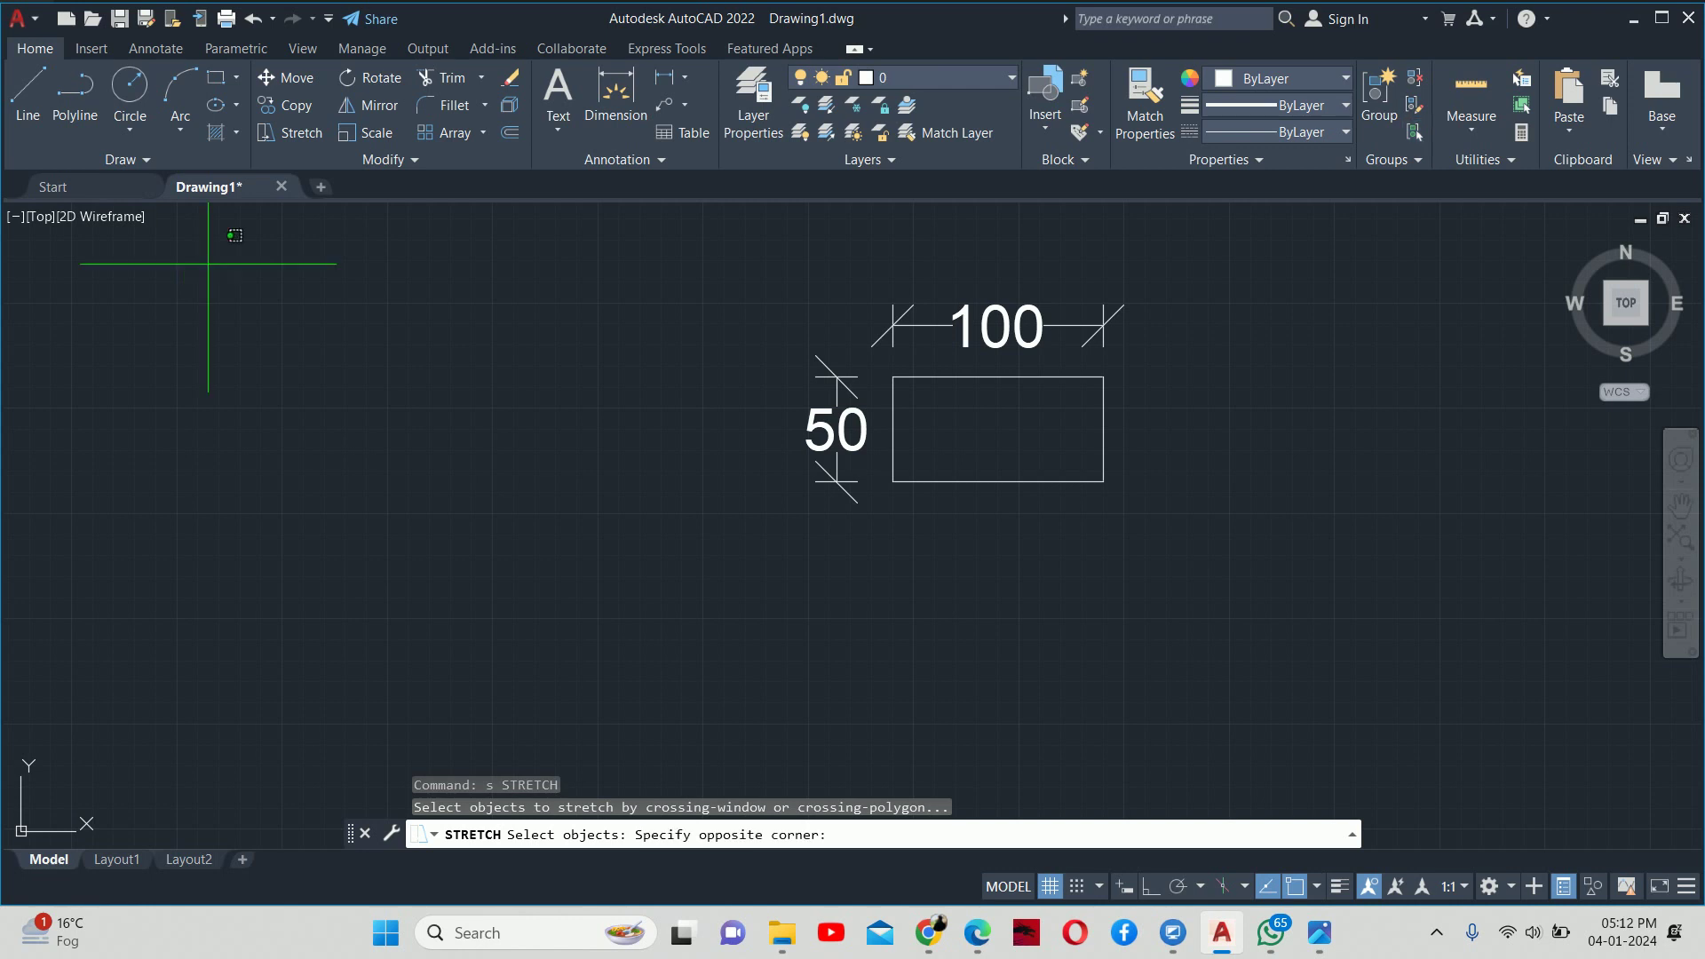
{"action": "left_click", "coordinate": [540, 554]}
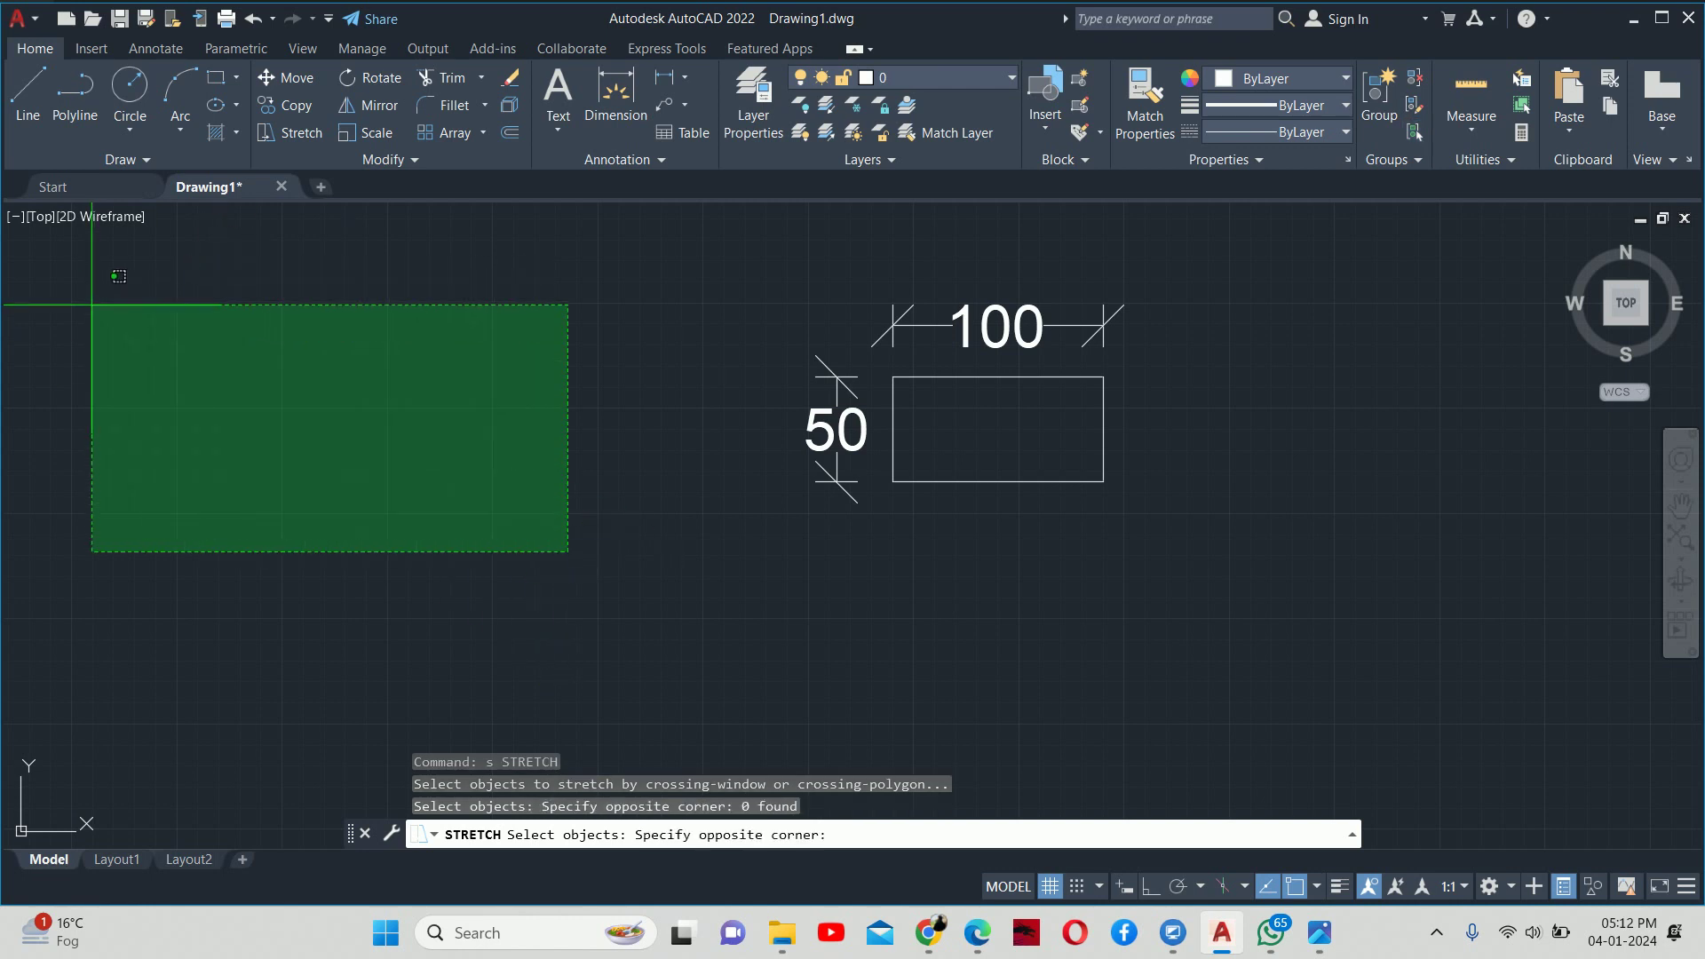
{"action": "left_click", "coordinate": [92, 304]}
- Window-select the rectangle and both dimensions and move them to the left
{"action": "left_click", "coordinate": [717, 284]}
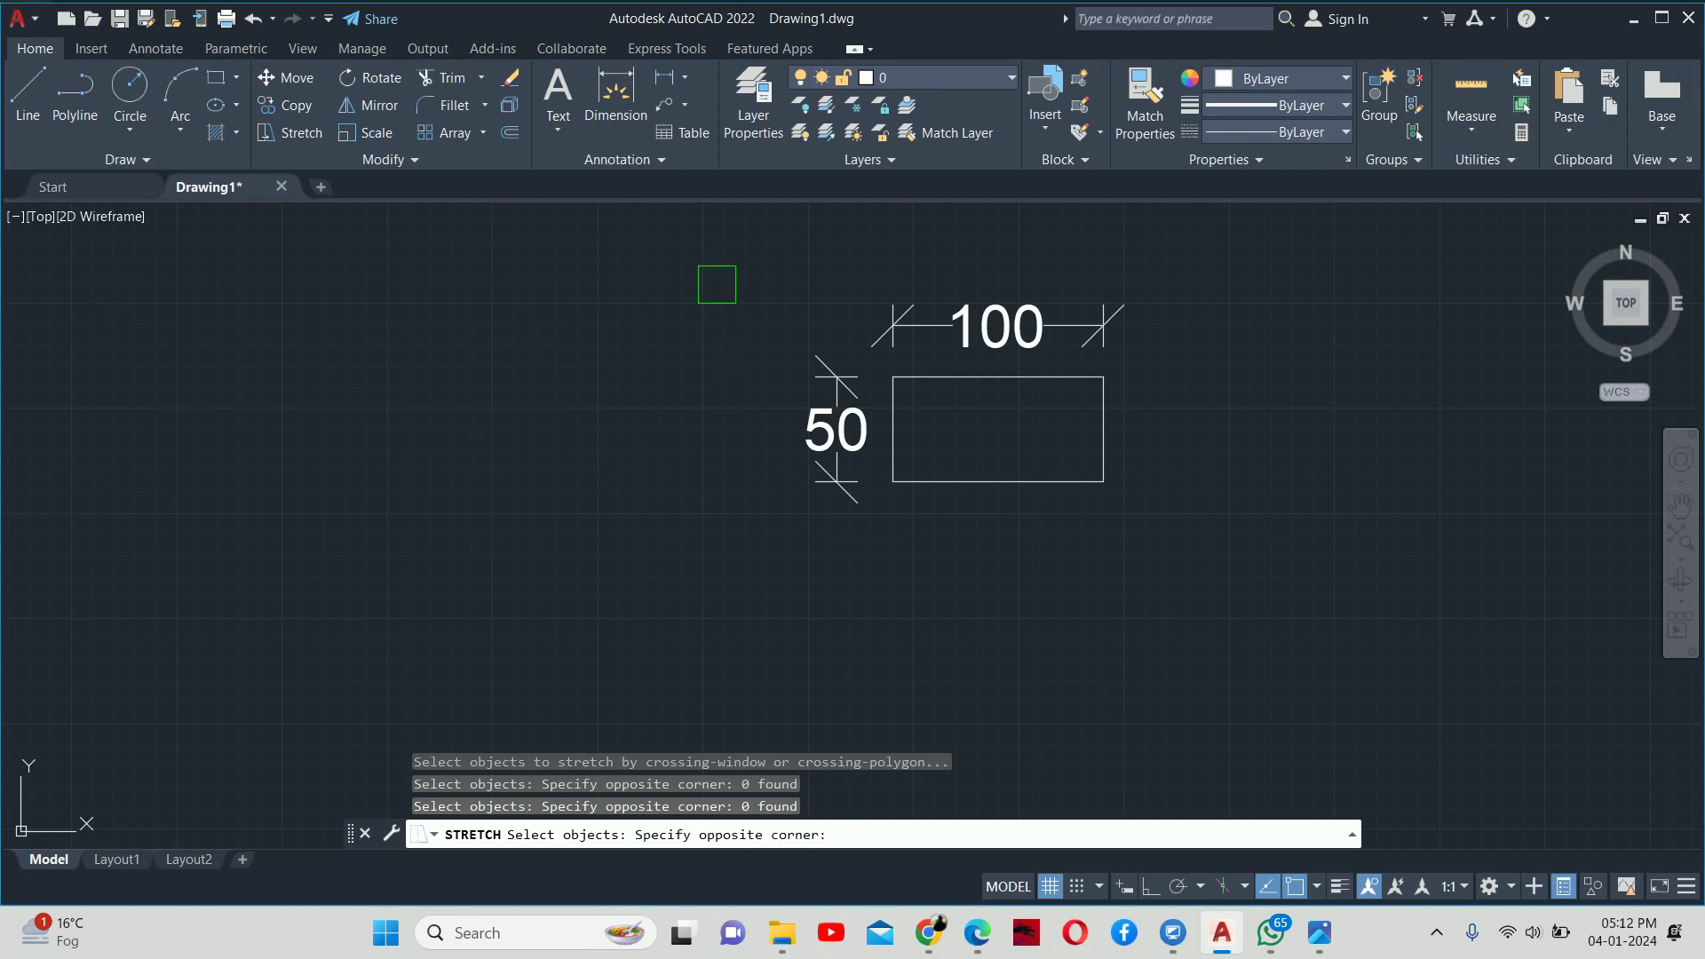
{"action": "left_click", "coordinate": [1090, 607]}
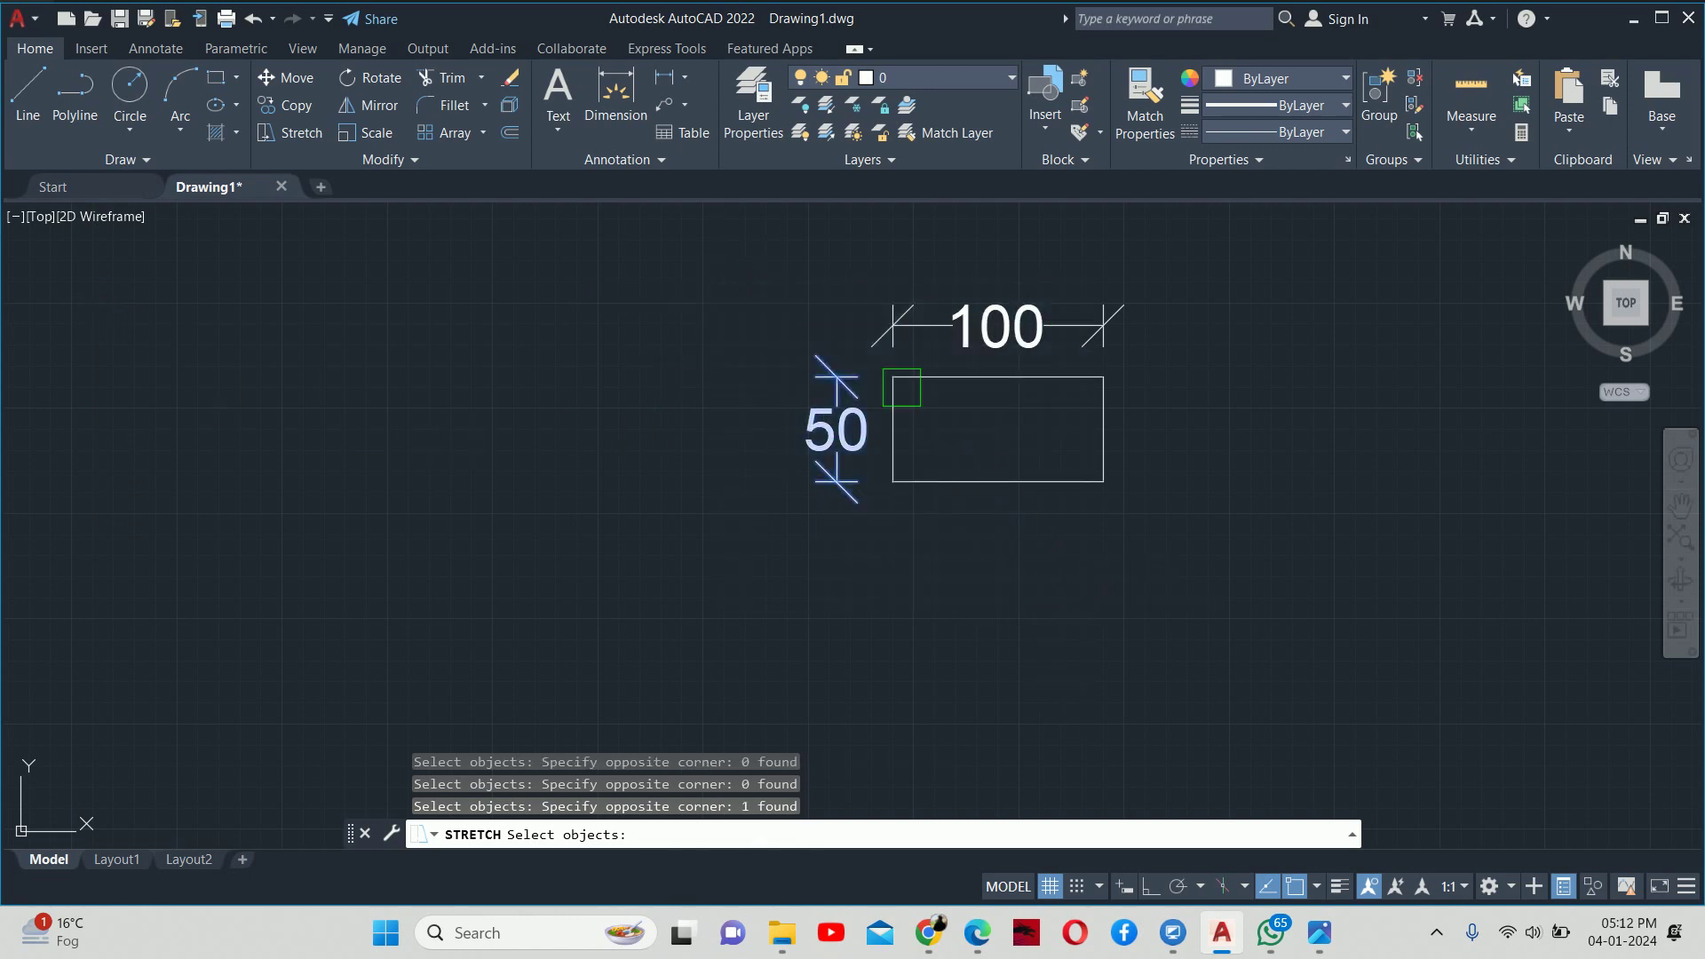
{"action": "left_click", "coordinate": [706, 252]}
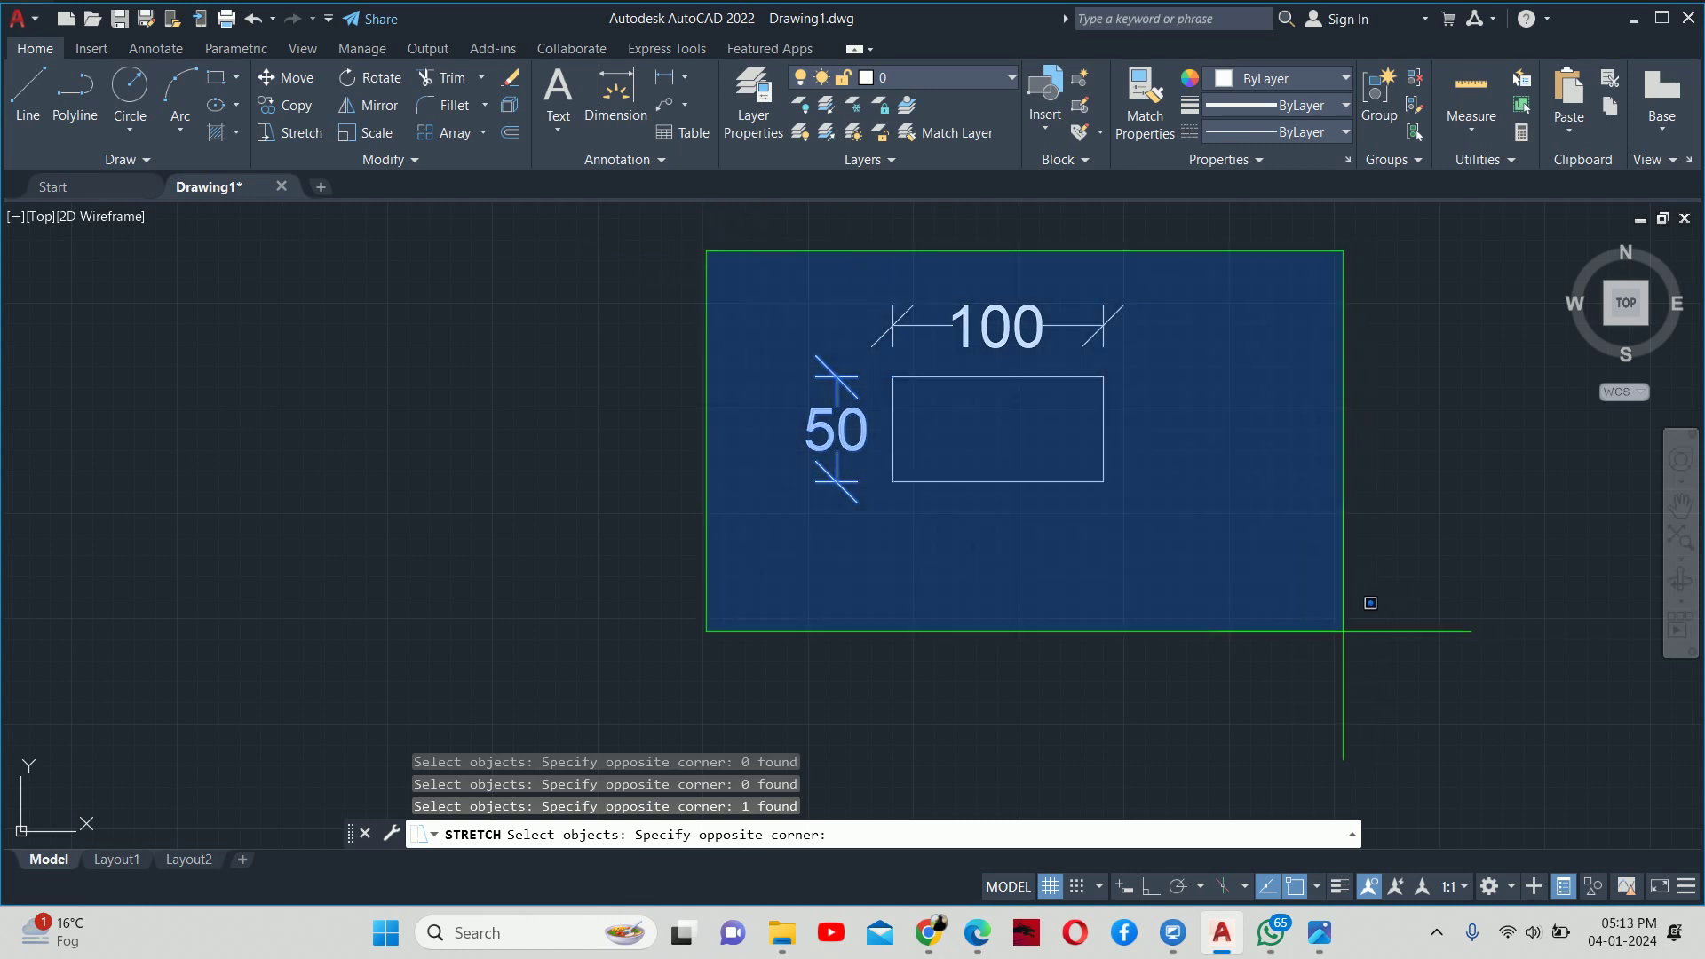
{"action": "left_click", "coordinate": [1348, 624]}
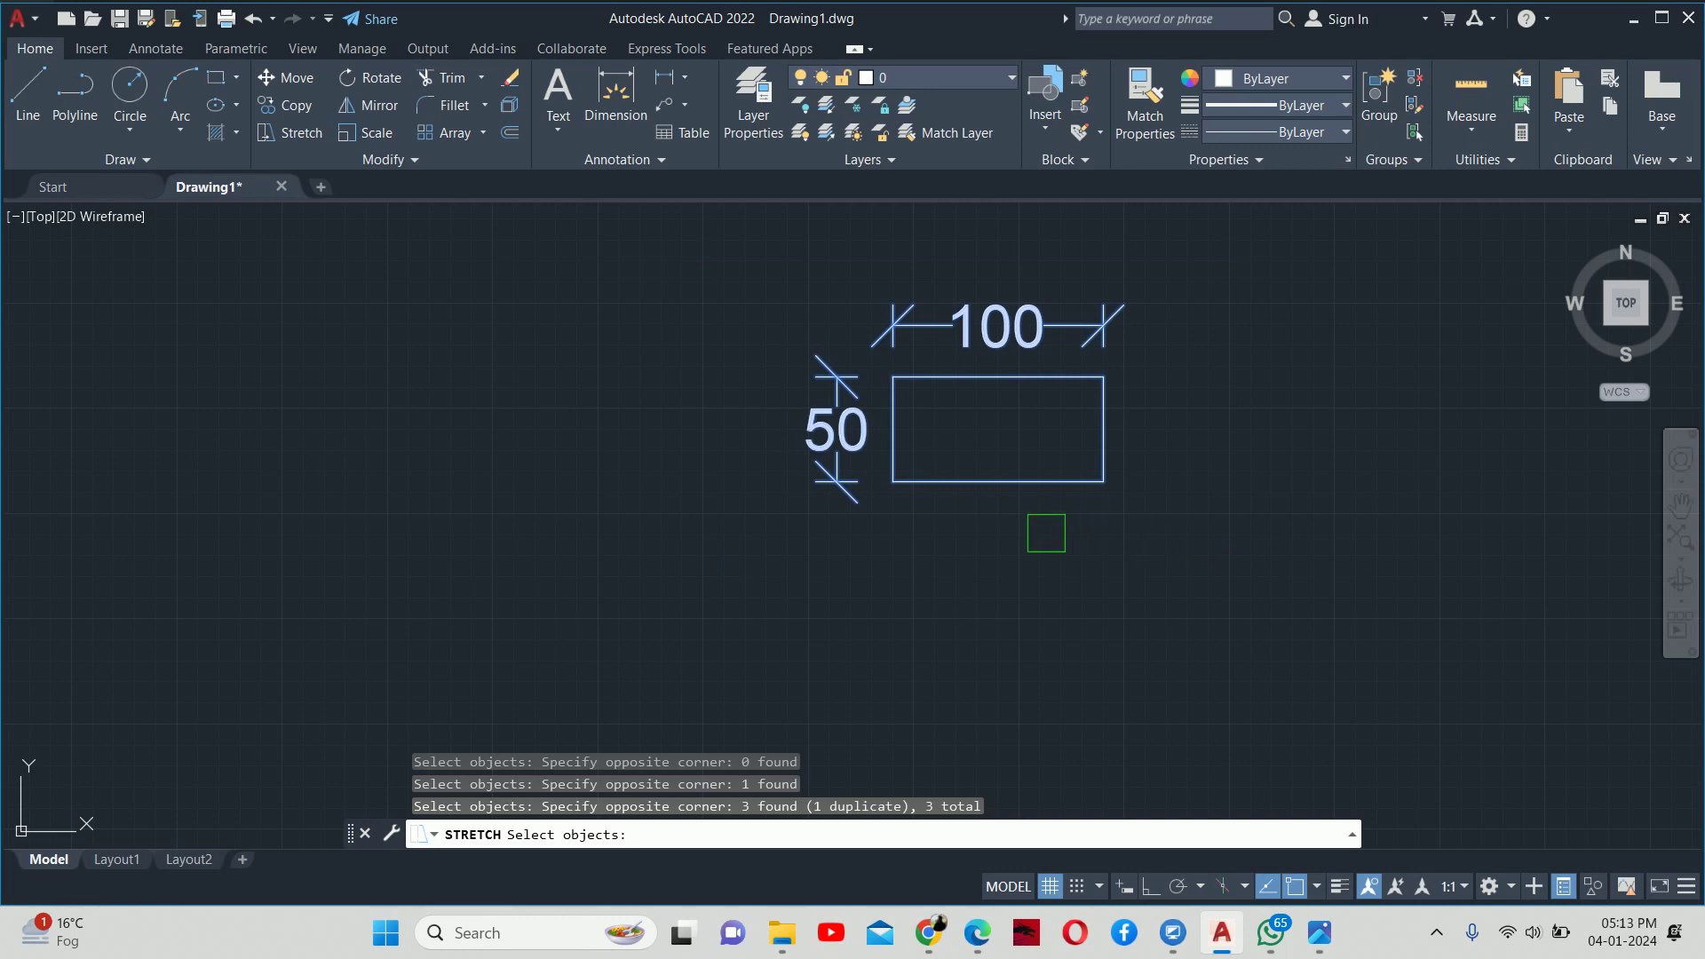
{"action": "key", "text": "Return"}
{"action": "left_click", "coordinate": [1026, 538]}
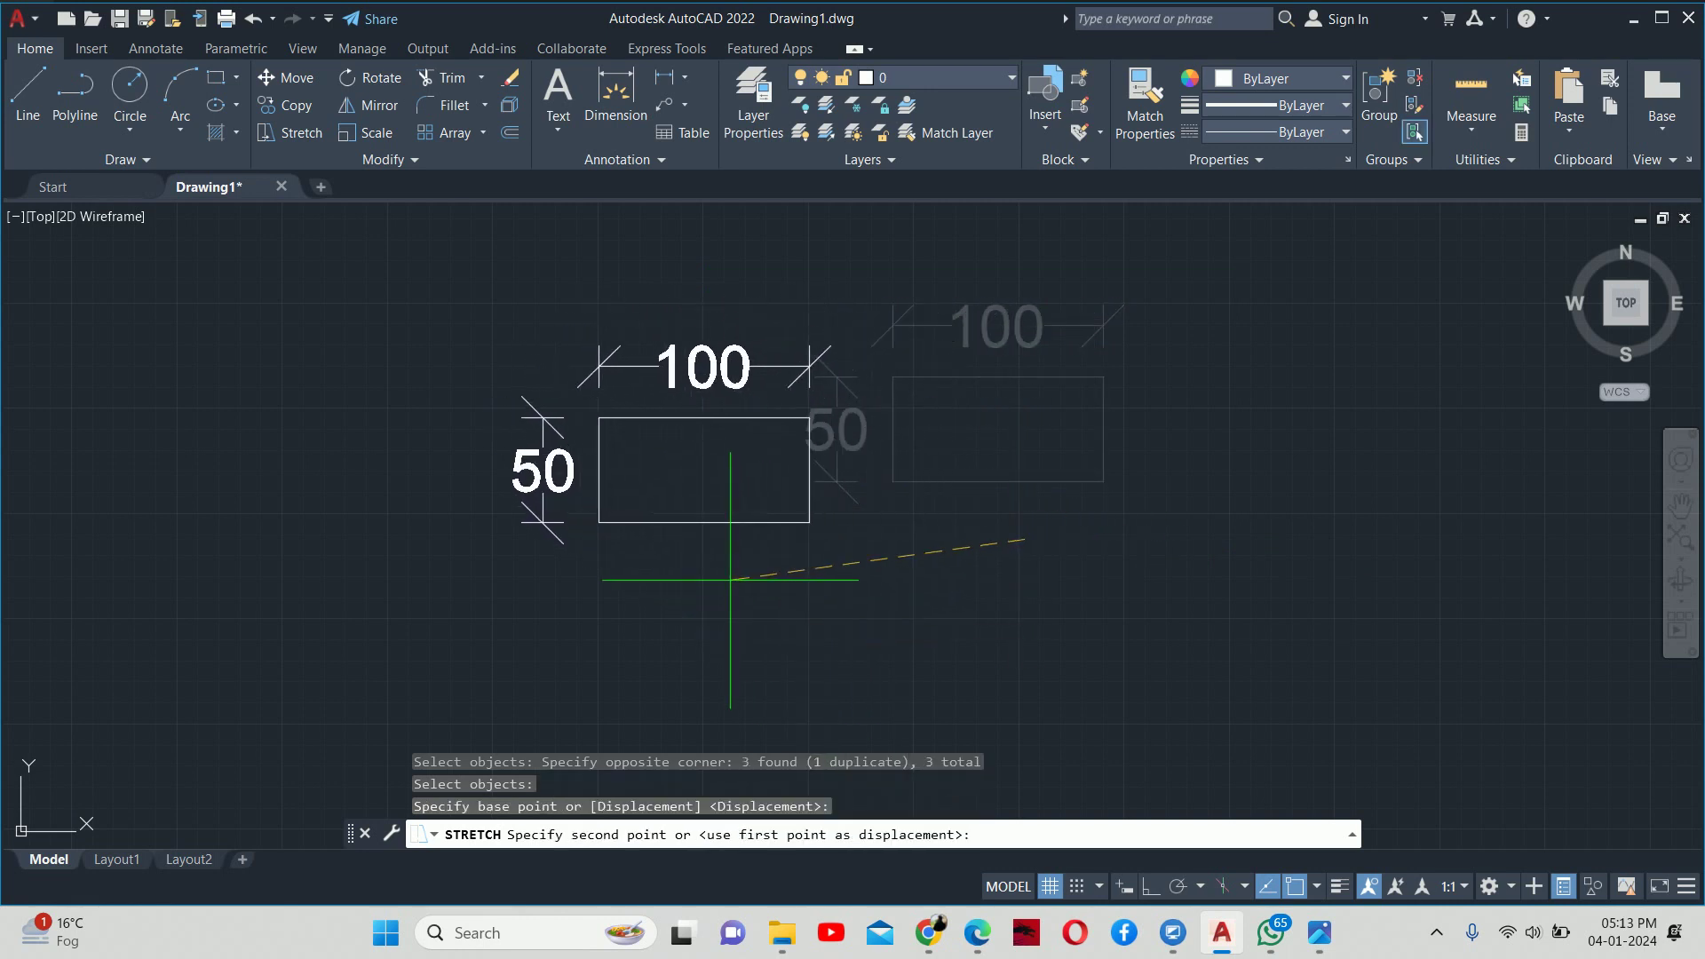
{"action": "left_click", "coordinate": [731, 580]}
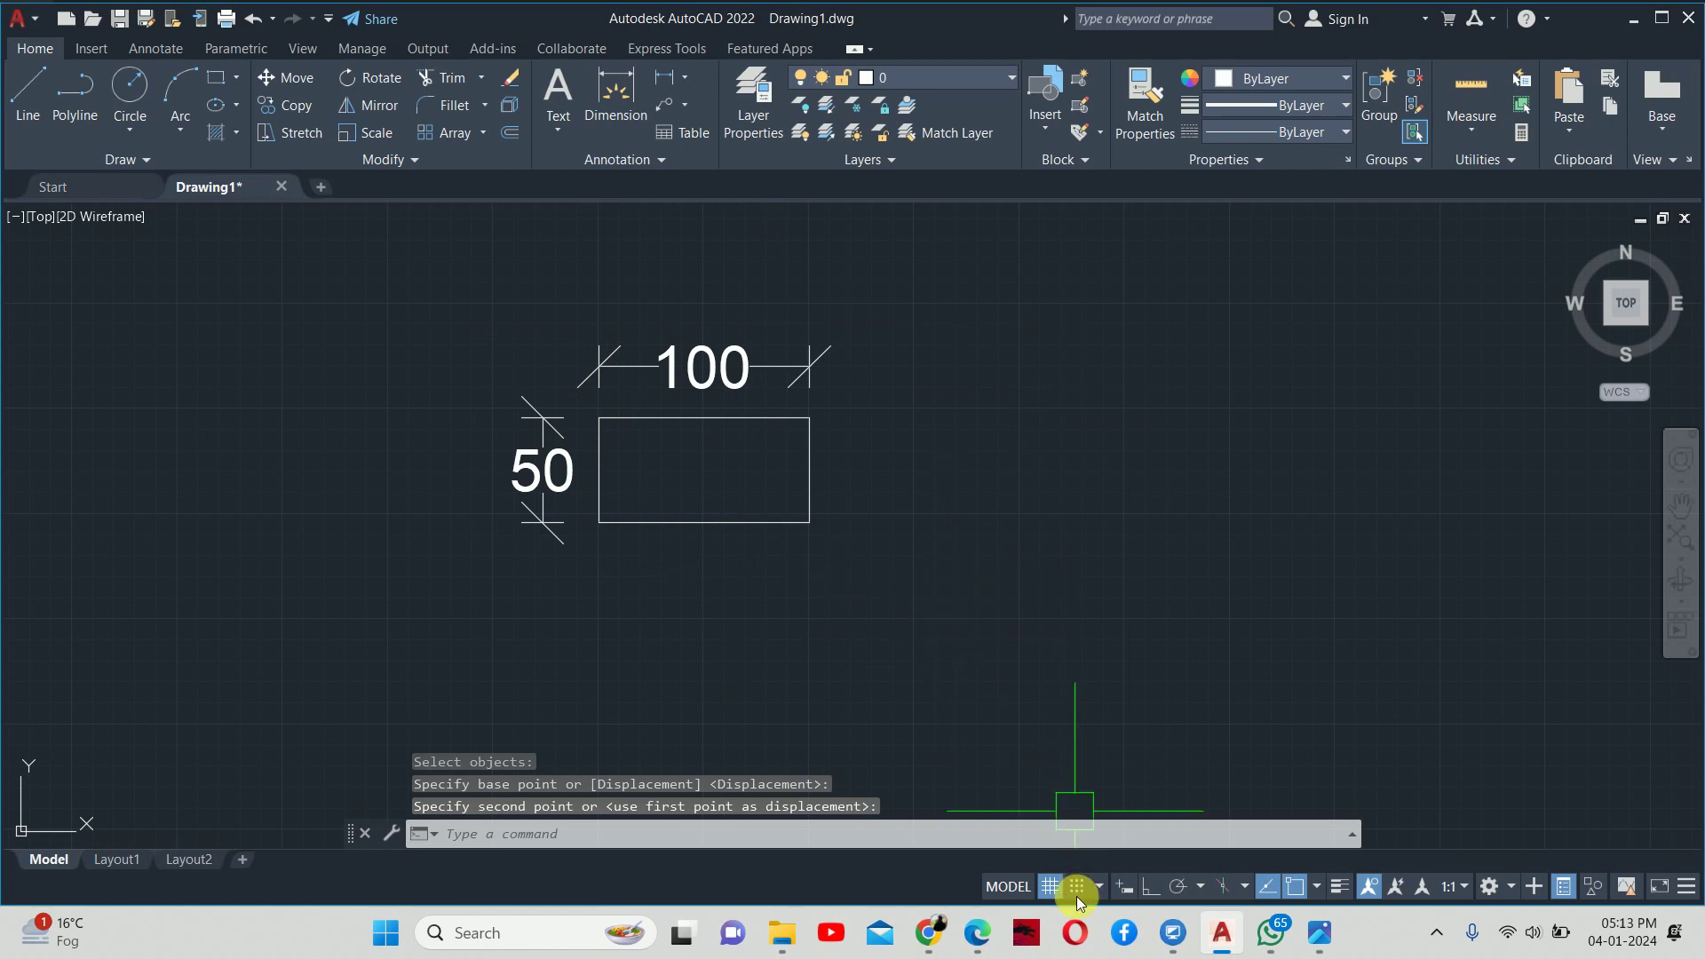
- Bring up AutoCAD Notes.pdf in Edge and scroll through it
{"action": "left_click", "coordinate": [977, 933]}
{"action": "scroll", "coordinate": [764, 591], "scroll_direction": "up", "scroll_amount": 3}
{"action": "scroll", "coordinate": [771, 593], "scroll_direction": "up", "scroll_amount": 5}
{"action": "scroll", "coordinate": [771, 593], "scroll_direction": "up", "scroll_amount": 5}
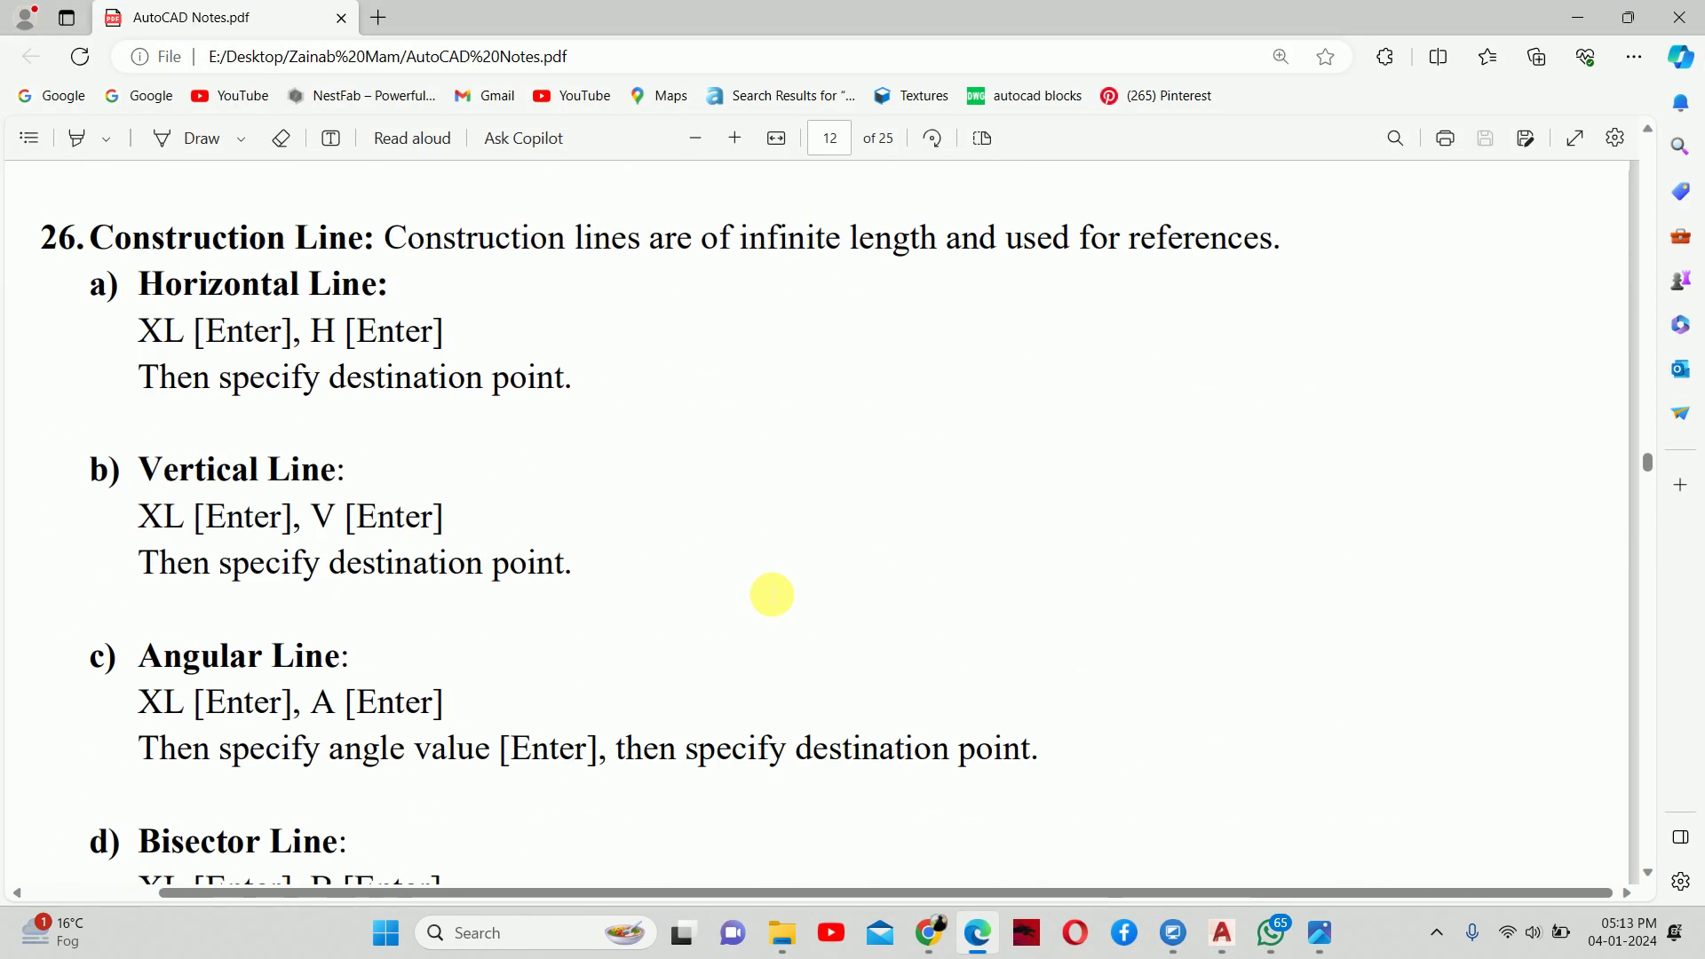
{"action": "scroll", "coordinate": [771, 593], "scroll_direction": "up", "scroll_amount": 5}
{"action": "scroll", "coordinate": [769, 593], "scroll_direction": "up", "scroll_amount": 4}
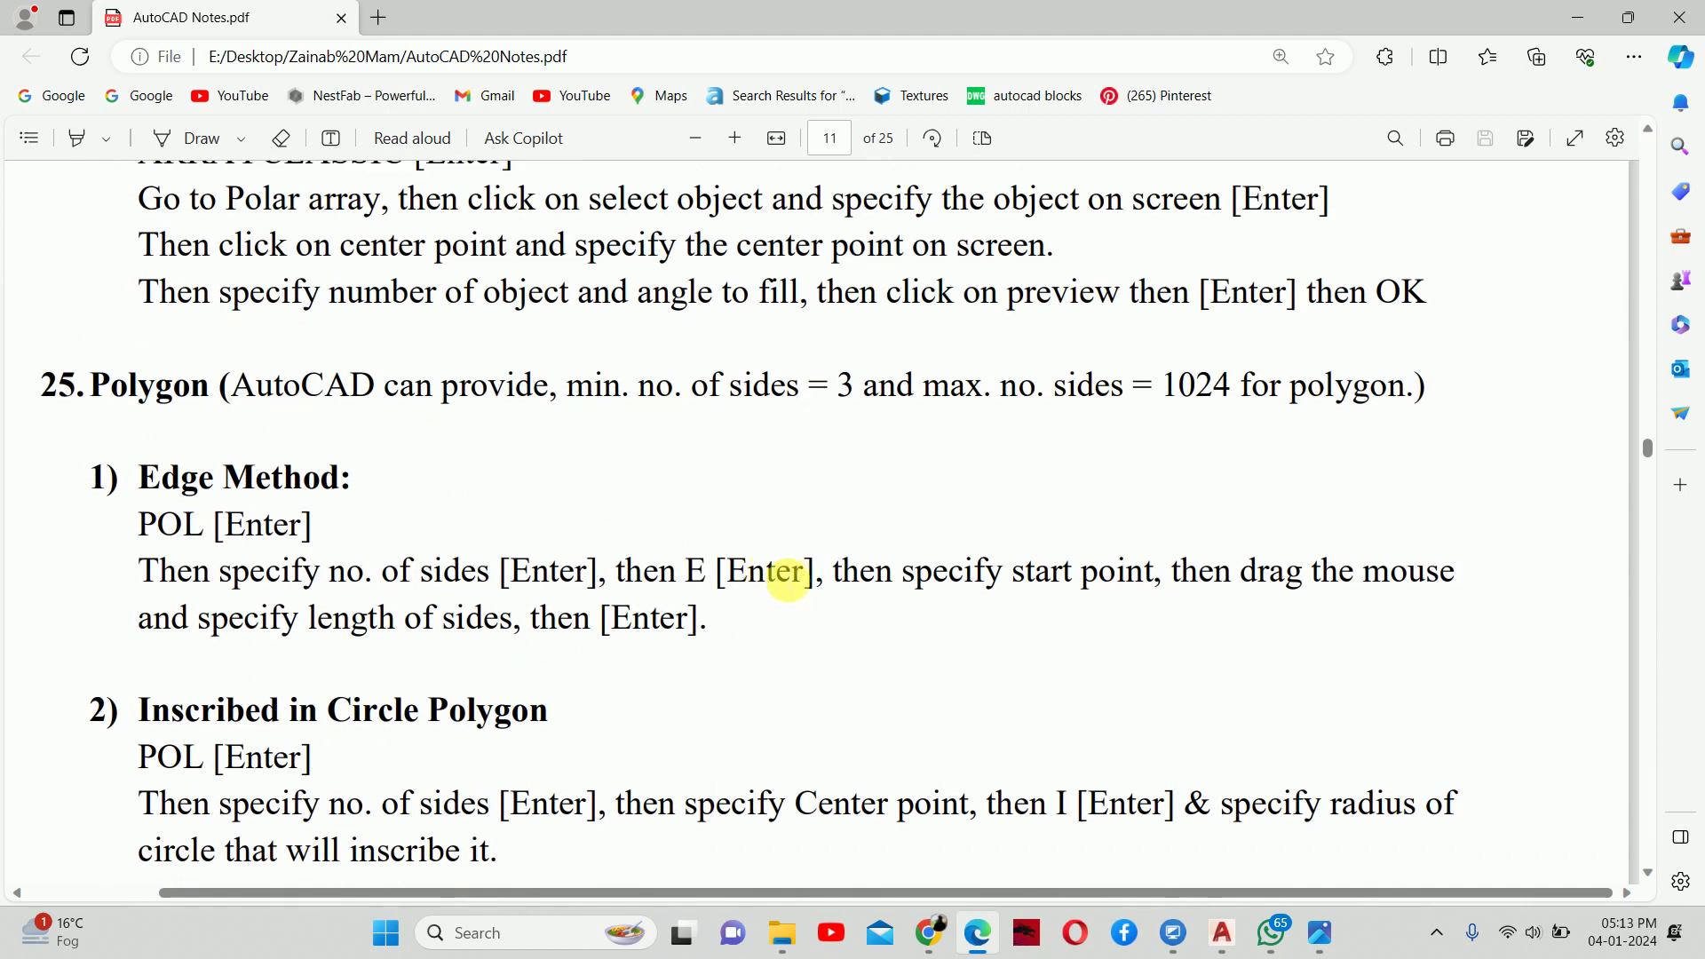
{"action": "scroll", "coordinate": [780, 573], "scroll_direction": "down", "scroll_amount": 5}
{"action": "scroll", "coordinate": [785, 560], "scroll_direction": "down", "scroll_amount": 4}
{"action": "scroll", "coordinate": [793, 560], "scroll_direction": "down", "scroll_amount": 4}
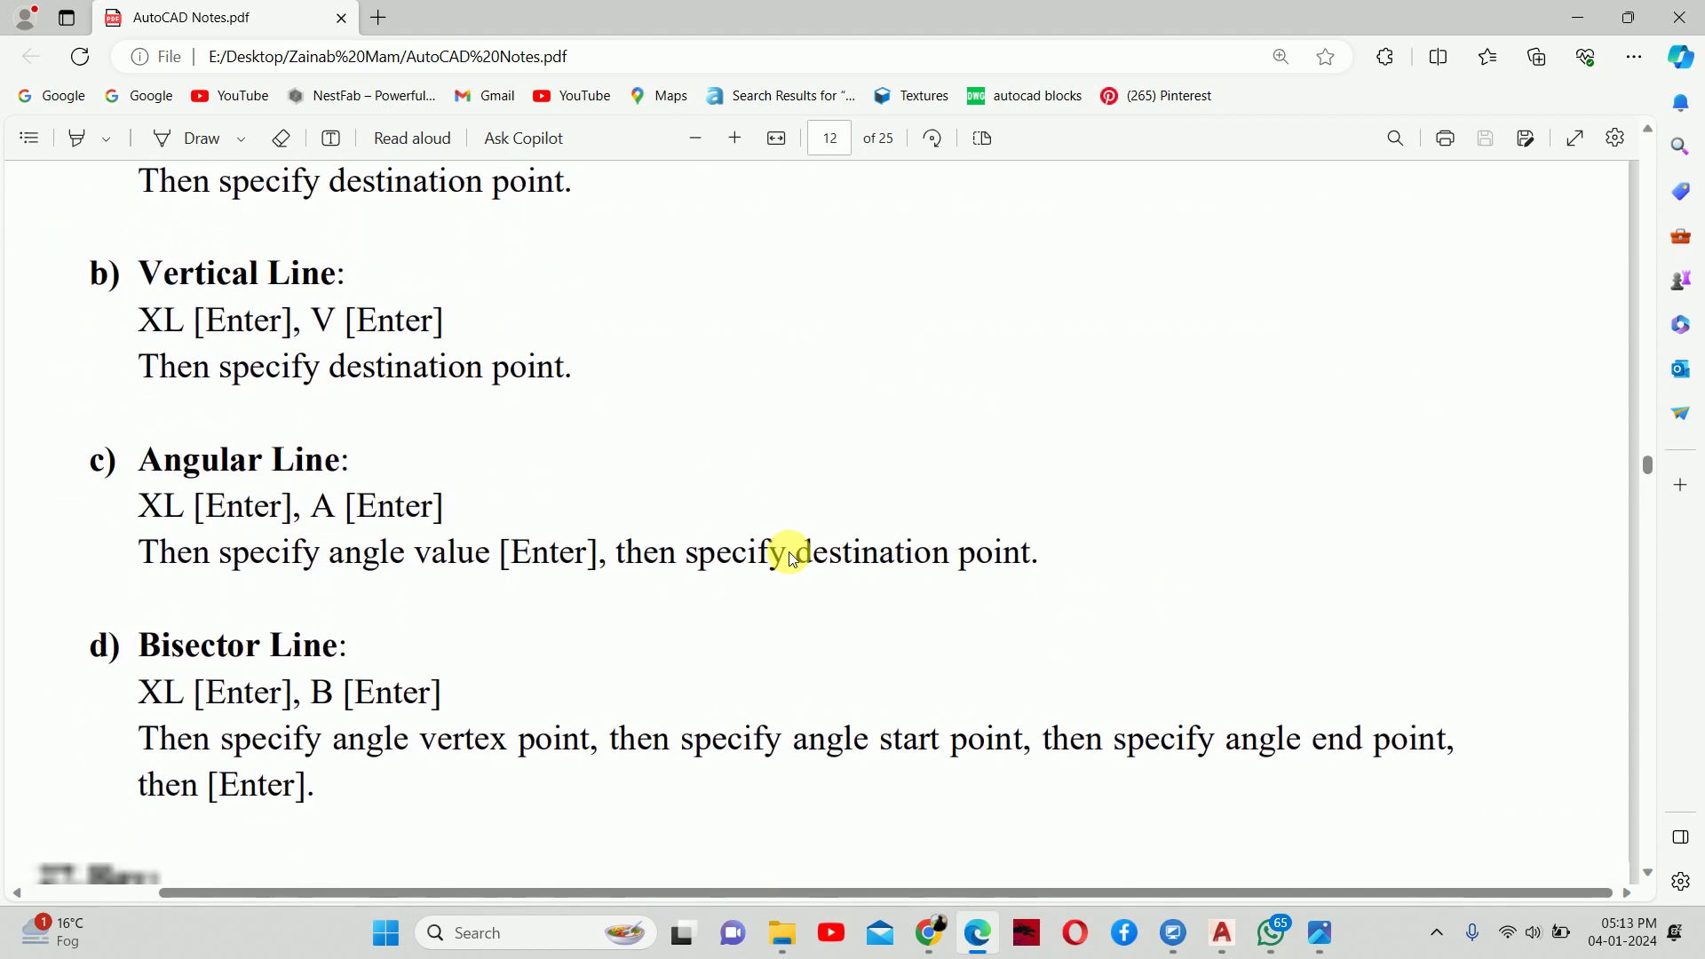
{"action": "scroll", "coordinate": [789, 547], "scroll_direction": "down", "scroll_amount": 4}
{"action": "scroll", "coordinate": [788, 556], "scroll_direction": "down", "scroll_amount": 3}
{"action": "scroll", "coordinate": [791, 546], "scroll_direction": "down", "scroll_amount": 3}
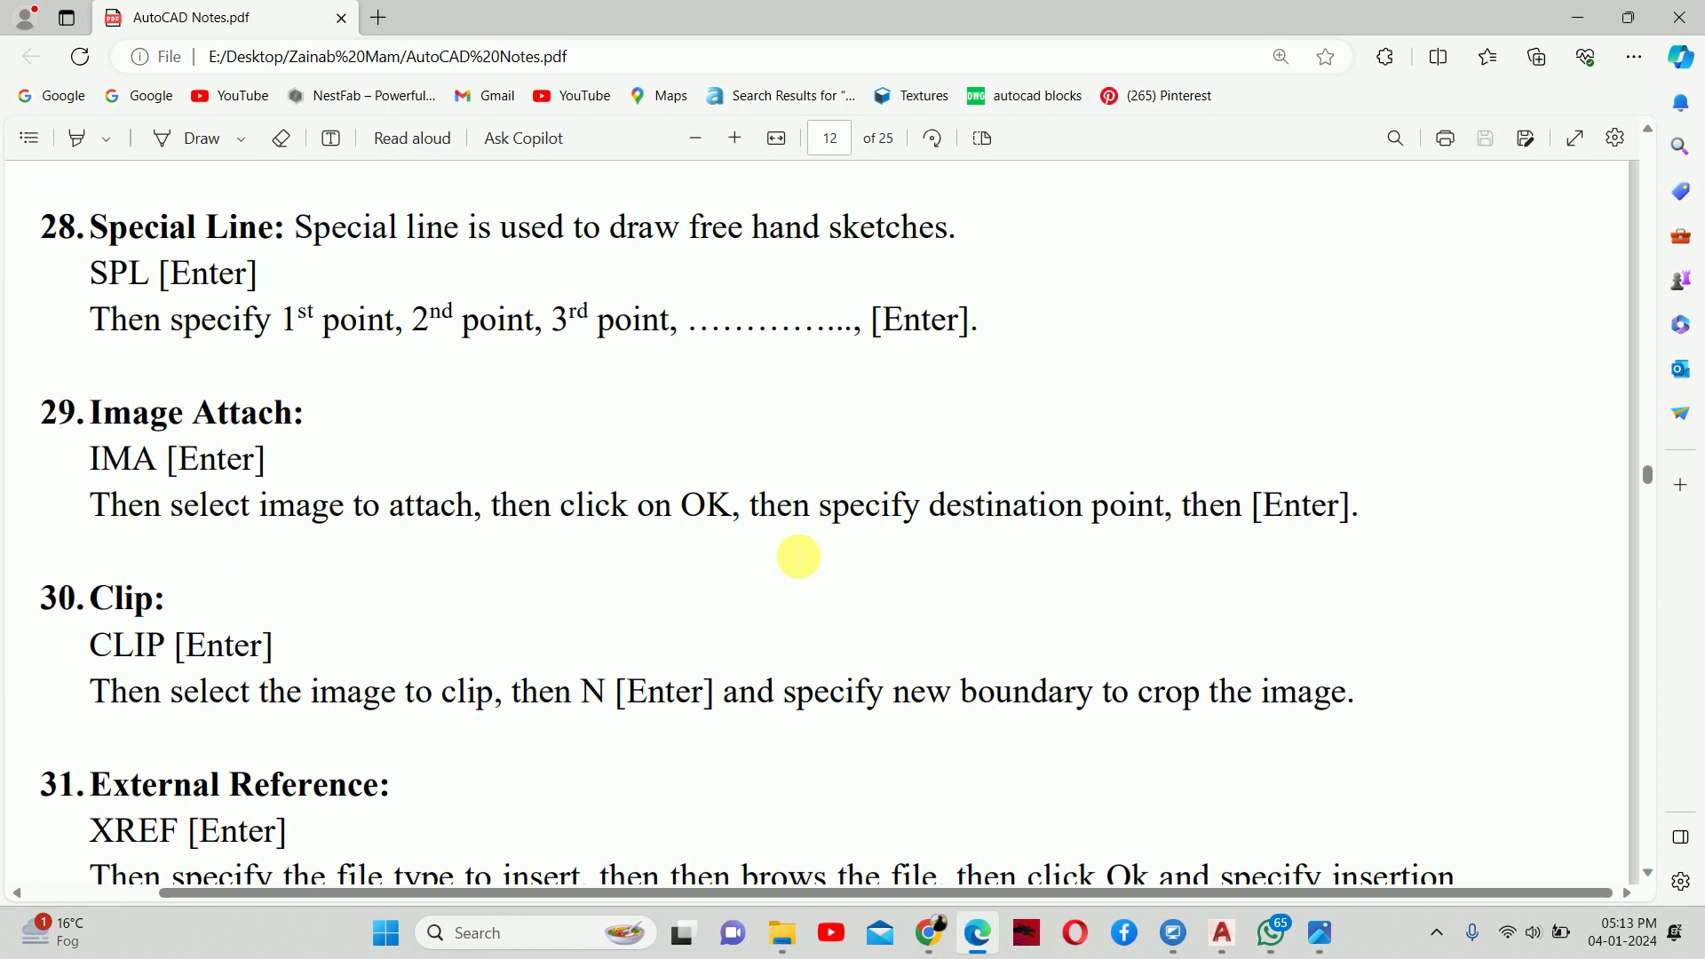
{"action": "key", "text": "super+r"}
{"action": "key", "text": "Return"}
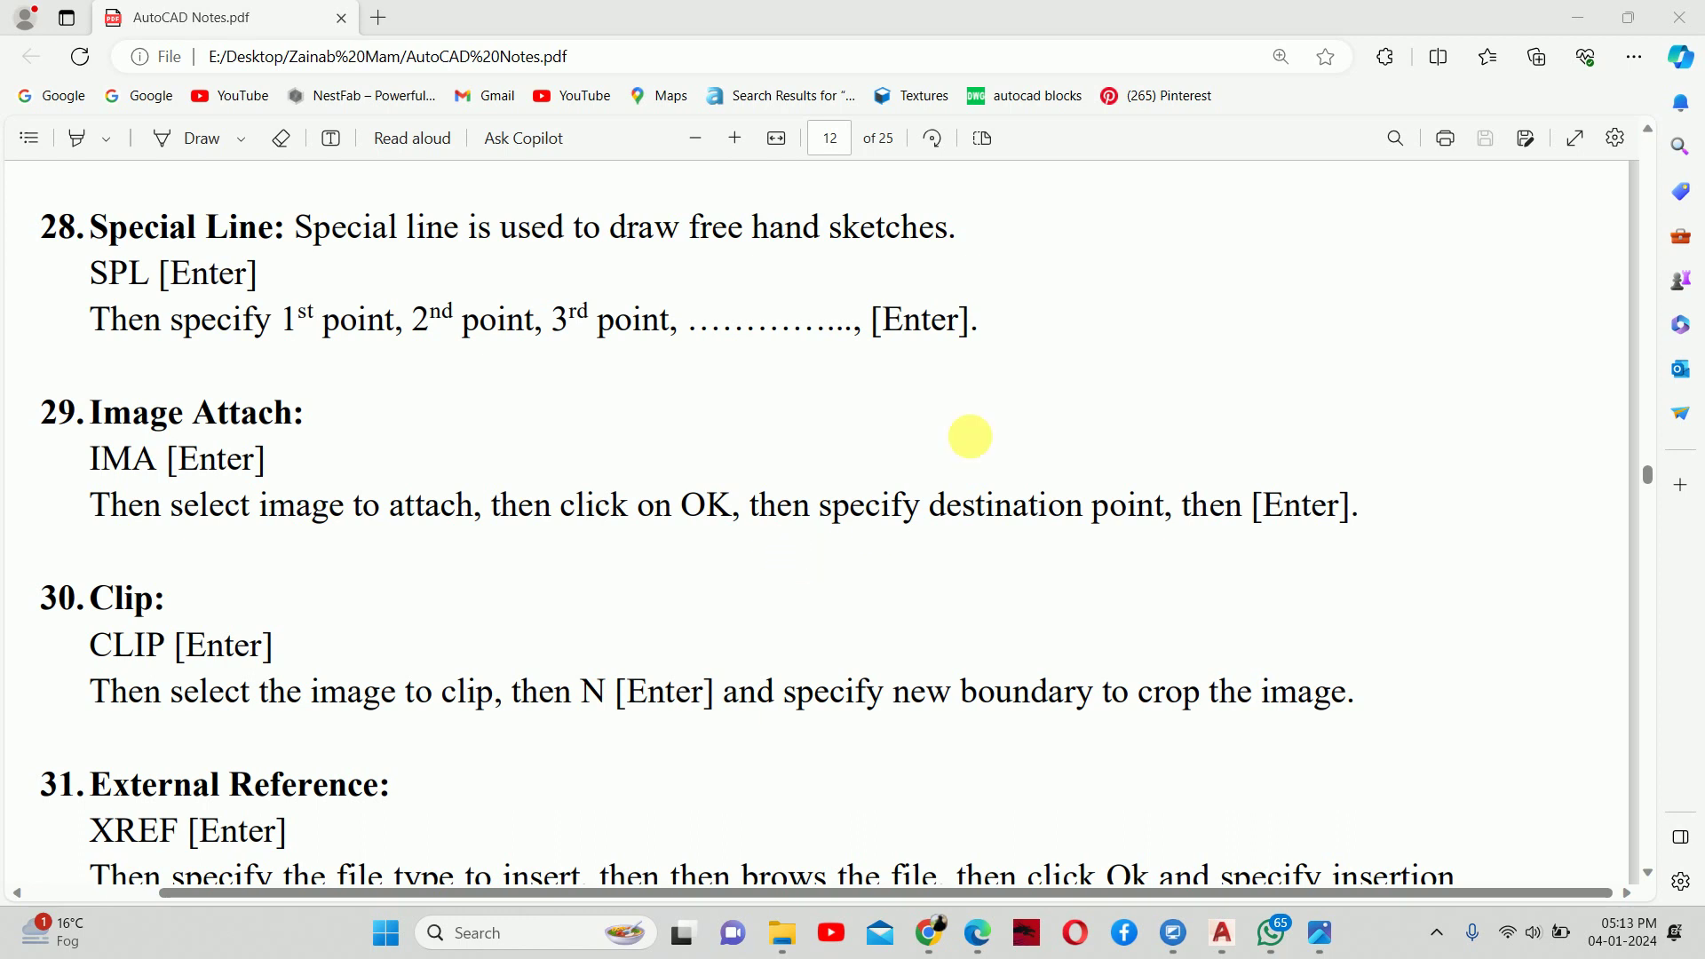
- Search the notes for 'stre' to find the Stretch section, then minimise Edge
{"action": "left_click", "coordinate": [1252, 265]}
{"action": "key", "text": "ctrl+f"}
{"action": "type", "text": "str"}
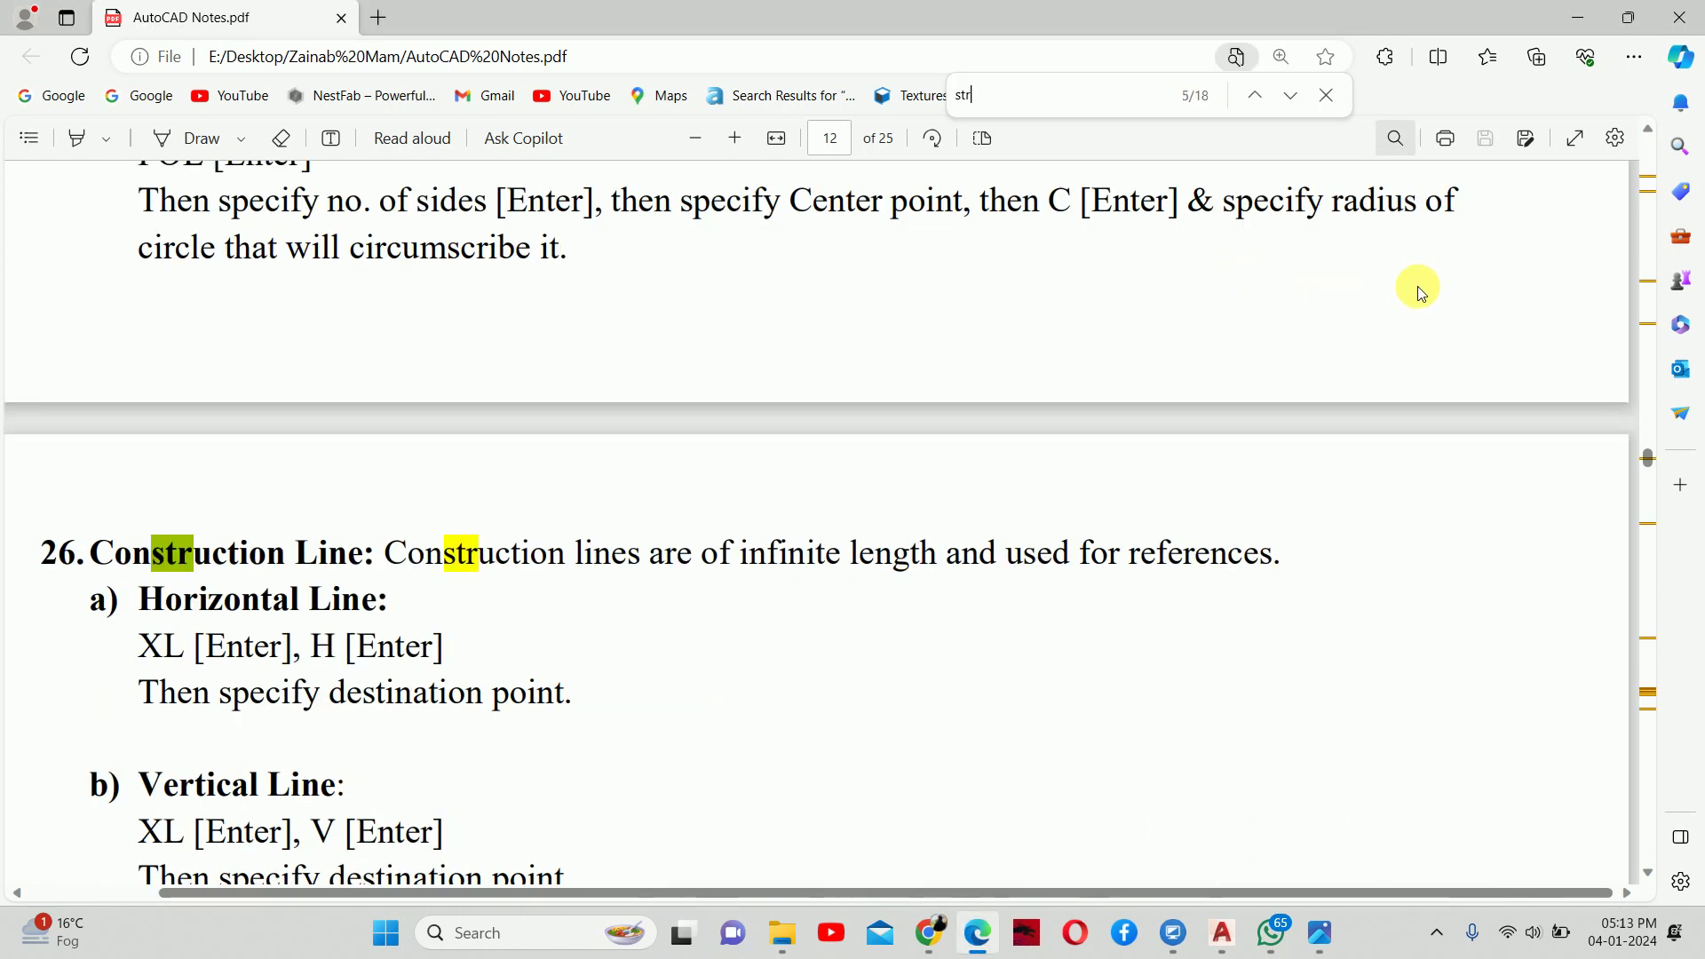
{"action": "type", "text": "a"}
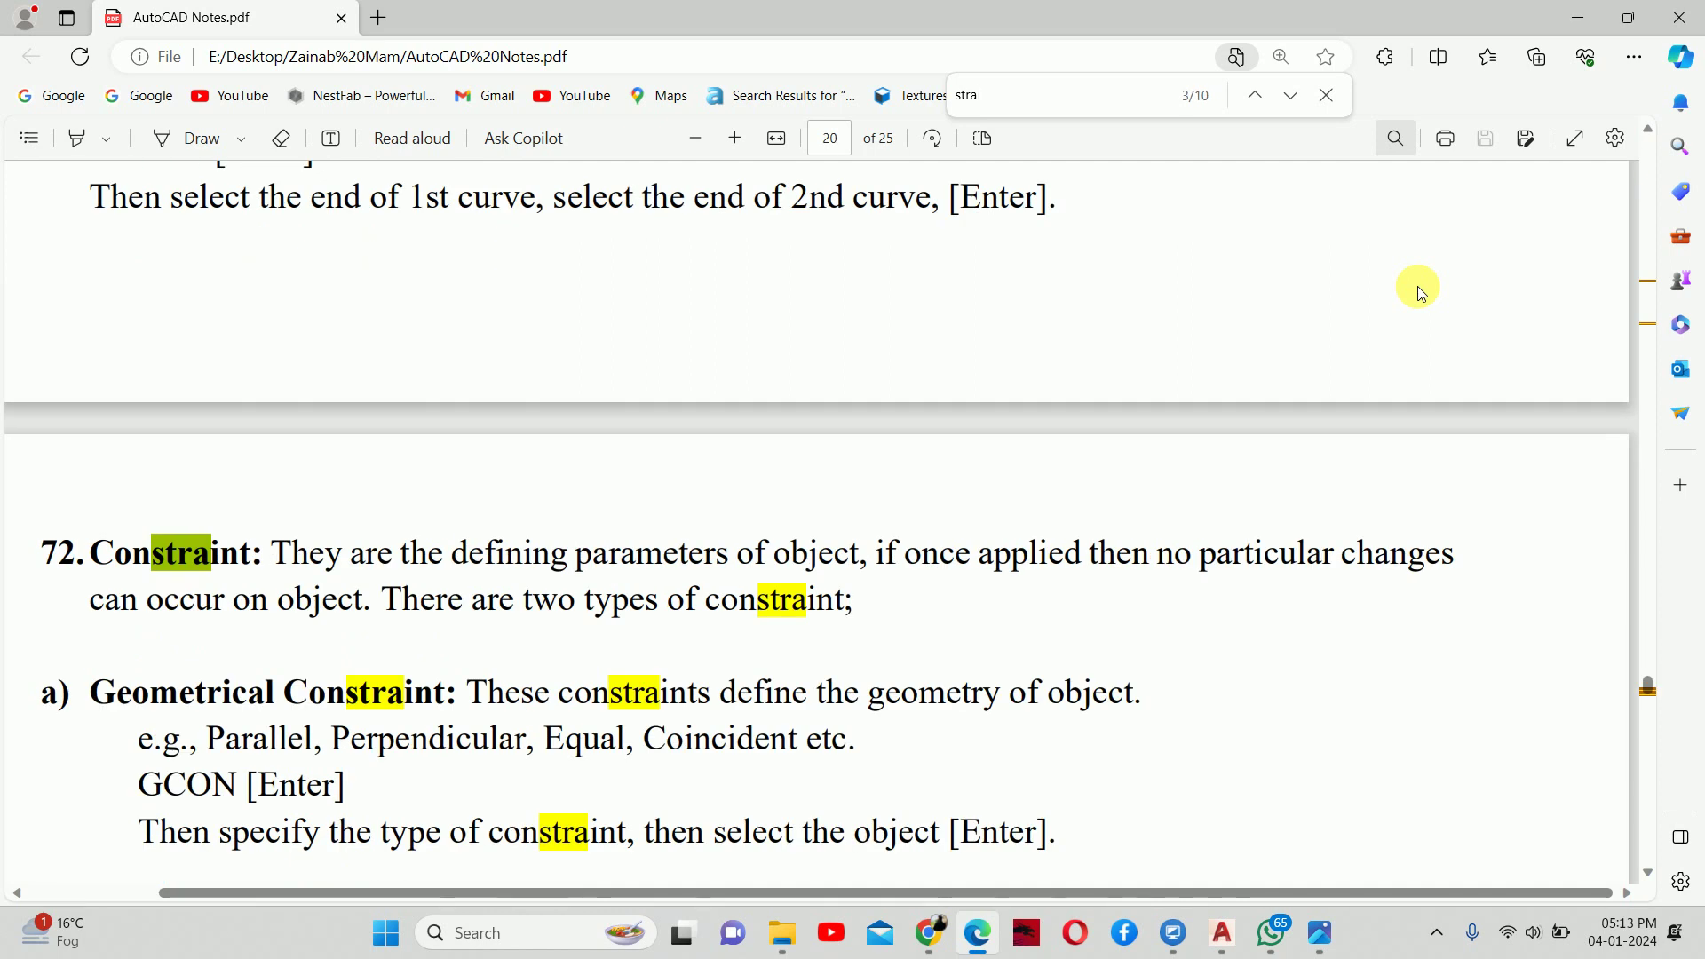
{"action": "type", "text": "c"}
{"action": "key", "text": "BackSpace"}
{"action": "key", "text": "BackSpace"}
{"action": "type", "text": "e"}
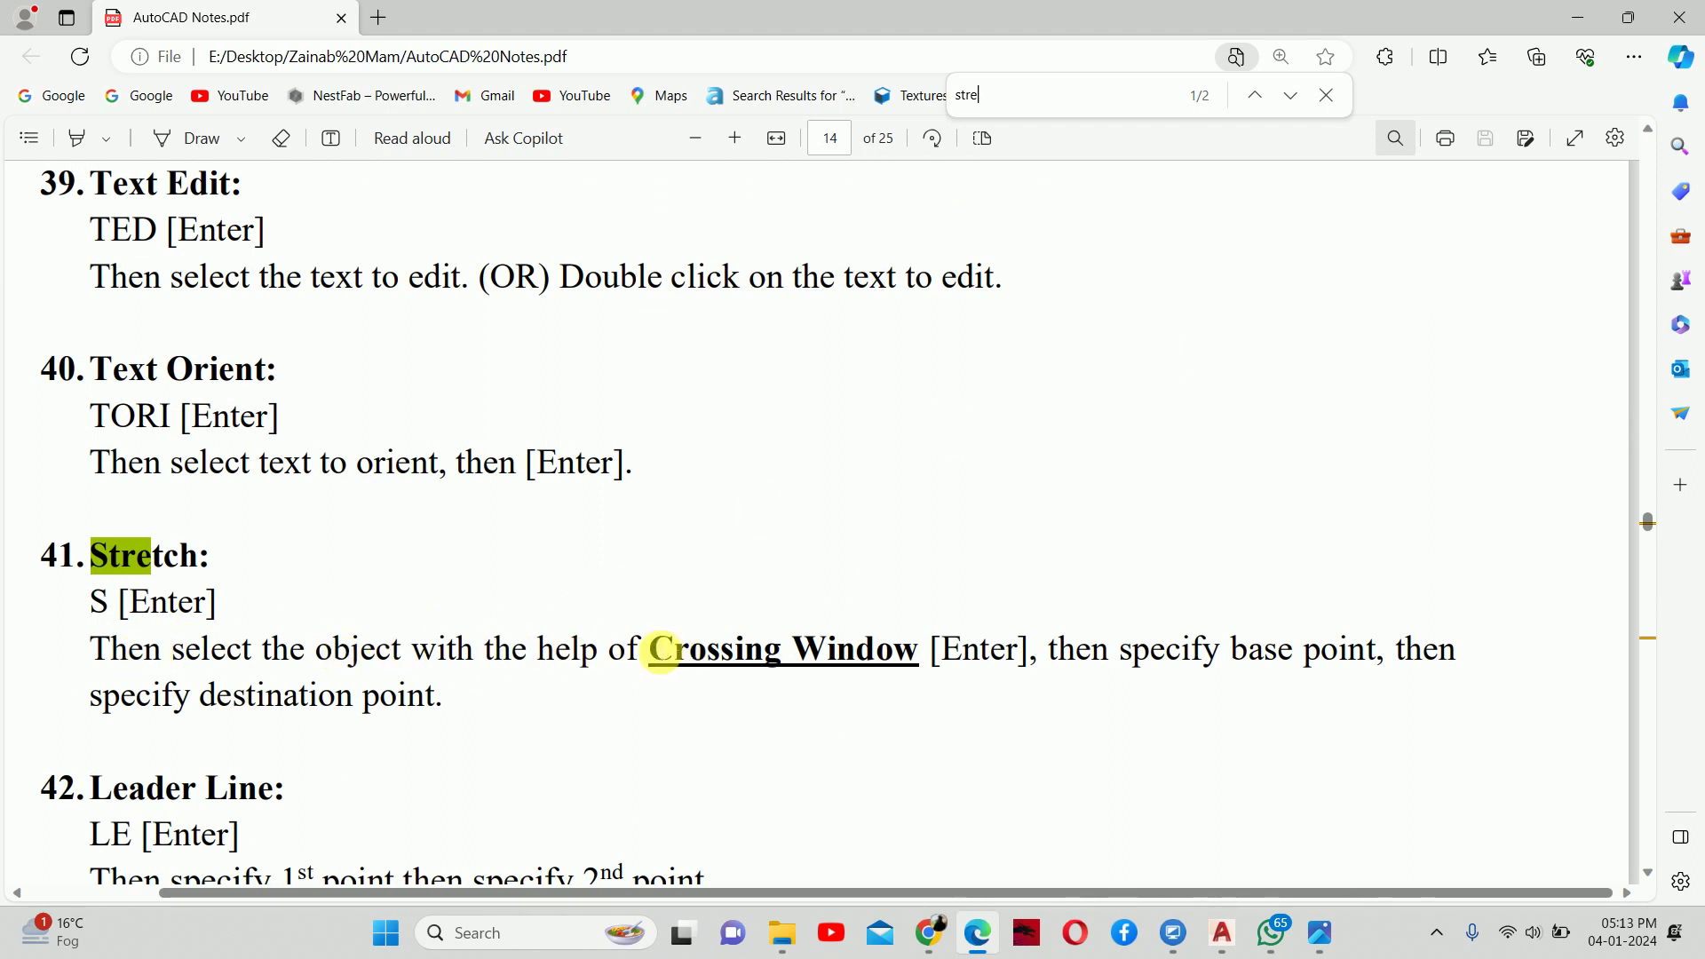
{"action": "left_click_drag", "start_coordinate": [651, 649], "coordinate": [923, 673]}
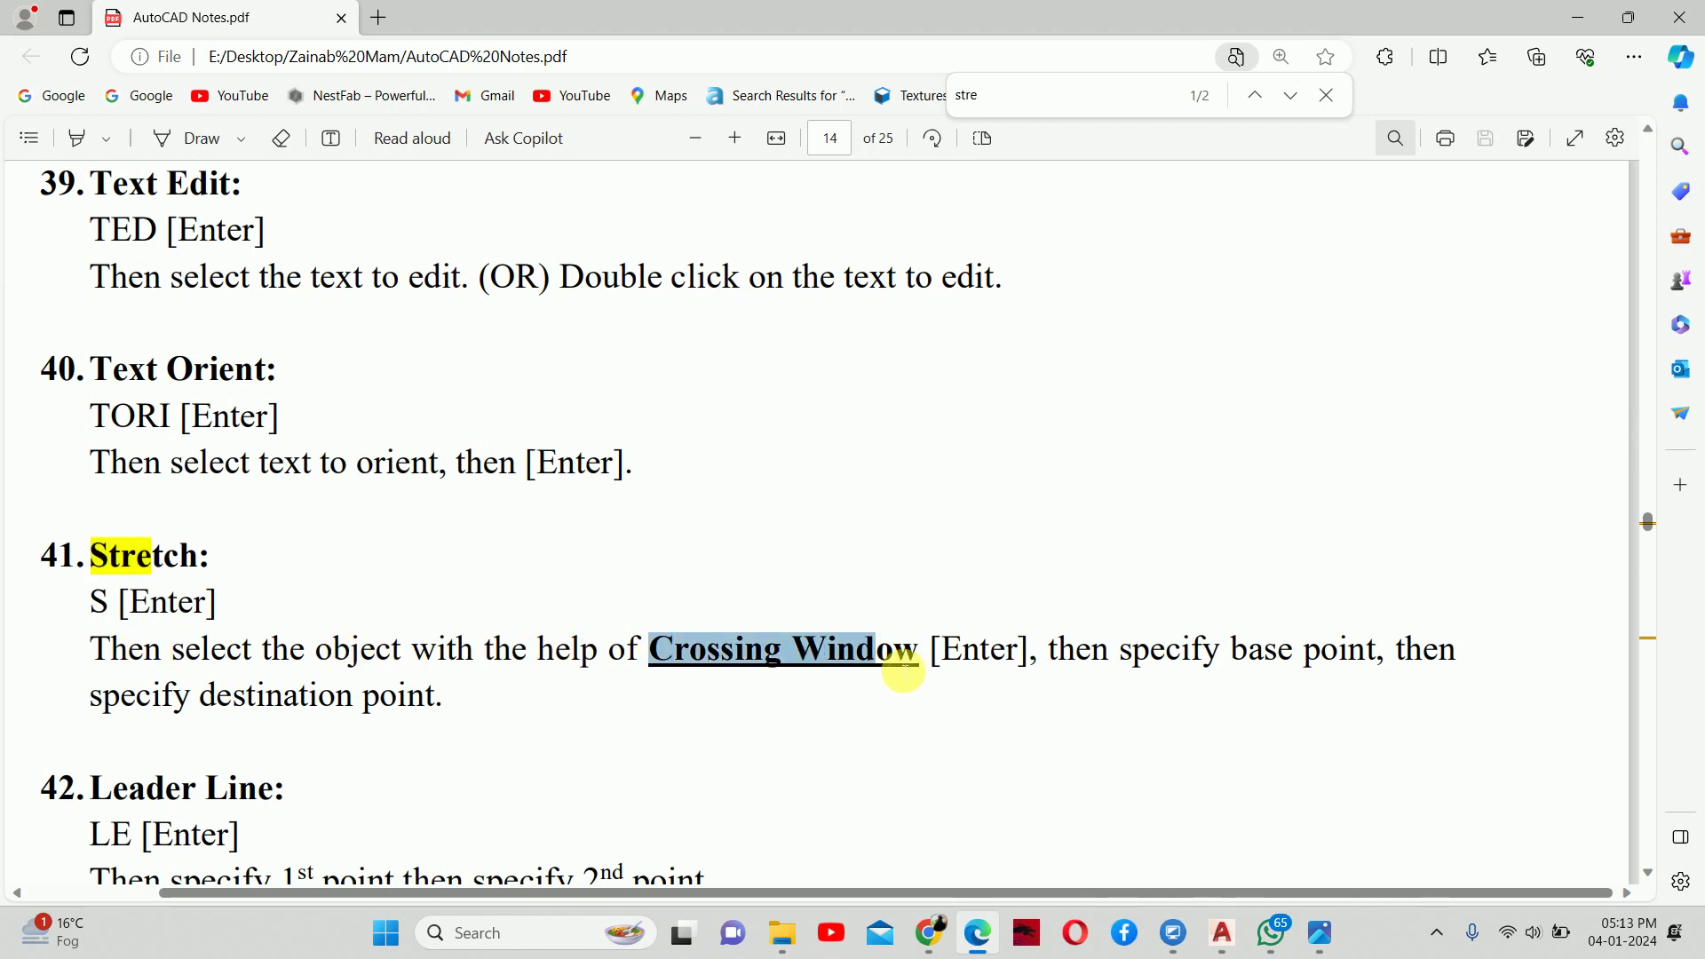
{"action": "left_click", "coordinate": [1007, 554]}
{"action": "left_click", "coordinate": [1215, 571]}
{"action": "left_click", "coordinate": [1155, 571]}
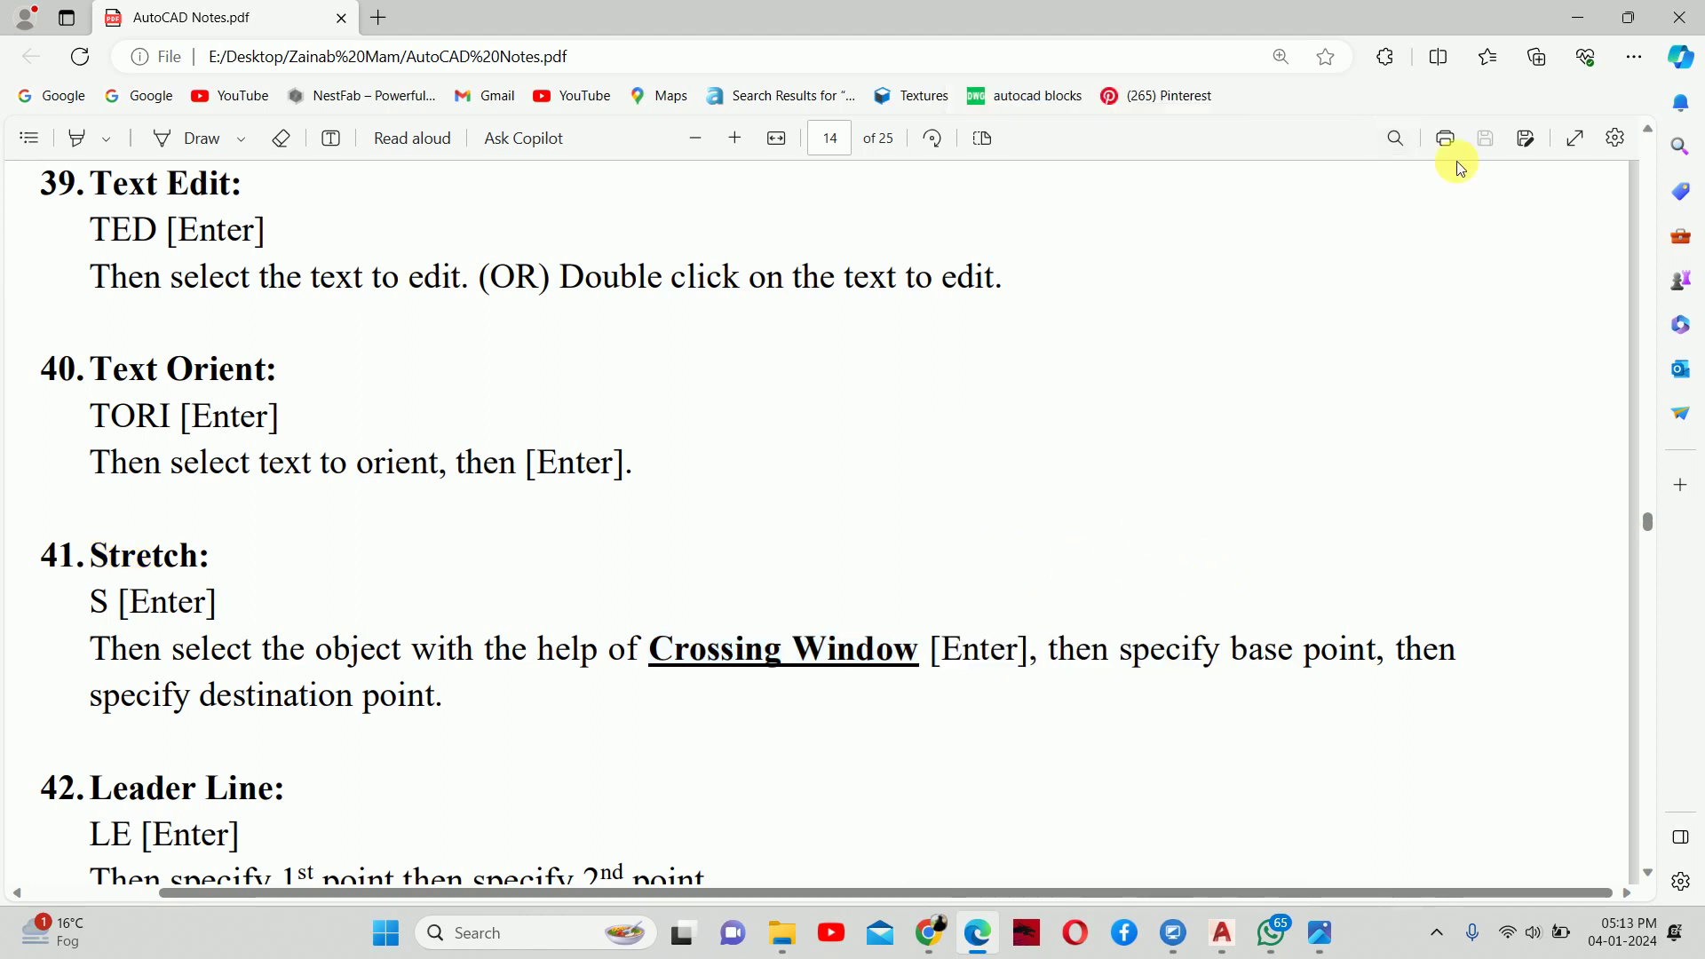
{"action": "left_click", "coordinate": [1577, 17]}
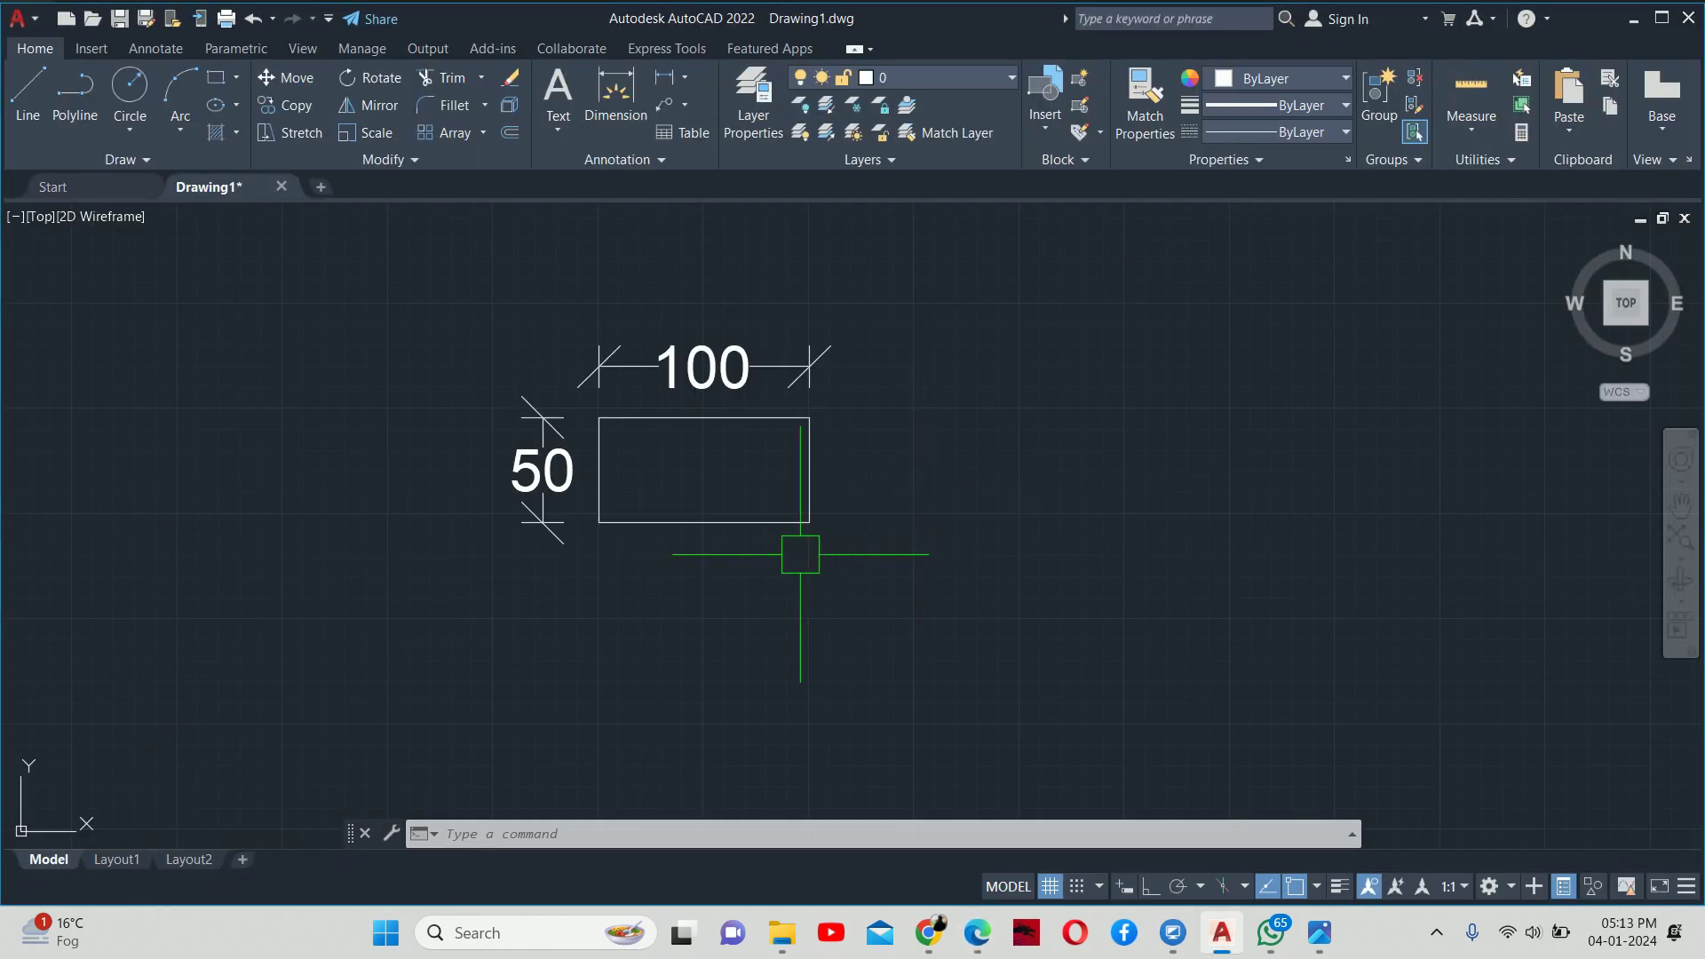
- Start STRETCH, cancel it, then restart it so it awaits object selection
{"action": "key", "text": "Escape"}
{"action": "key", "text": "Escape"}
{"action": "type", "text": "s"}
{"action": "key", "text": "Return"}
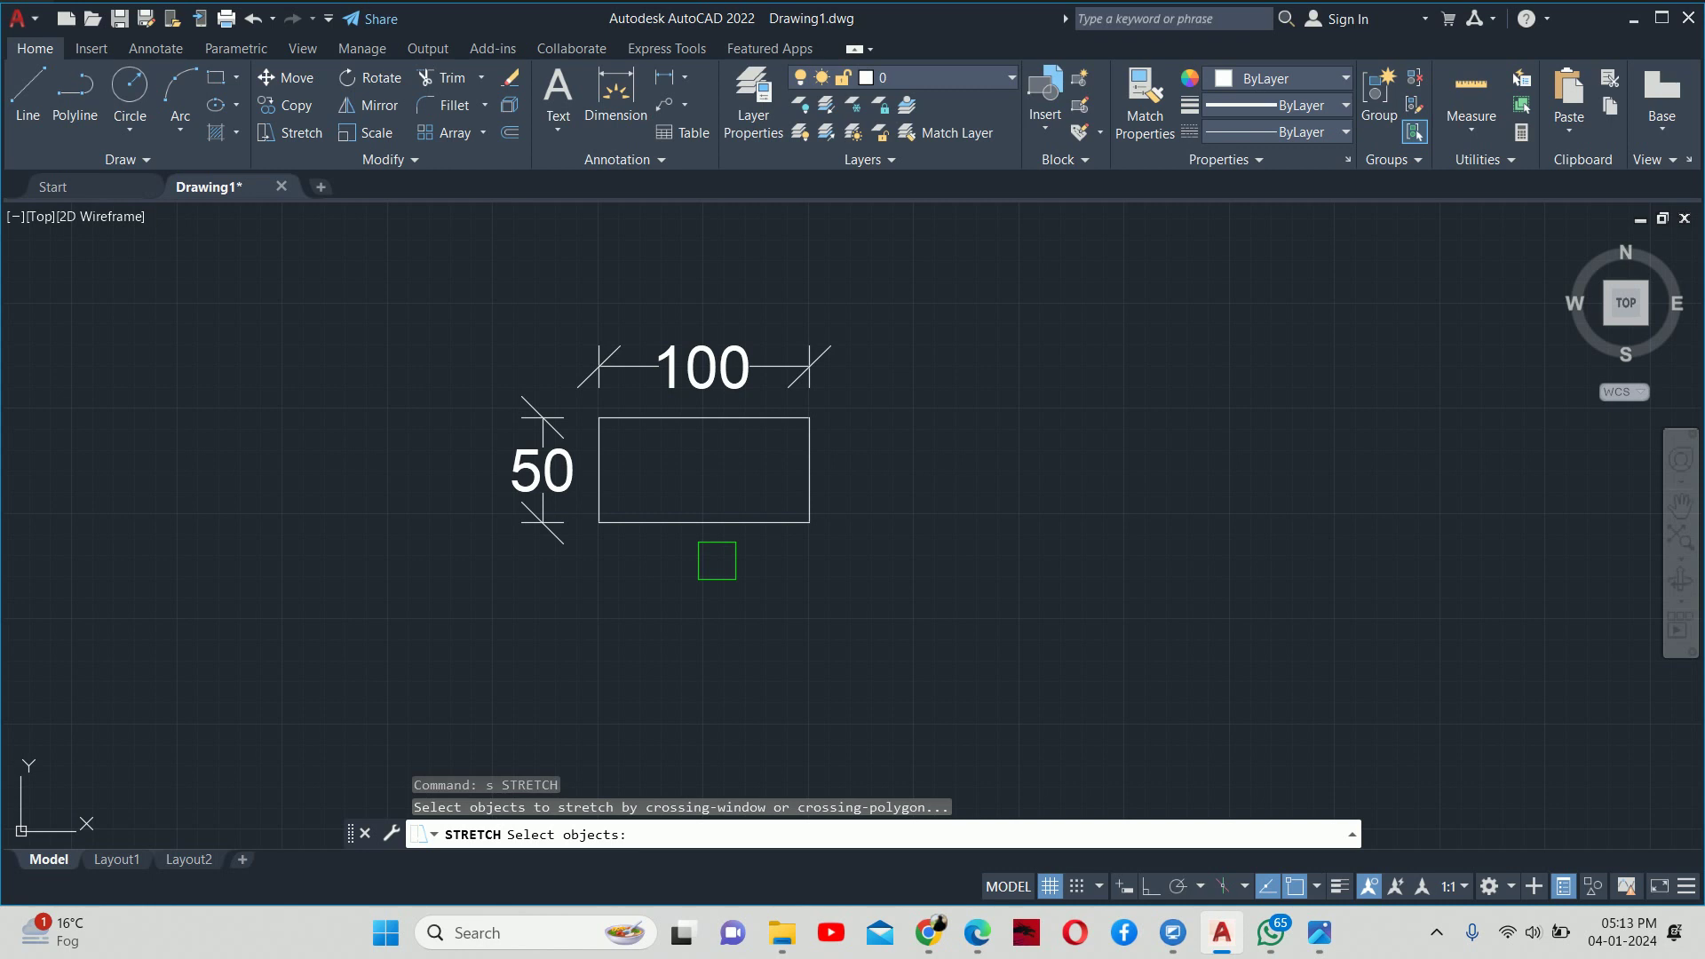
{"action": "key", "text": "Escape"}
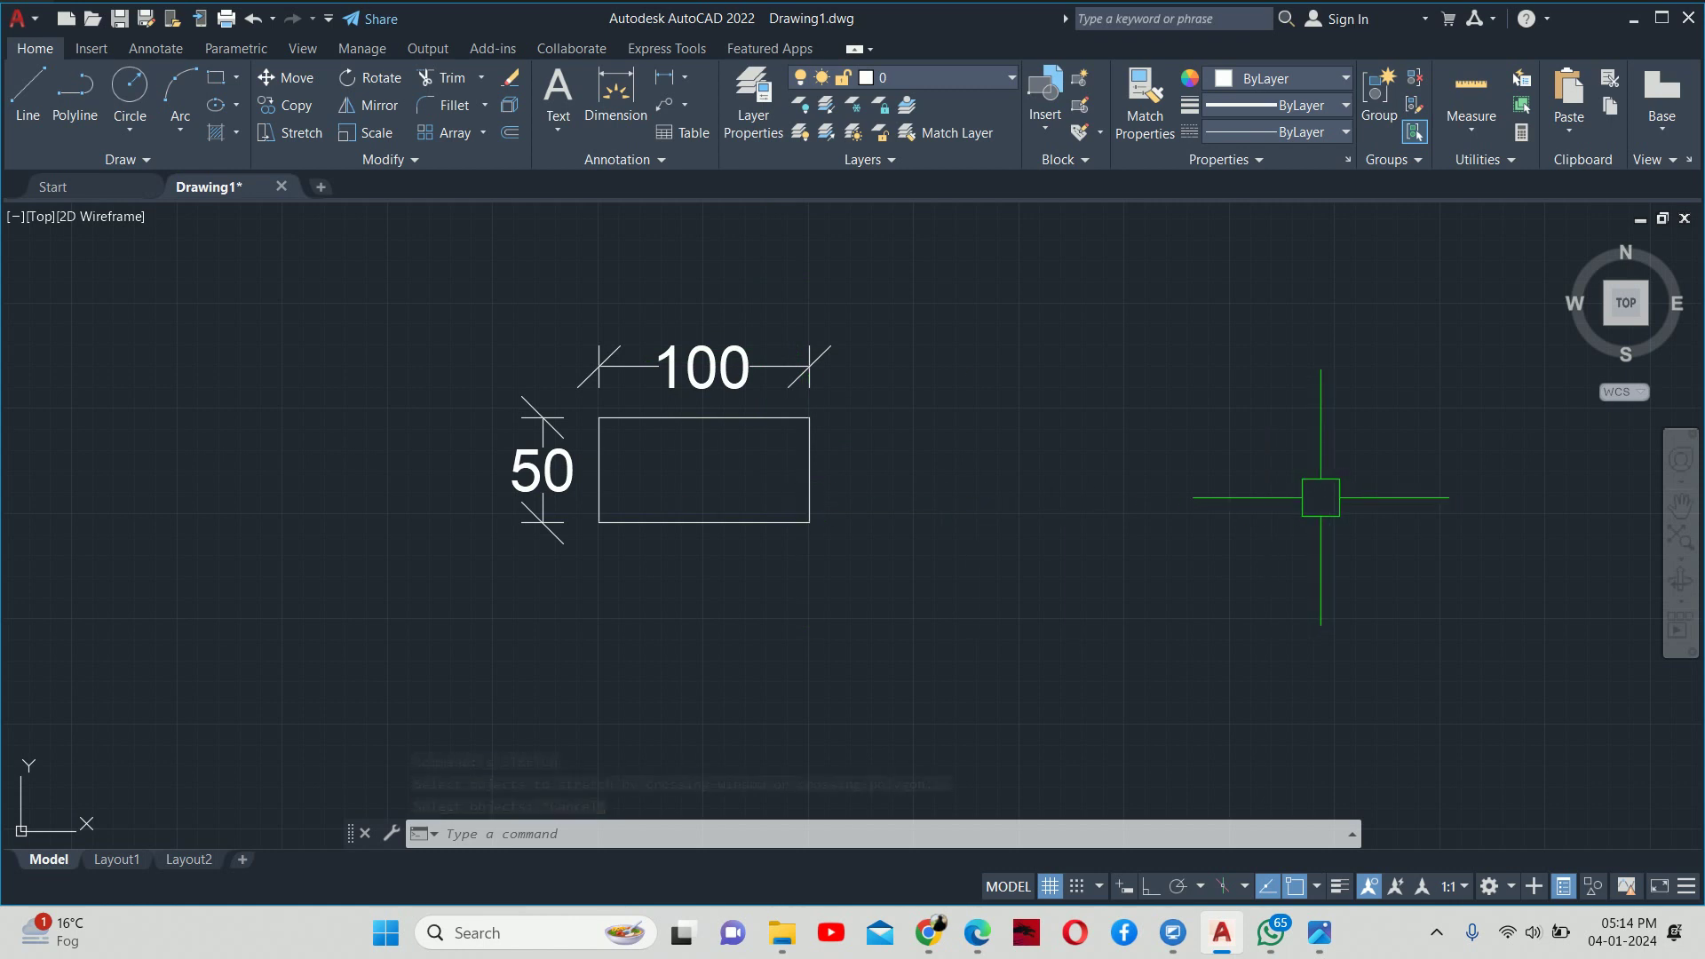
{"action": "type", "text": "s"}
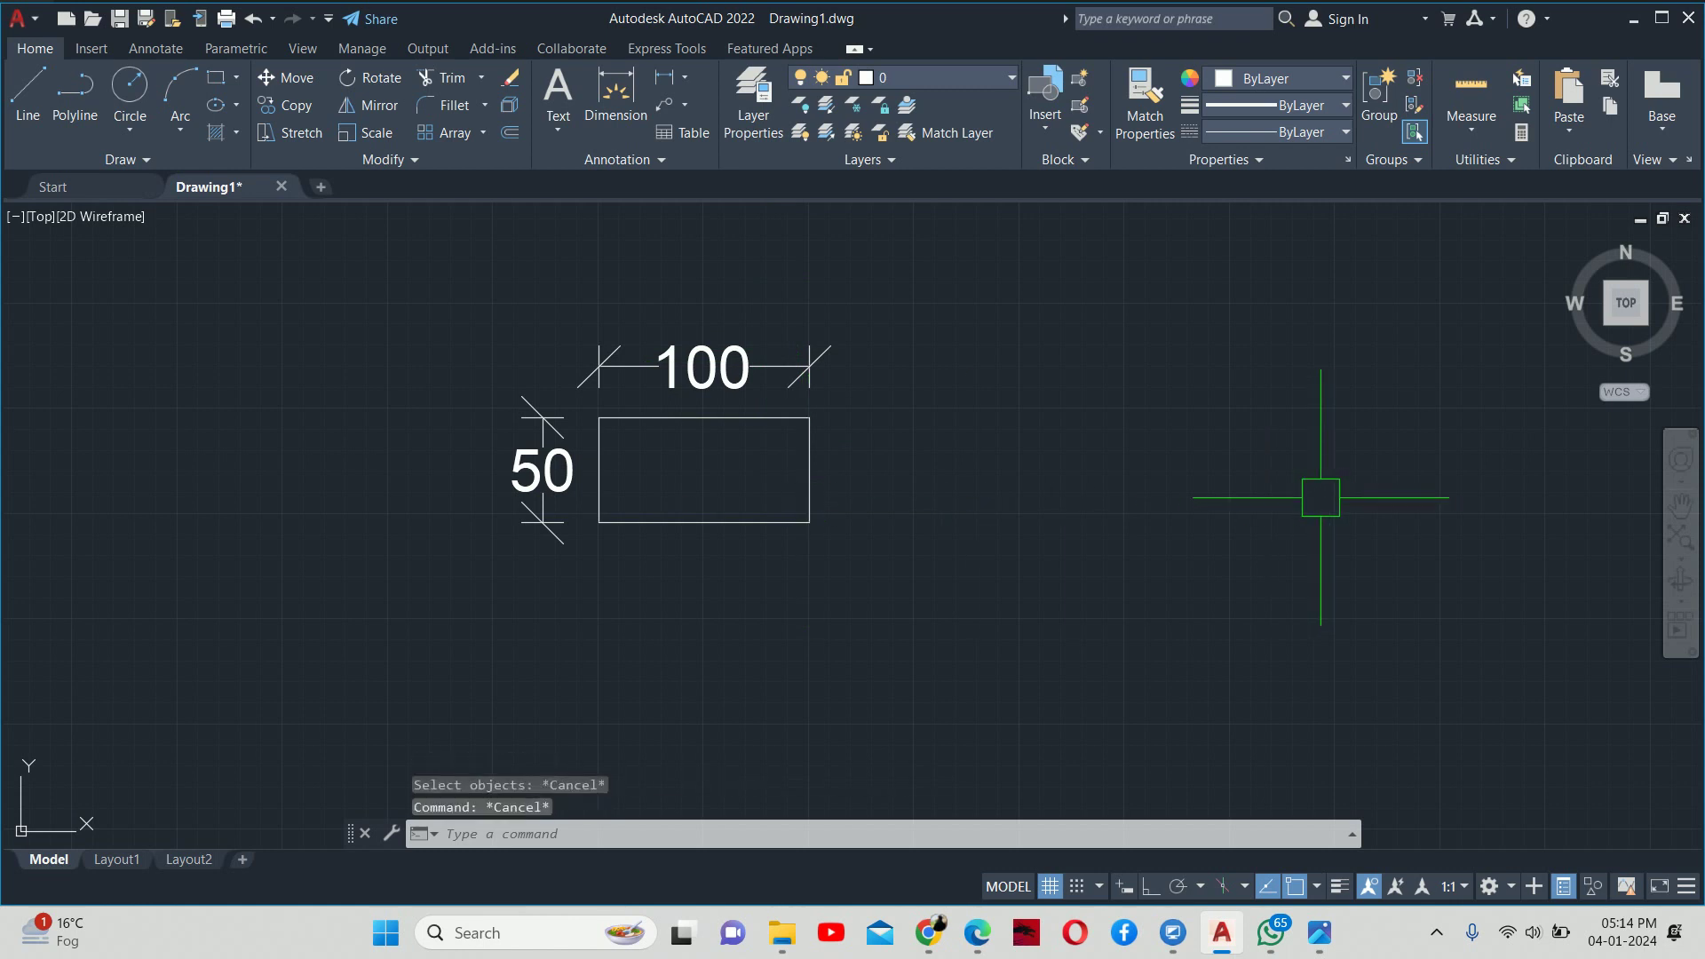
{"action": "key", "text": "Return"}
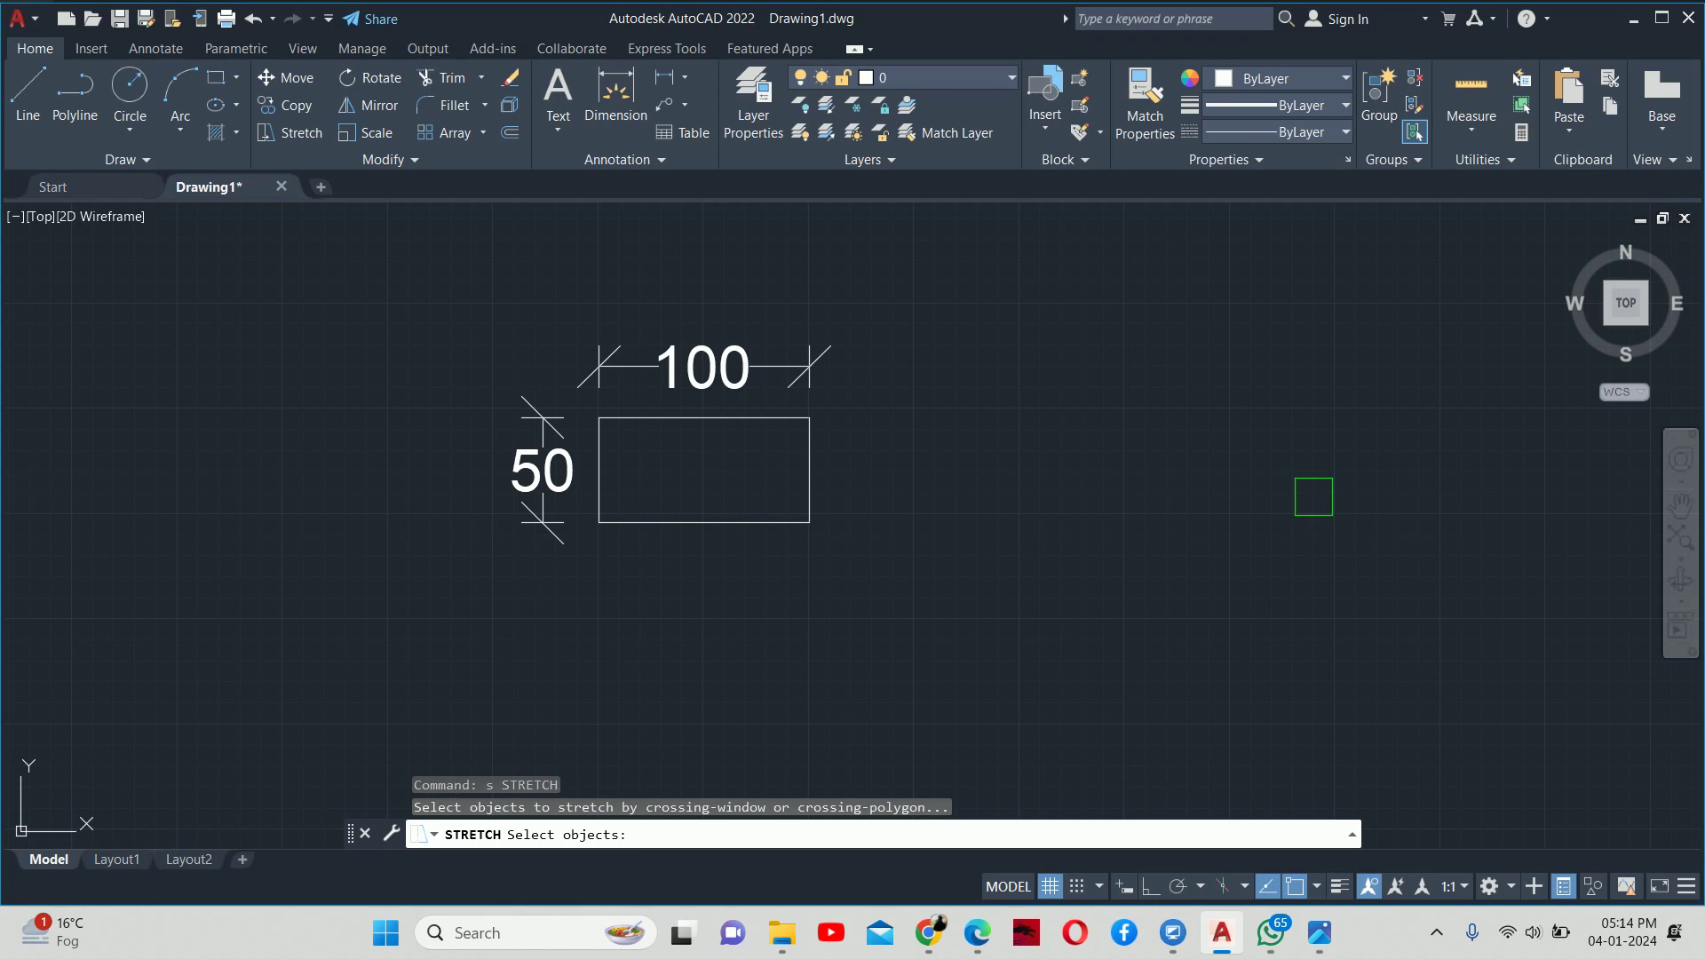
{"action": "left_click", "coordinate": [937, 594]}
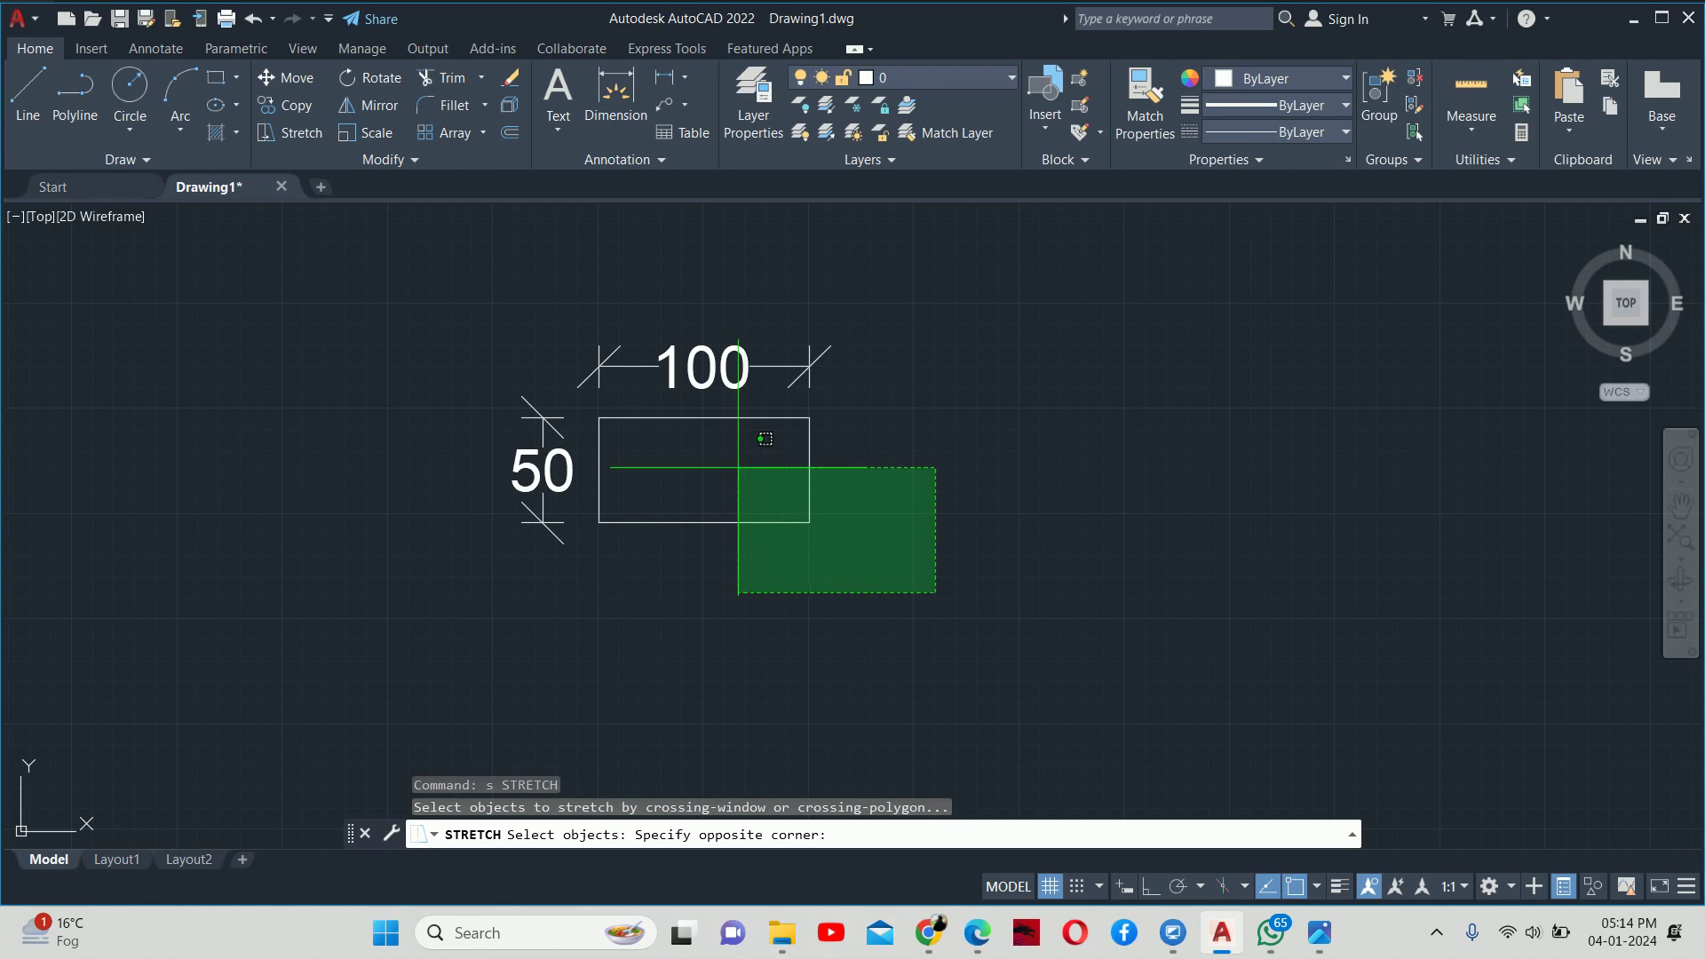
{"action": "left_click", "coordinate": [738, 467]}
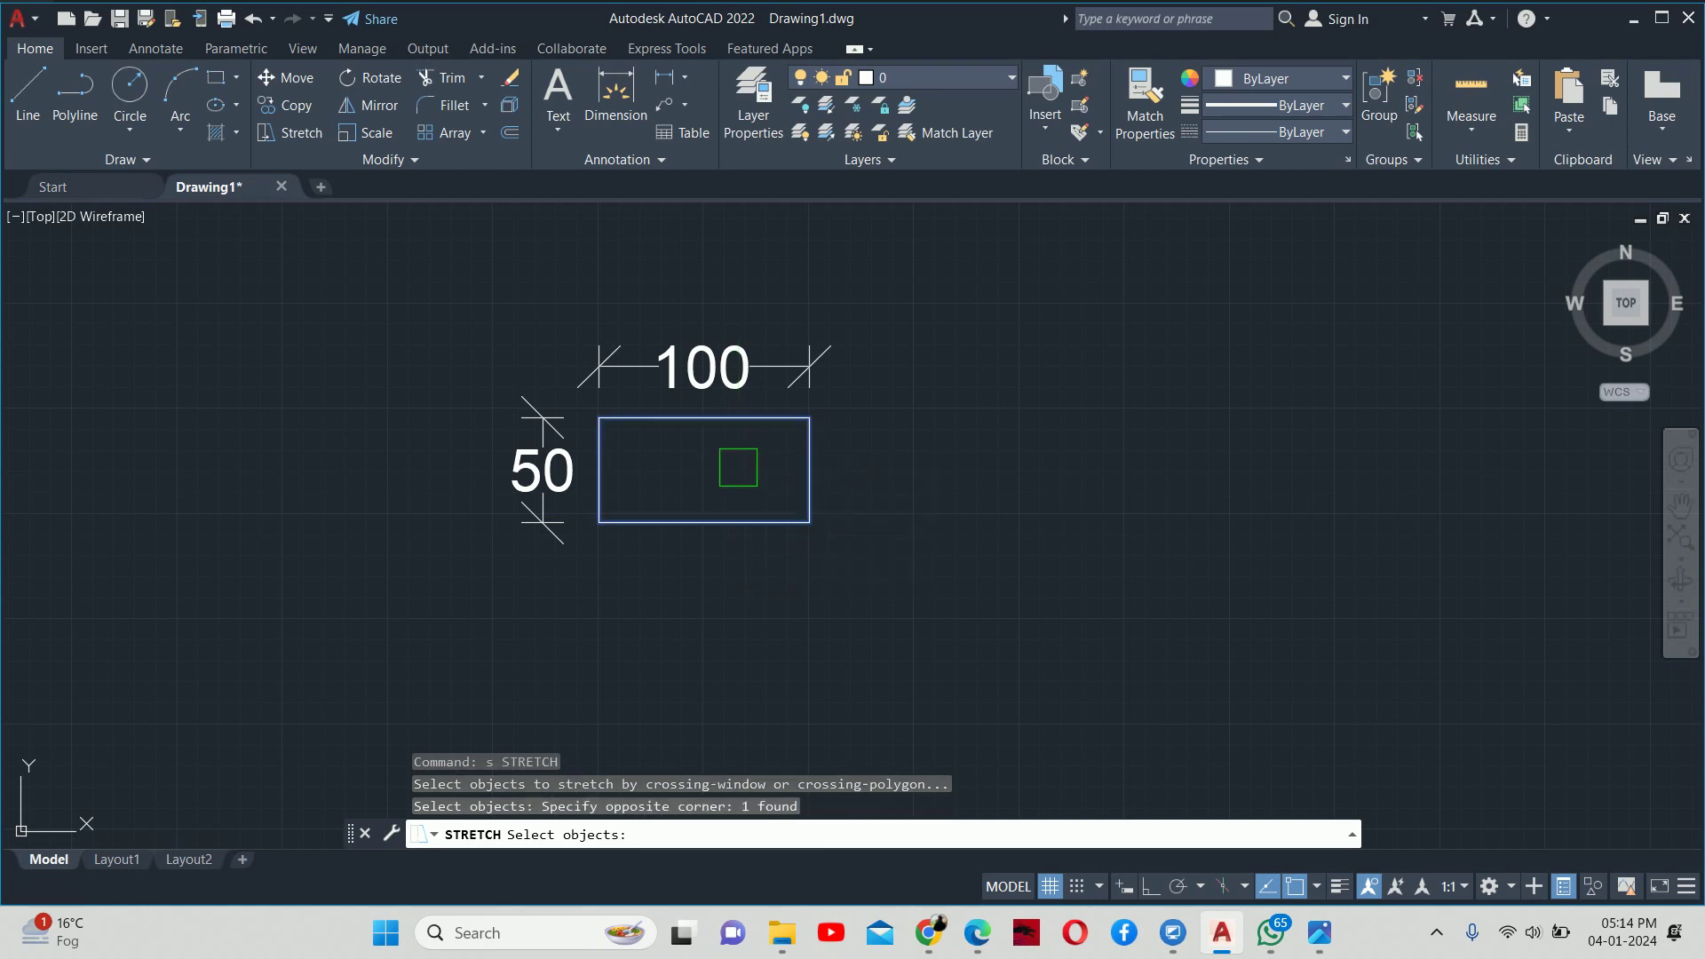
{"action": "key", "text": "Return"}
{"action": "left_click", "coordinate": [807, 522]}
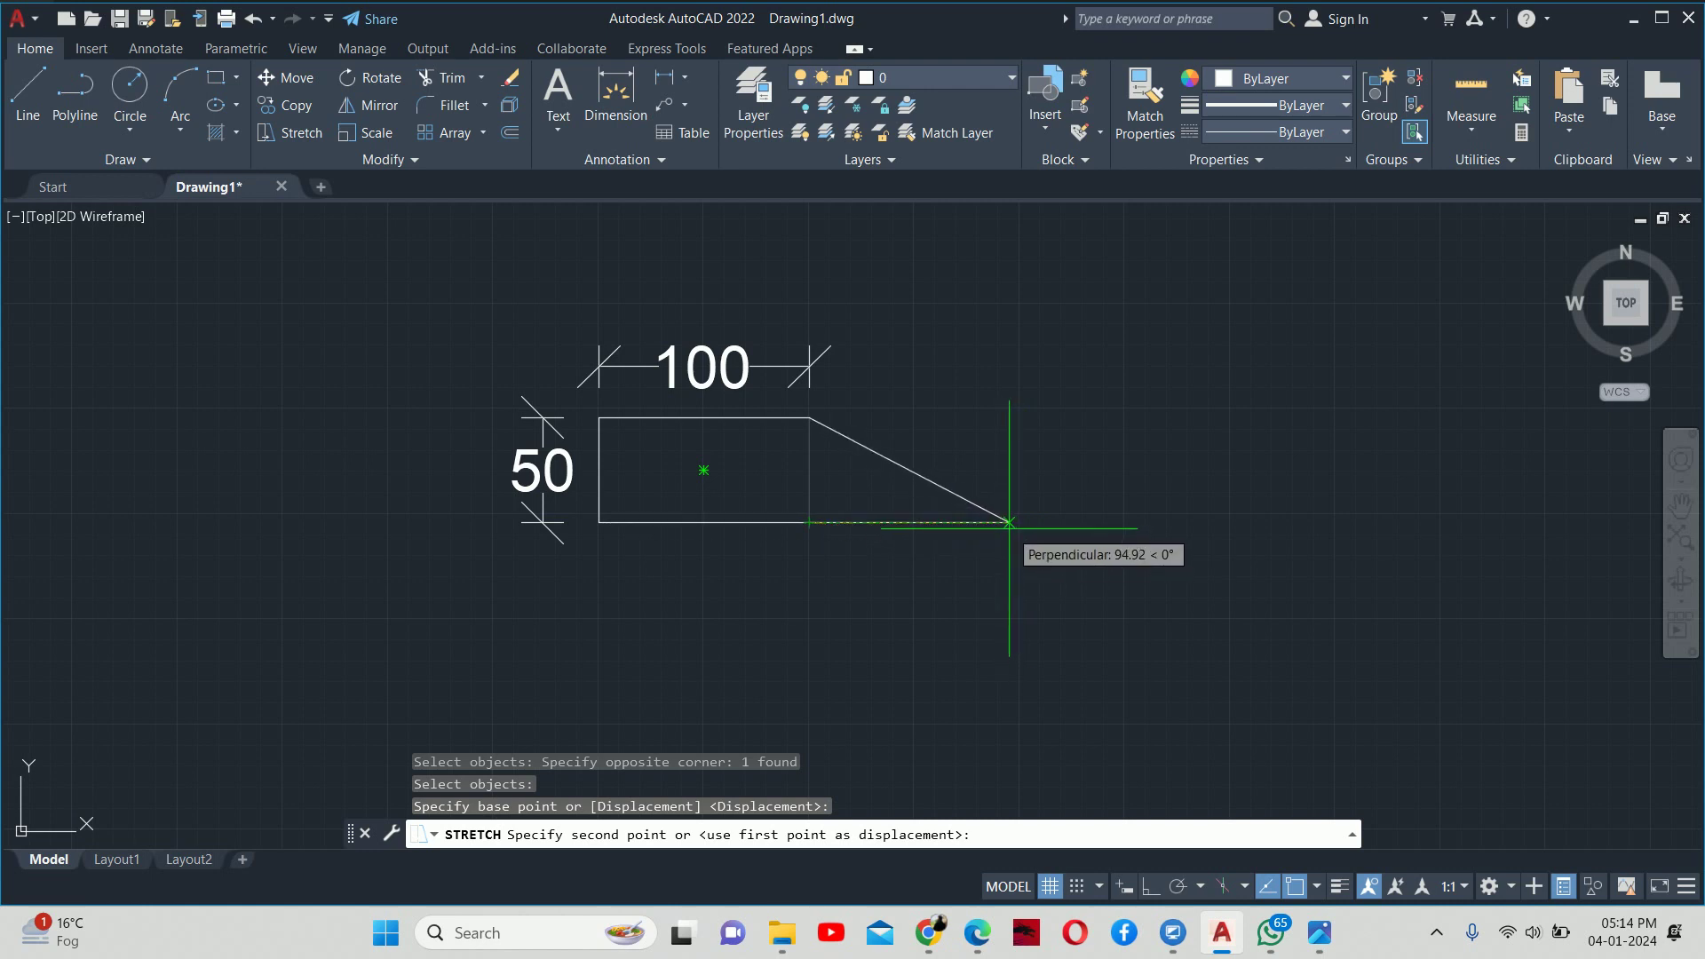
{"action": "key", "text": "Escape"}
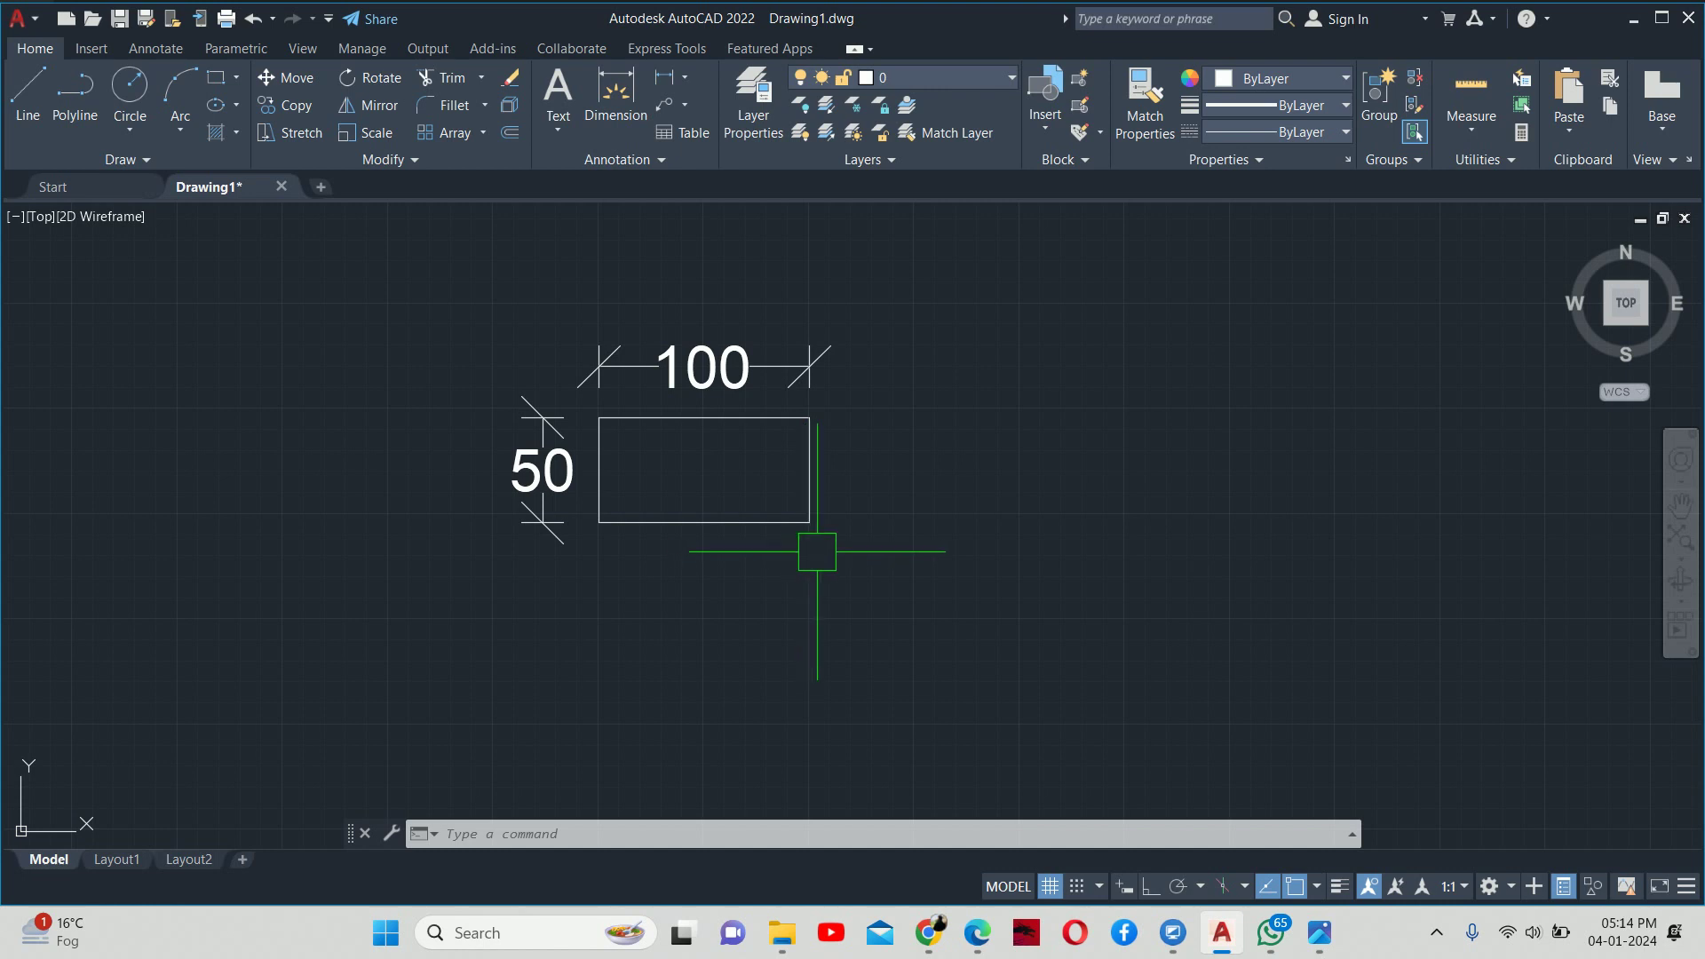
- Crossing-select the rectangle and both dimensions and stretch them right with Ortho on
{"action": "type", "text": "s"}
{"action": "key", "text": "Return"}
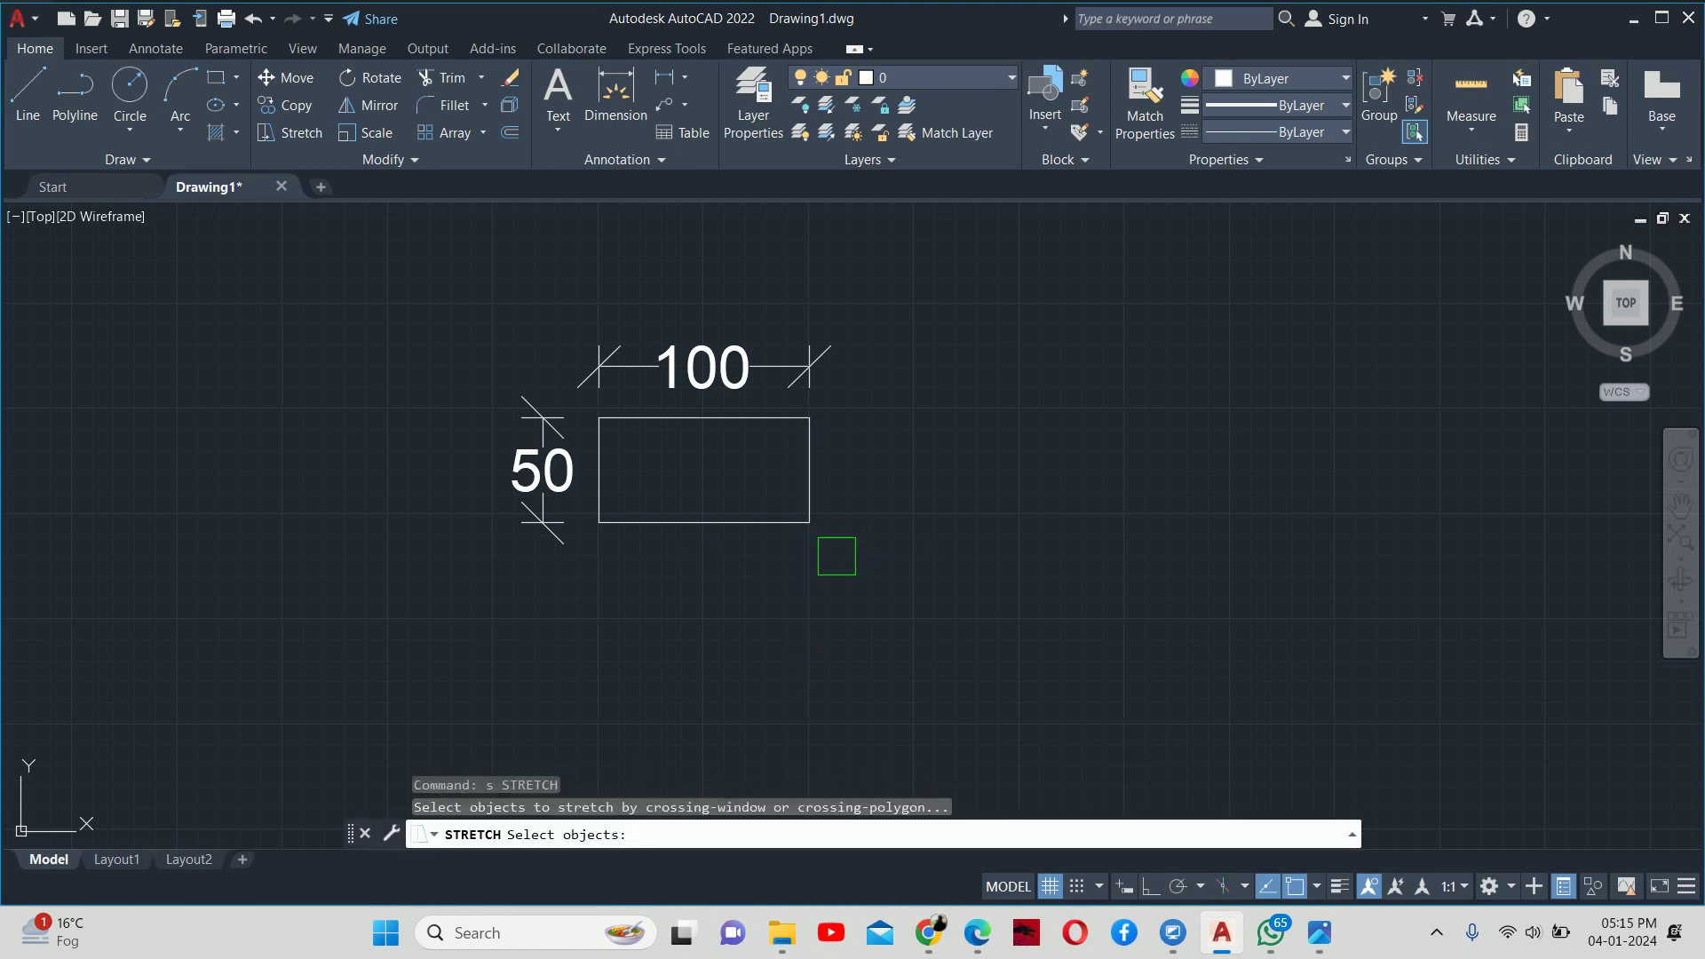
{"action": "left_click", "coordinate": [894, 568]}
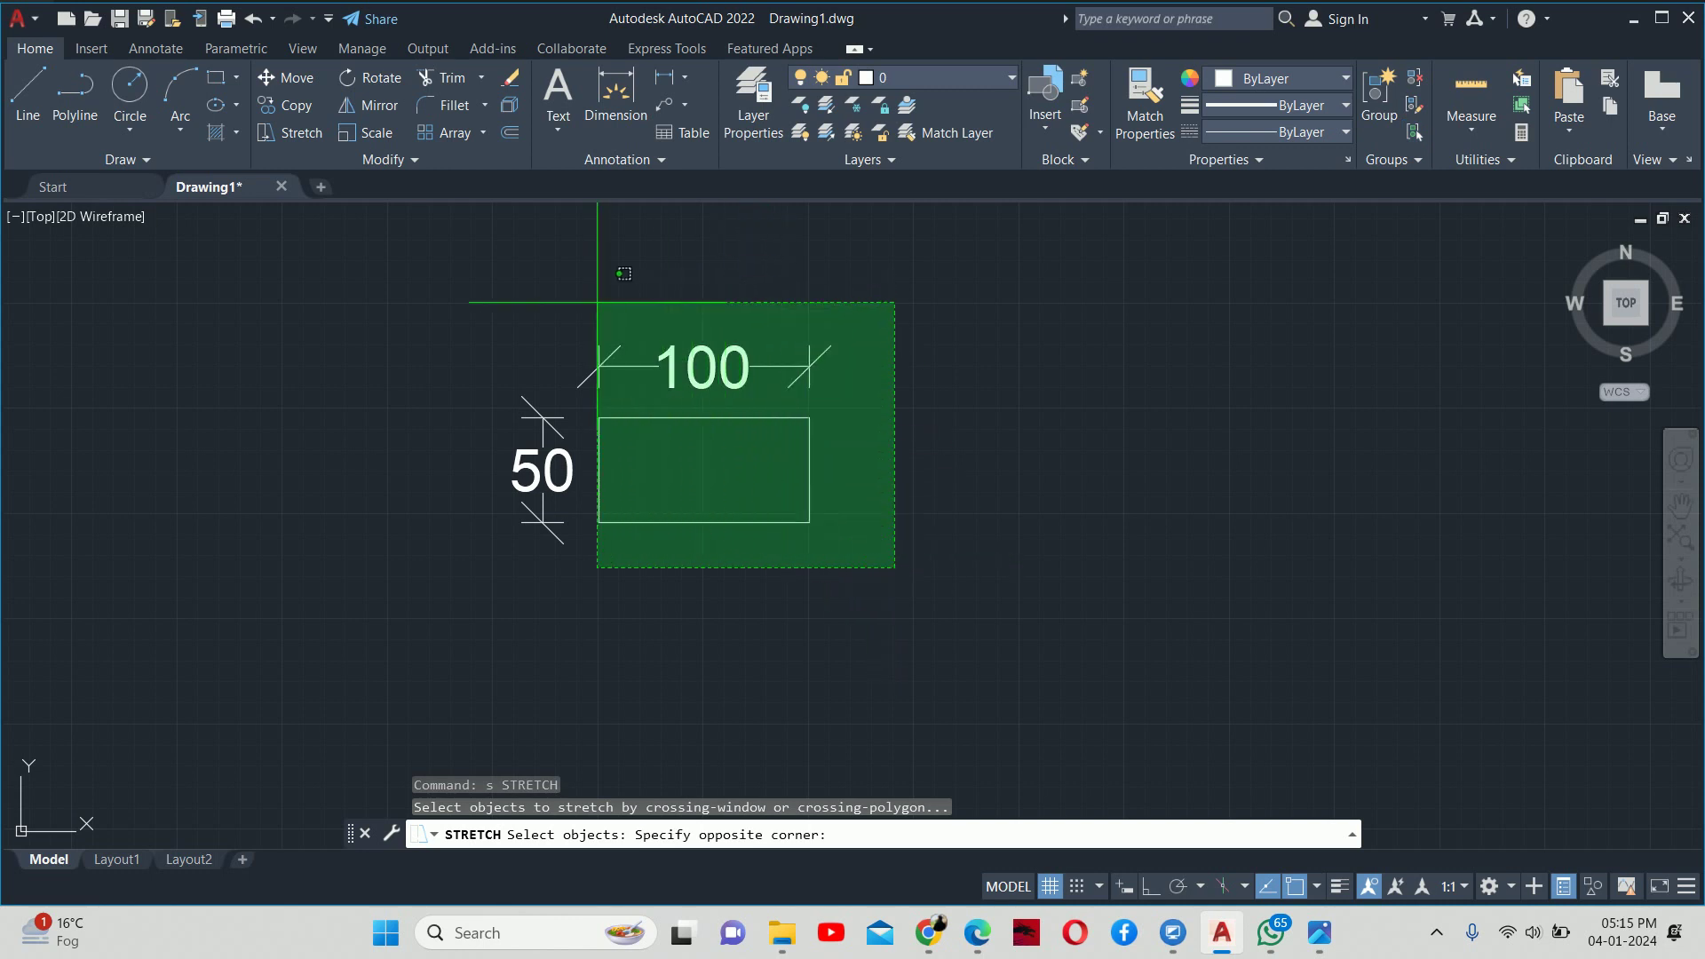
{"action": "left_click", "coordinate": [480, 295]}
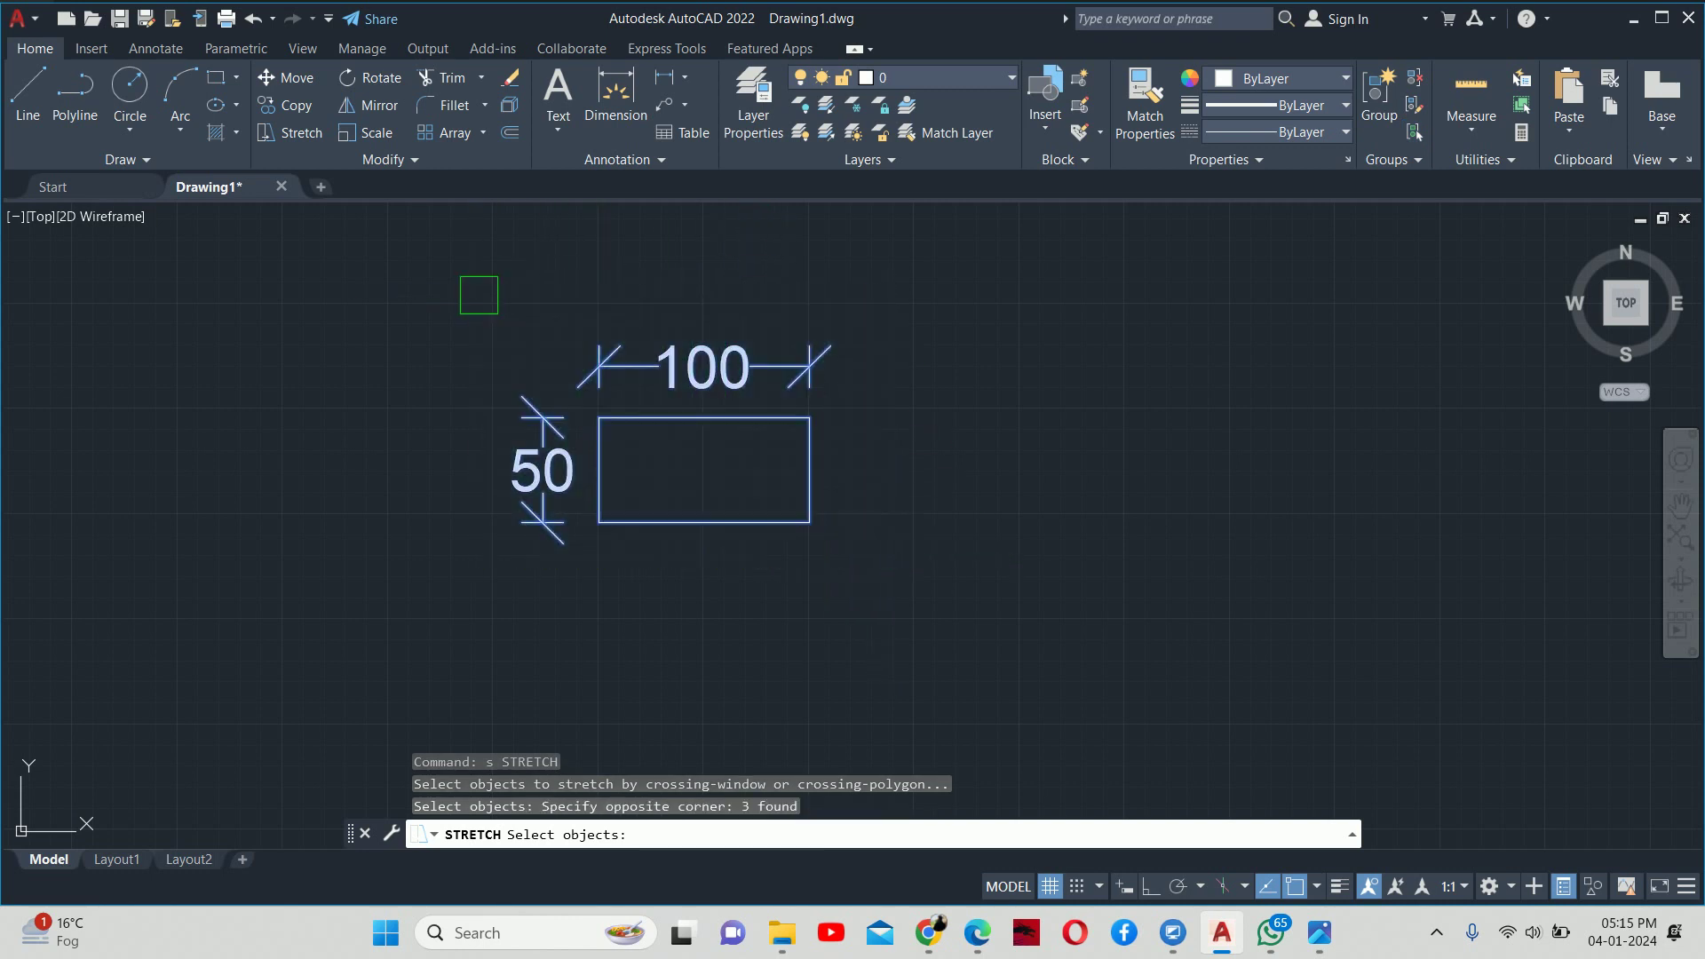
{"action": "key", "text": "Return"}
{"action": "left_click", "coordinate": [530, 275]}
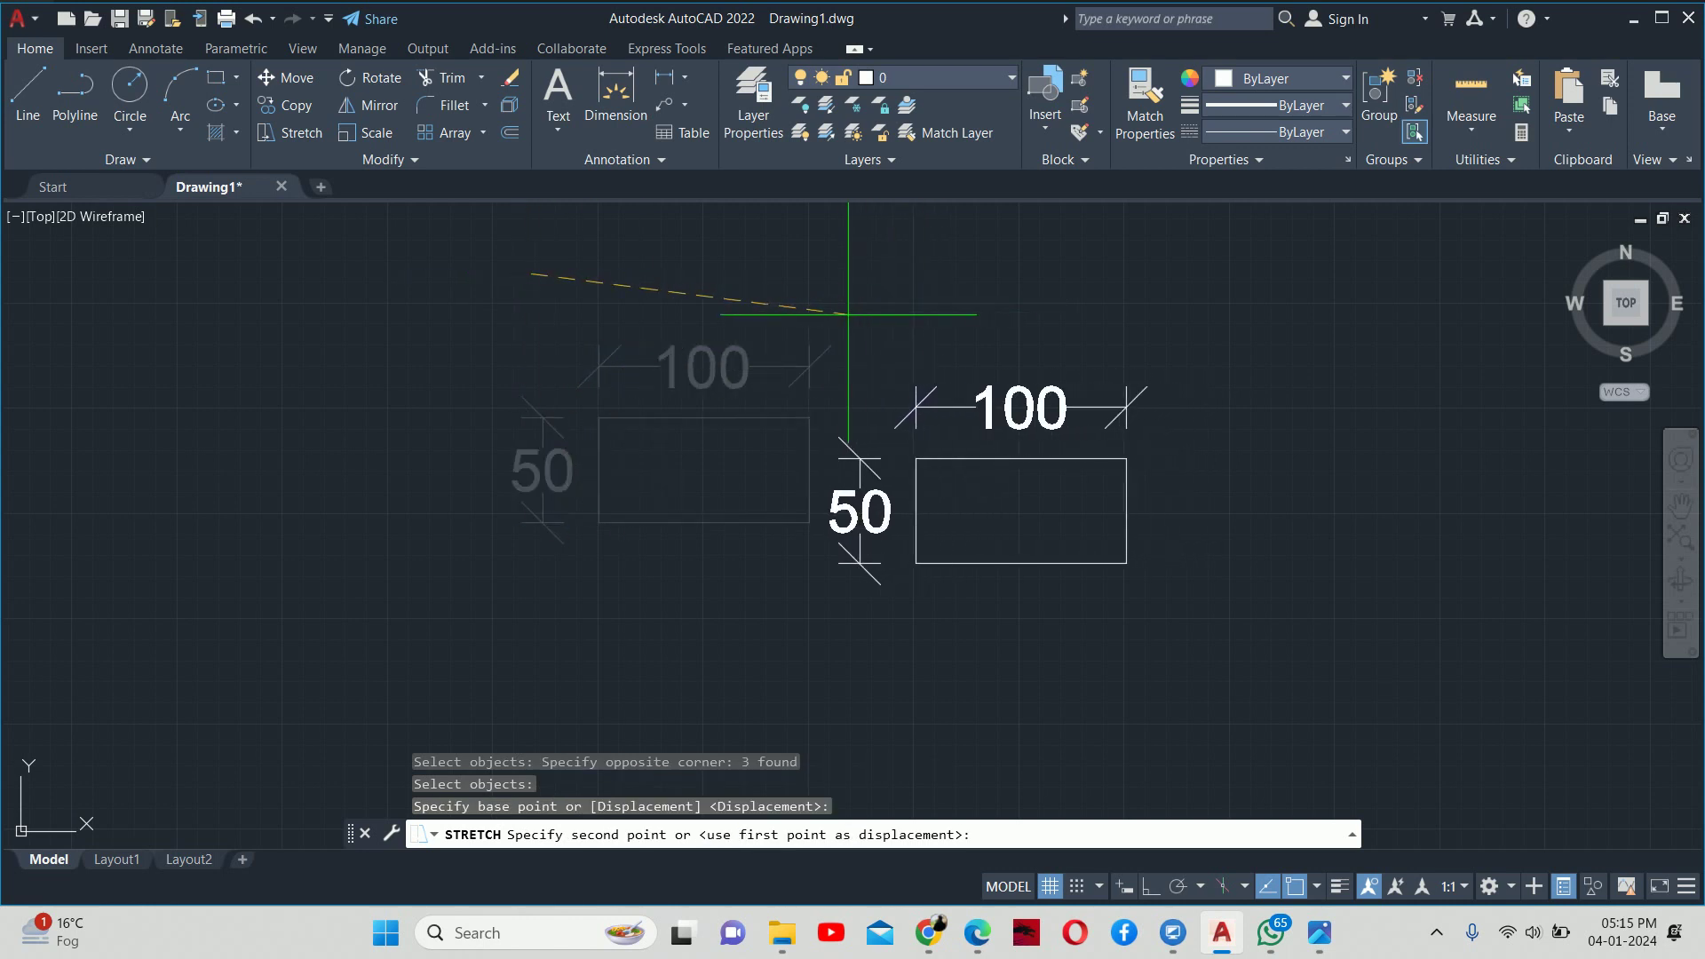
{"action": "key", "text": "F8"}
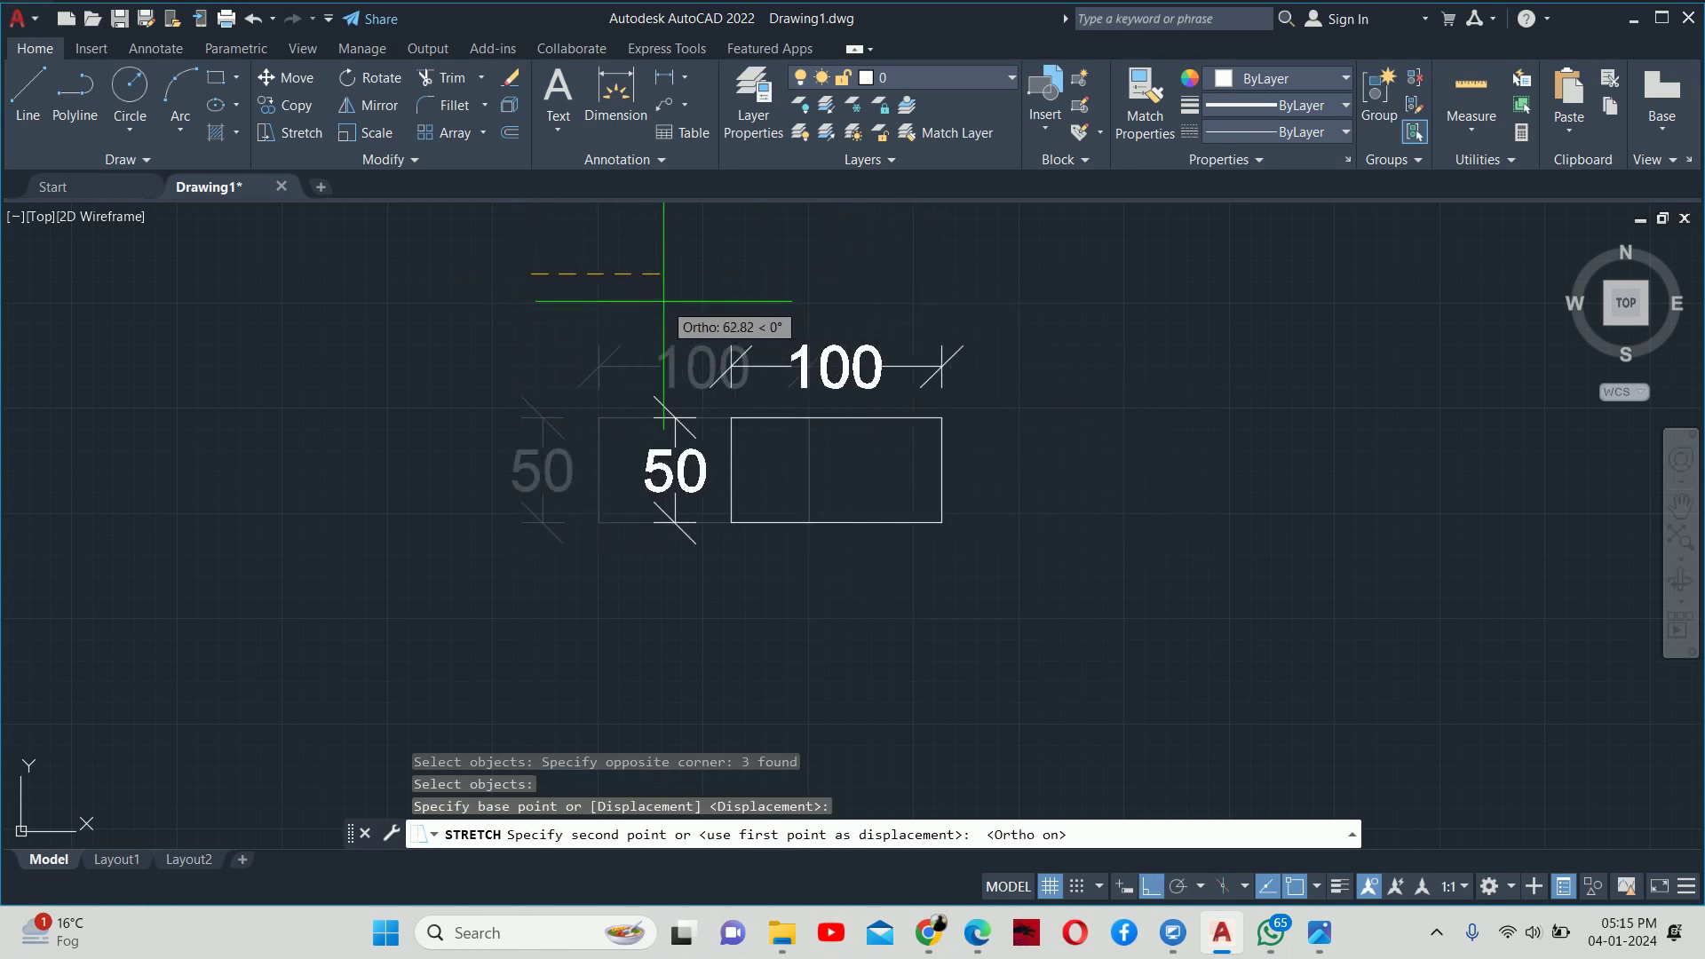
{"action": "left_click", "coordinate": [663, 307]}
{"action": "key", "text": "Escape"}
{"action": "key", "text": "Escape"}
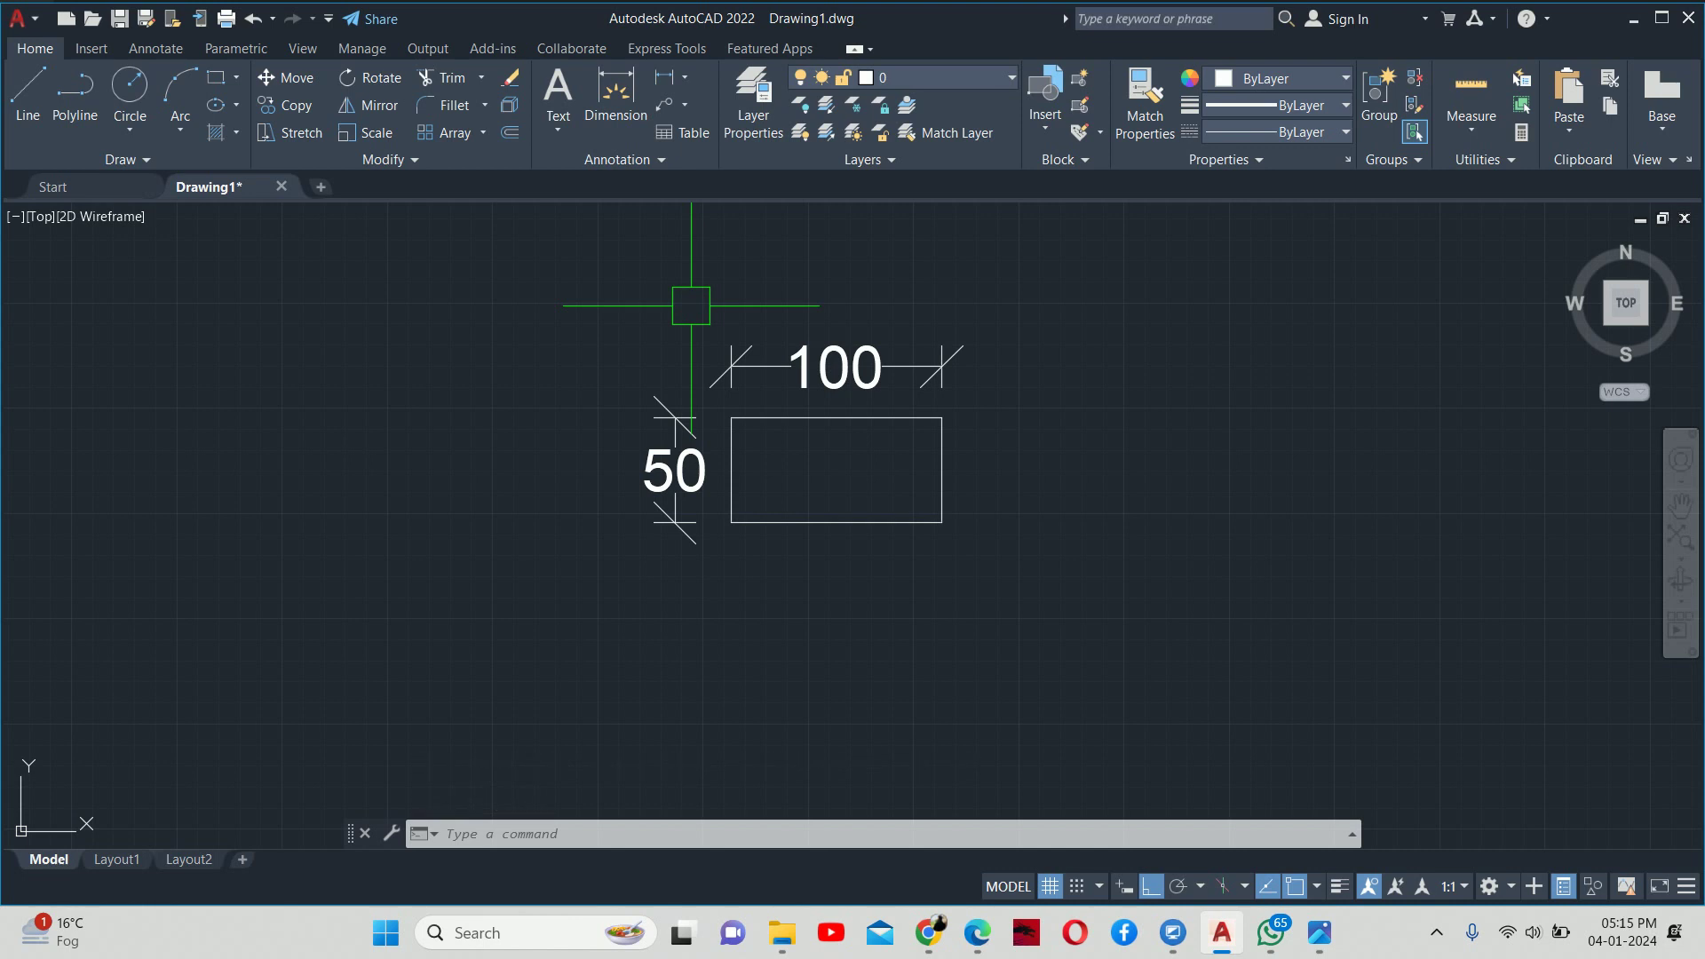
{"action": "type", "text": "s"}
{"action": "key", "text": "Return"}
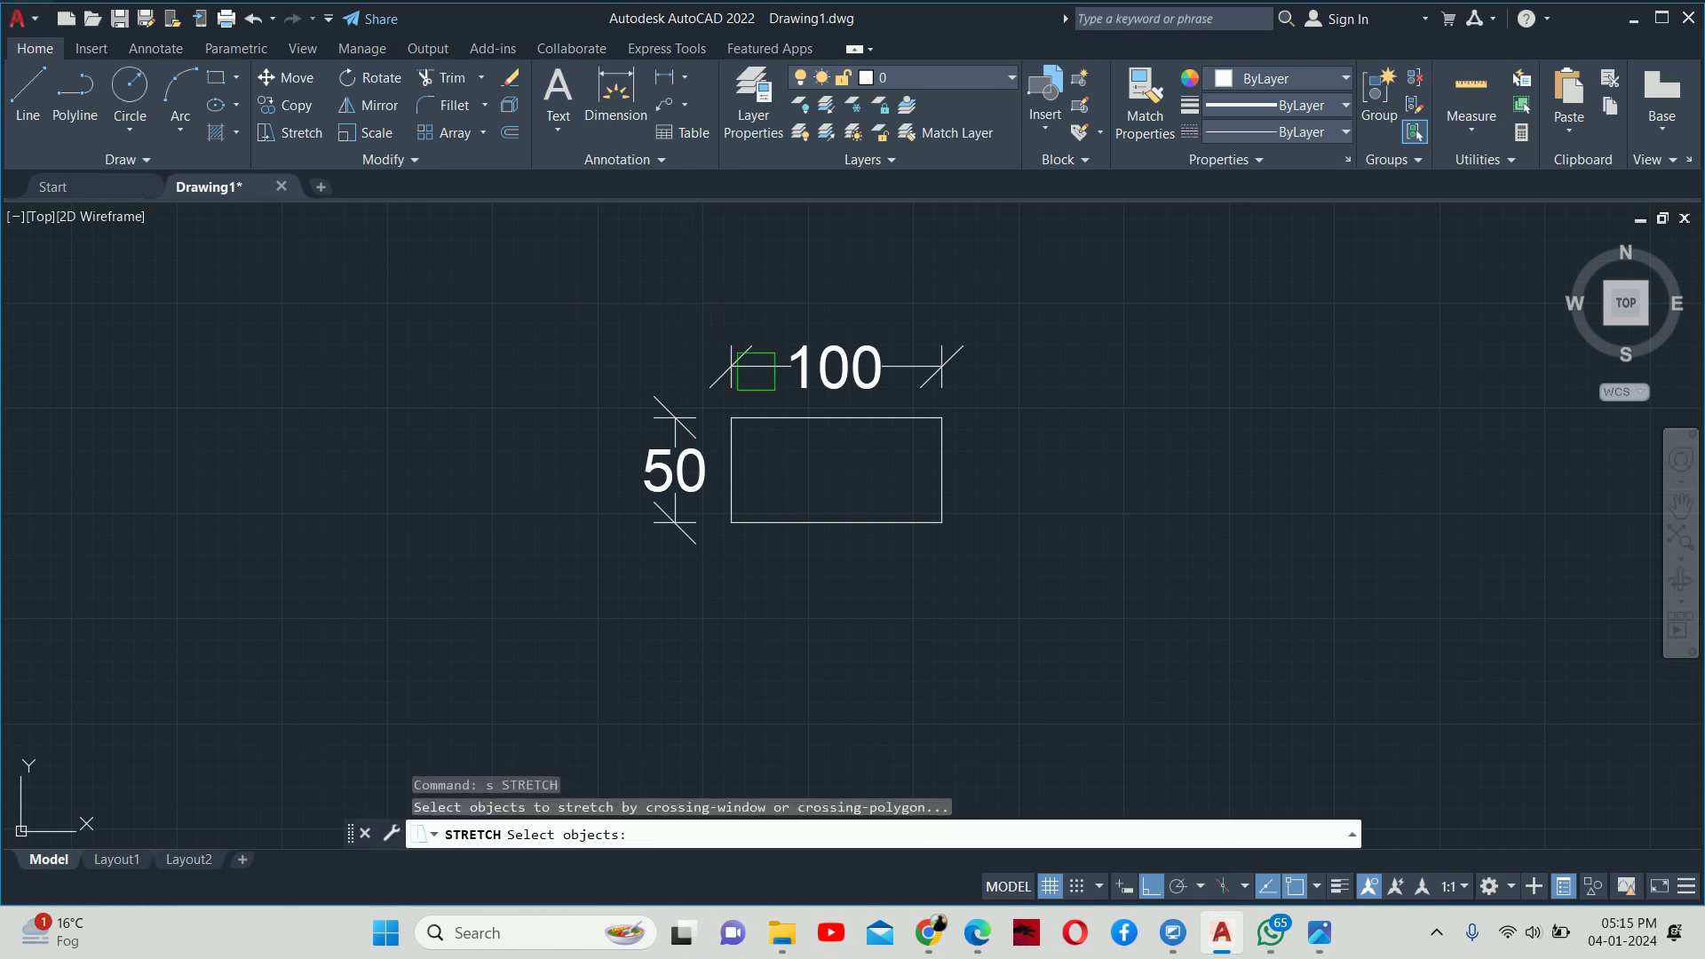
{"action": "left_click", "coordinate": [1002, 578]}
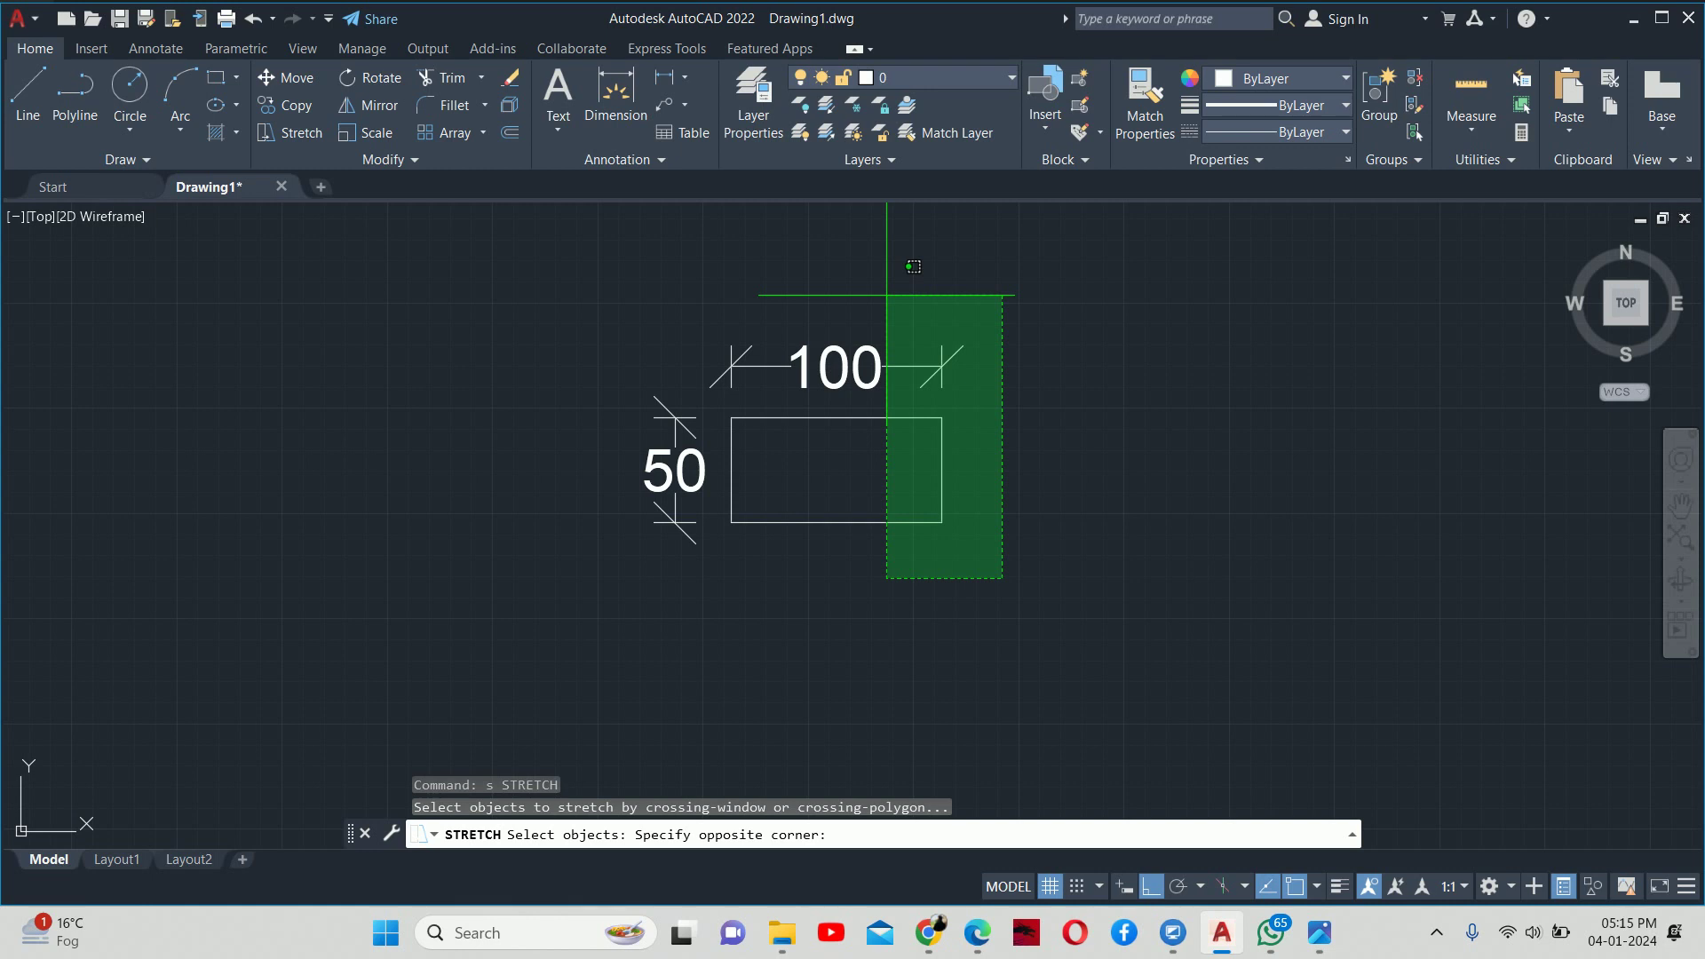
{"action": "left_click", "coordinate": [886, 295]}
{"action": "key", "text": "Escape"}
{"action": "key", "text": "Escape"}
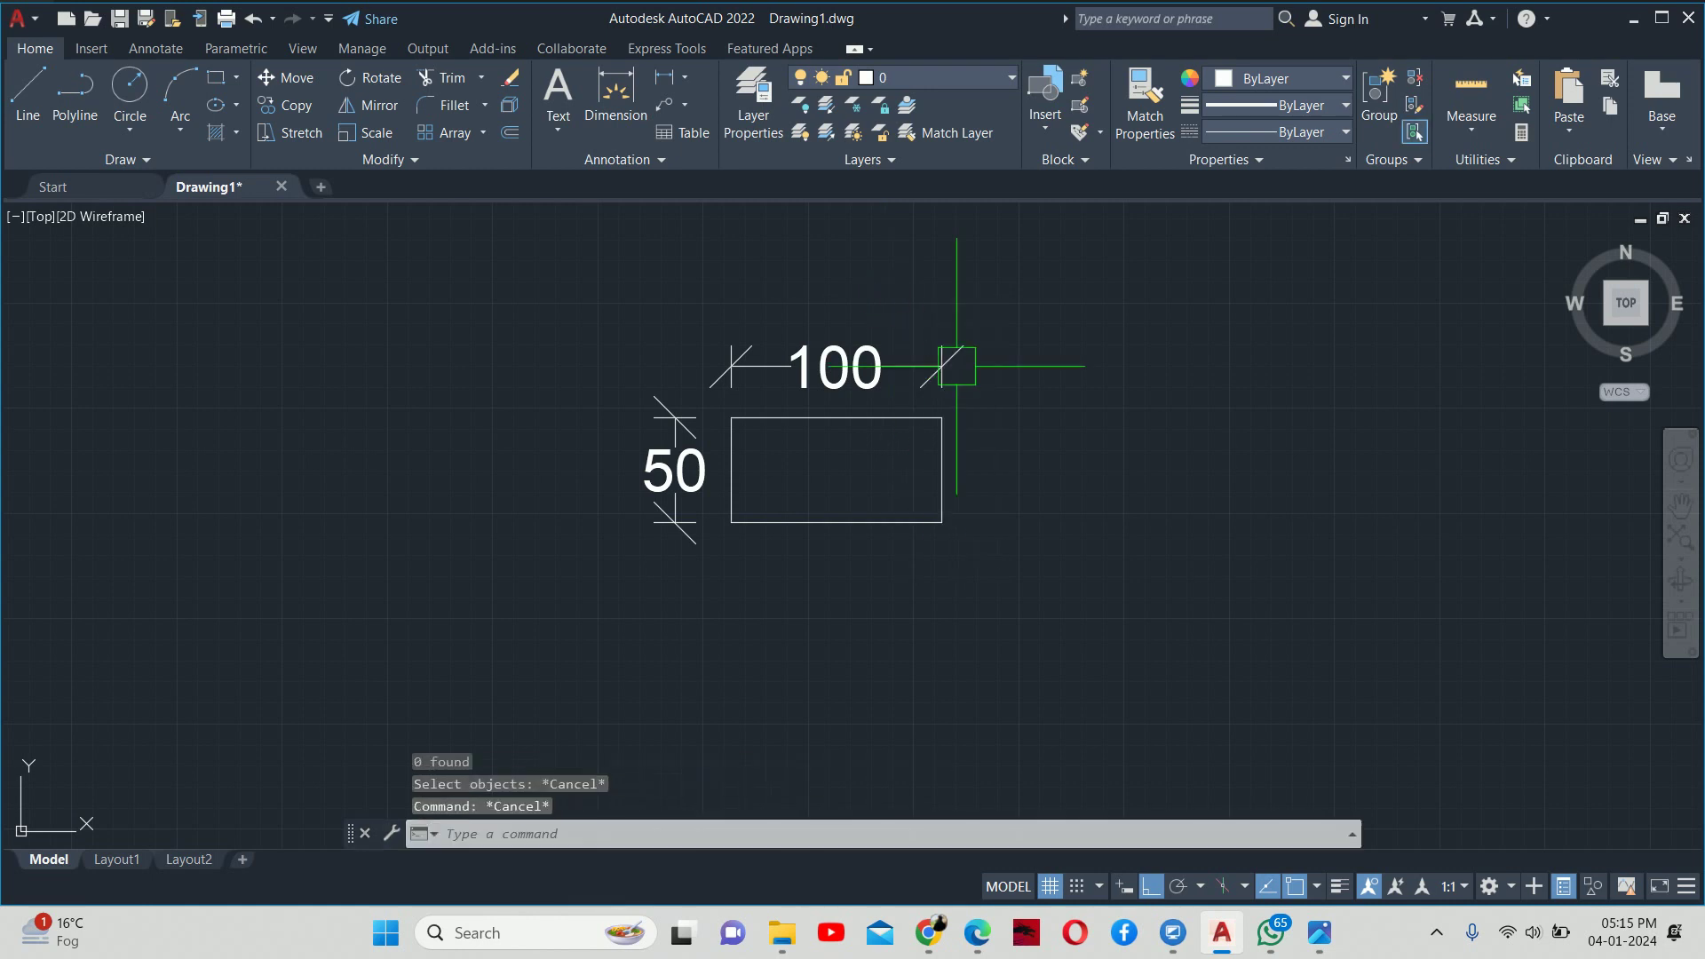
{"action": "type", "text": "s"}
{"action": "key", "text": "Return"}
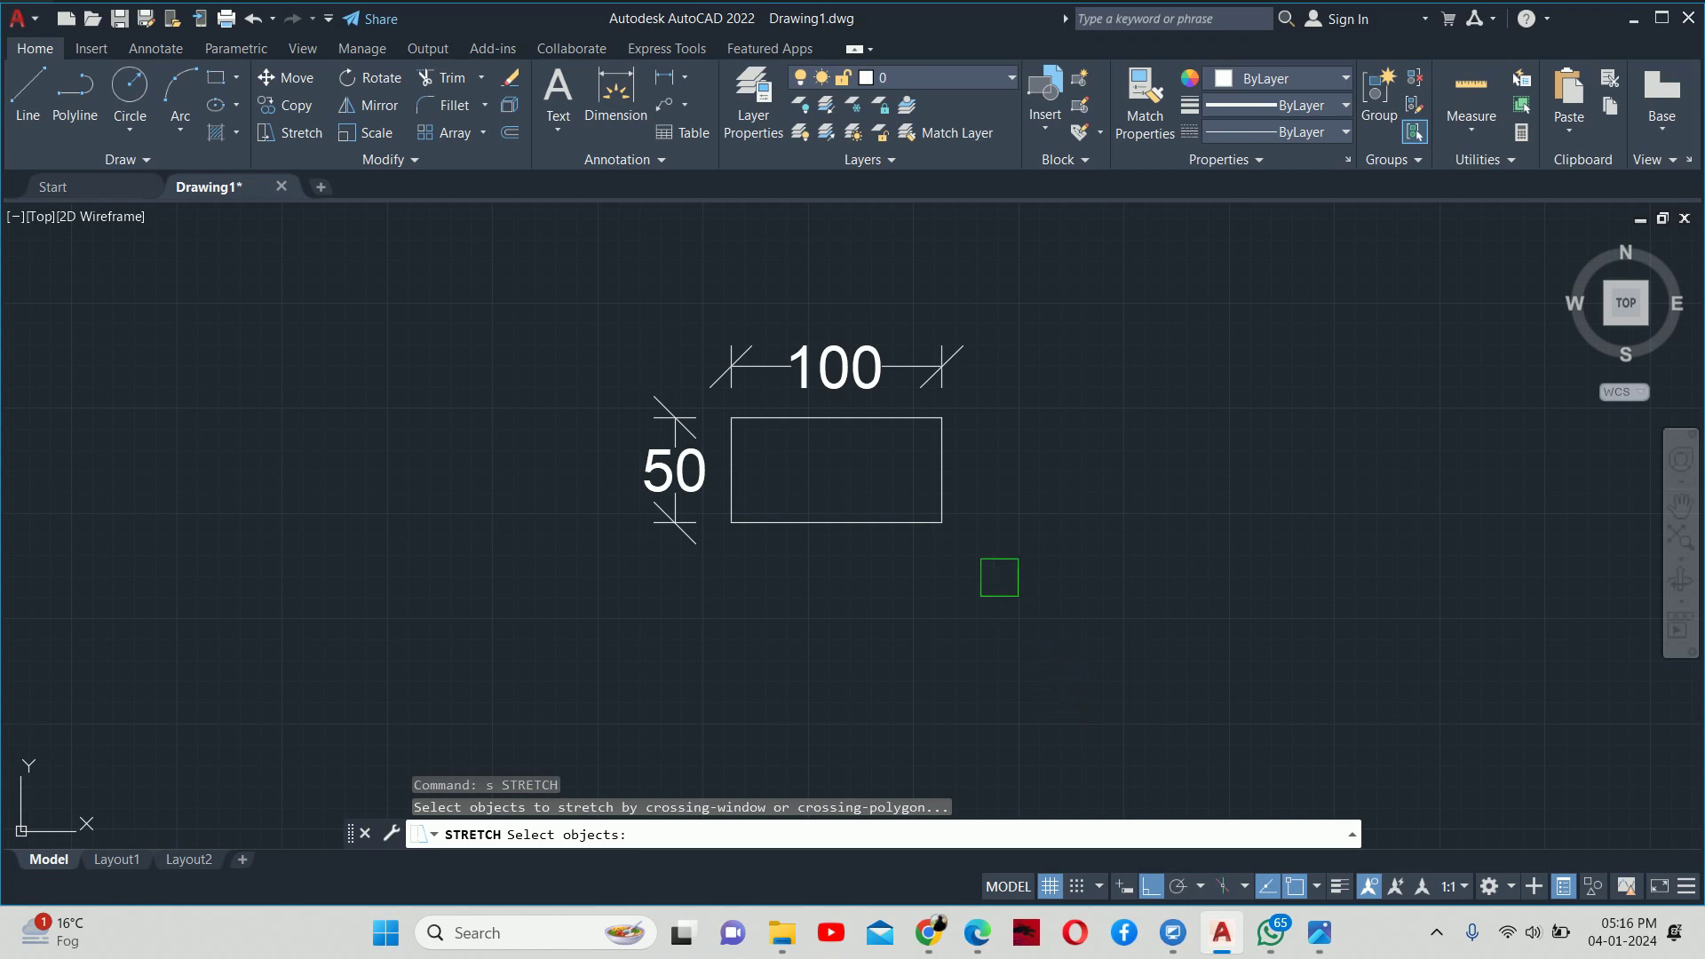
- Select the rectangle directly and move it to a new position on the left
{"action": "left_click", "coordinate": [945, 512]}
{"action": "key", "text": "Return"}
{"action": "left_click", "coordinate": [893, 472]}
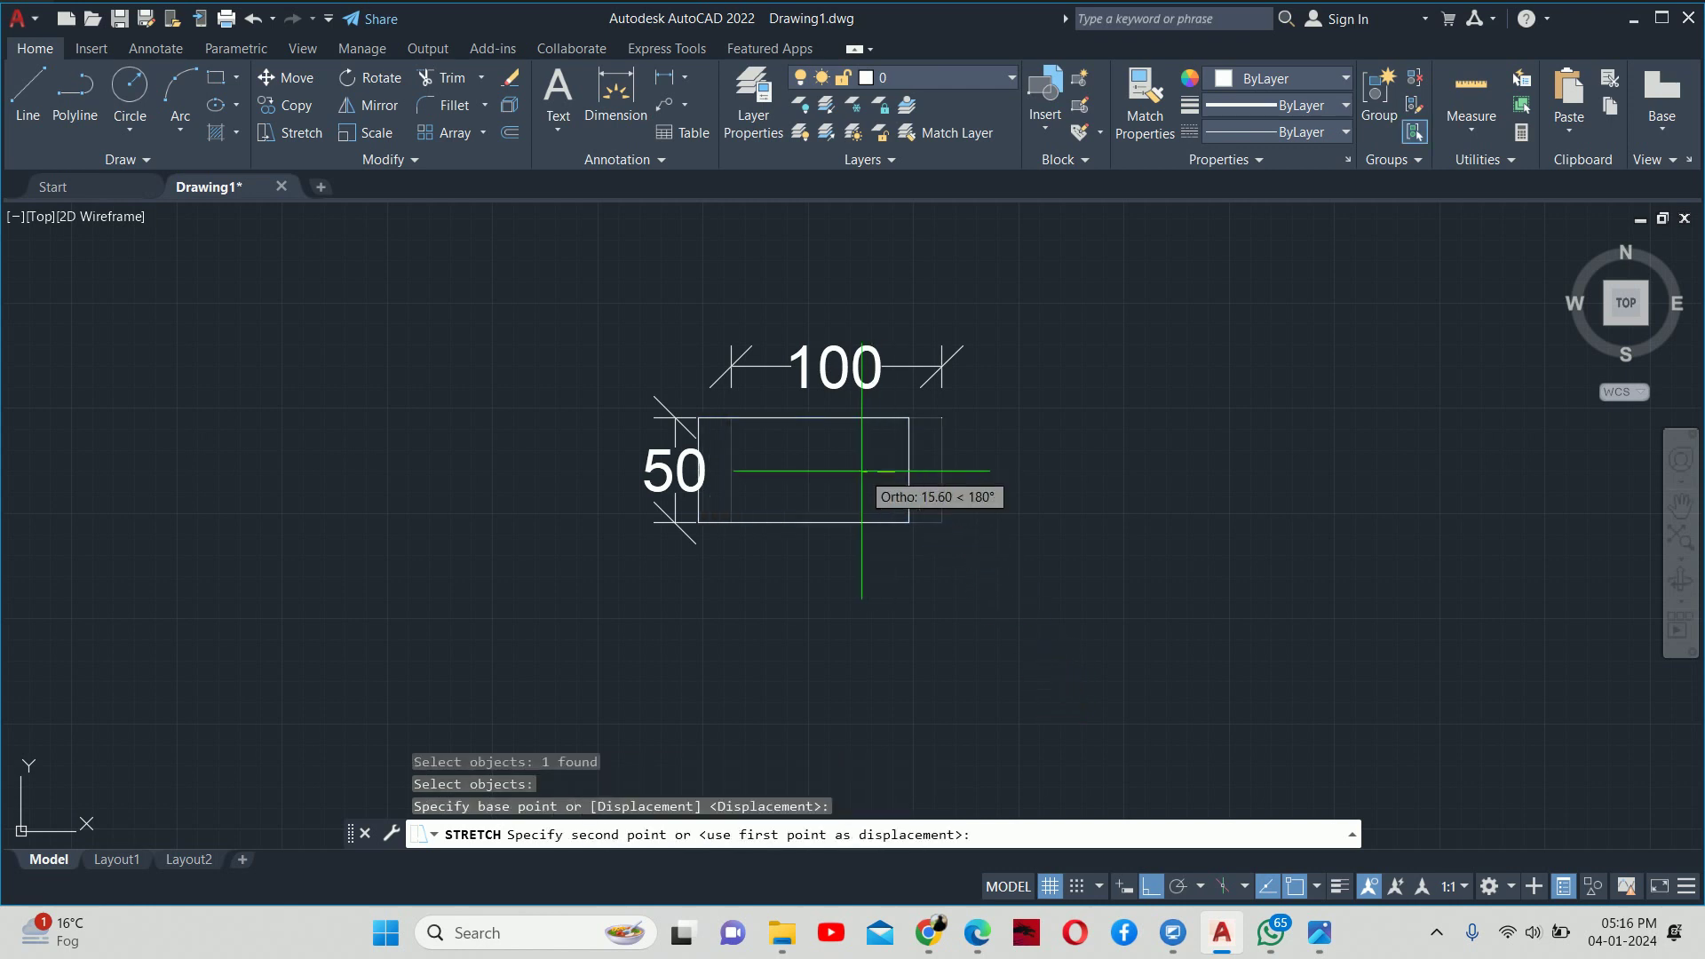
{"action": "left_click", "coordinate": [544, 470]}
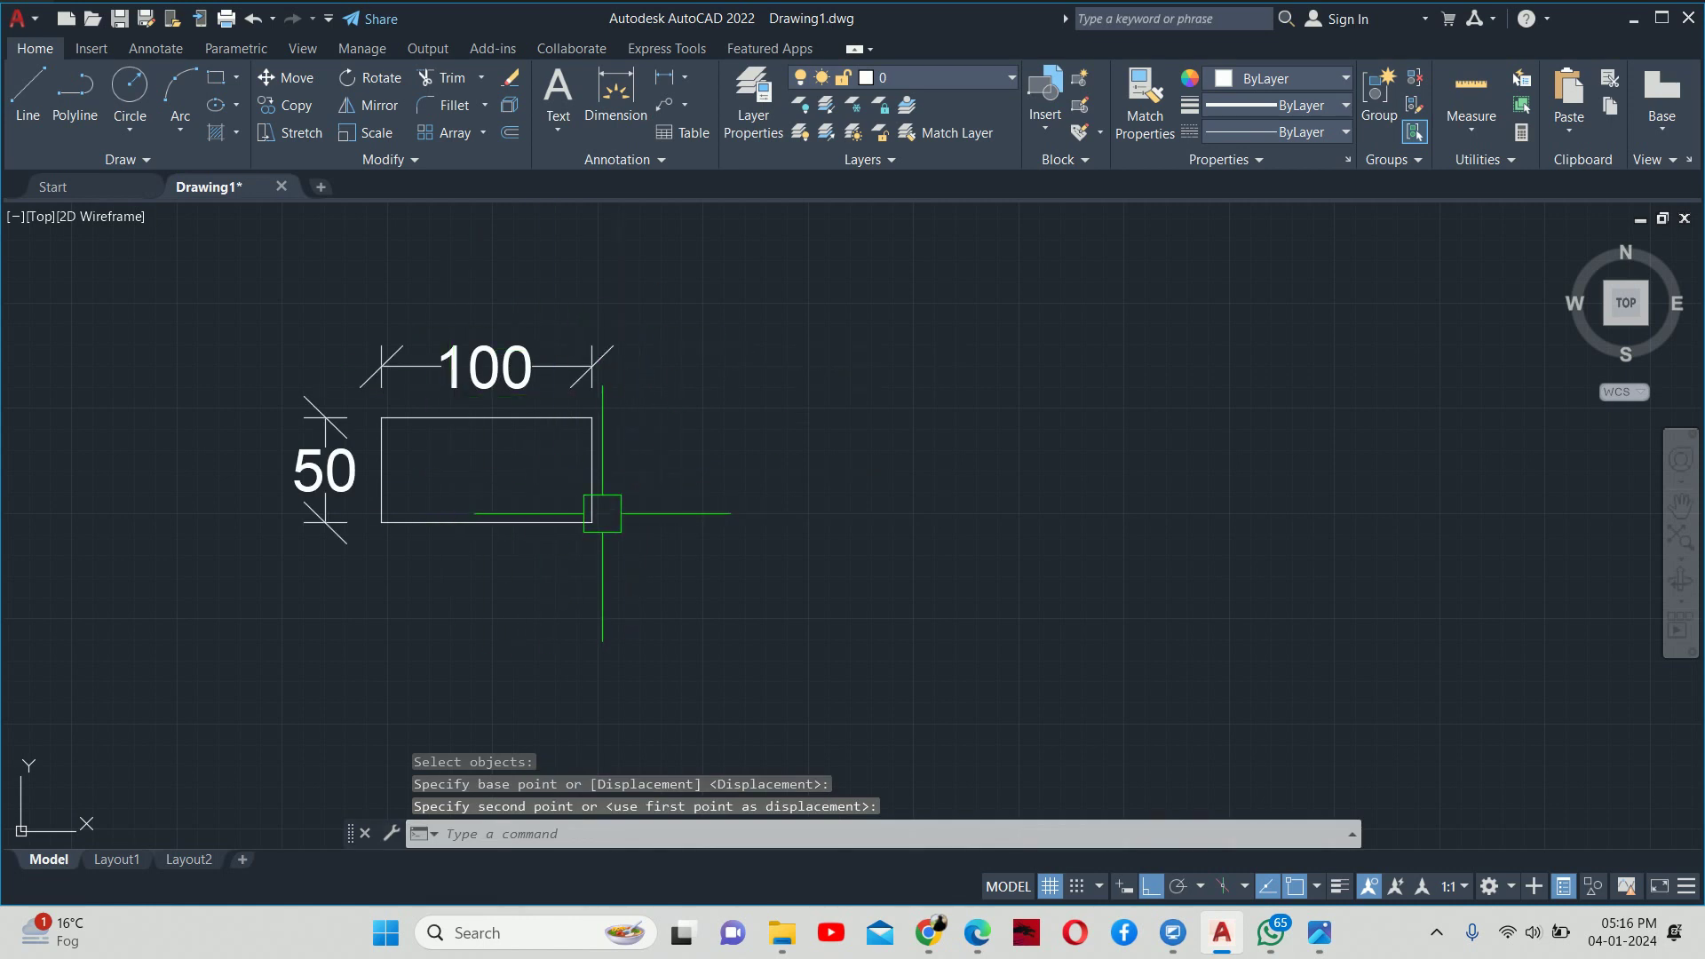
- Restart STRETCH and shift the rectangle 100 units to the right
{"action": "key", "text": "Return"}
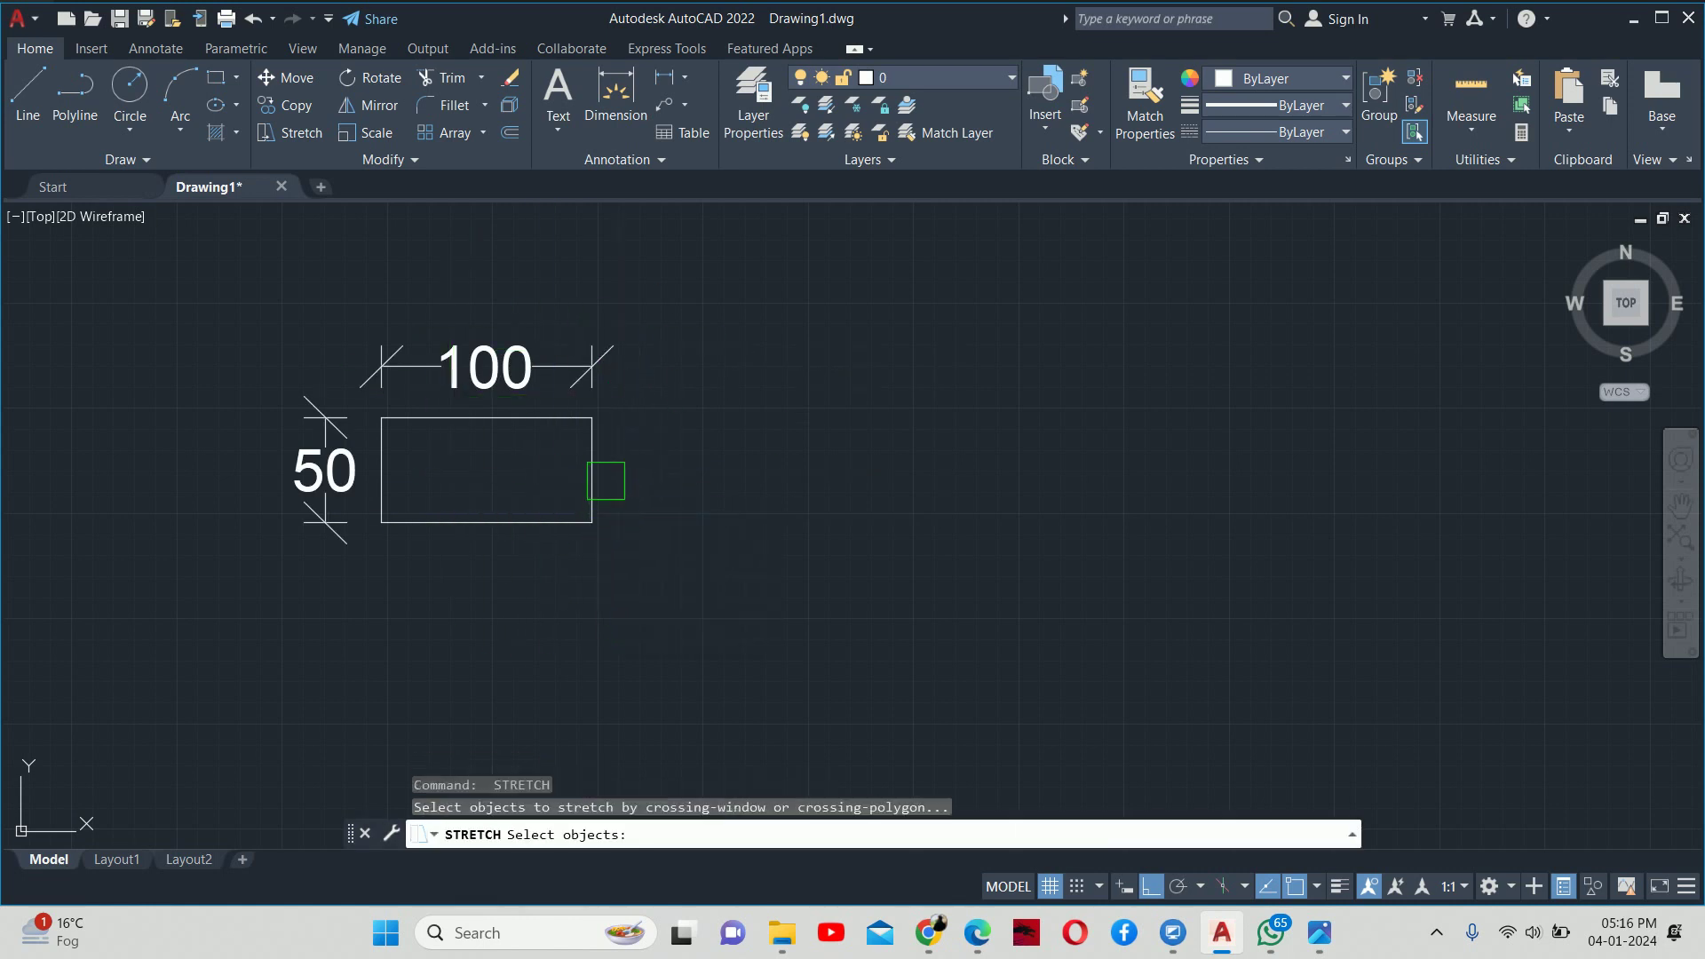
{"action": "left_click", "coordinate": [605, 480]}
{"action": "key", "text": "Return"}
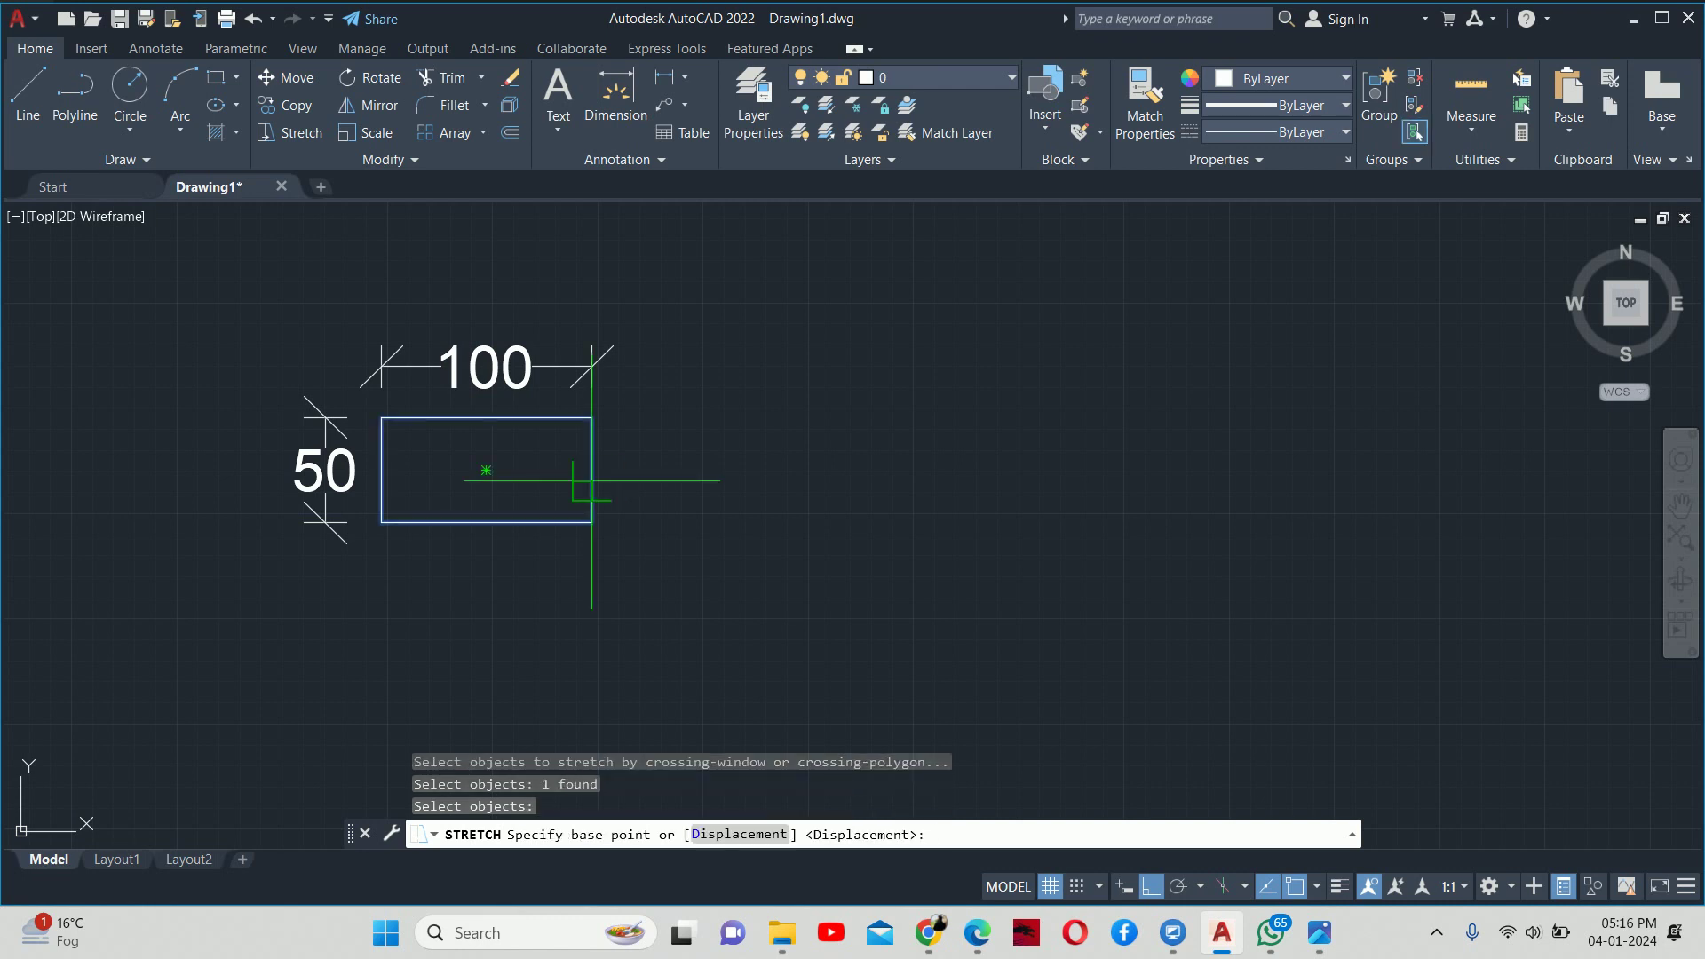
{"action": "left_click", "coordinate": [592, 471]}
{"action": "type", "text": "10"}
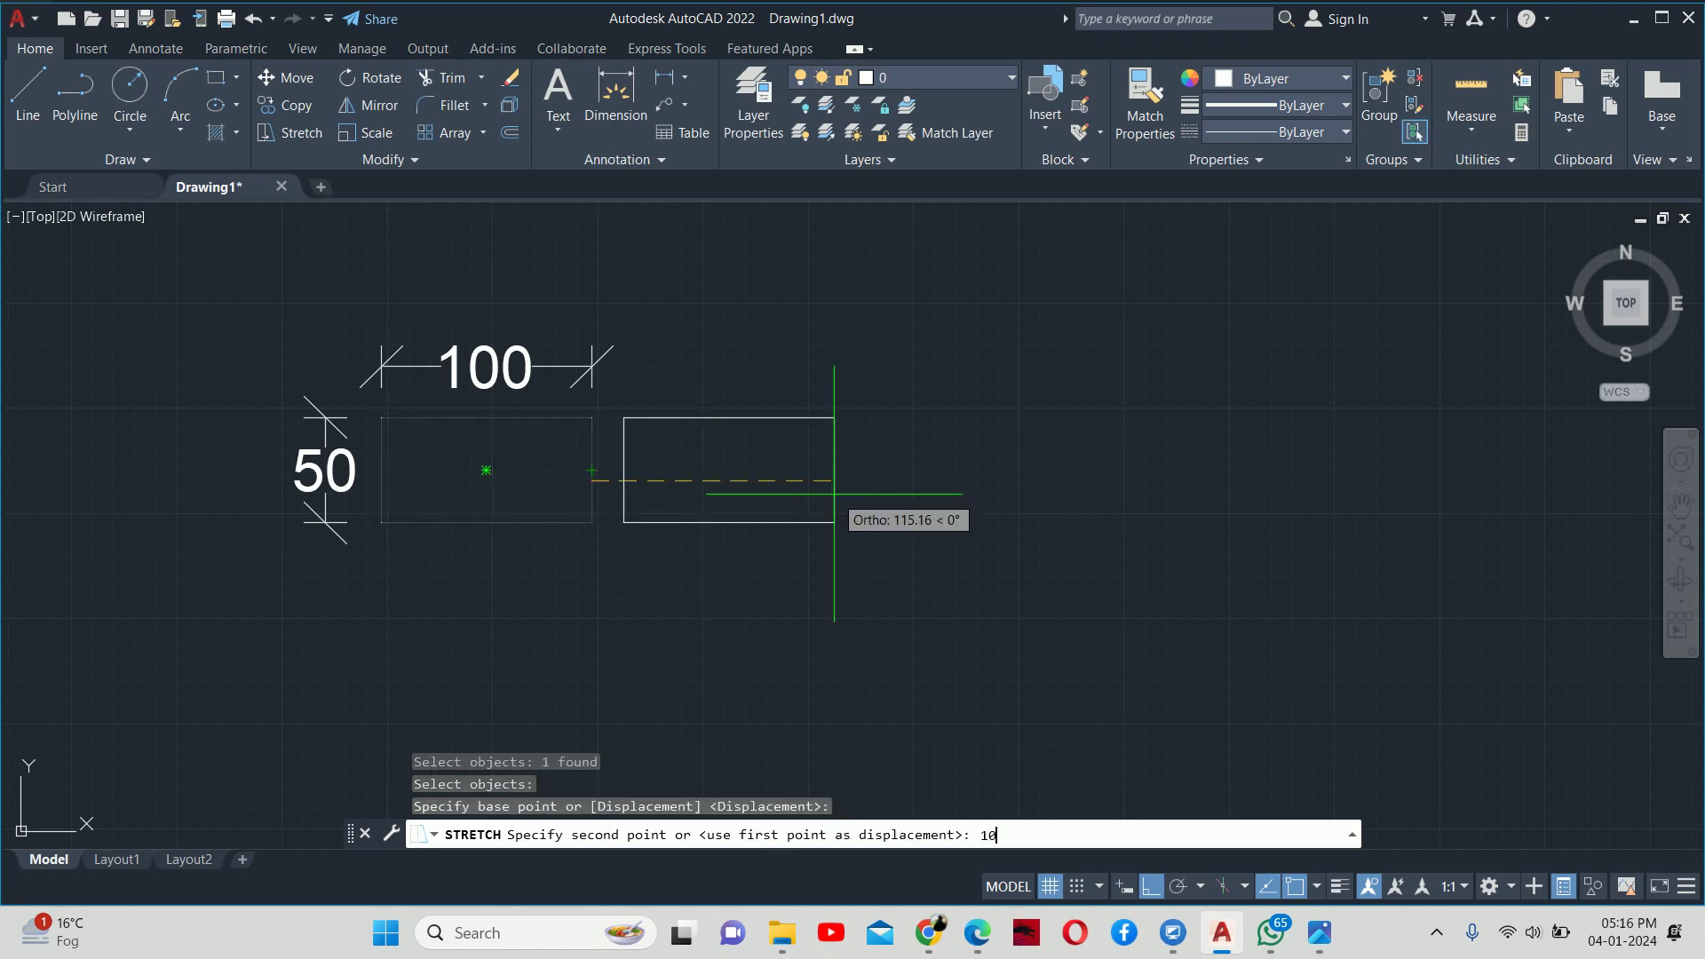
{"action": "type", "text": "0"}
{"action": "key", "text": "Return"}
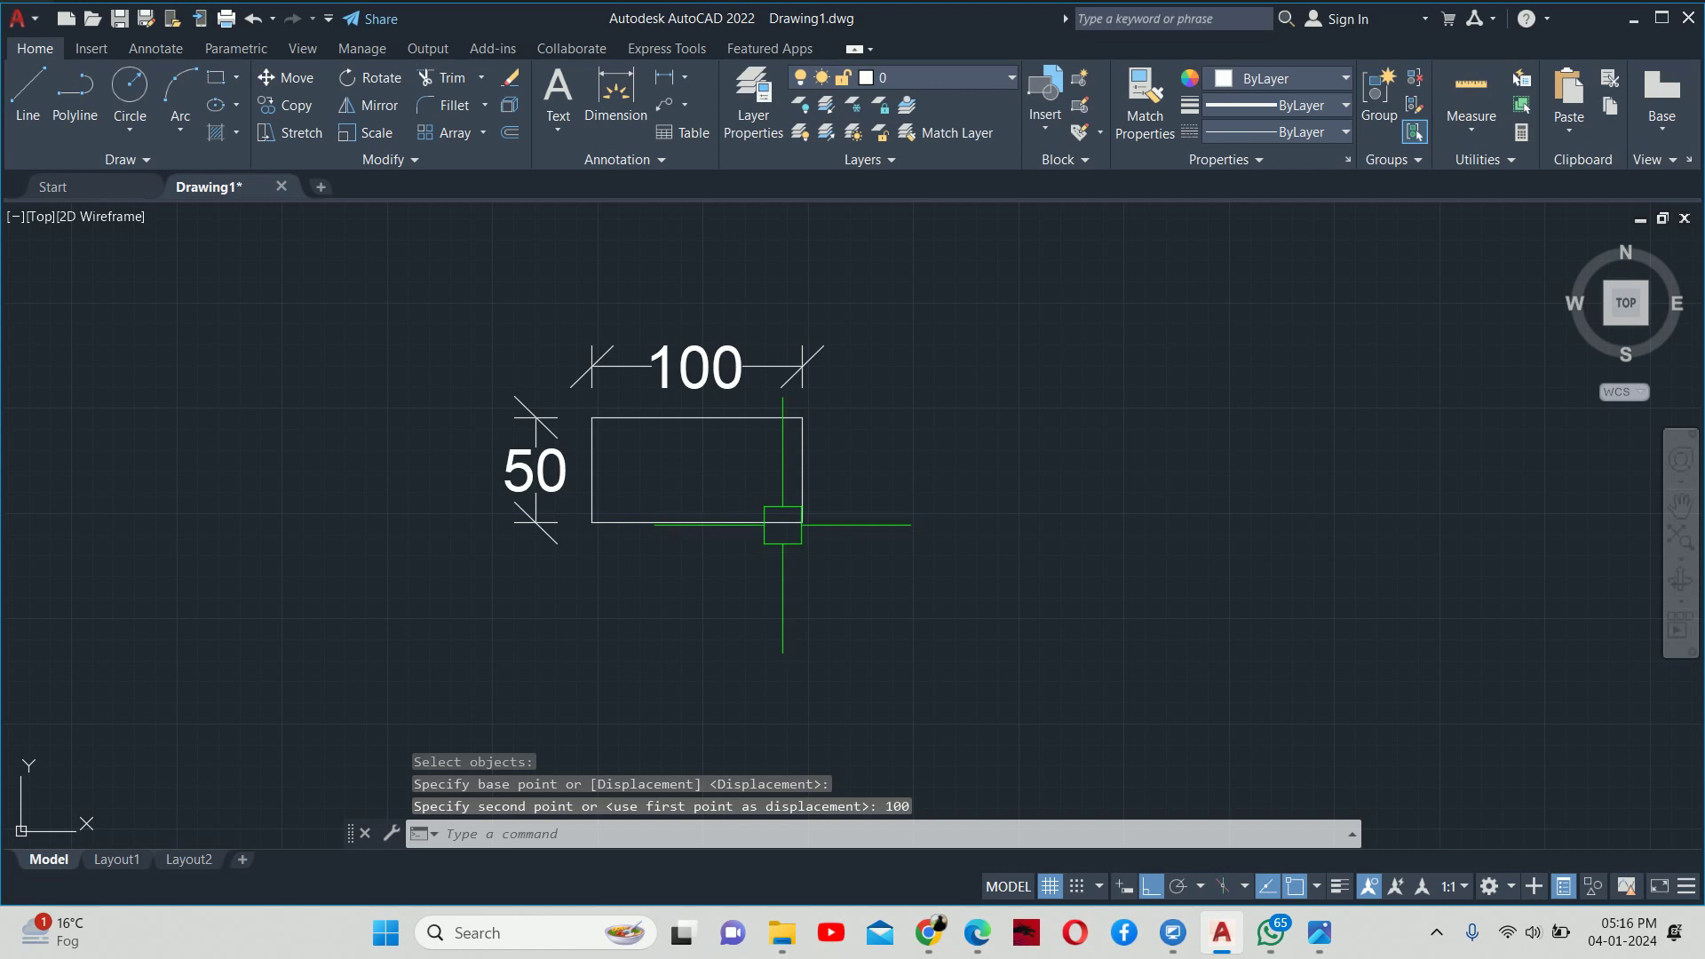
{"action": "mouse_move", "coordinate": [781, 525]}
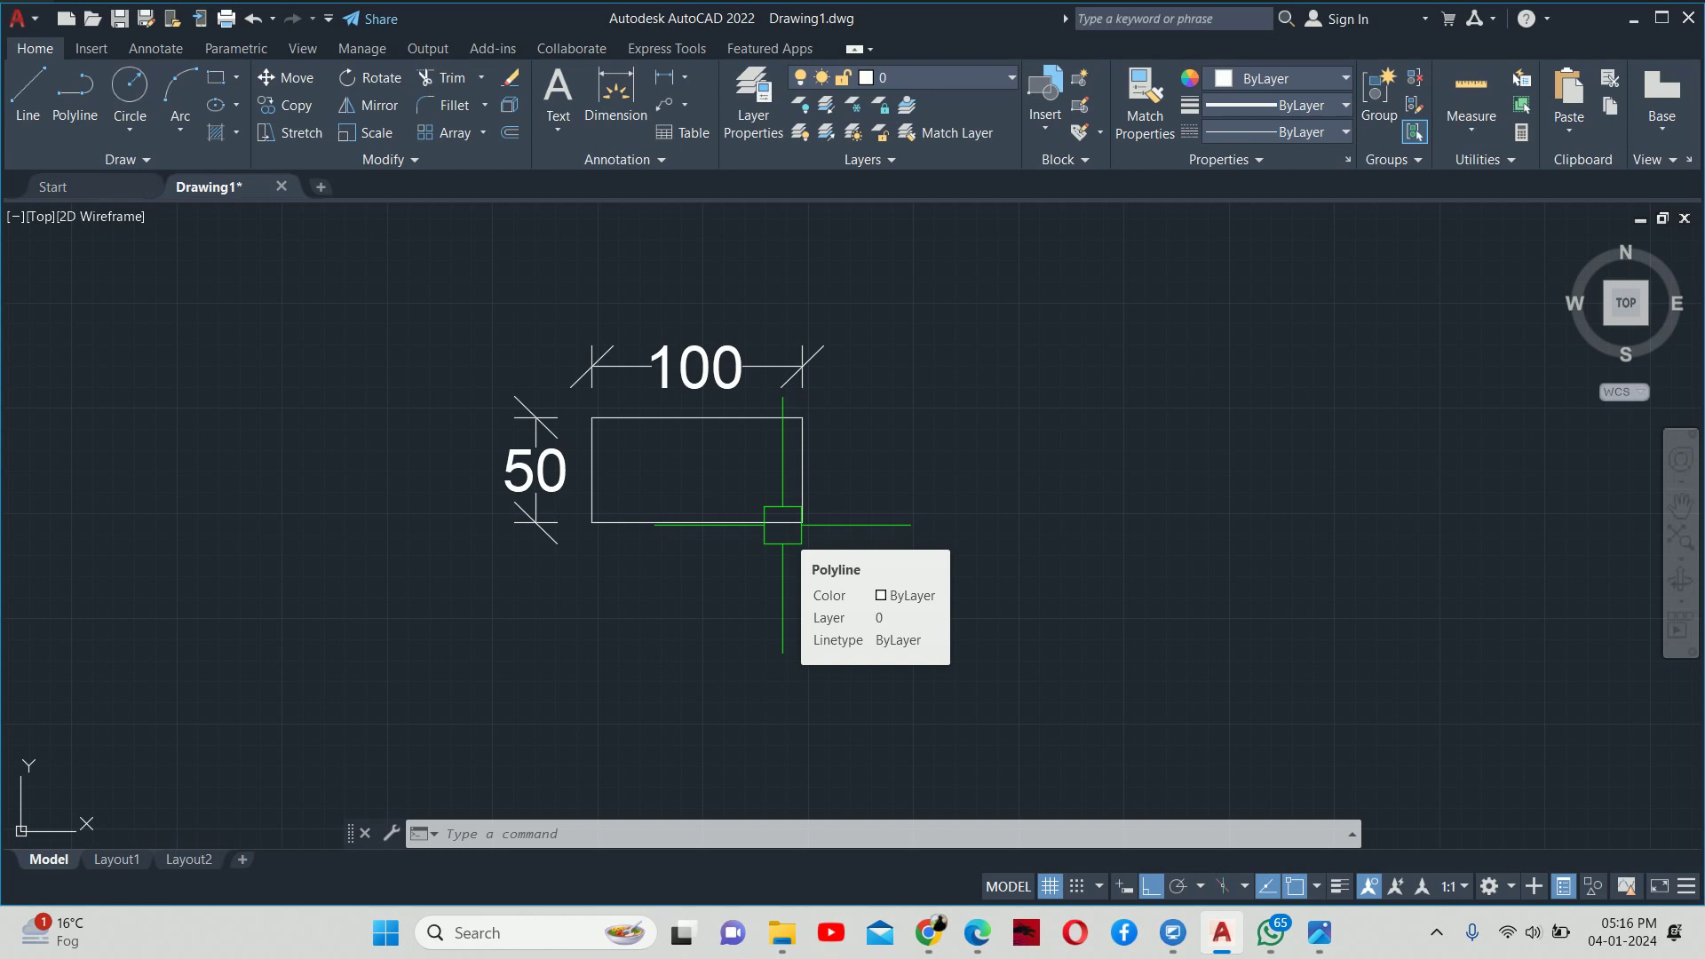
- Start STRETCH and crossing-select the rectangle's right edge and its 100 dimension
{"action": "type", "text": "s"}
{"action": "key", "text": "Return"}
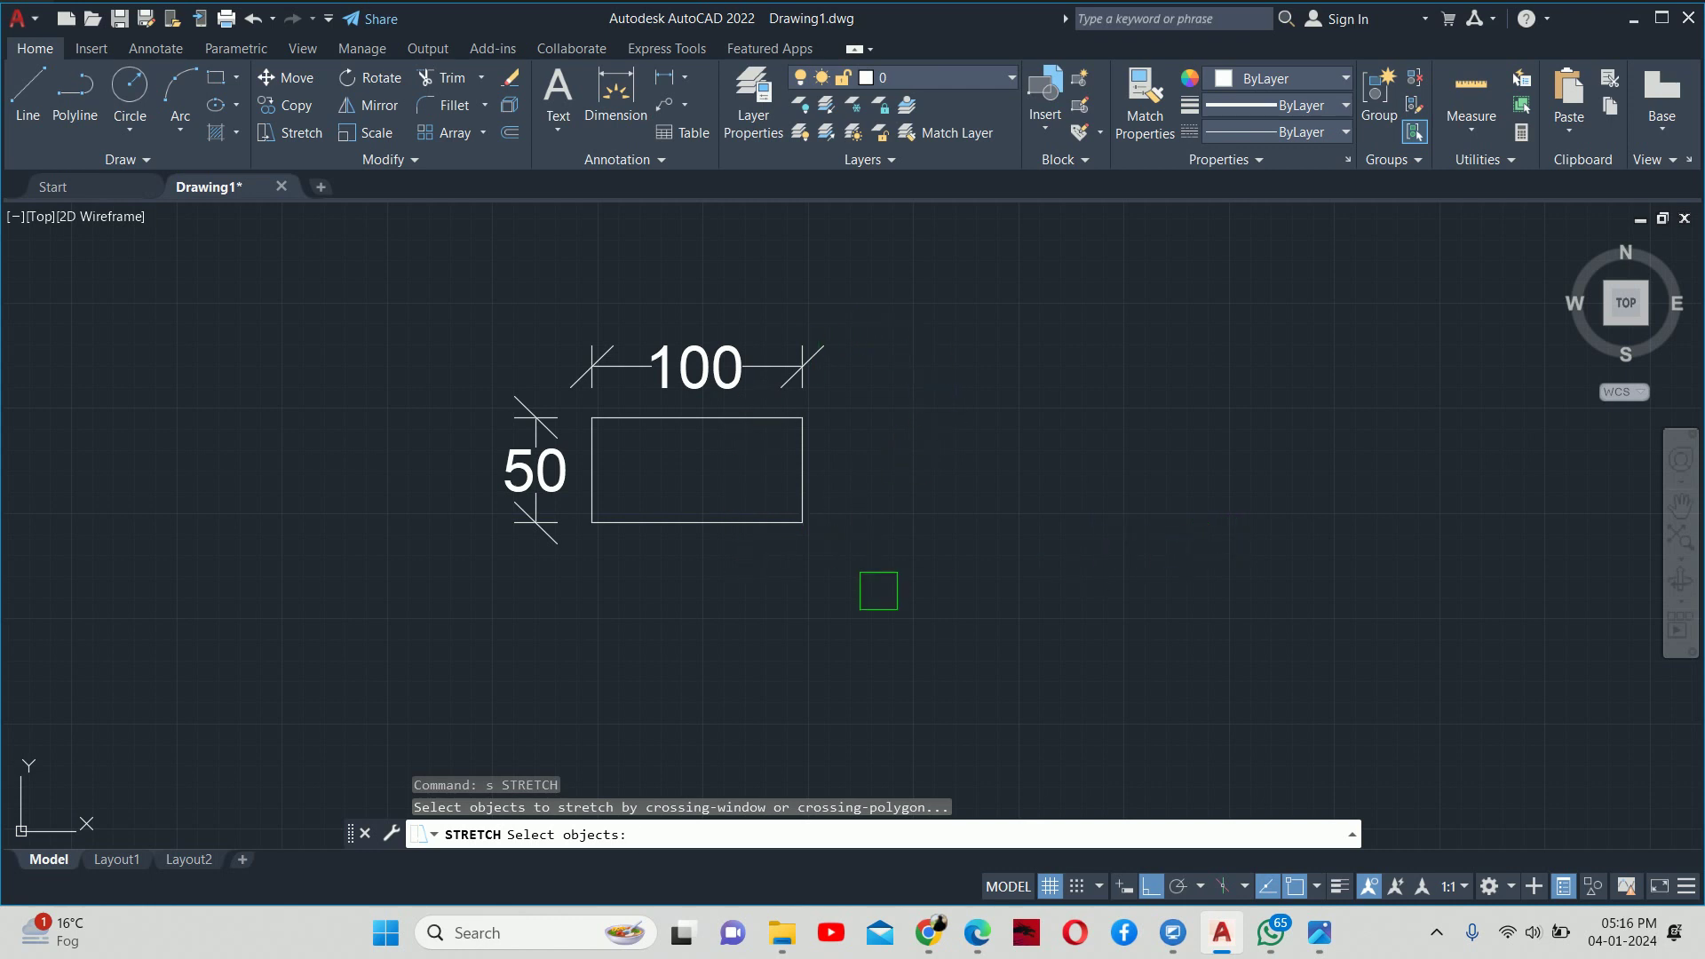
{"action": "left_click", "coordinate": [879, 590]}
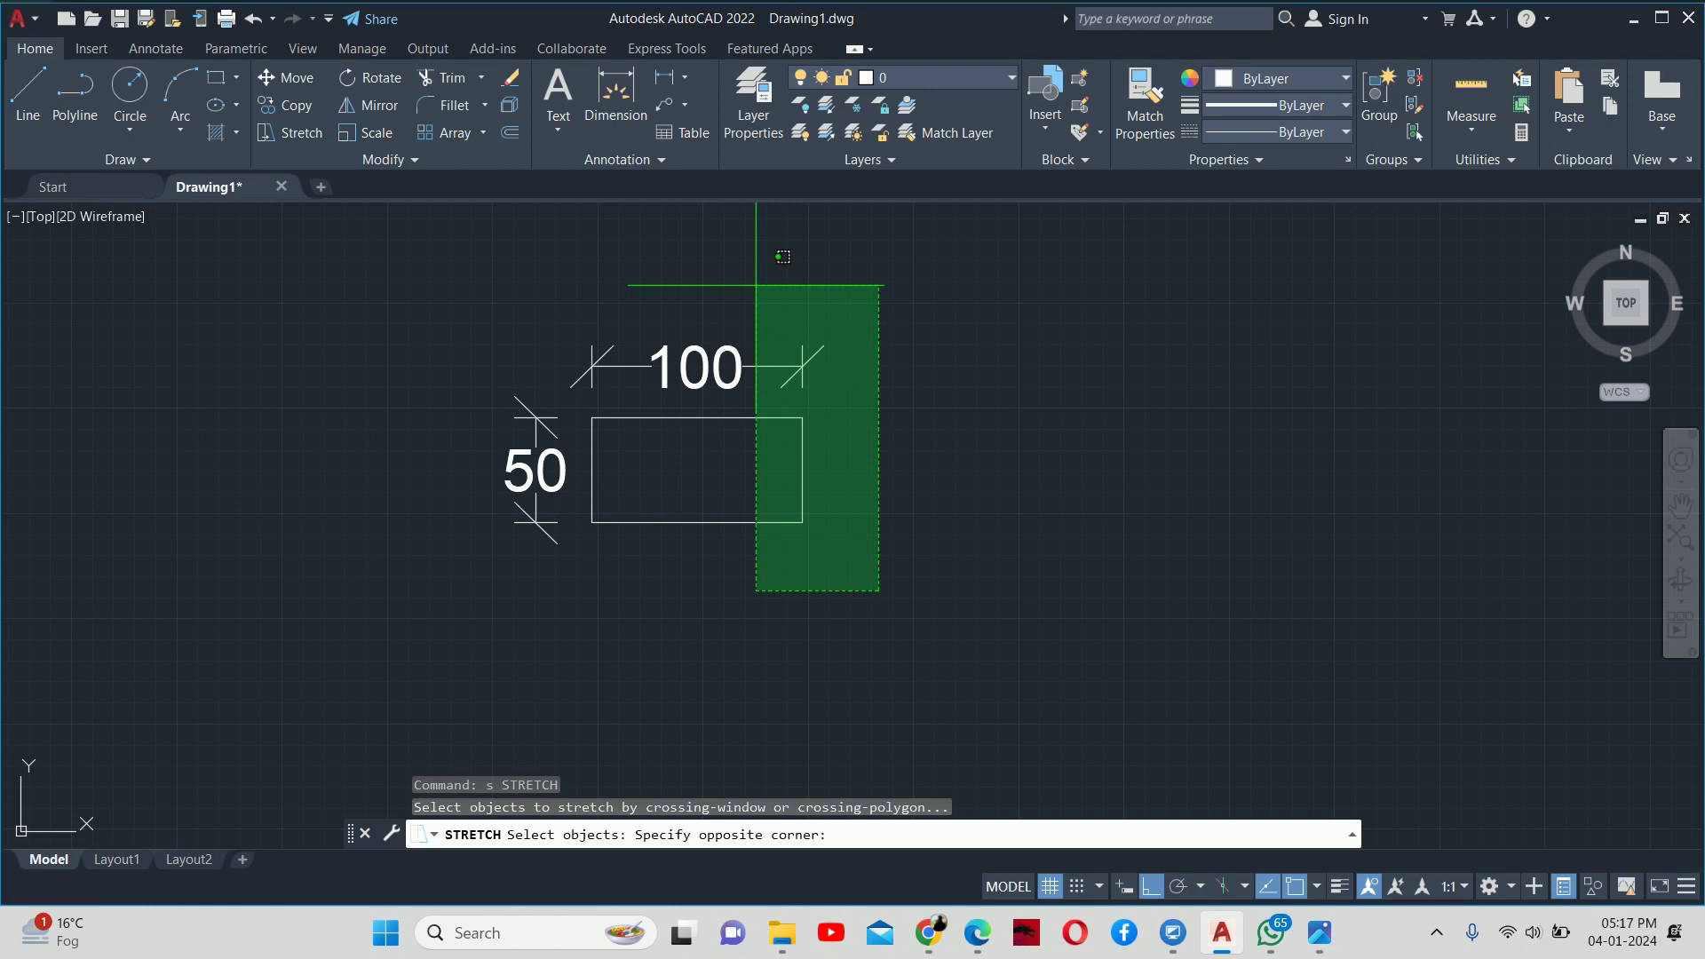
{"action": "left_click", "coordinate": [756, 285]}
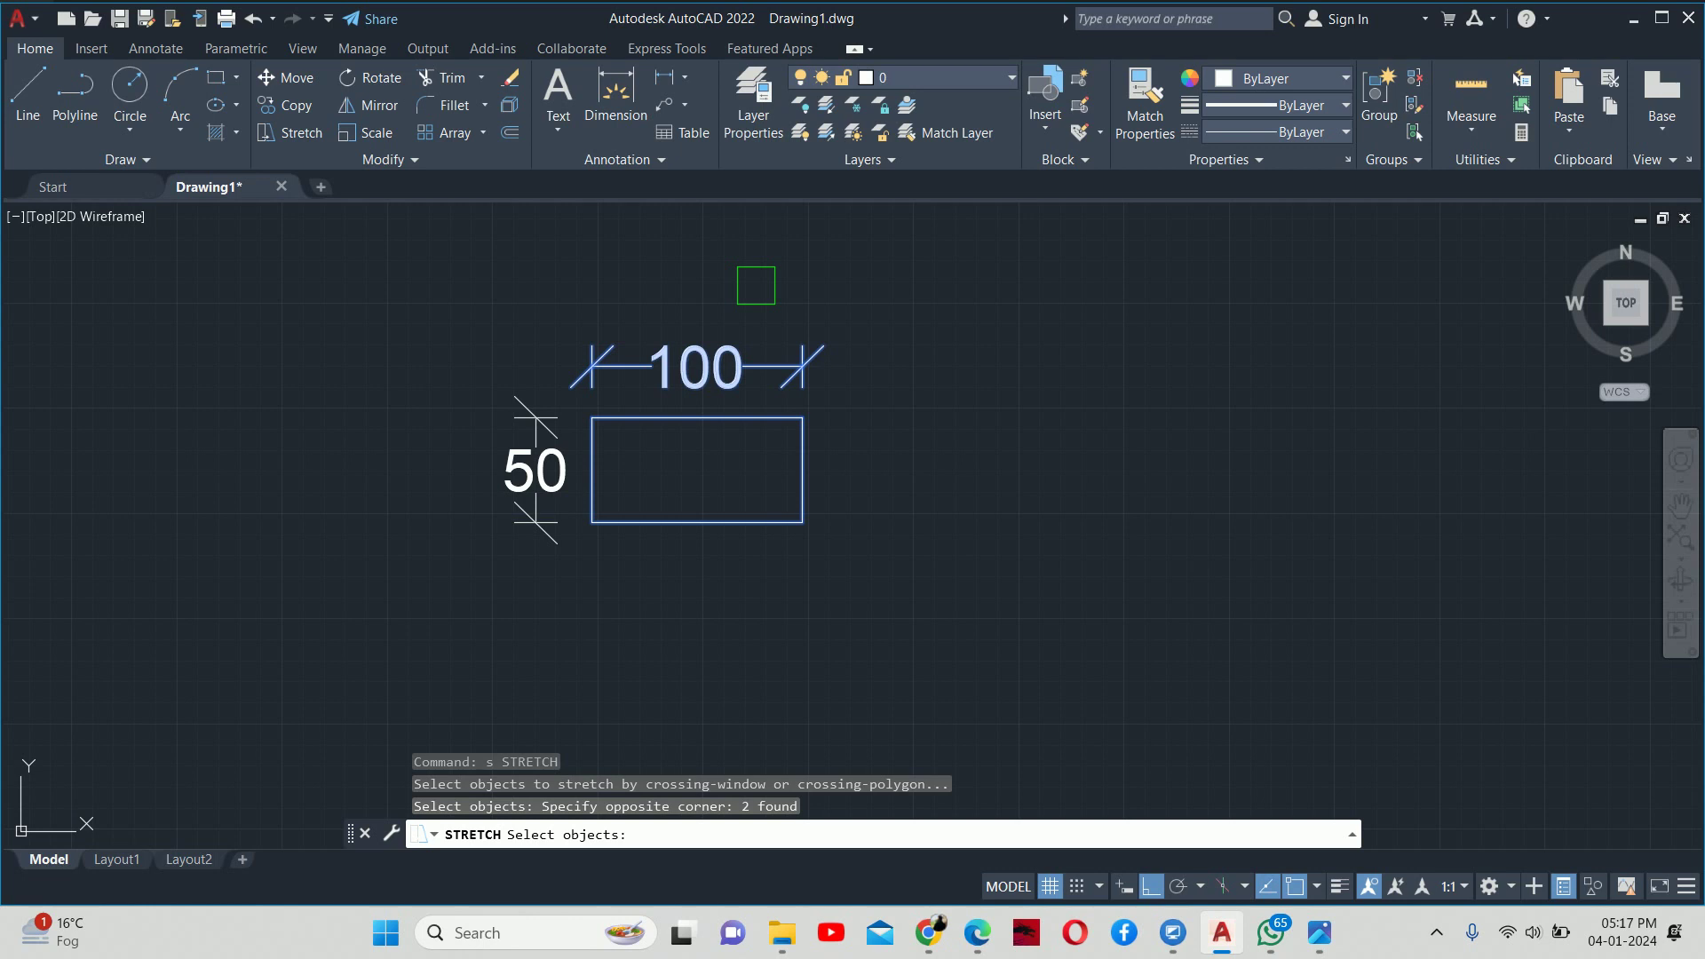
{"action": "left_click", "coordinate": [912, 578]}
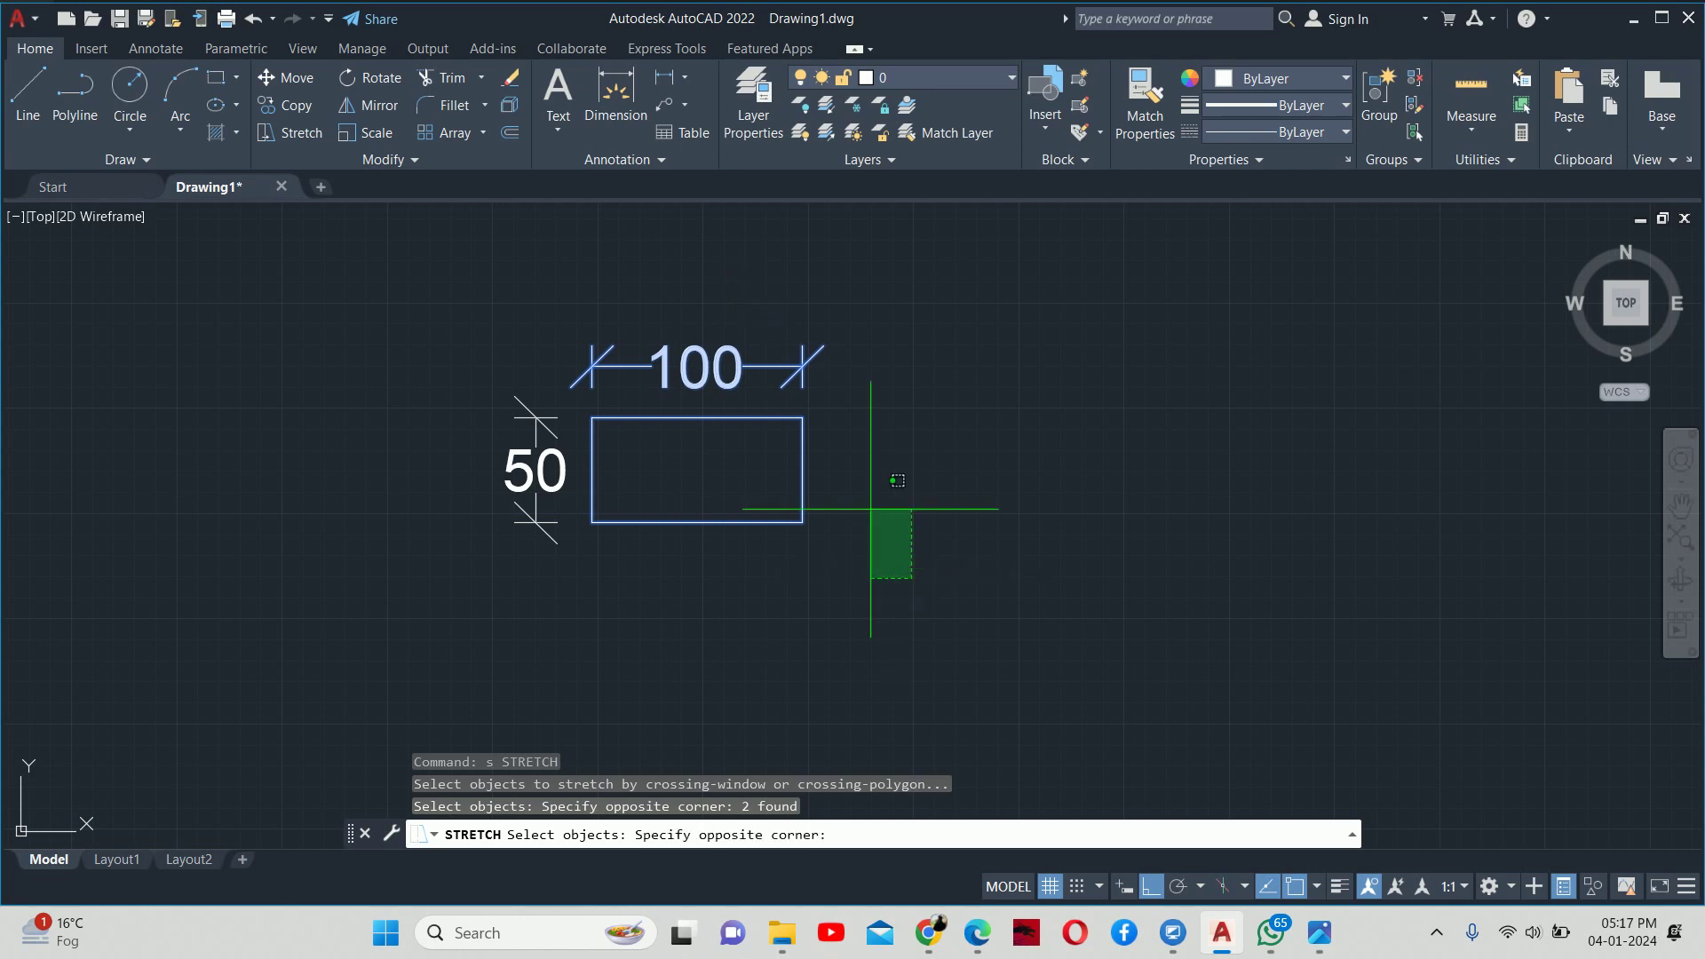
{"action": "left_click", "coordinate": [779, 281]}
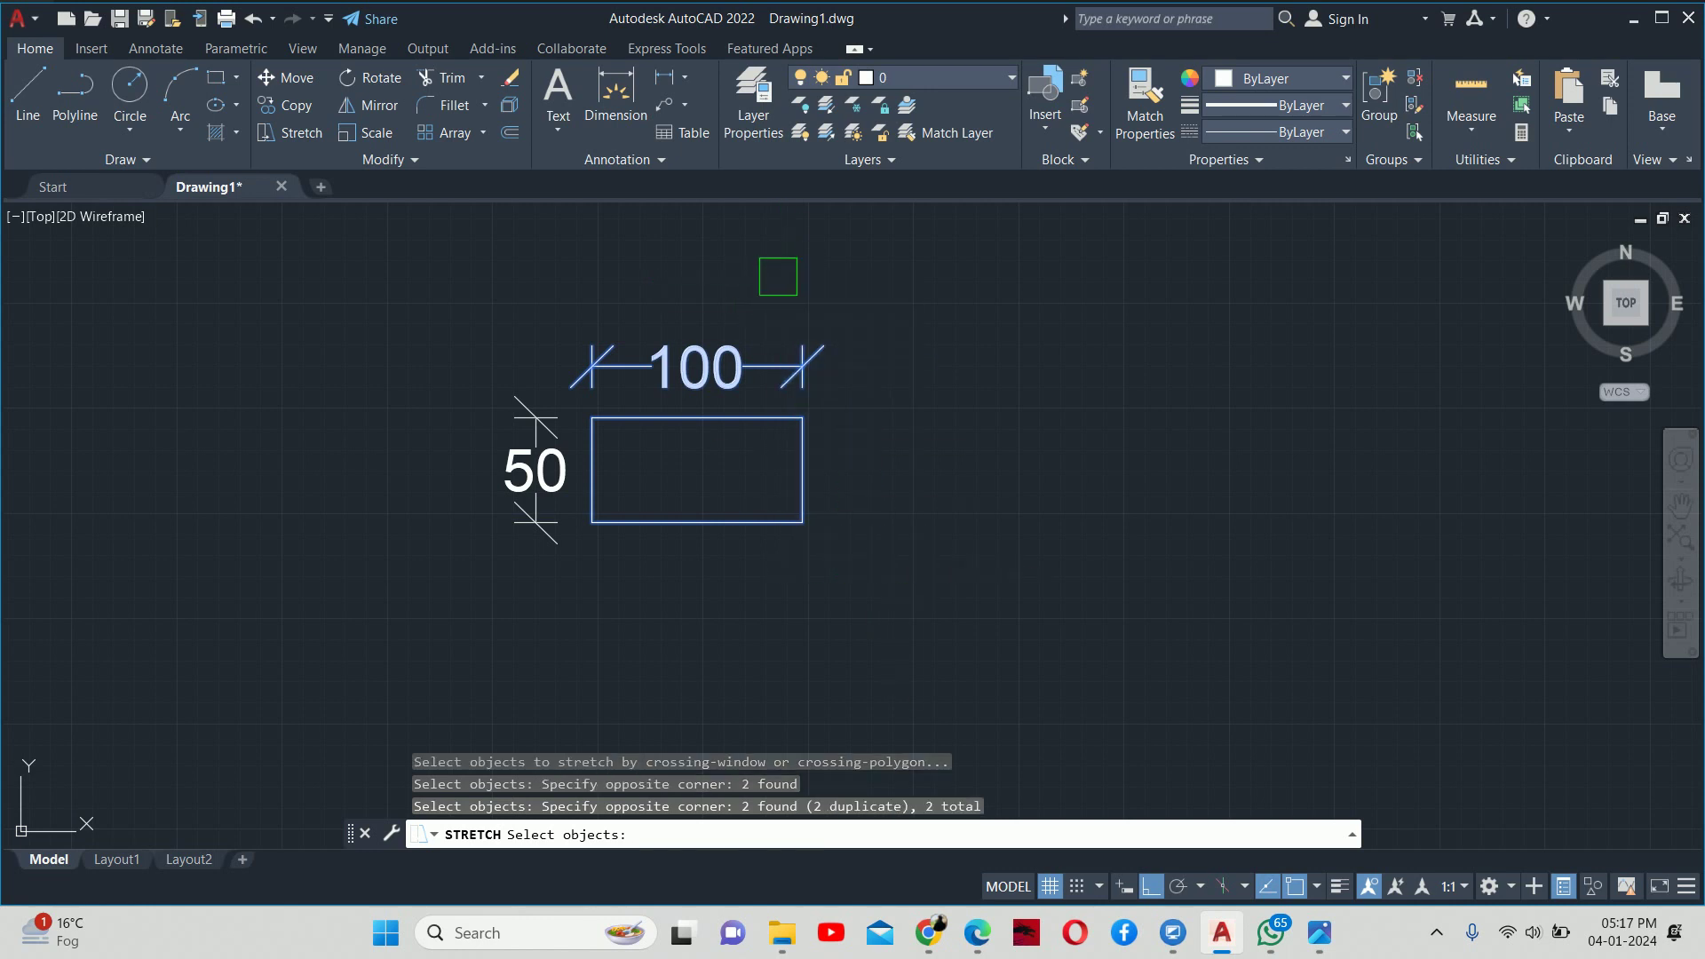
{"action": "key", "text": "Return"}
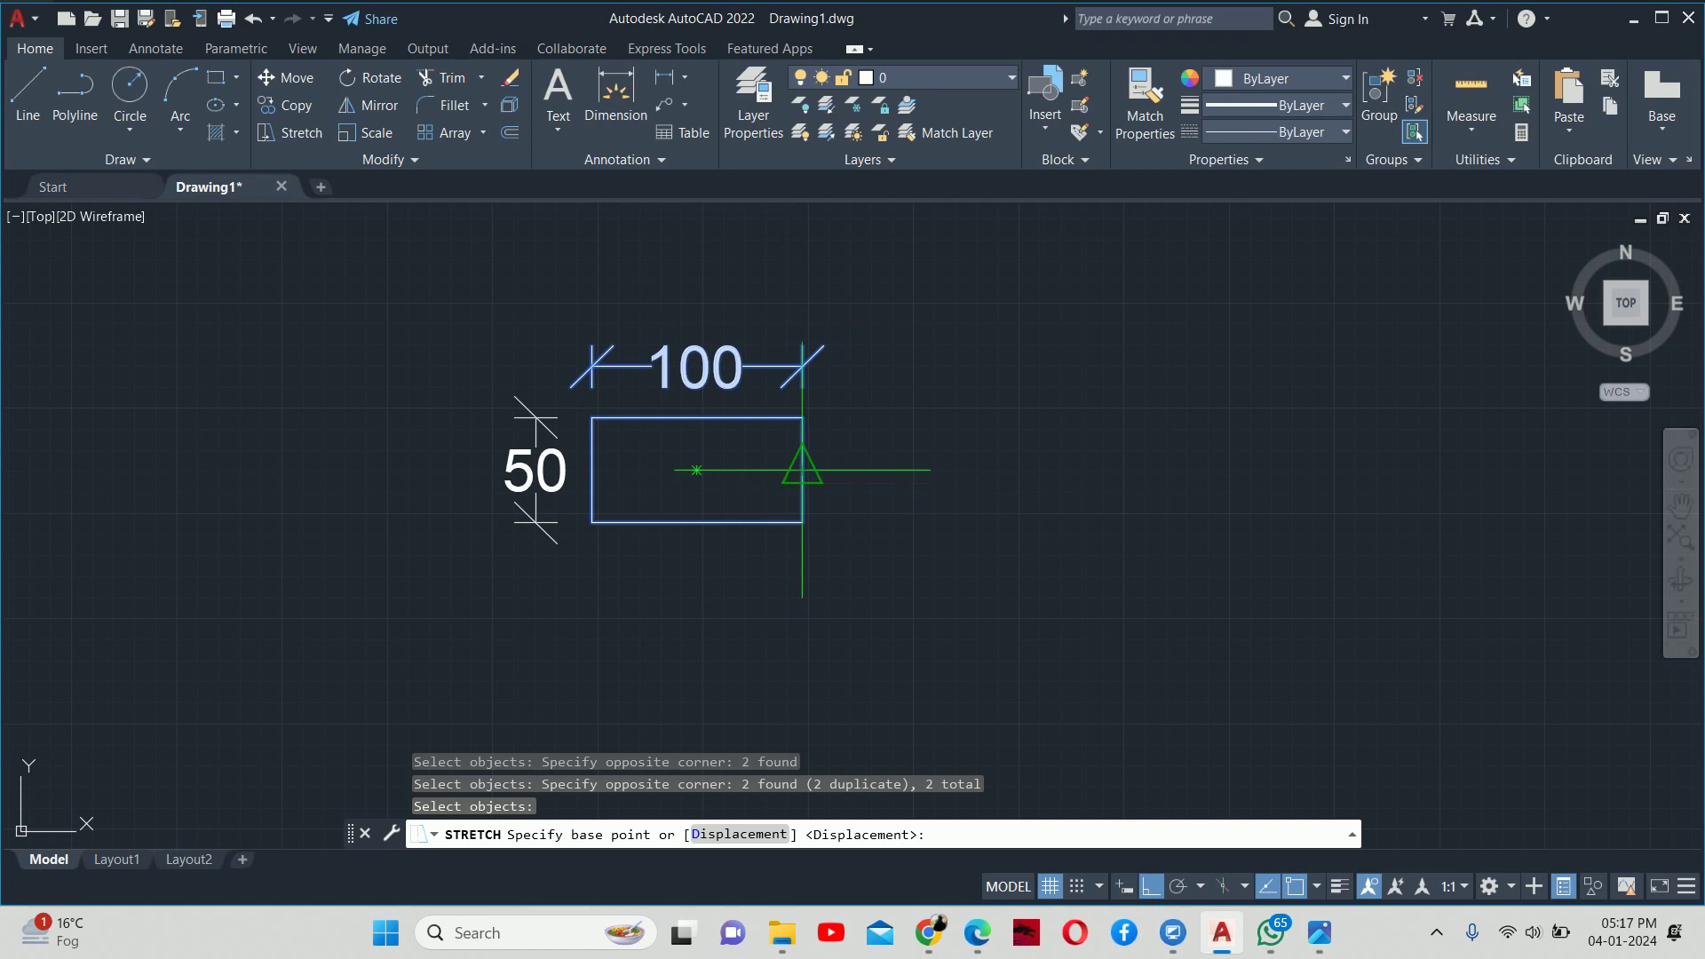
- Stretch the right edge 20 units horizontally so the length becomes 120
{"action": "left_click", "coordinate": [802, 470]}
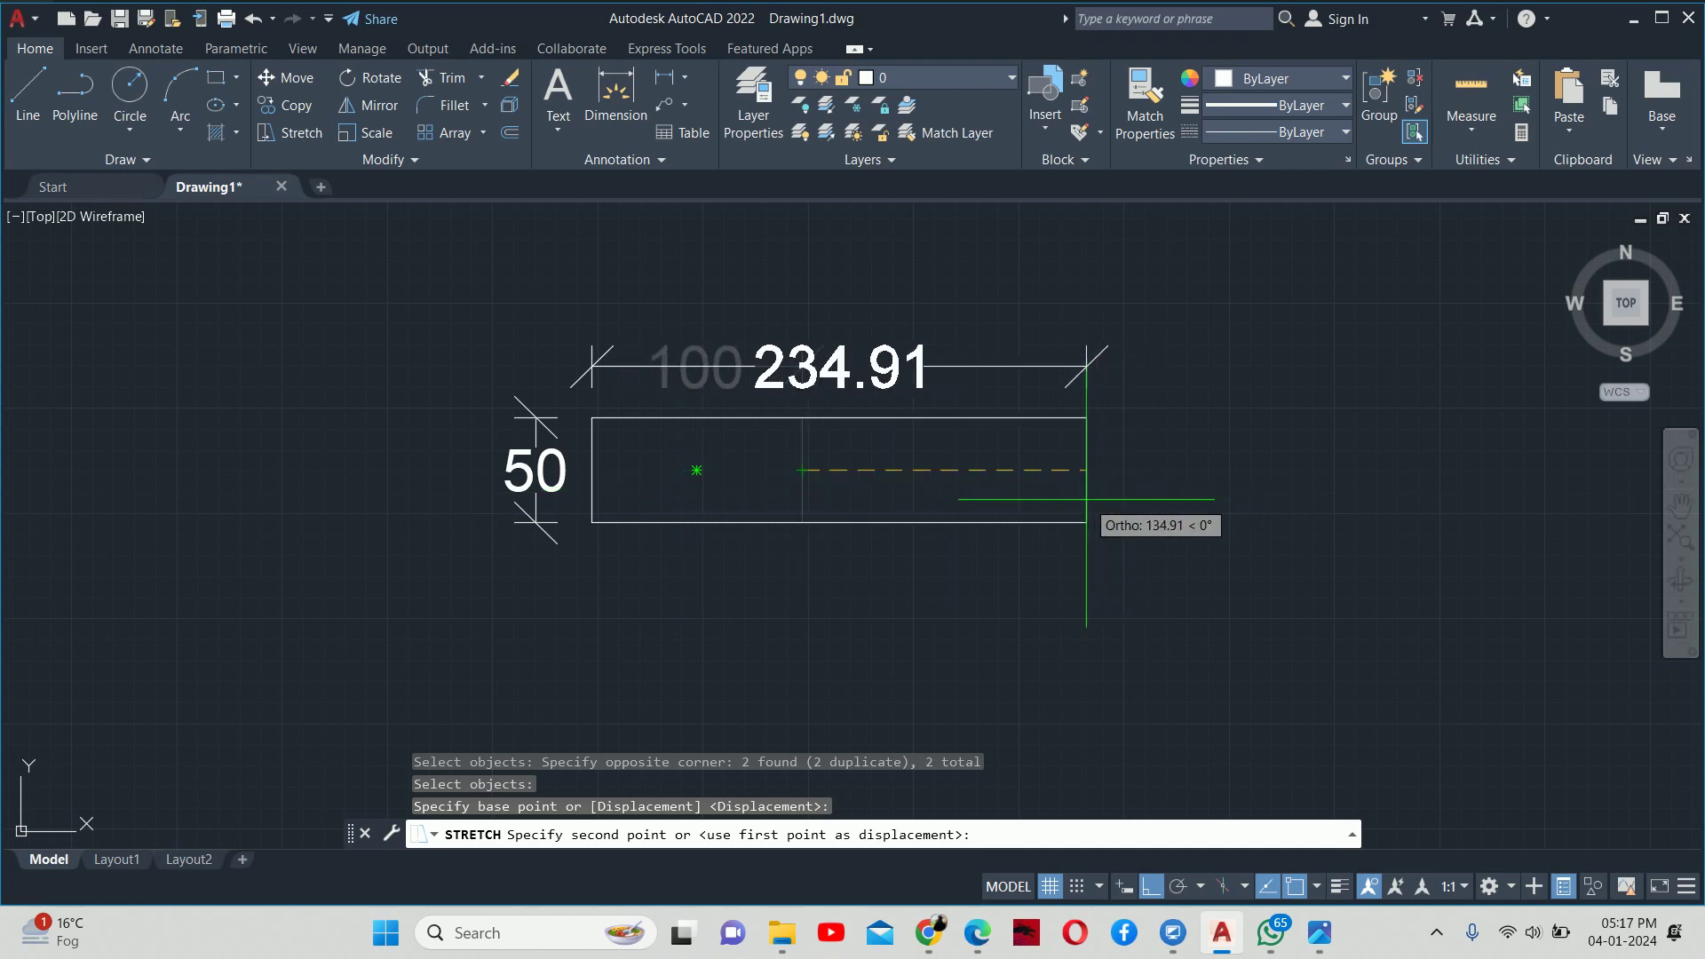
{"action": "key", "text": "F8"}
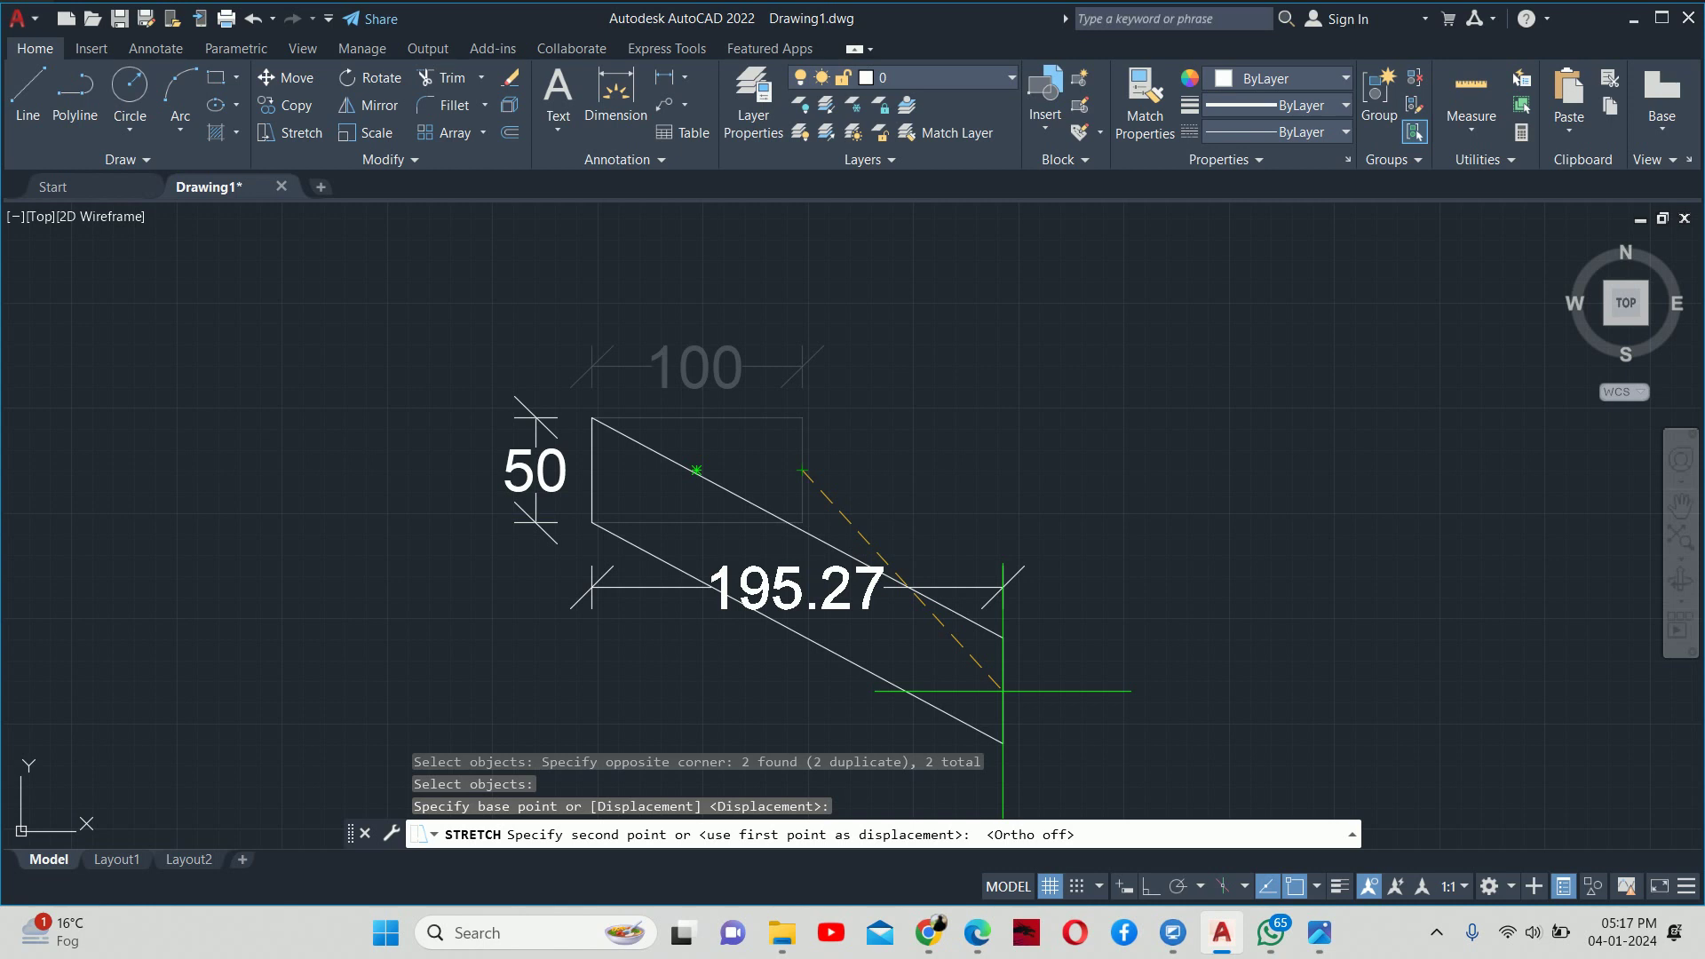
{"action": "key", "text": "F8"}
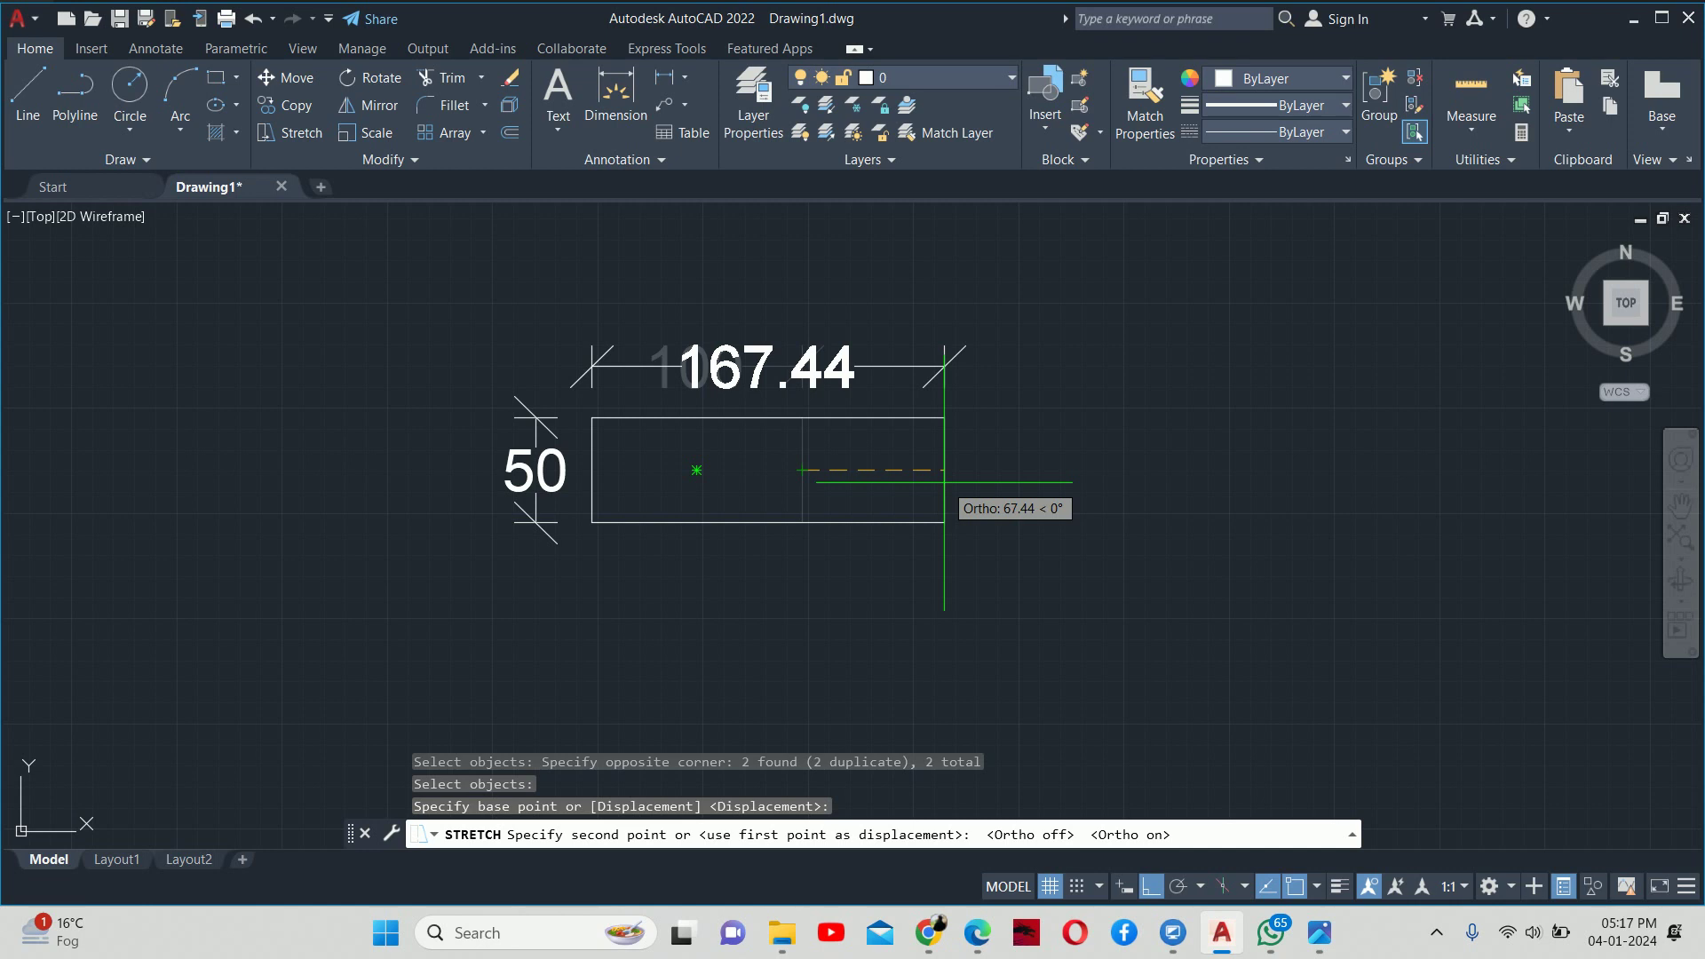
{"action": "type", "text": "20"}
{"action": "key", "text": "Return"}
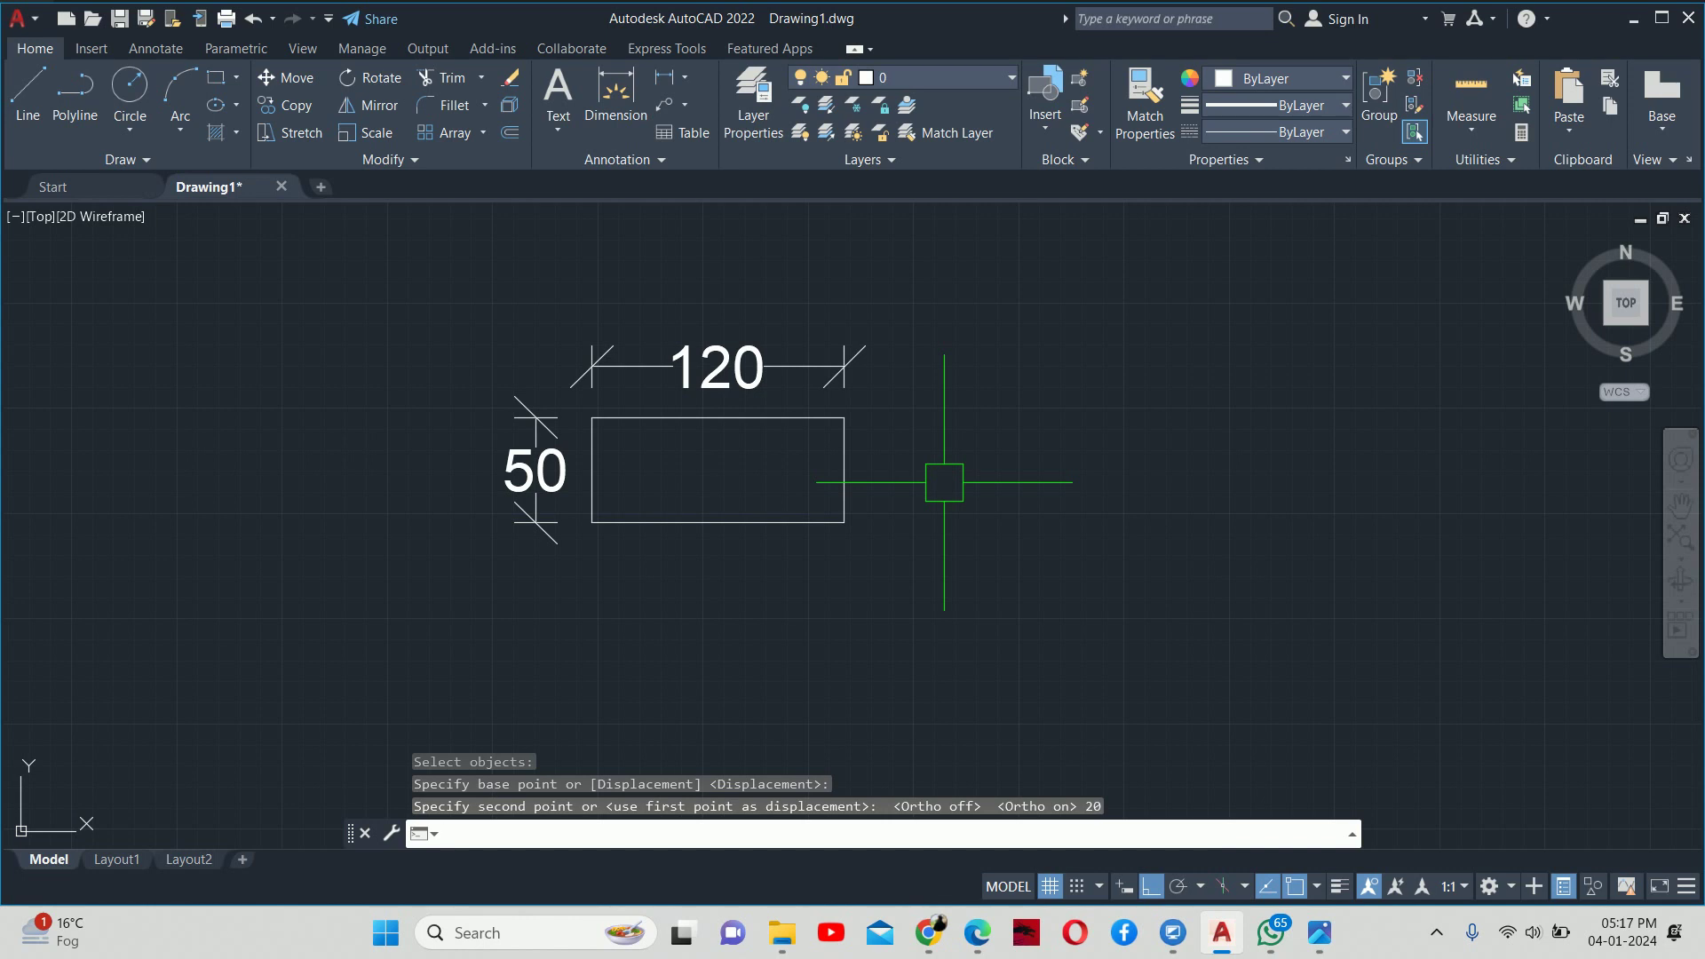
- Window-select the 50 dimension for stretching, then abandon that stretch
{"action": "key", "text": "Escape"}
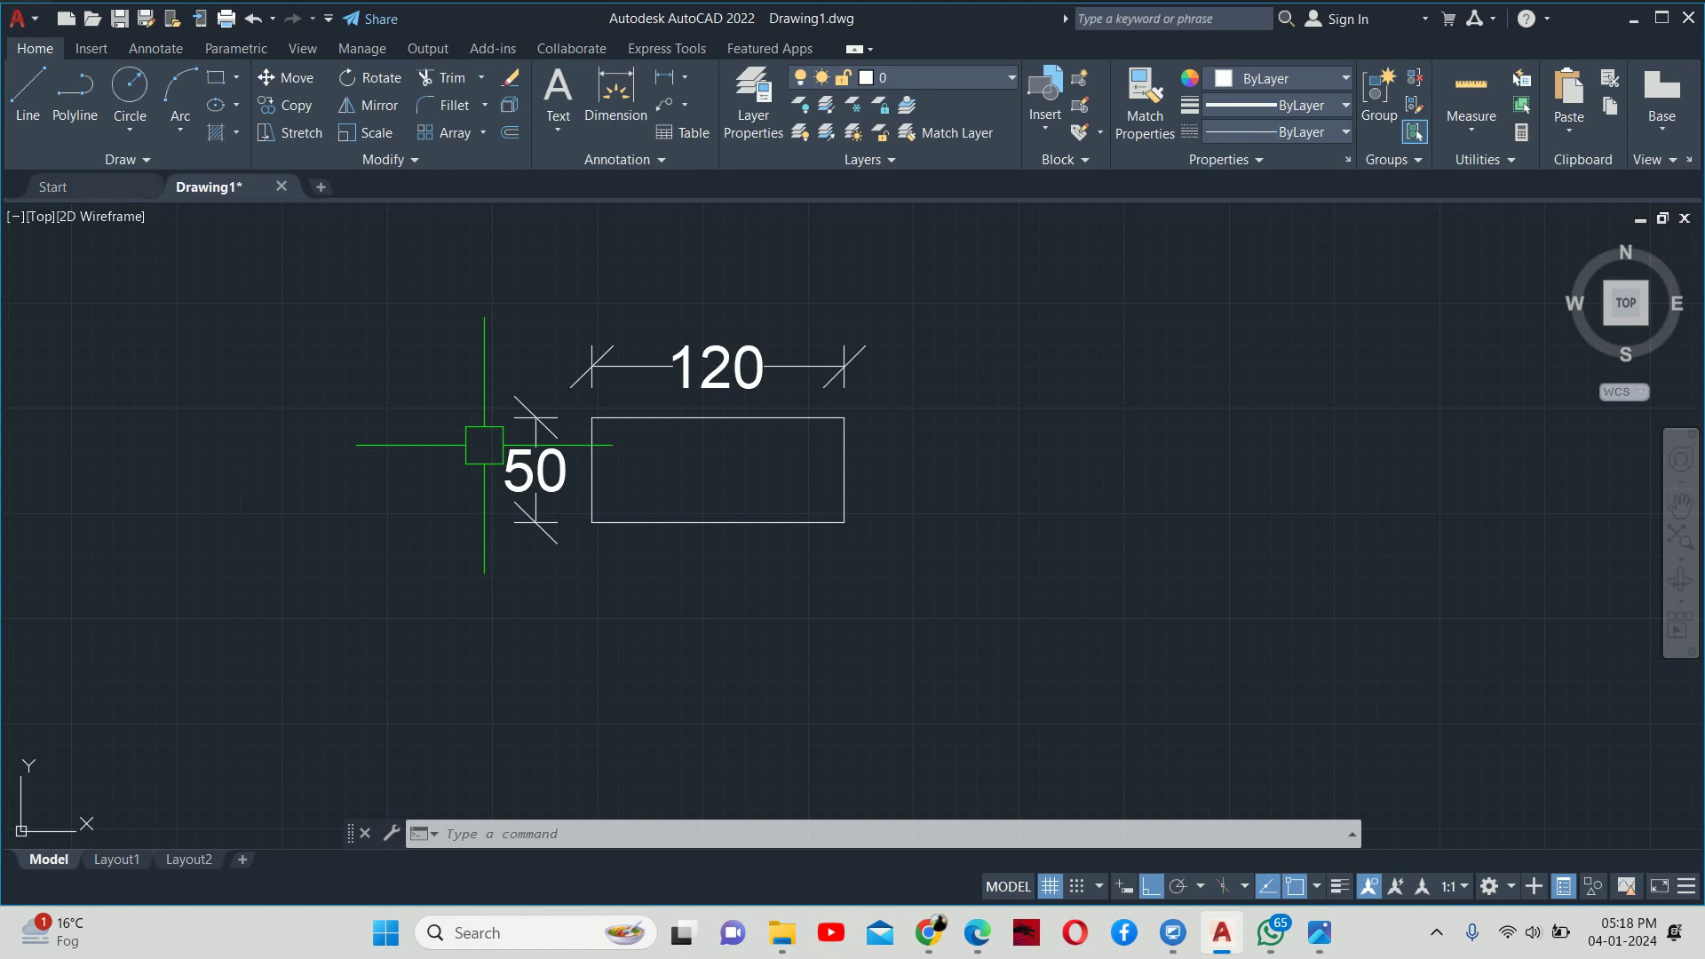
{"action": "type", "text": "s"}
{"action": "key", "text": "Return"}
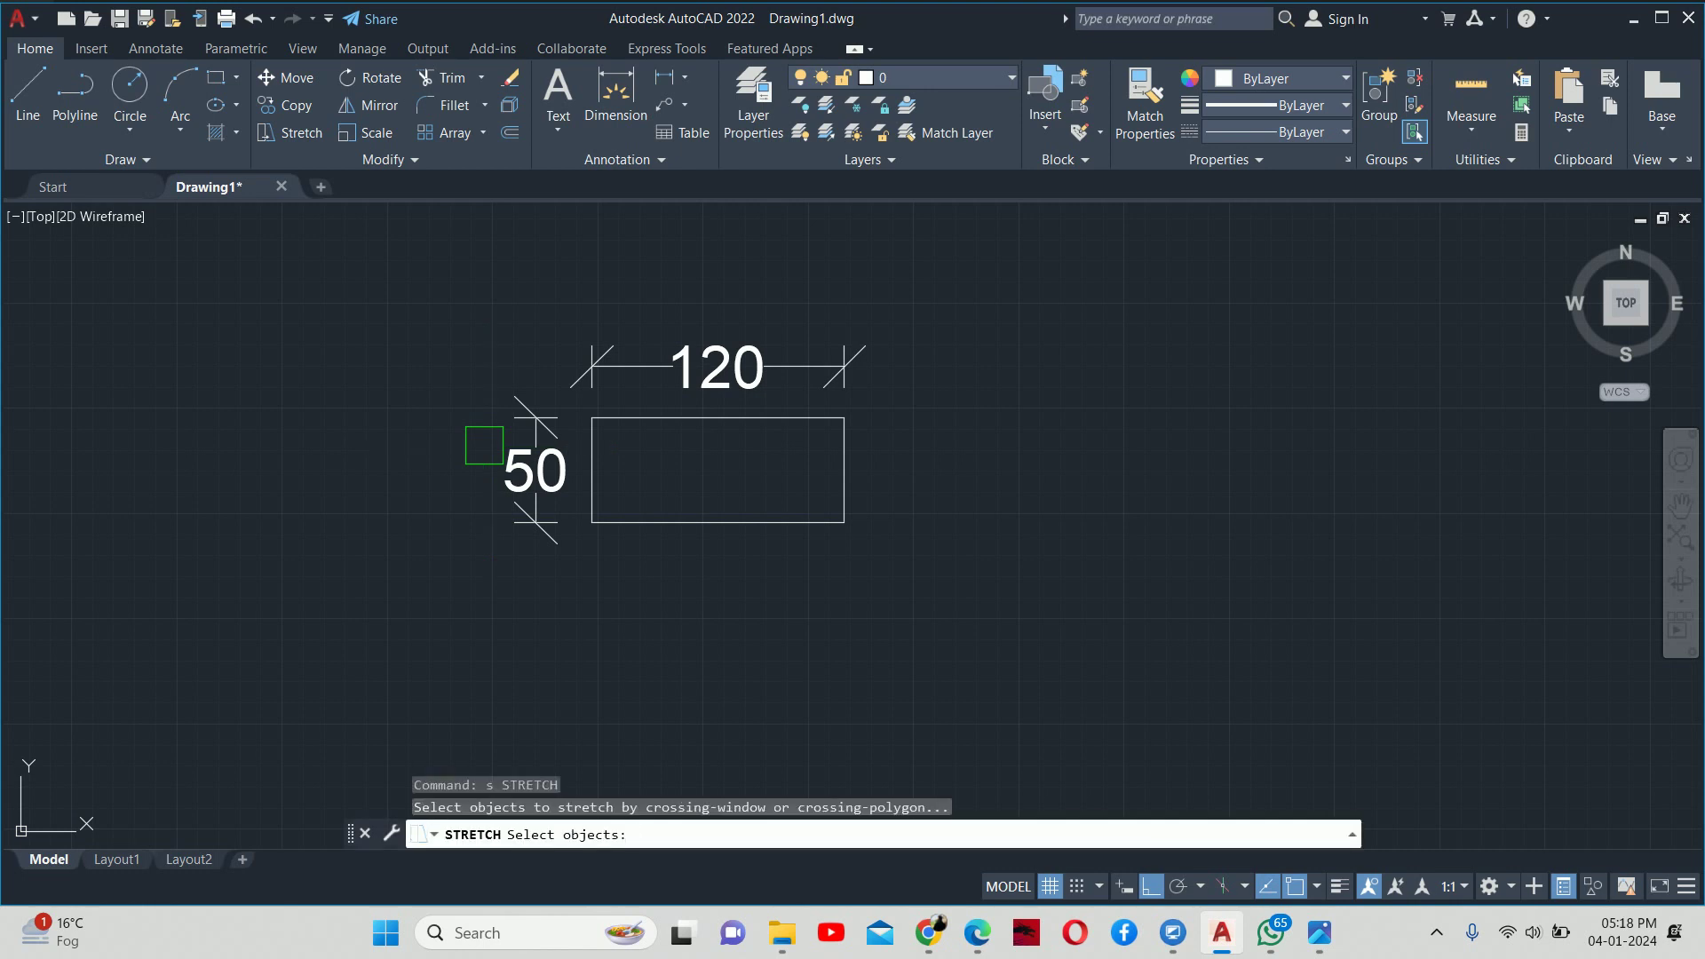
{"action": "left_click", "coordinate": [367, 261]}
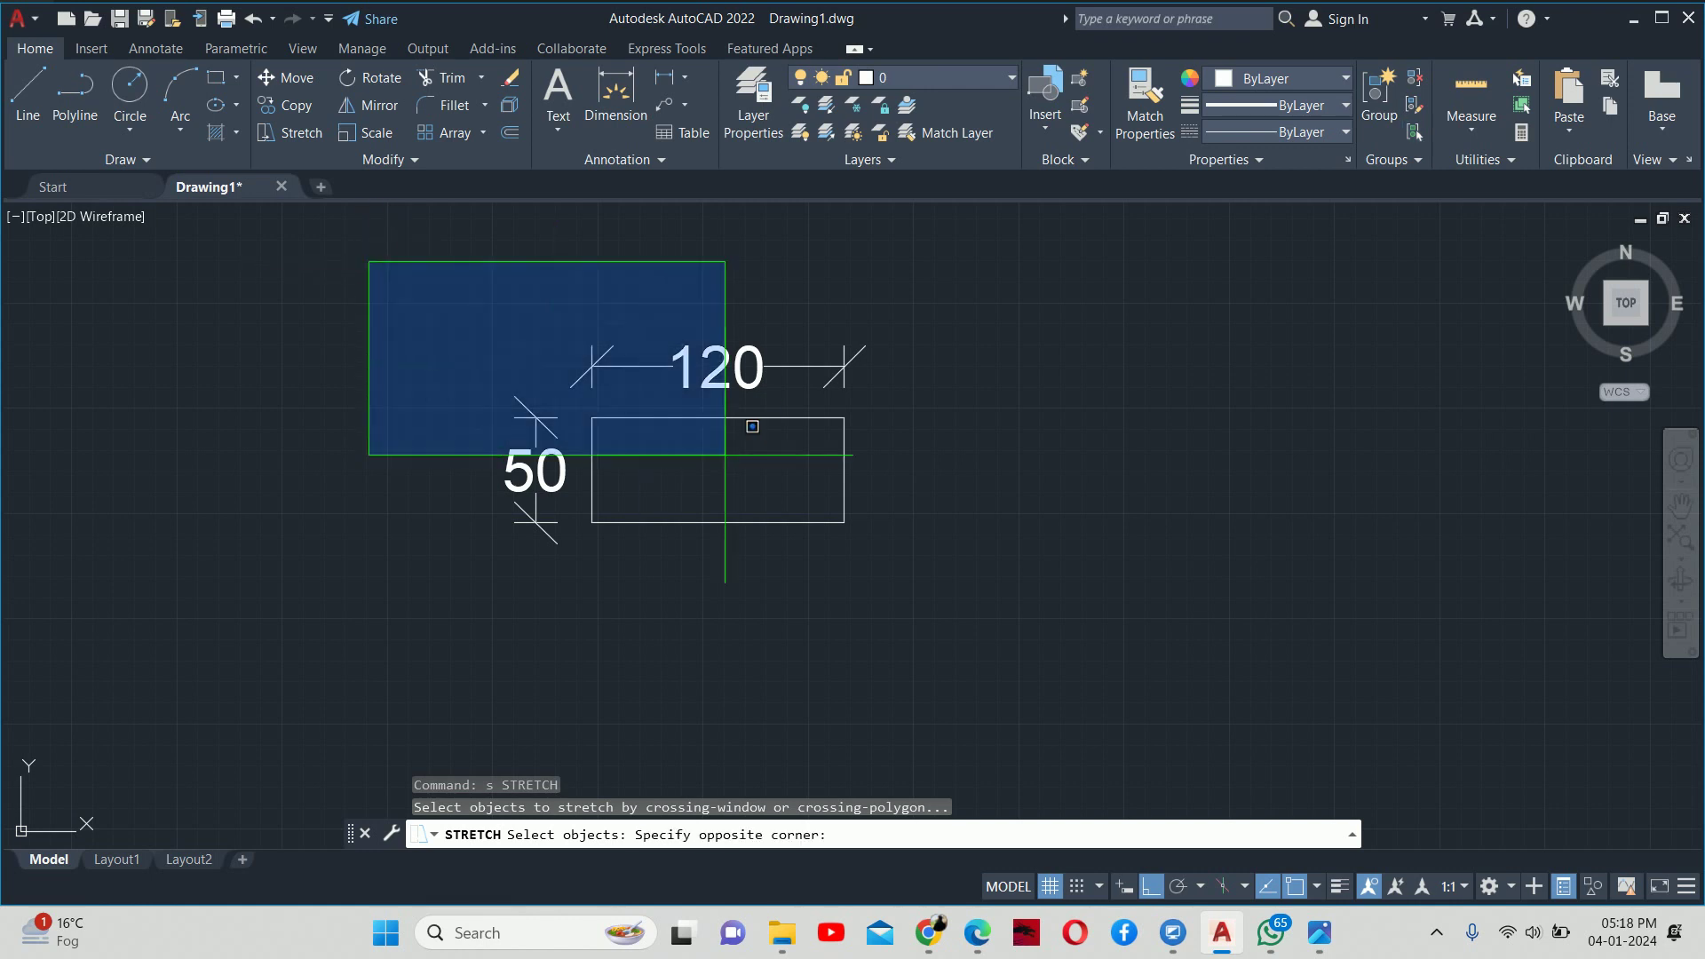
{"action": "left_click", "coordinate": [795, 639]}
{"action": "key", "text": "Return"}
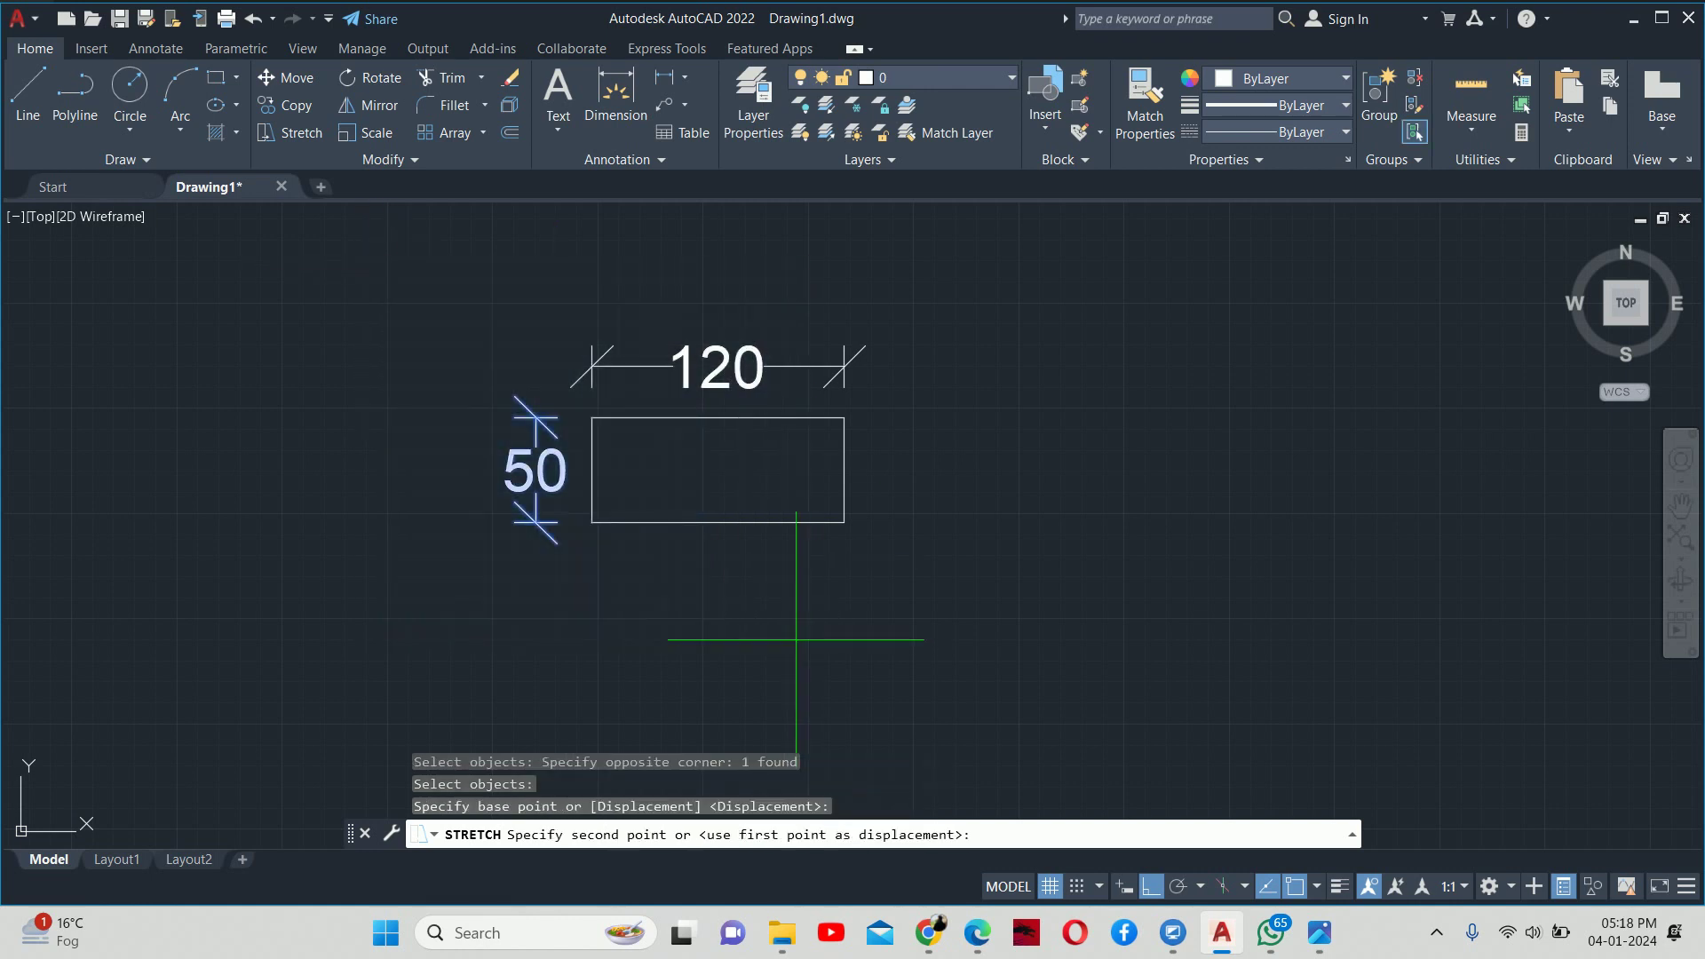
{"action": "key", "text": "Escape"}
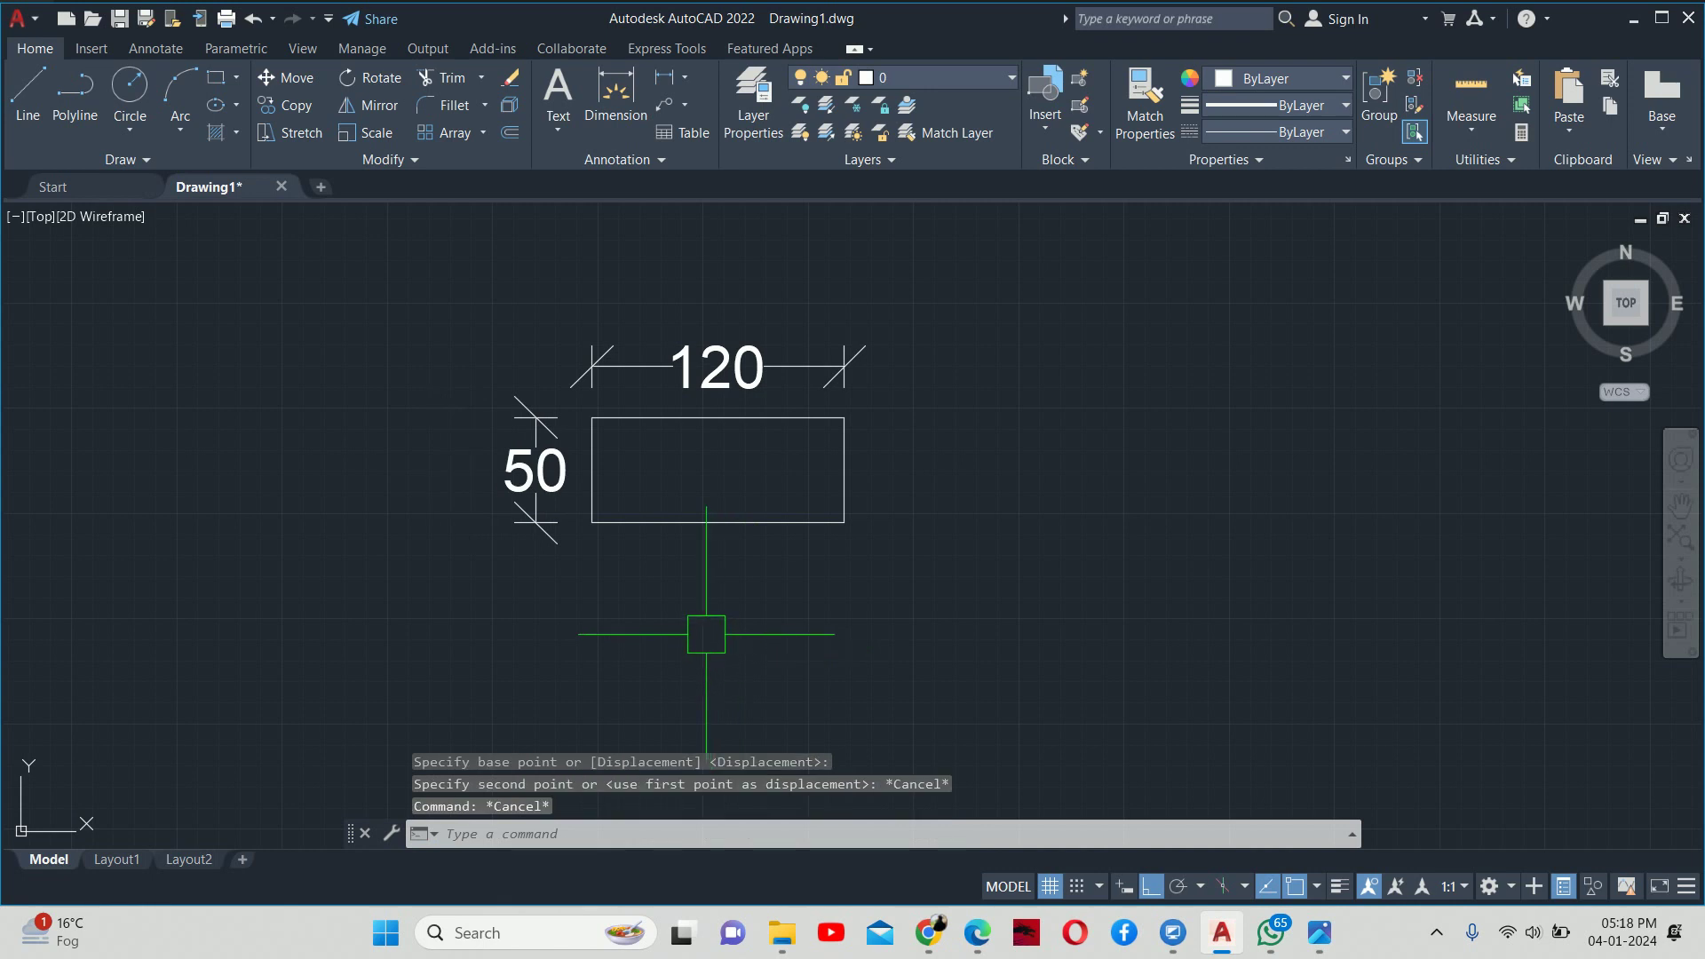
- Try two empty selection windows, cancel, and restart STRETCH awaiting objects
{"action": "key", "text": "Return"}
{"action": "left_click", "coordinate": [552, 210]}
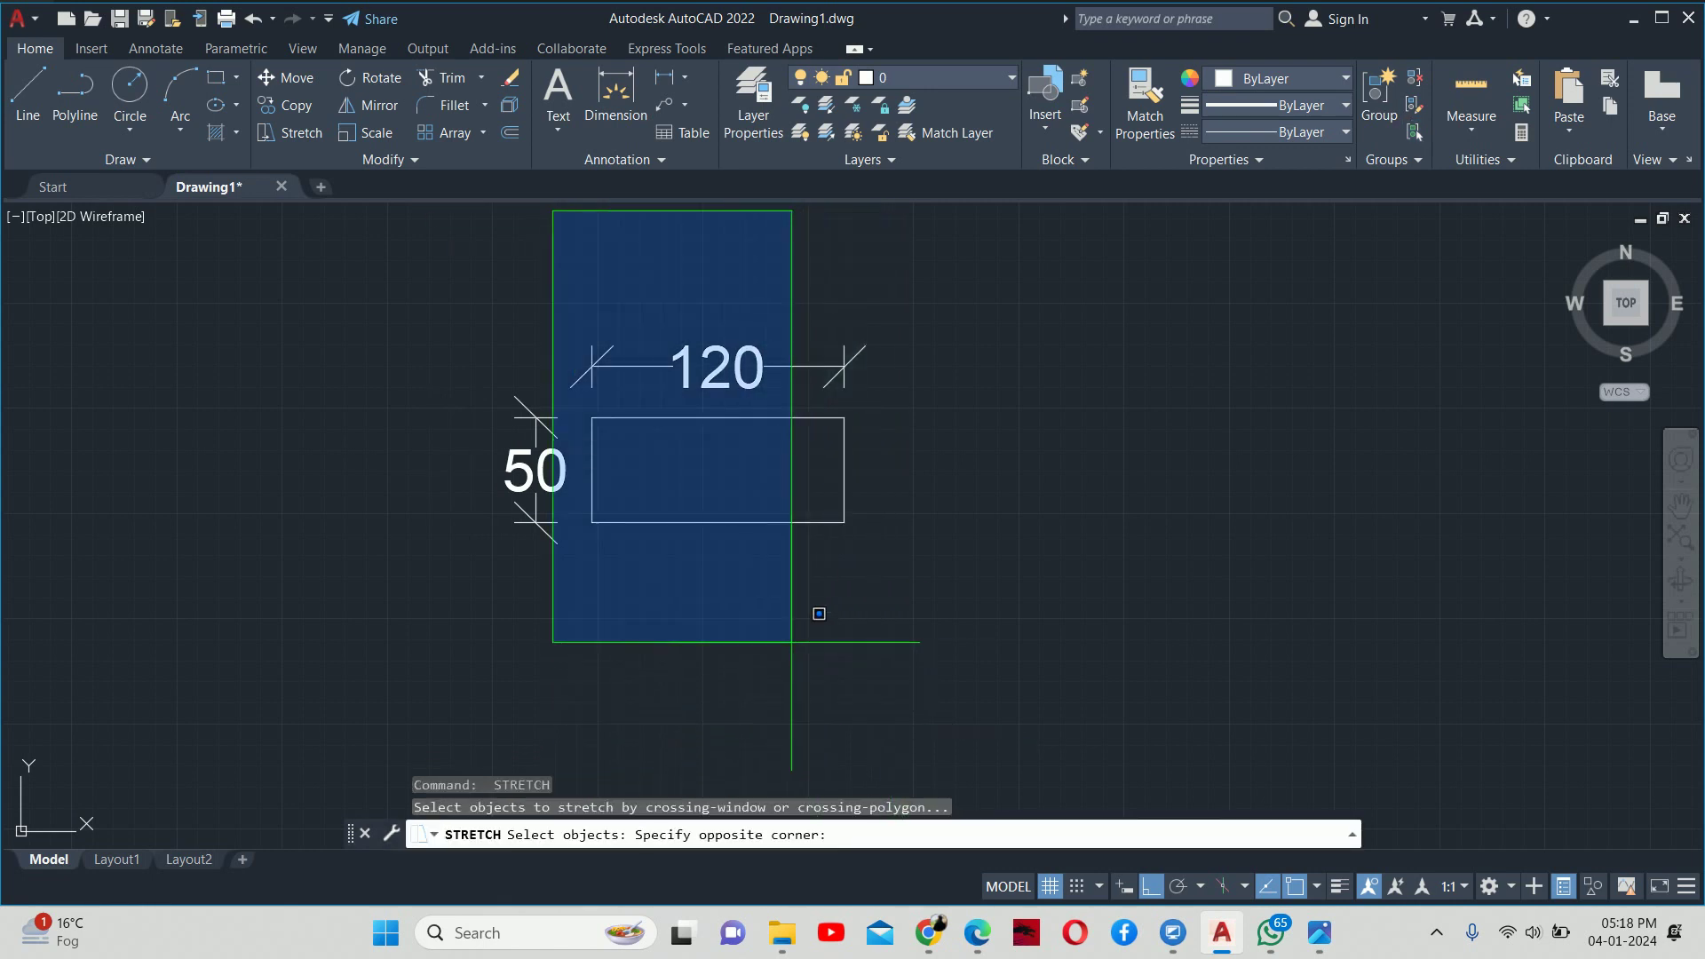
{"action": "left_click", "coordinate": [792, 641]}
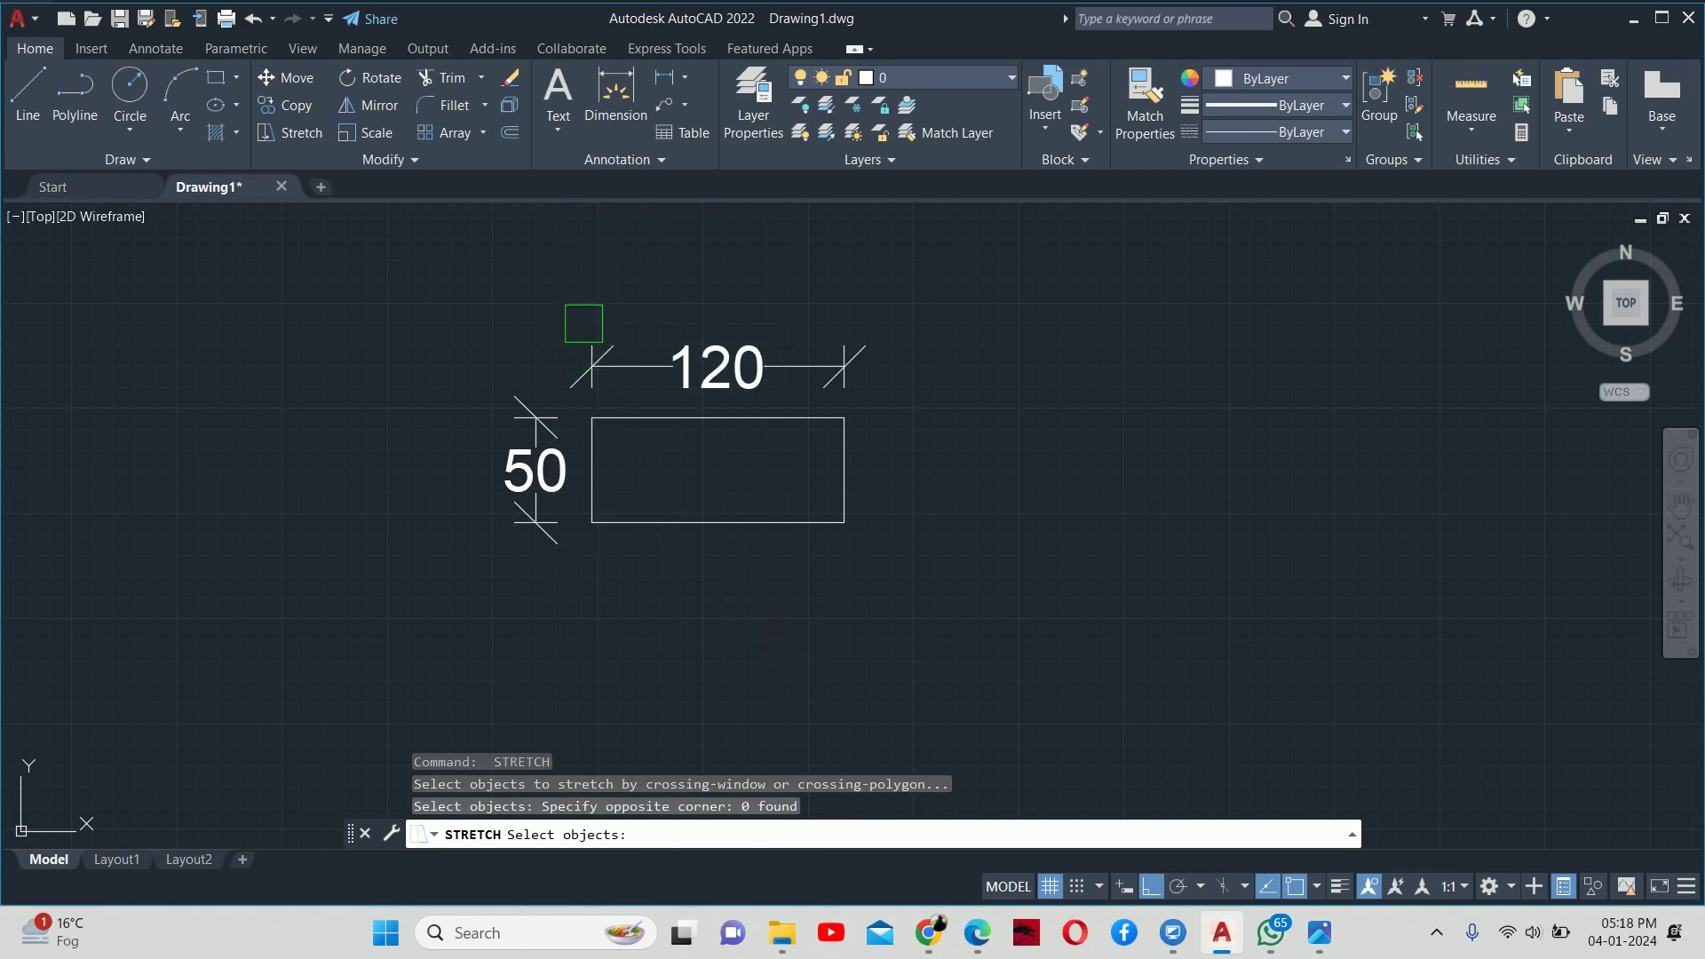
{"action": "left_click", "coordinate": [574, 291]}
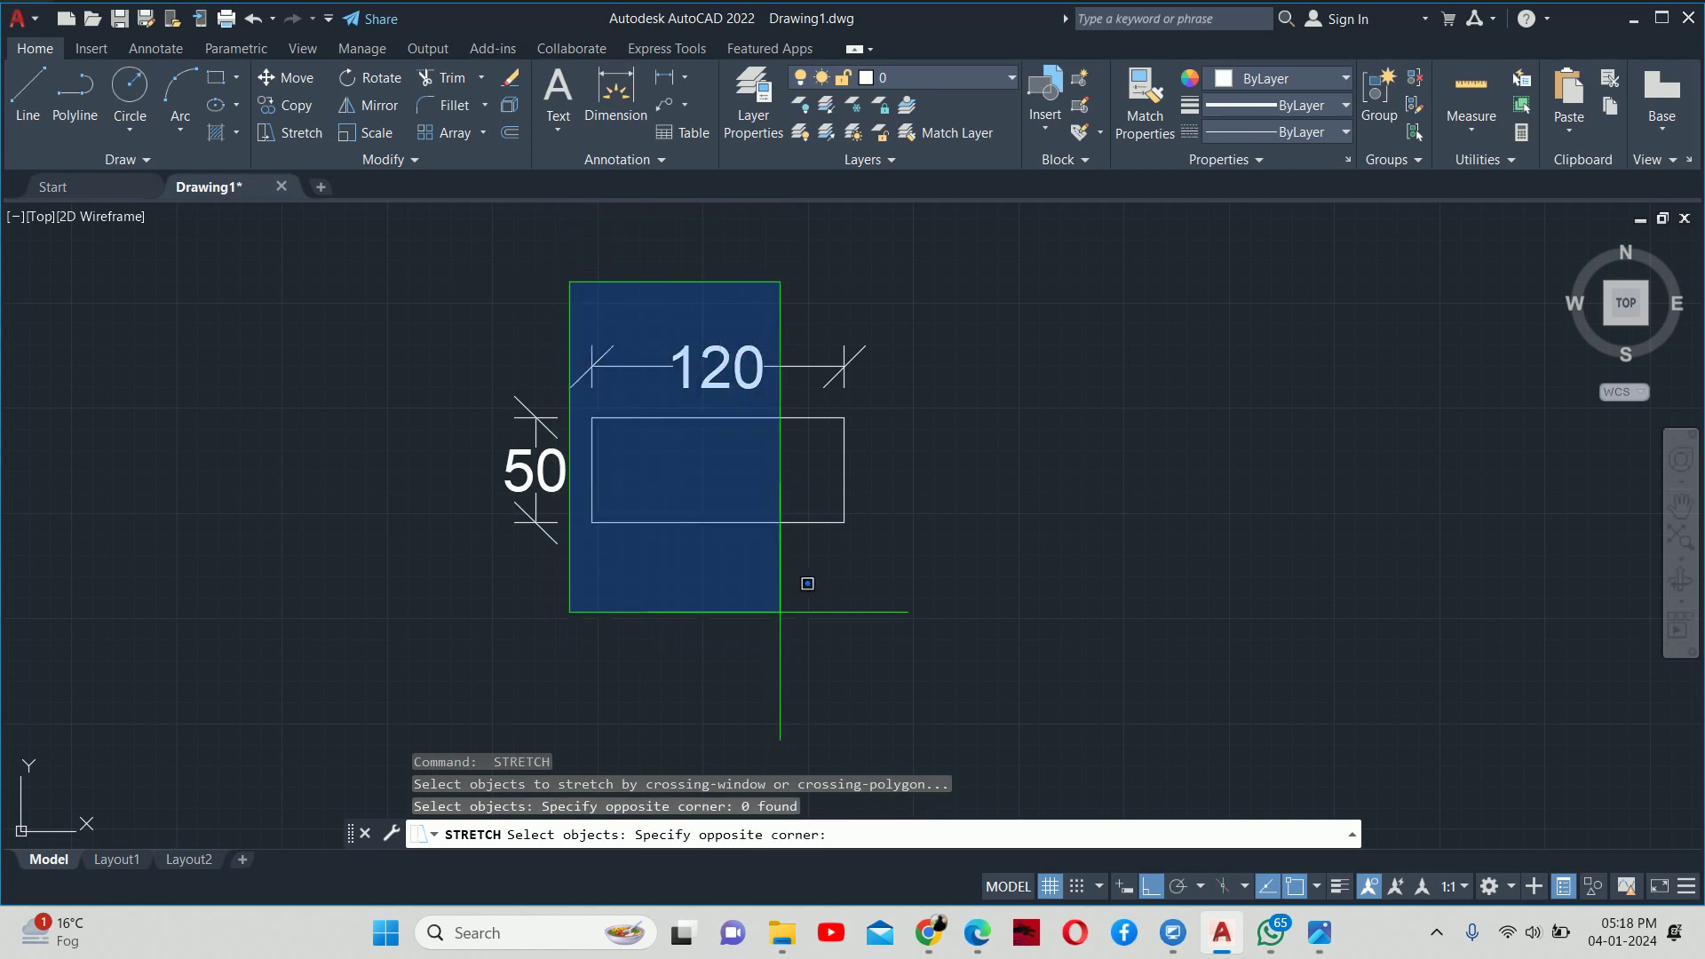
{"action": "left_click", "coordinate": [613, 382]}
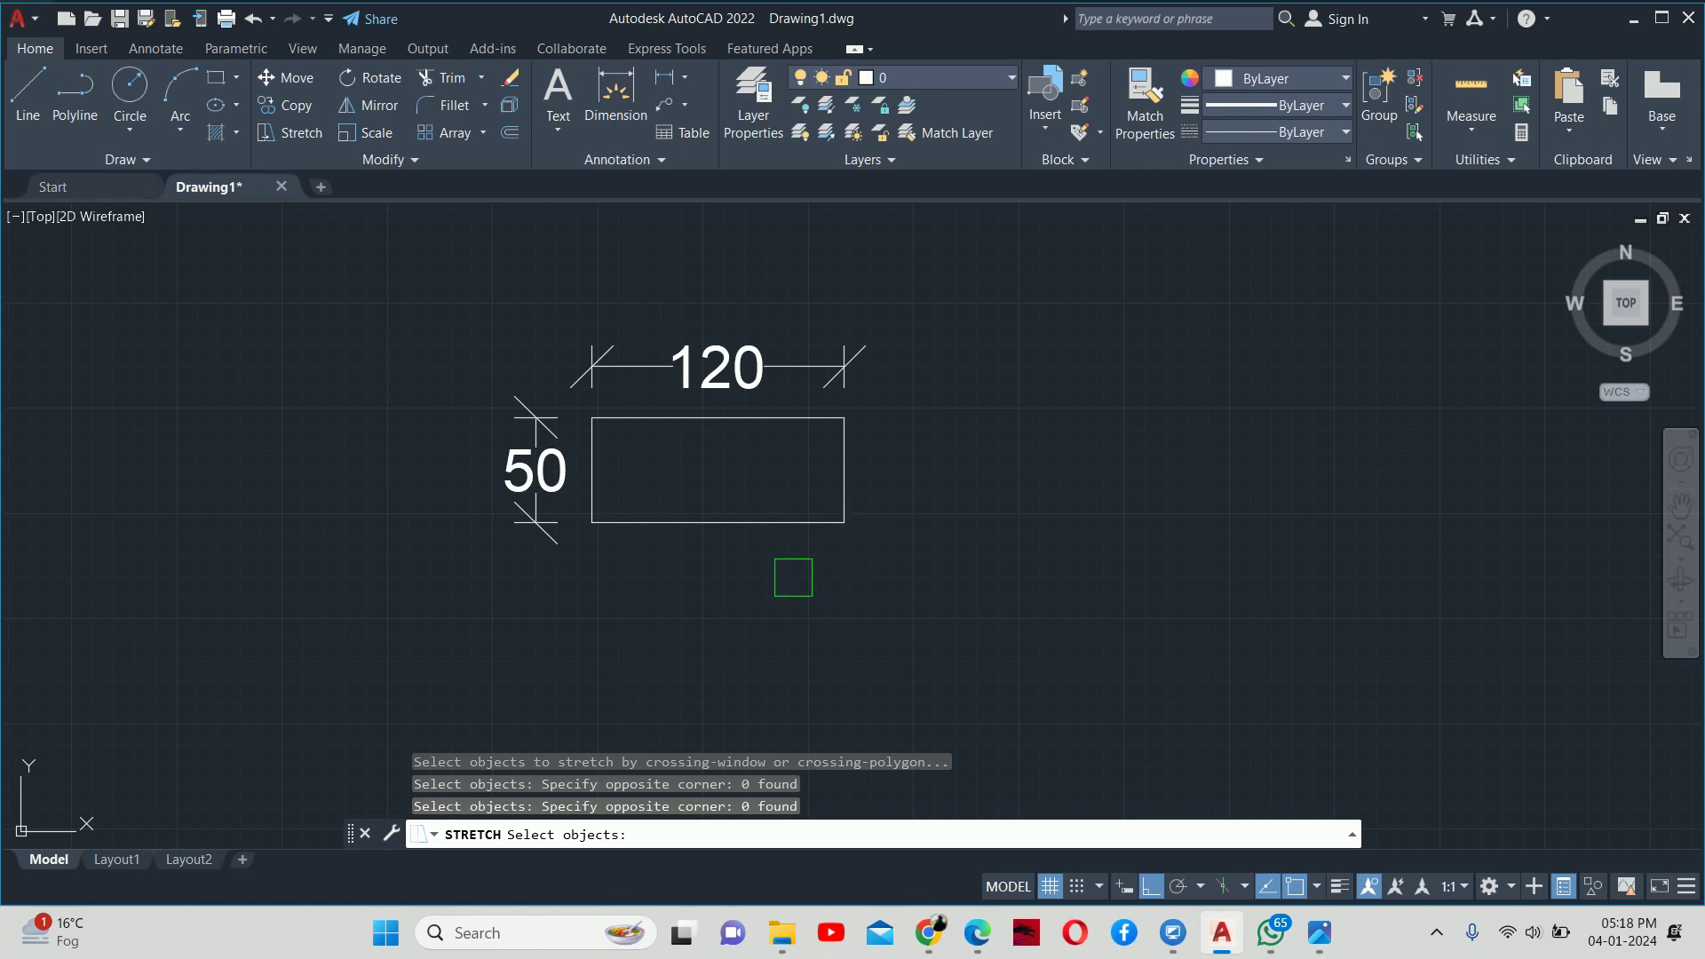
{"action": "key", "text": "Escape"}
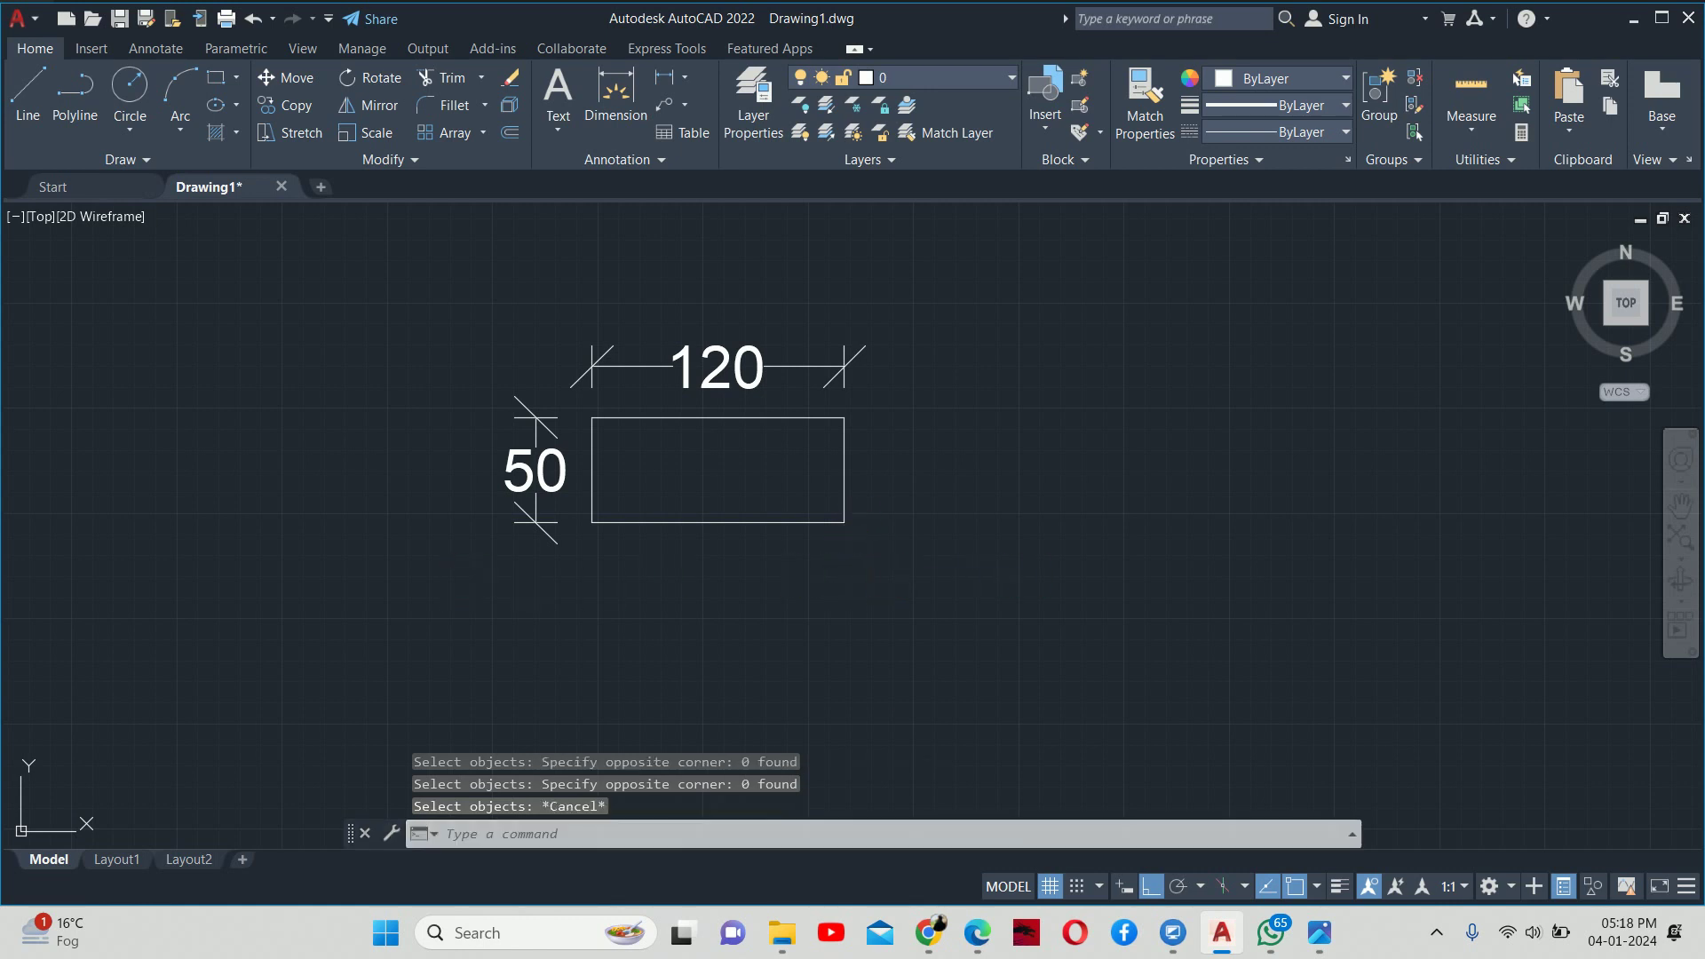
{"action": "type", "text": "s"}
{"action": "key", "text": "Return"}
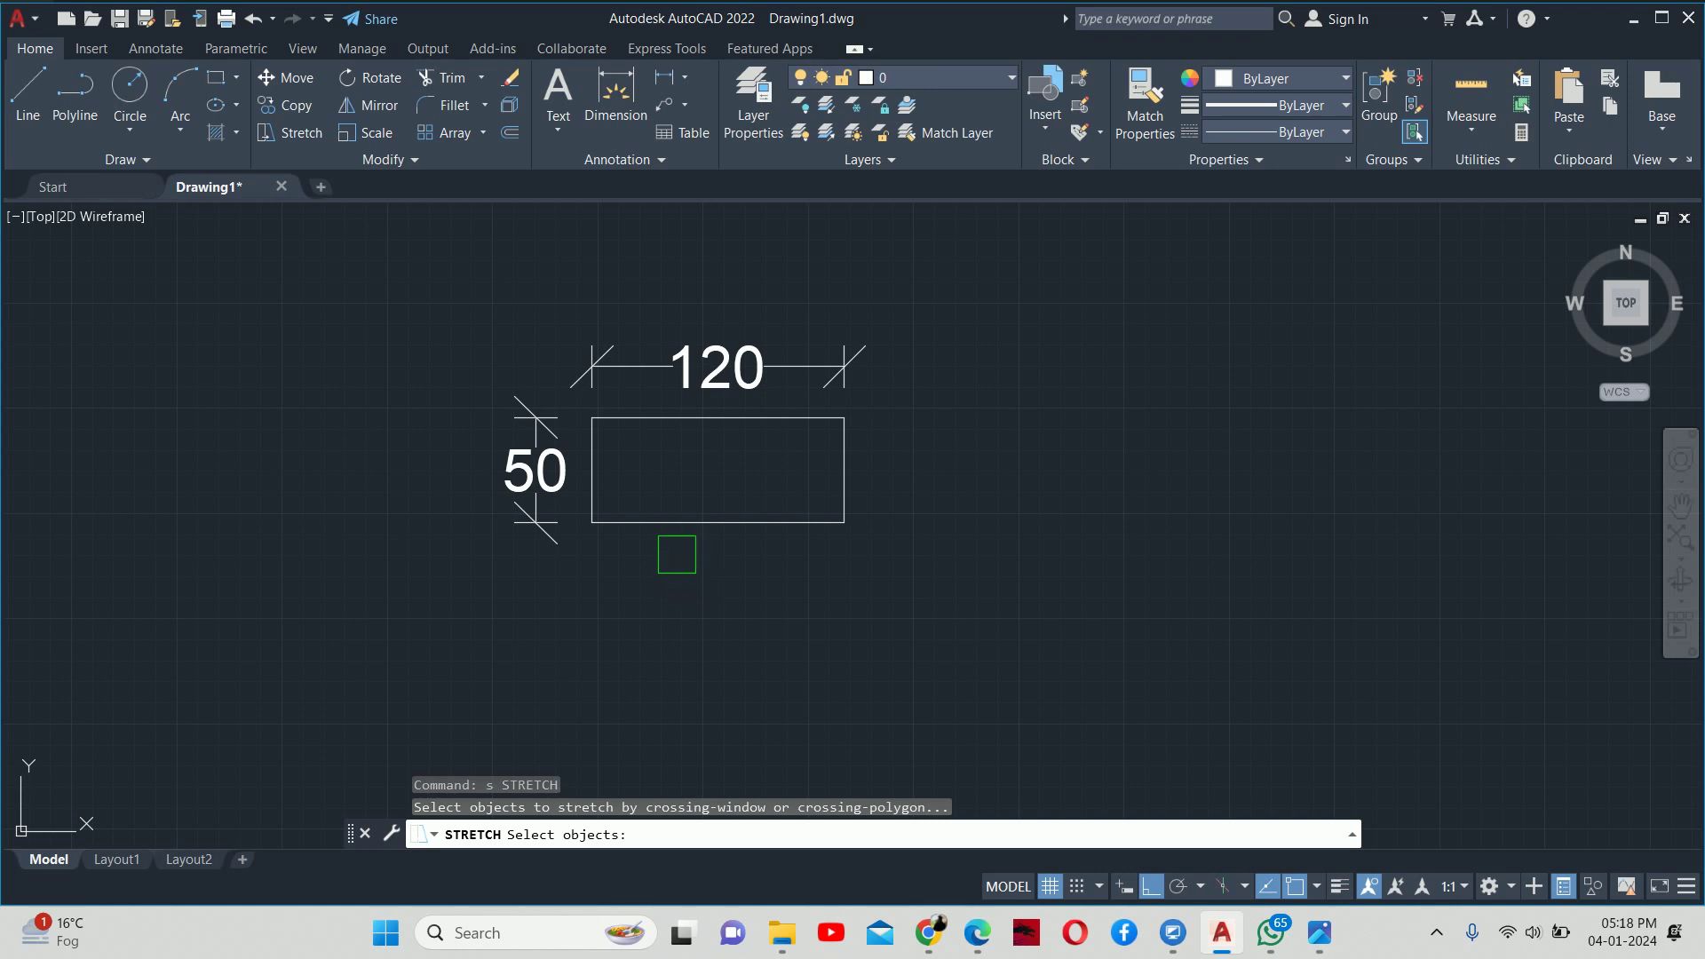
- Try crossing selections over the rectangle's bottom edge and height dimension, then abandon that stretch
{"action": "left_click", "coordinate": [671, 560]}
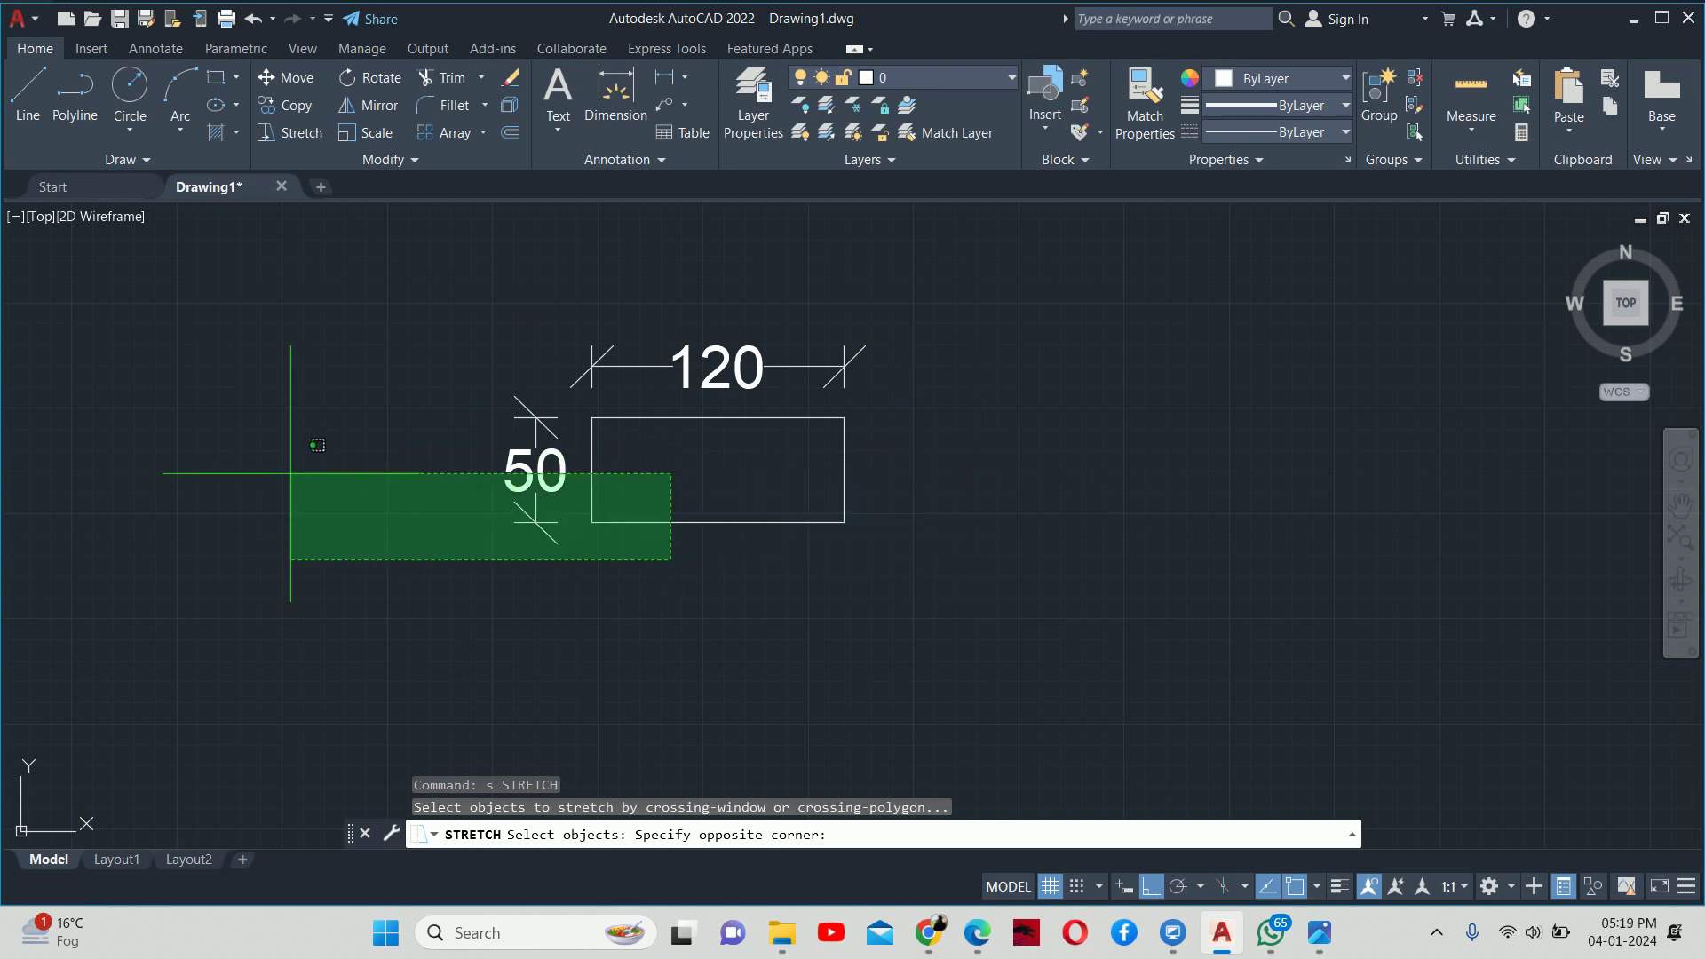
{"action": "left_click", "coordinate": [613, 578]}
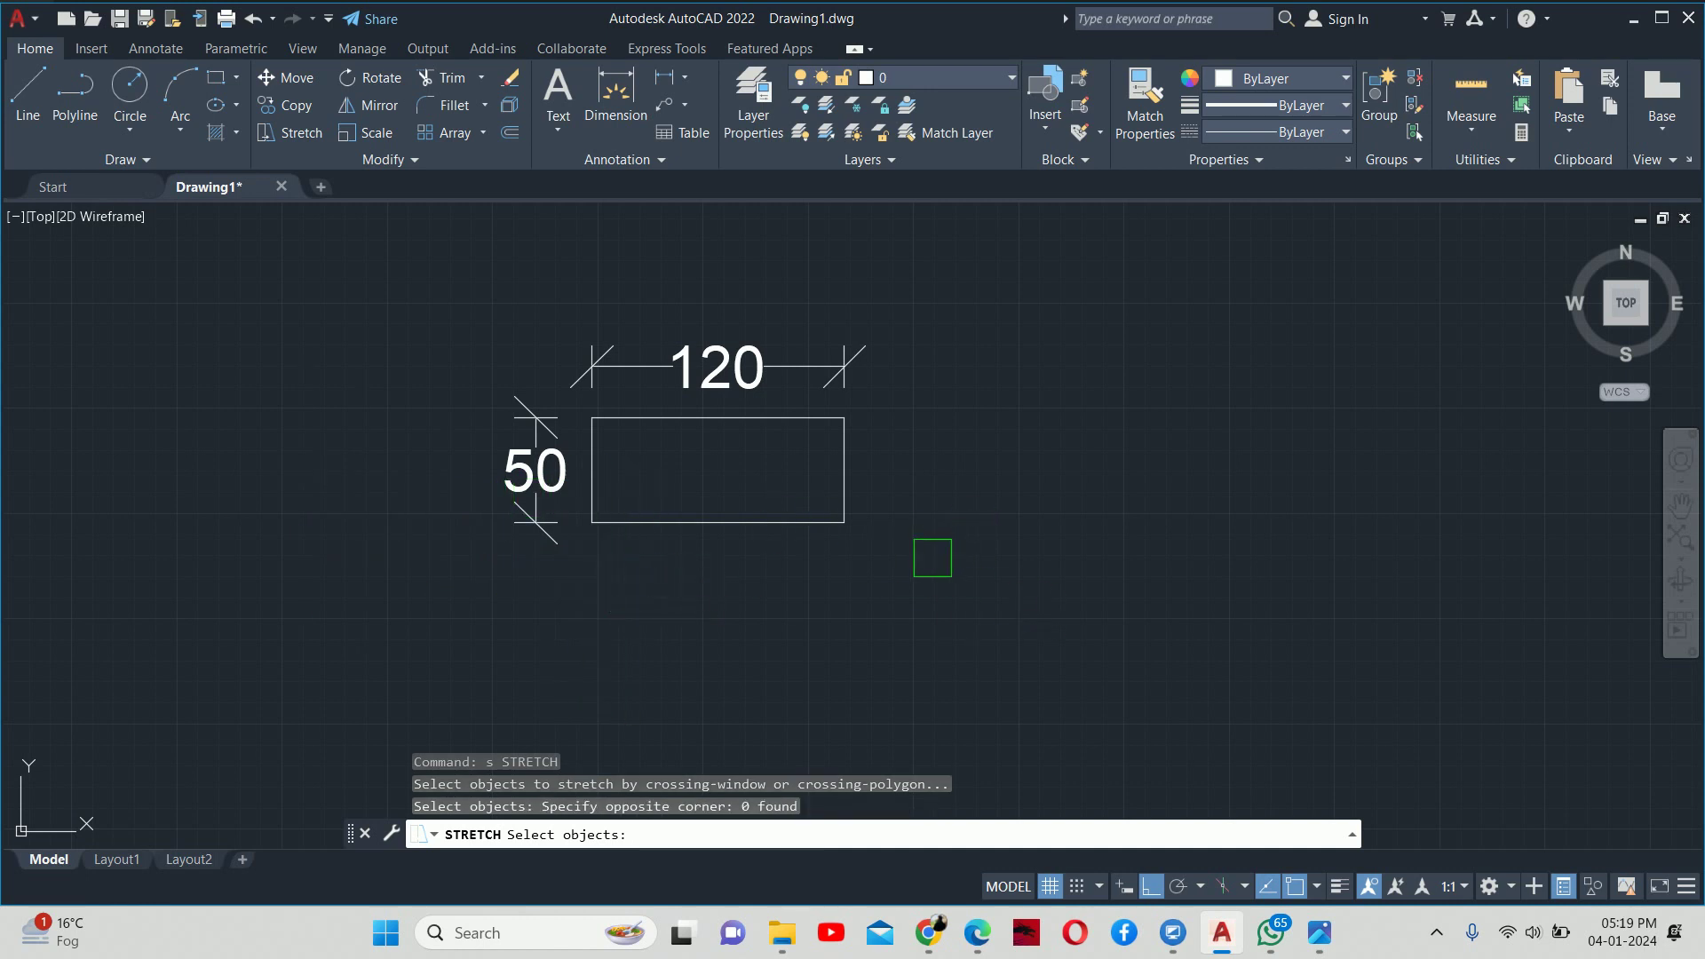
{"action": "left_click", "coordinate": [933, 557]}
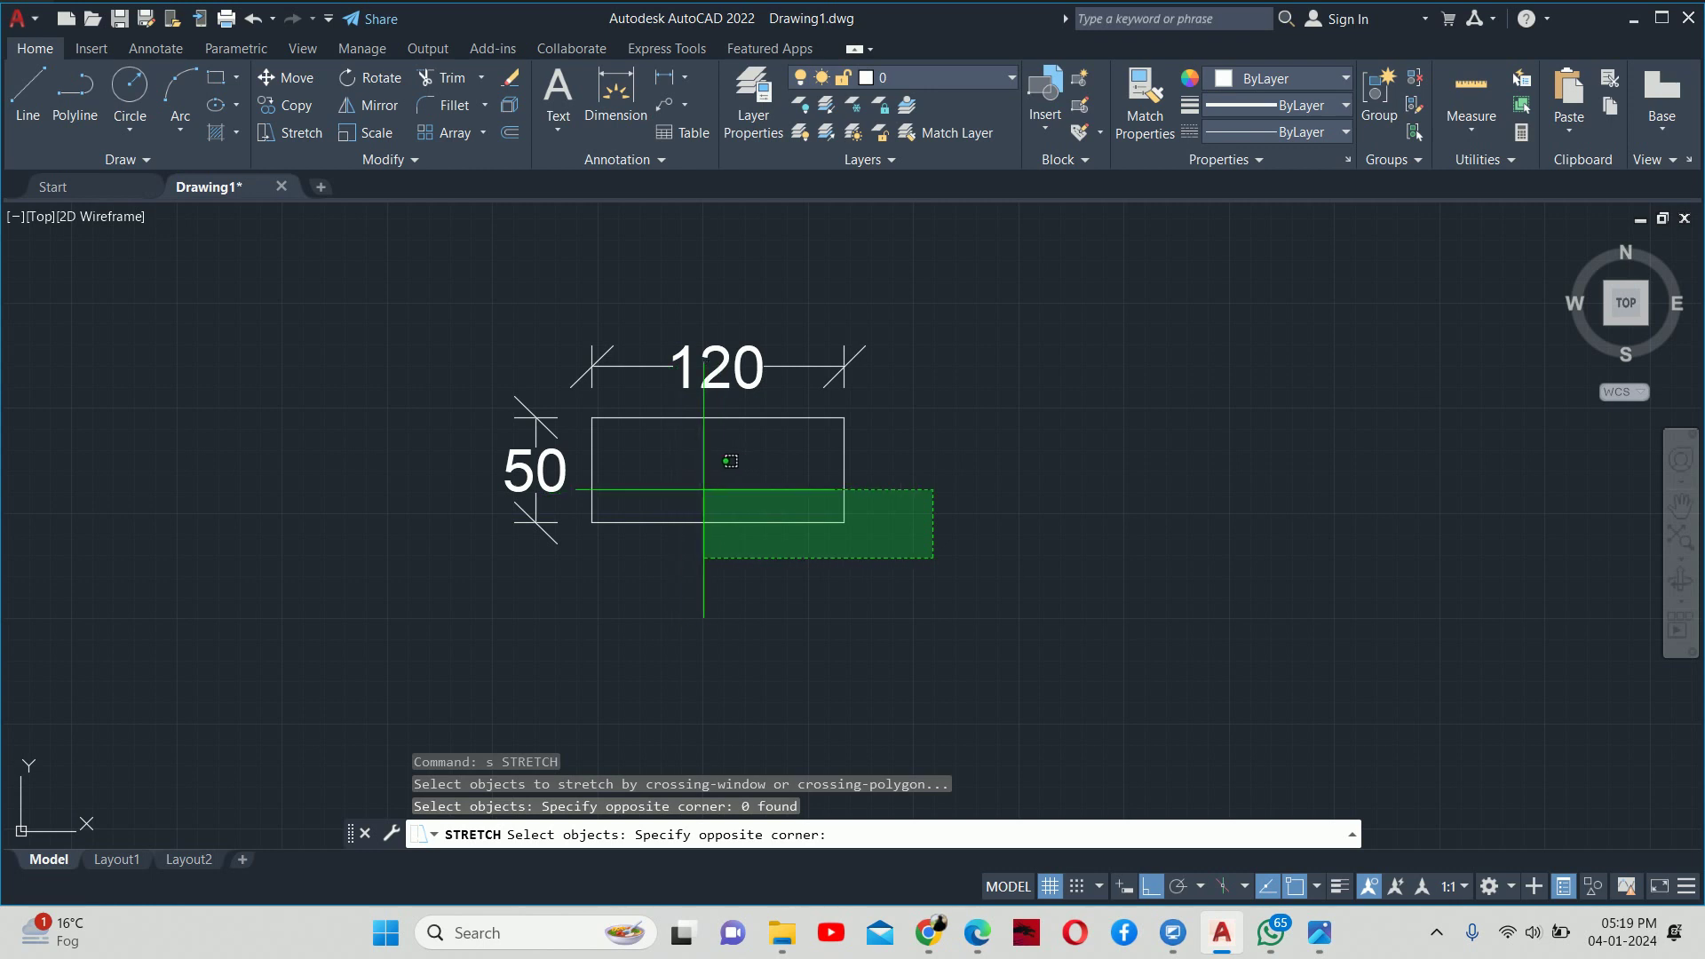
{"action": "left_click", "coordinate": [458, 498]}
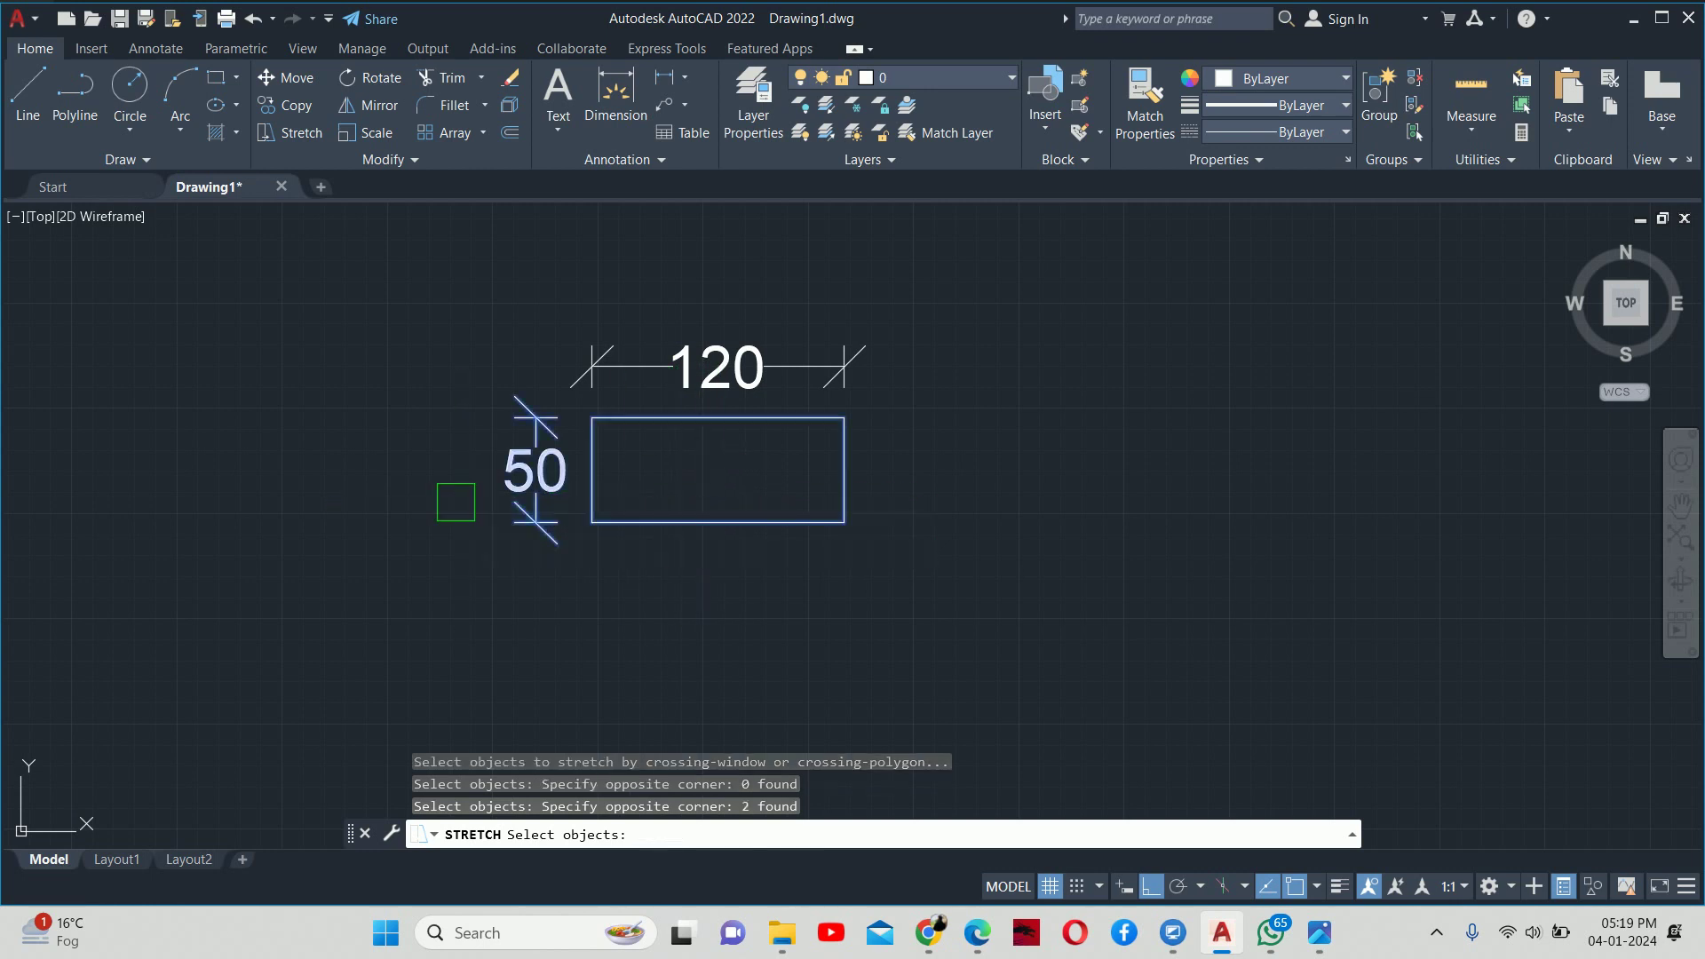
{"action": "key", "text": "Return"}
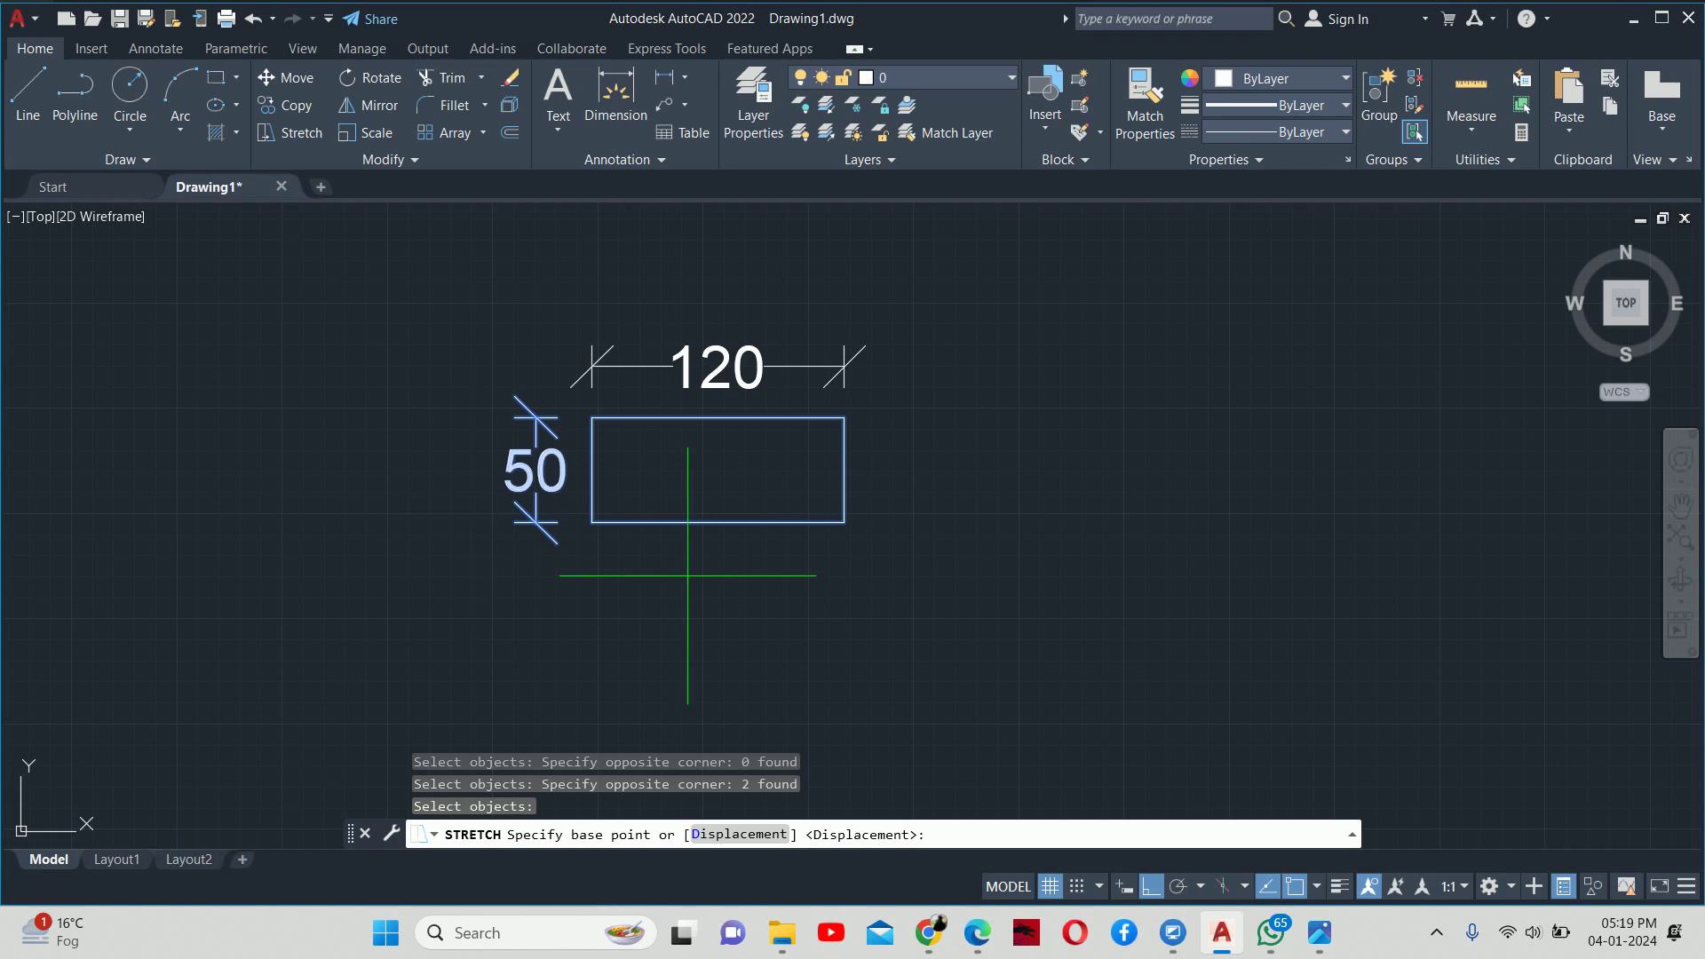
{"action": "key", "text": "Escape"}
- Restart STRETCH (S) and begin a right-to-left crossing window below the rectangle
{"action": "type", "text": "s"}
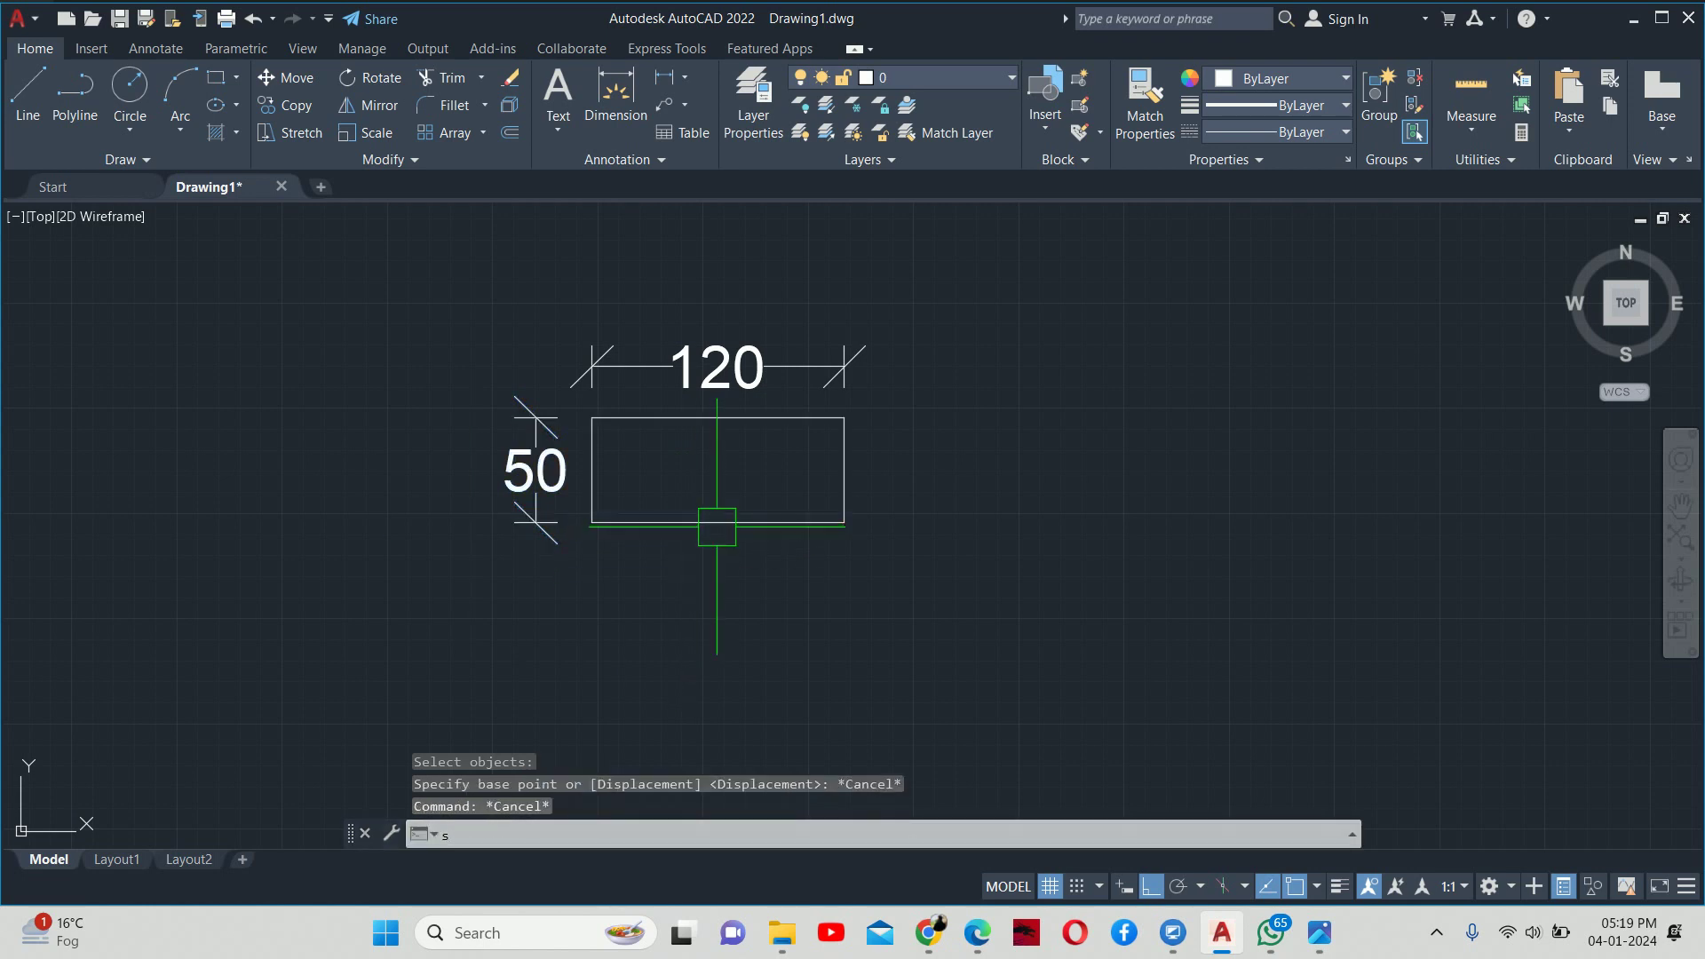
{"action": "key", "text": "Return"}
{"action": "left_click", "coordinate": [1035, 609]}
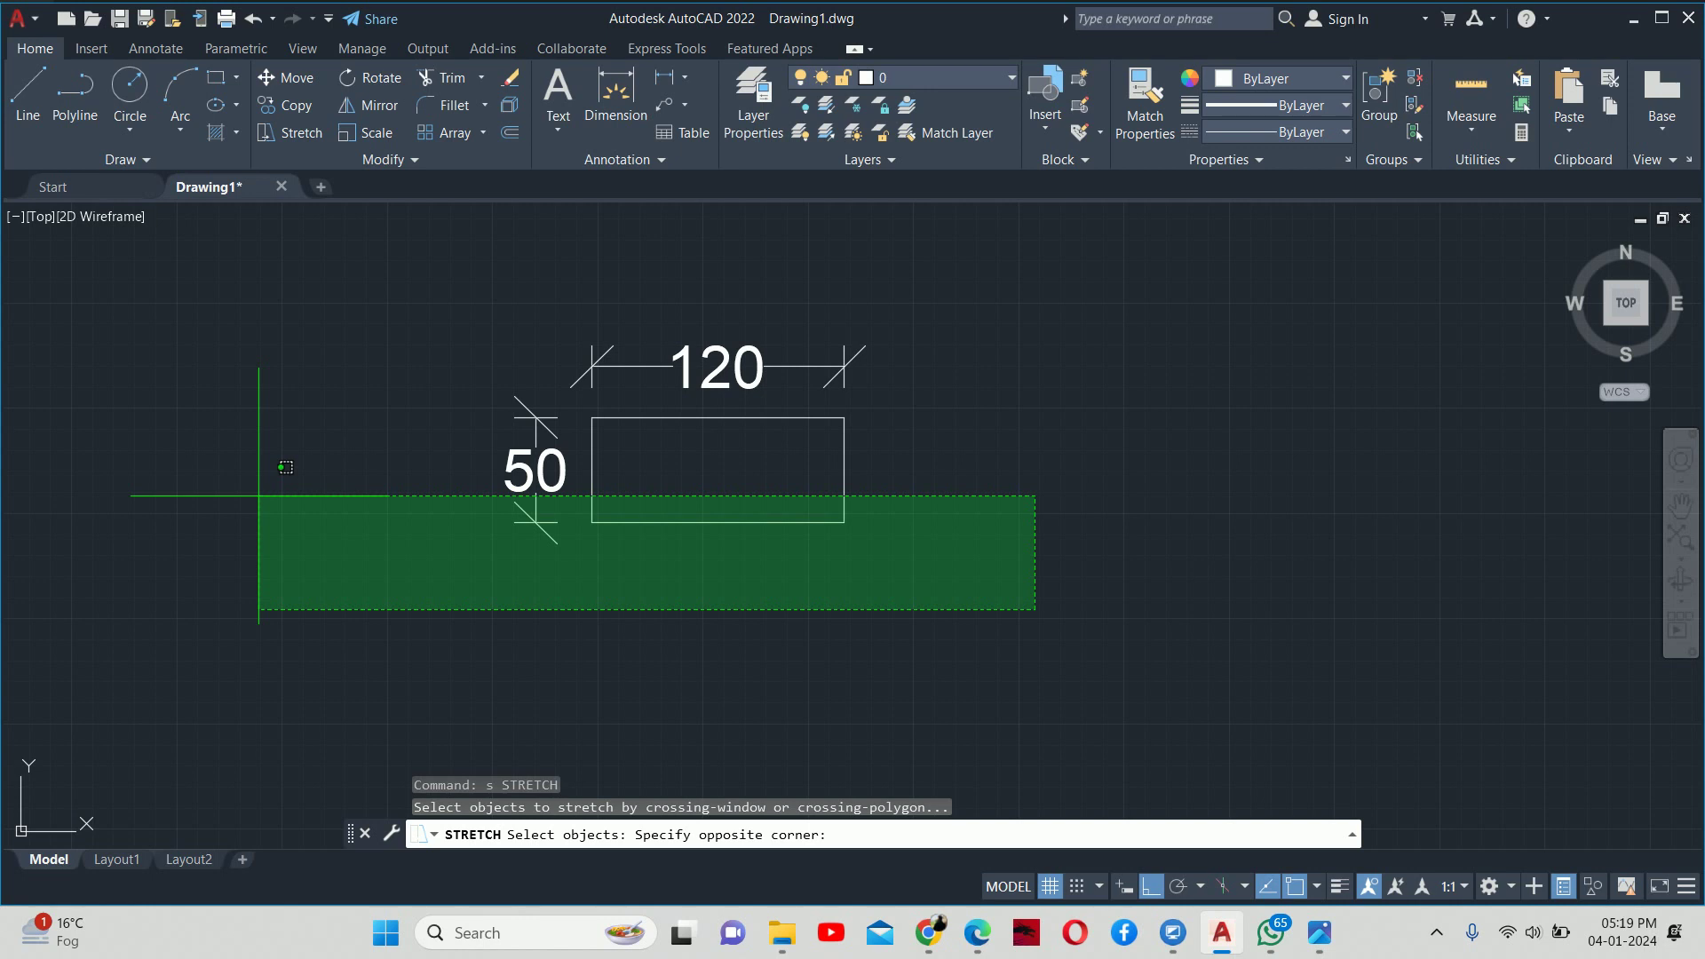
- Stretch the rectangle's bottom edge down 10 so it measures 120 by 60
{"action": "left_click", "coordinate": [258, 495]}
{"action": "key", "text": "Return"}
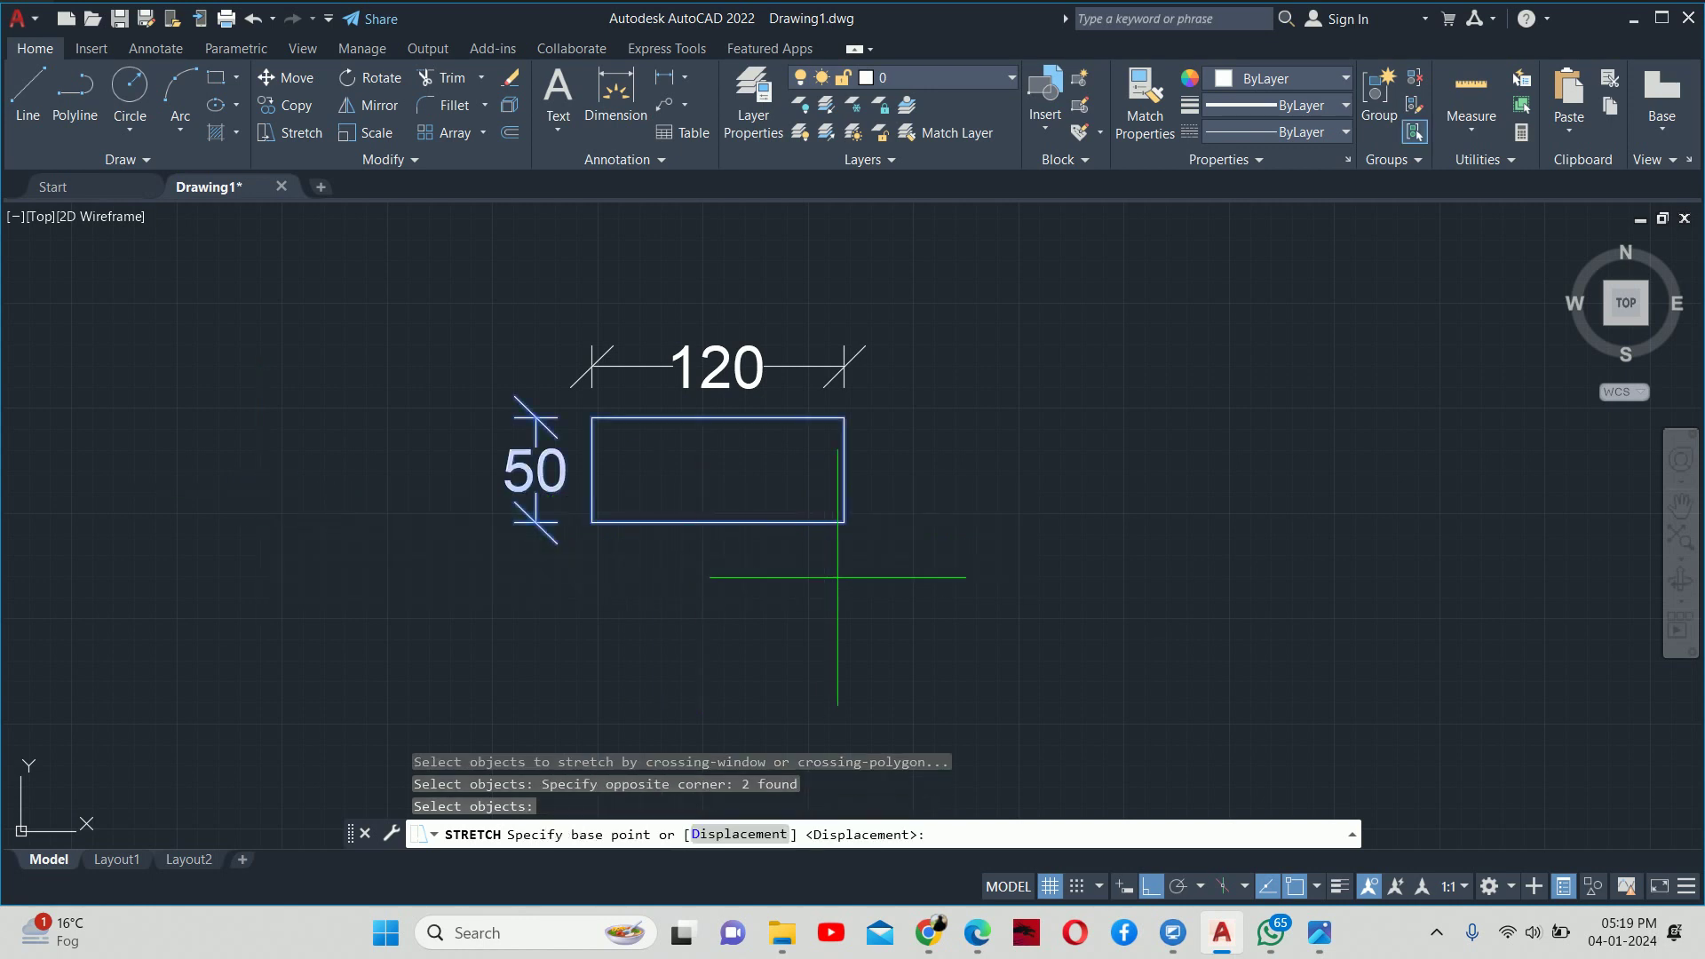
{"action": "left_click", "coordinate": [718, 522]}
{"action": "type", "text": "10"}
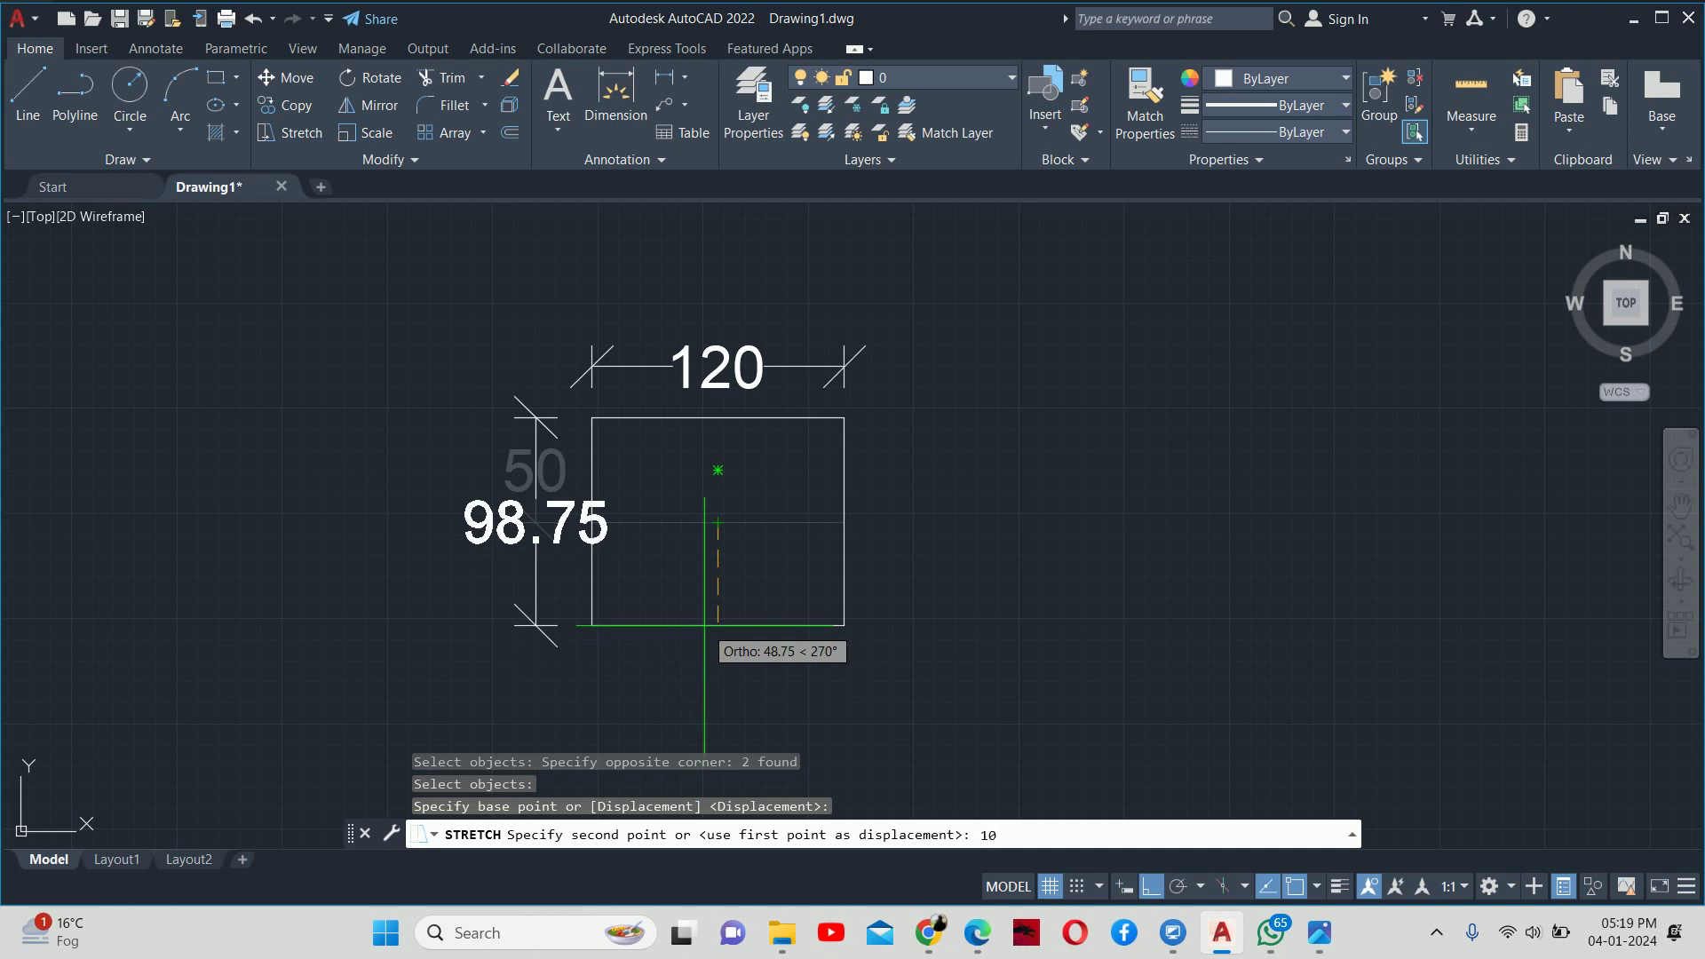
{"action": "key", "text": "Return"}
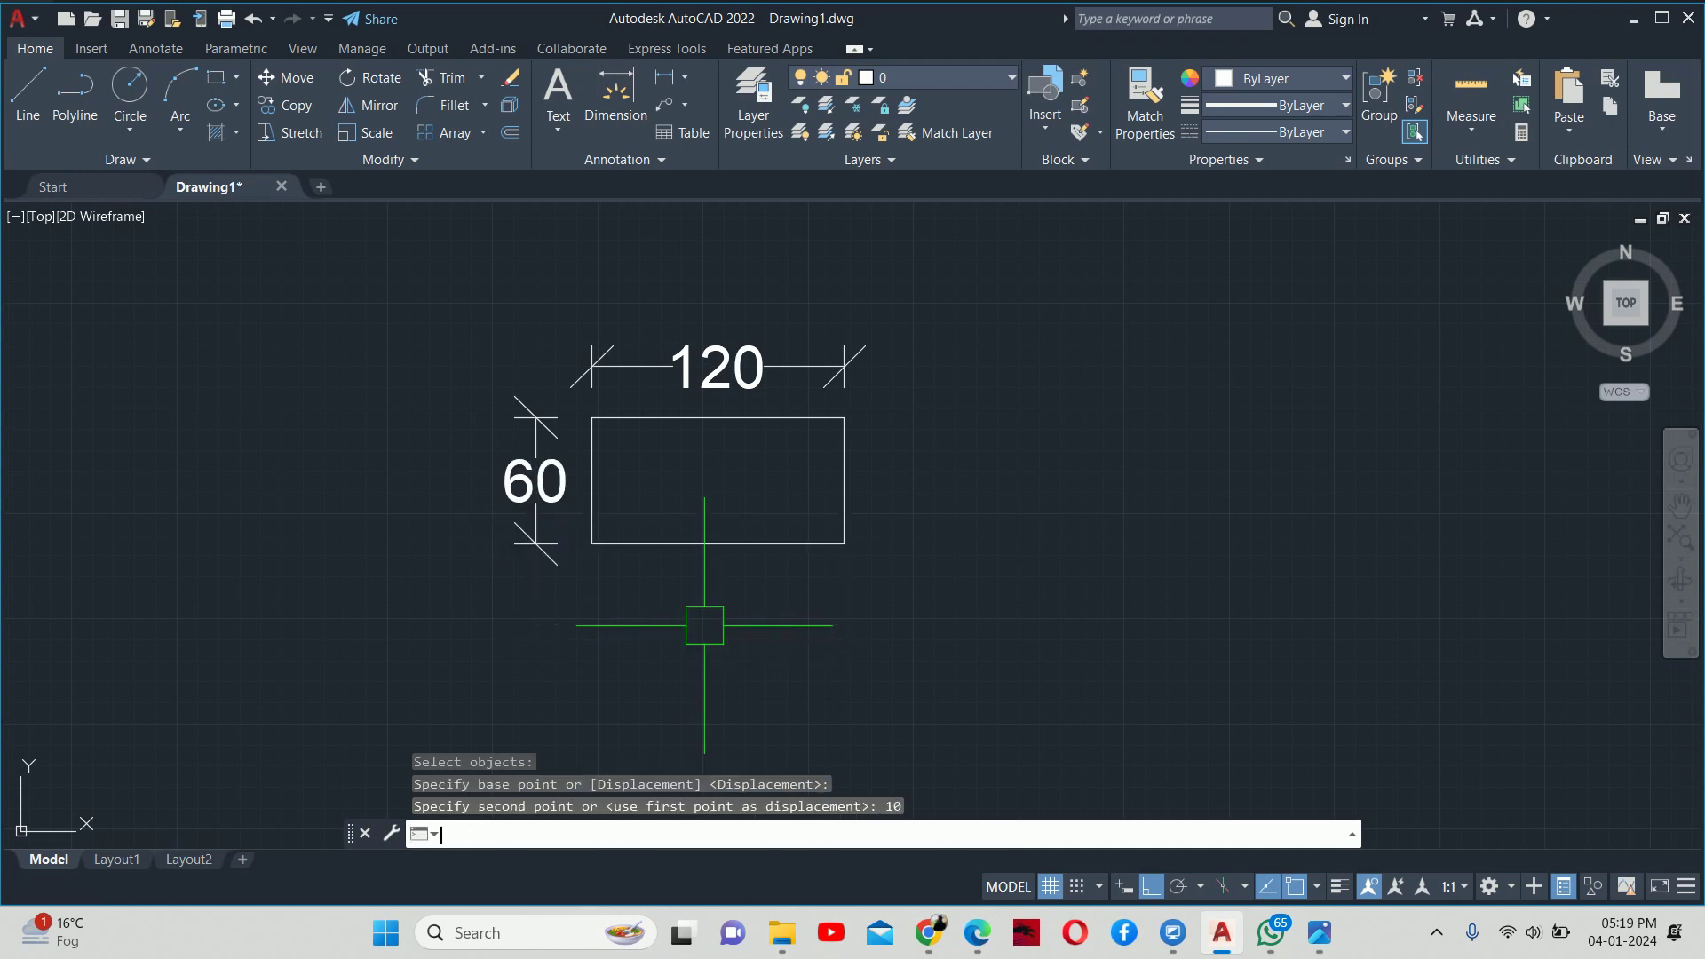
{"action": "key", "text": "Escape"}
{"action": "key", "text": "Escape"}
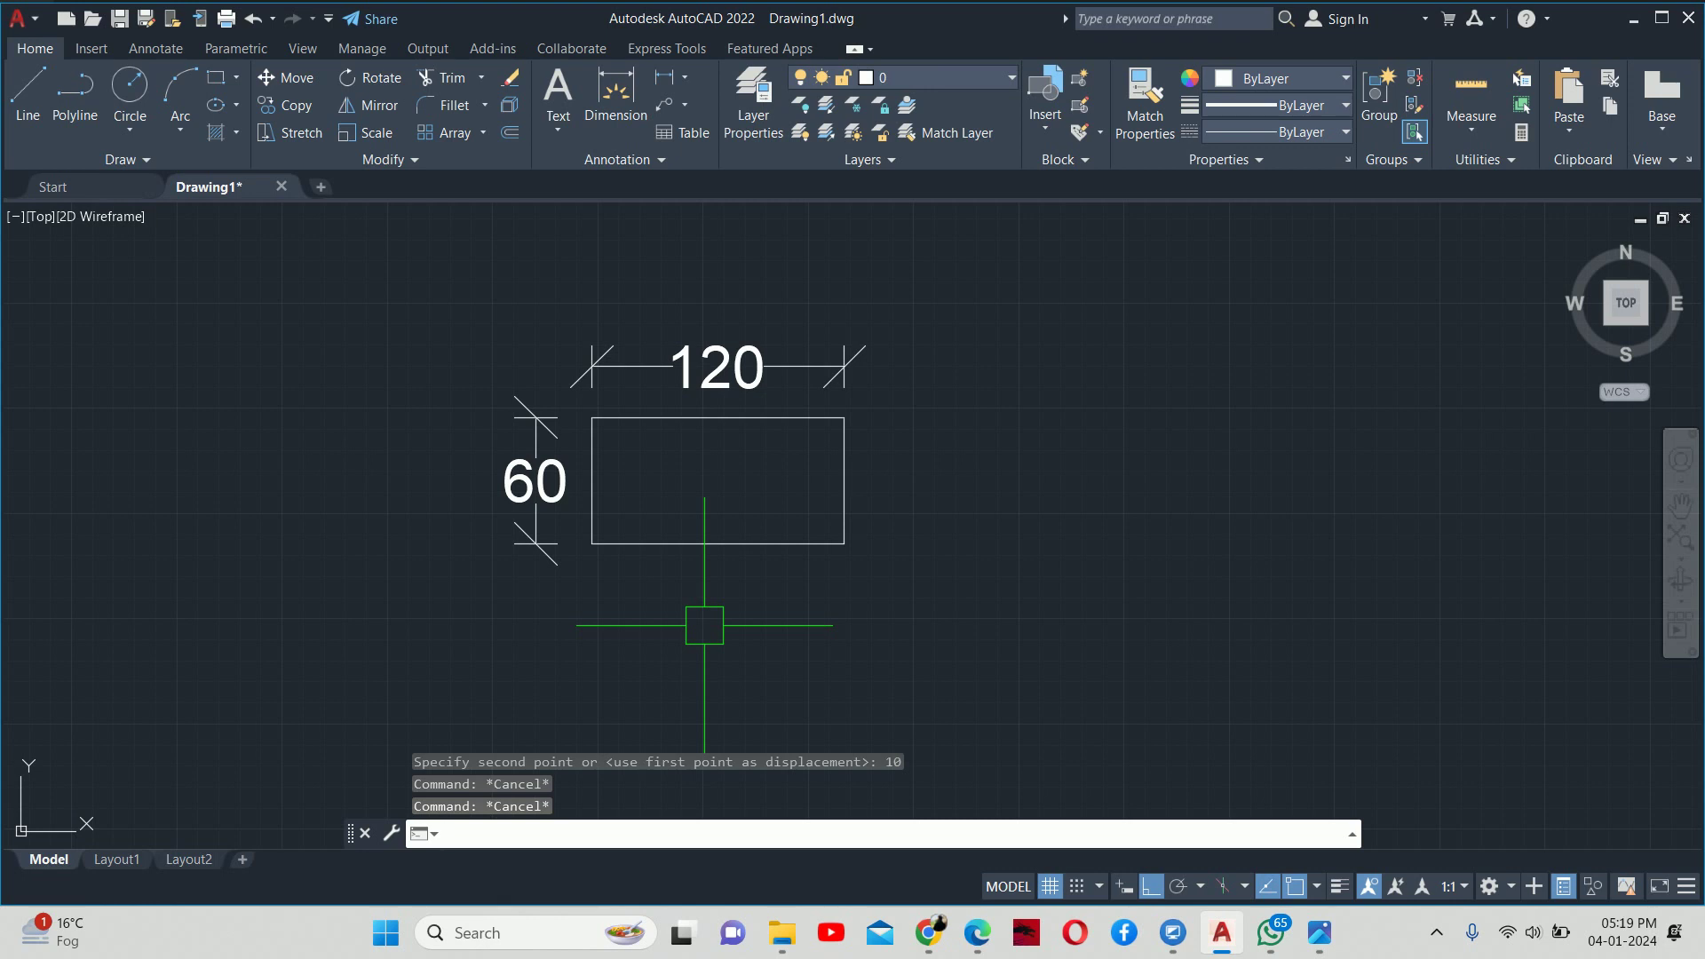
{"action": "scroll", "coordinate": [924, 560], "scroll_direction": "down", "scroll_amount": 2}
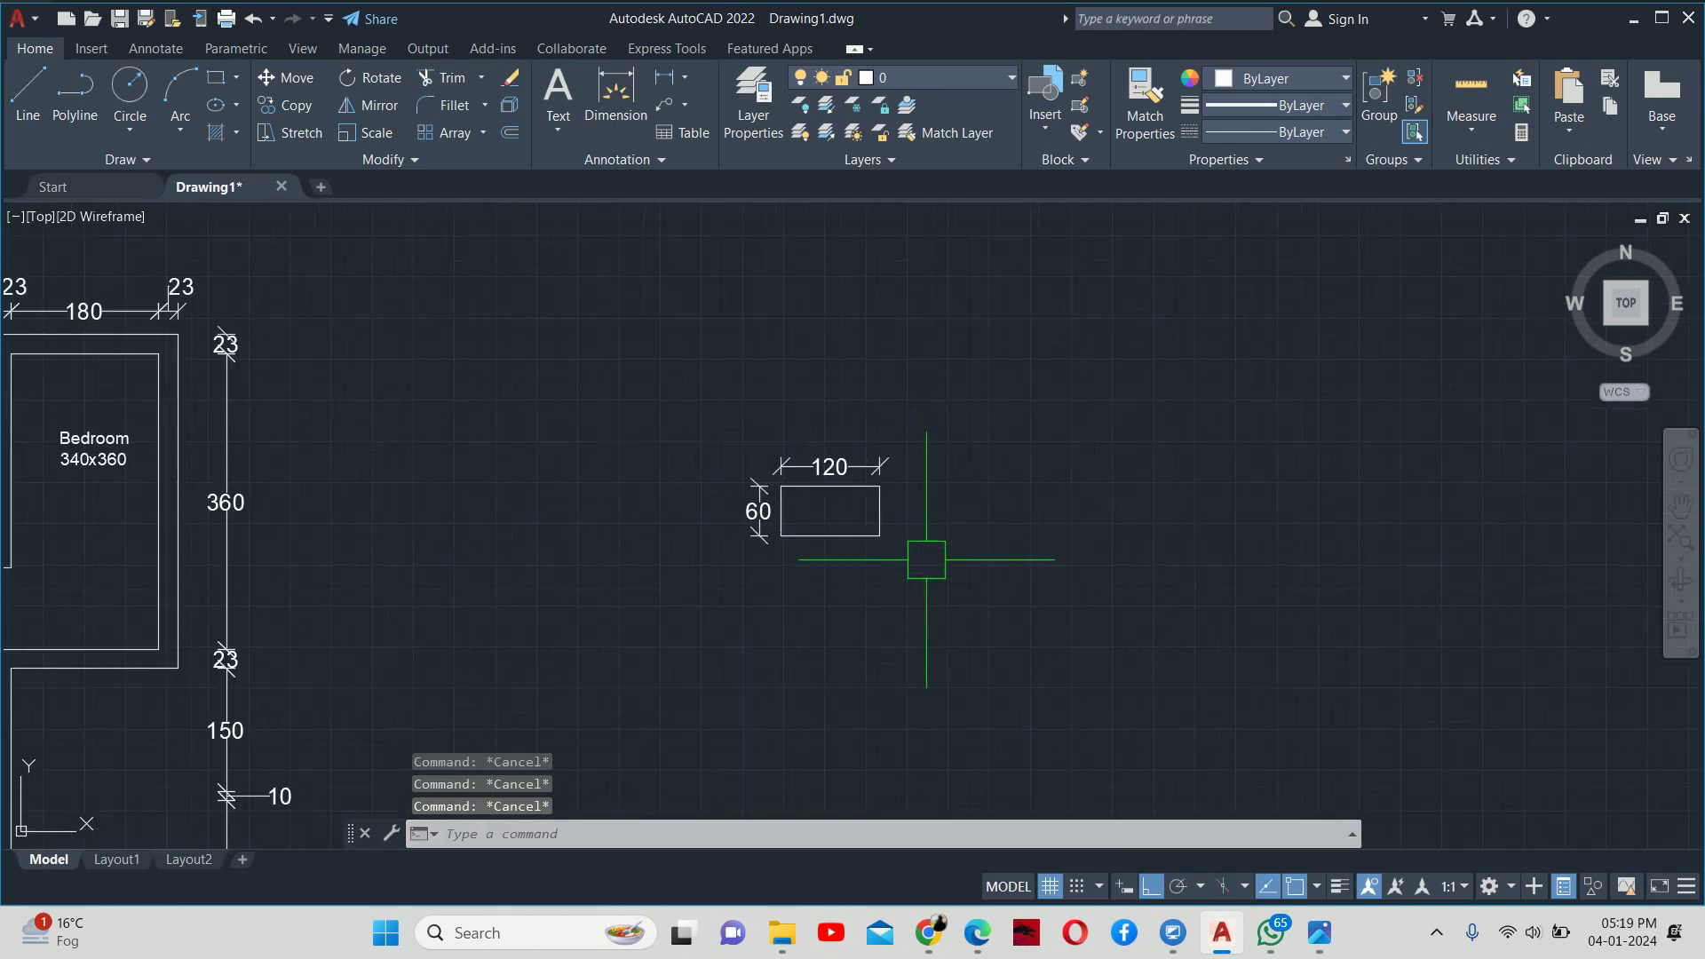
{"action": "left_click", "coordinate": [959, 598]}
{"action": "left_click", "coordinate": [525, 350]}
{"action": "key", "text": "Delete"}
{"action": "scroll", "coordinate": [397, 655], "scroll_direction": "down", "scroll_amount": 3}
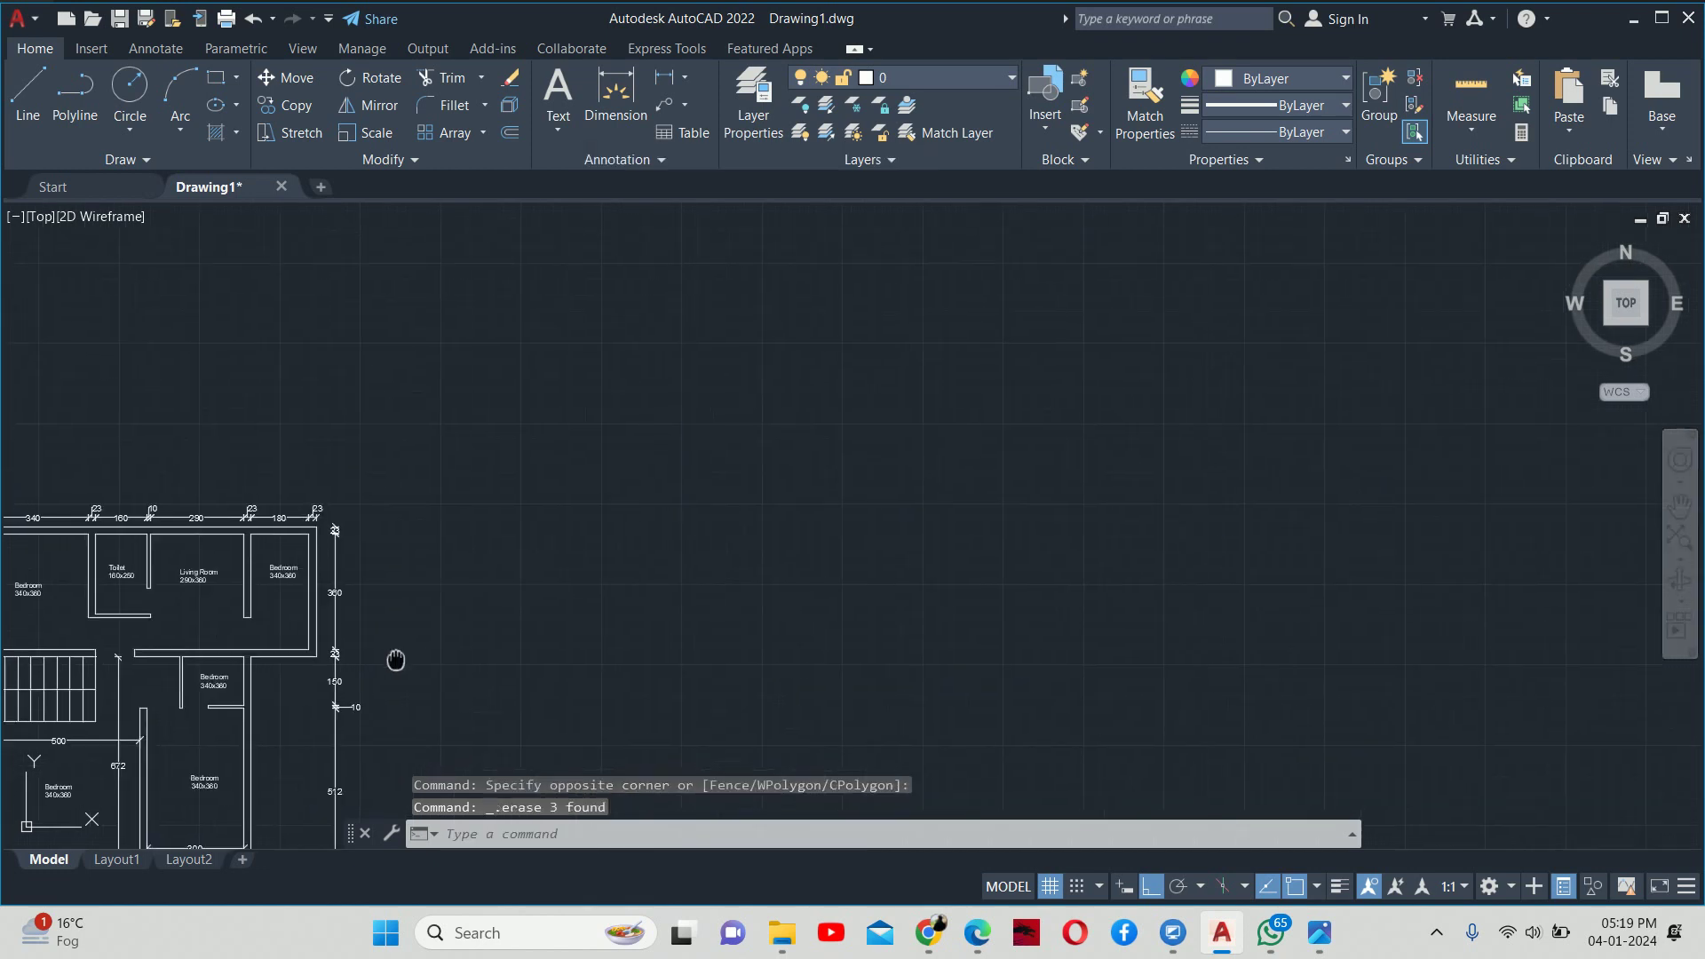
{"action": "scroll", "coordinate": [609, 404], "scroll_direction": "up", "scroll_amount": 2}
{"action": "scroll", "coordinate": [505, 544], "scroll_direction": "up", "scroll_amount": 1}
{"action": "scroll", "coordinate": [426, 544], "scroll_direction": "up", "scroll_amount": 2}
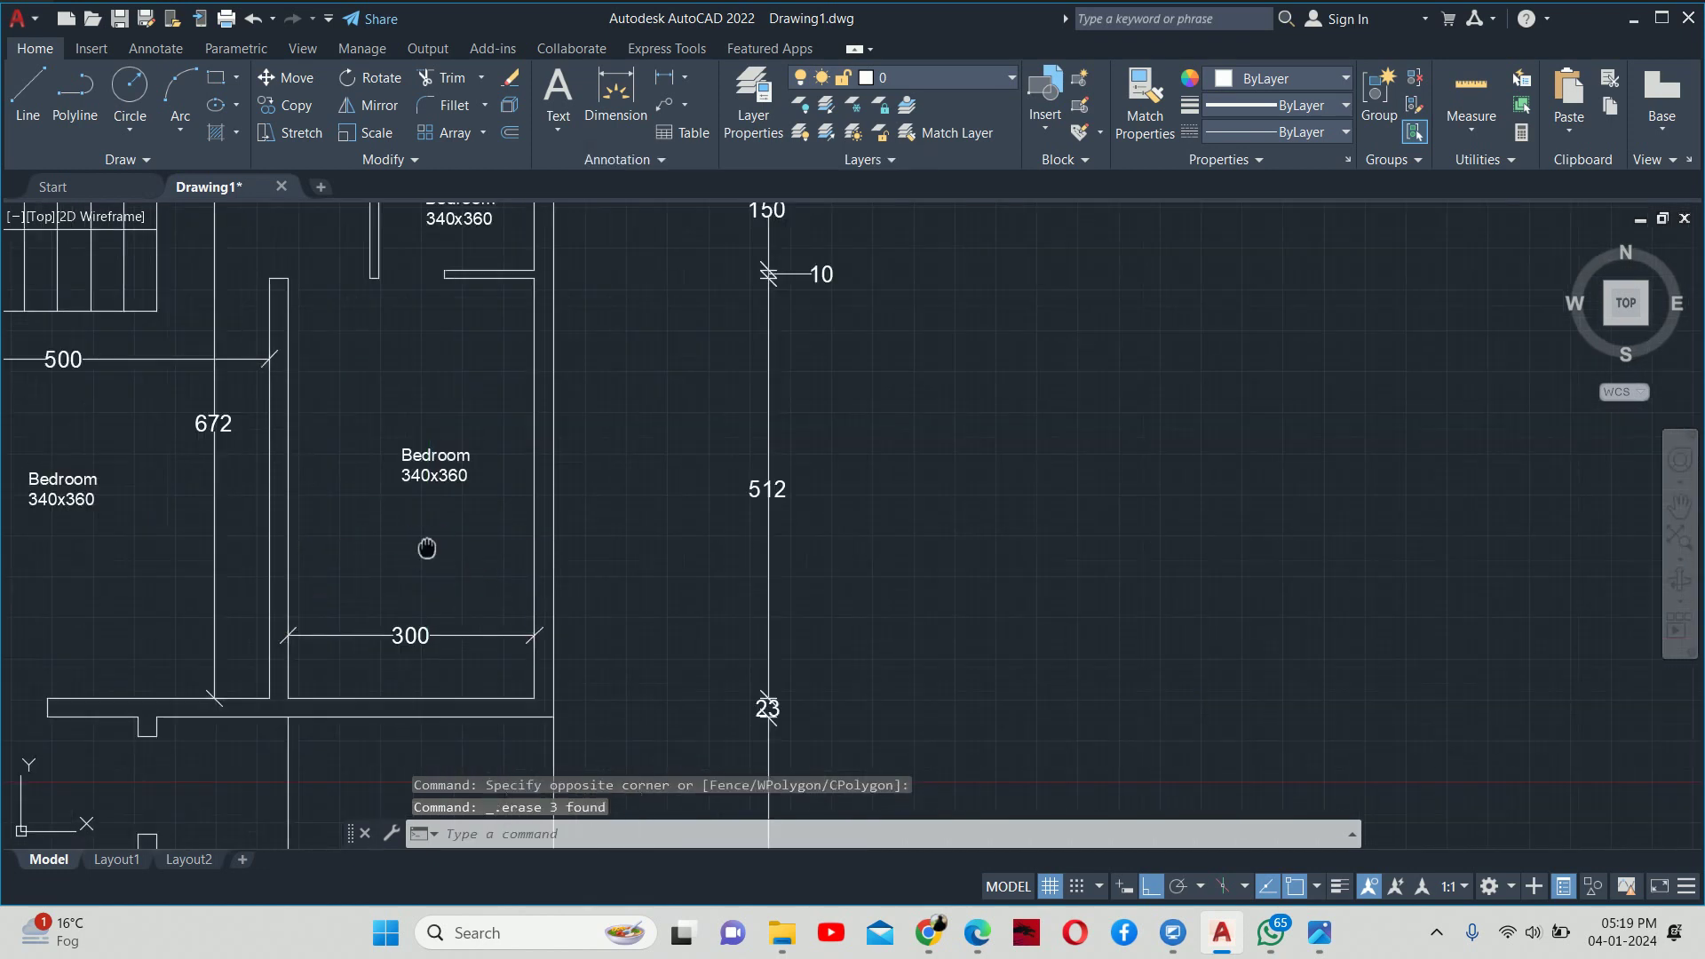
{"action": "middle_click_drag", "start_coordinate": [426, 544], "coordinate": [639, 508]}
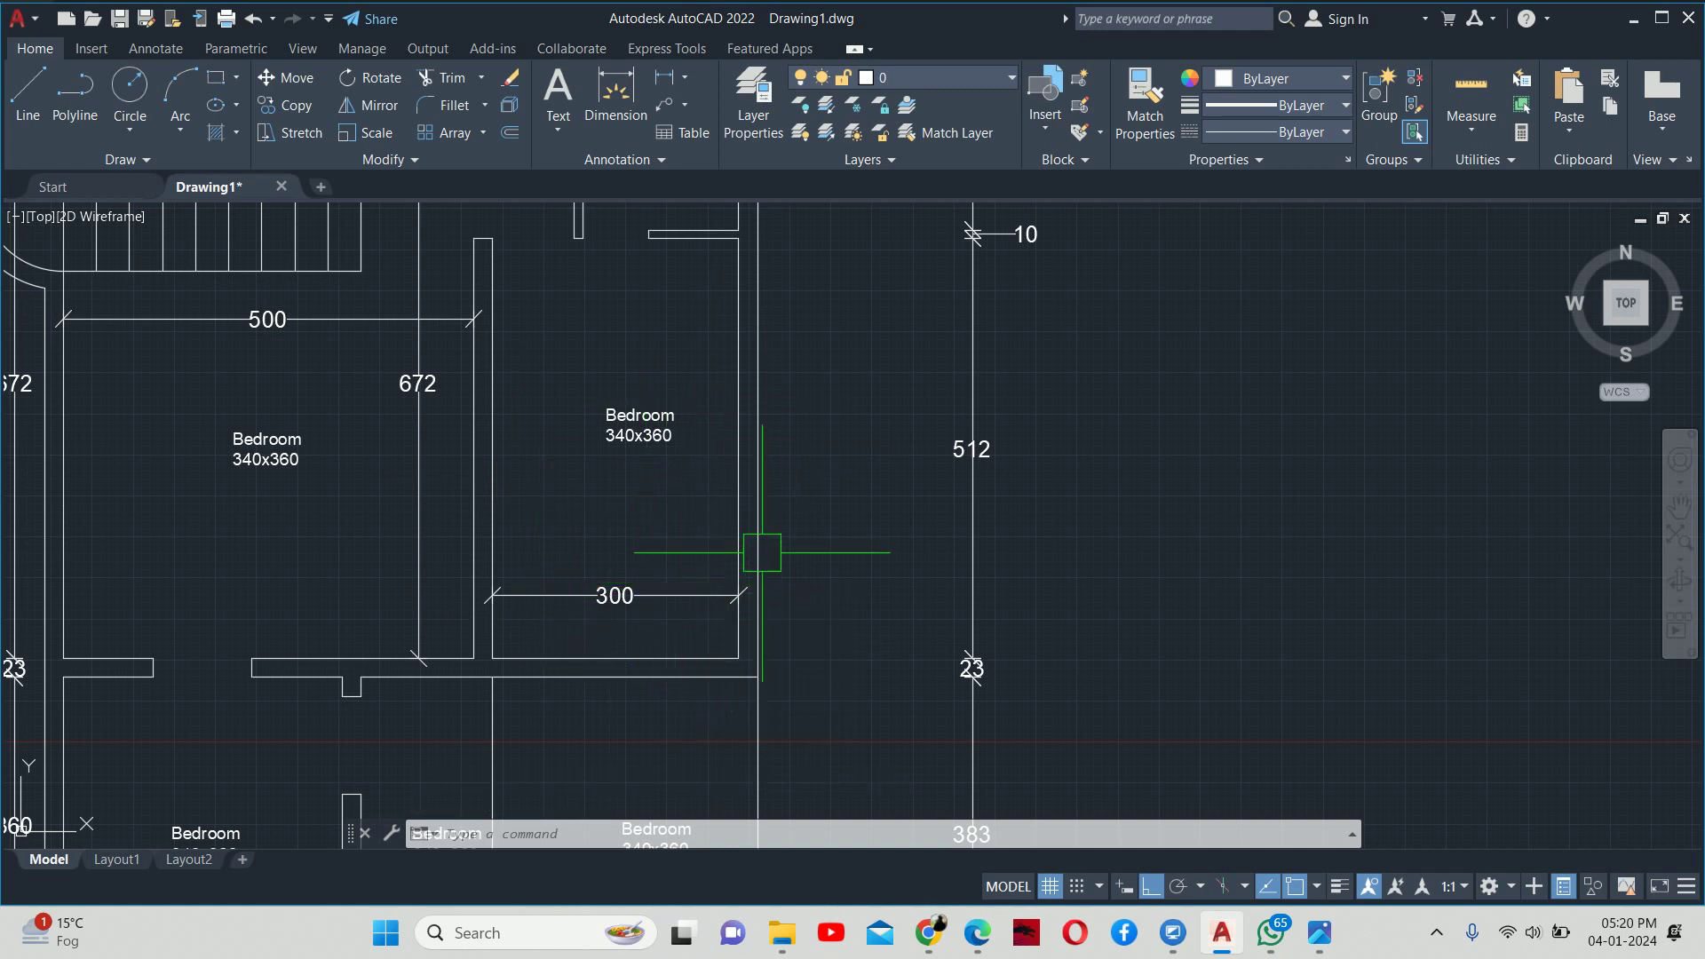
{"action": "scroll", "coordinate": [763, 577], "scroll_direction": "down", "scroll_amount": 2}
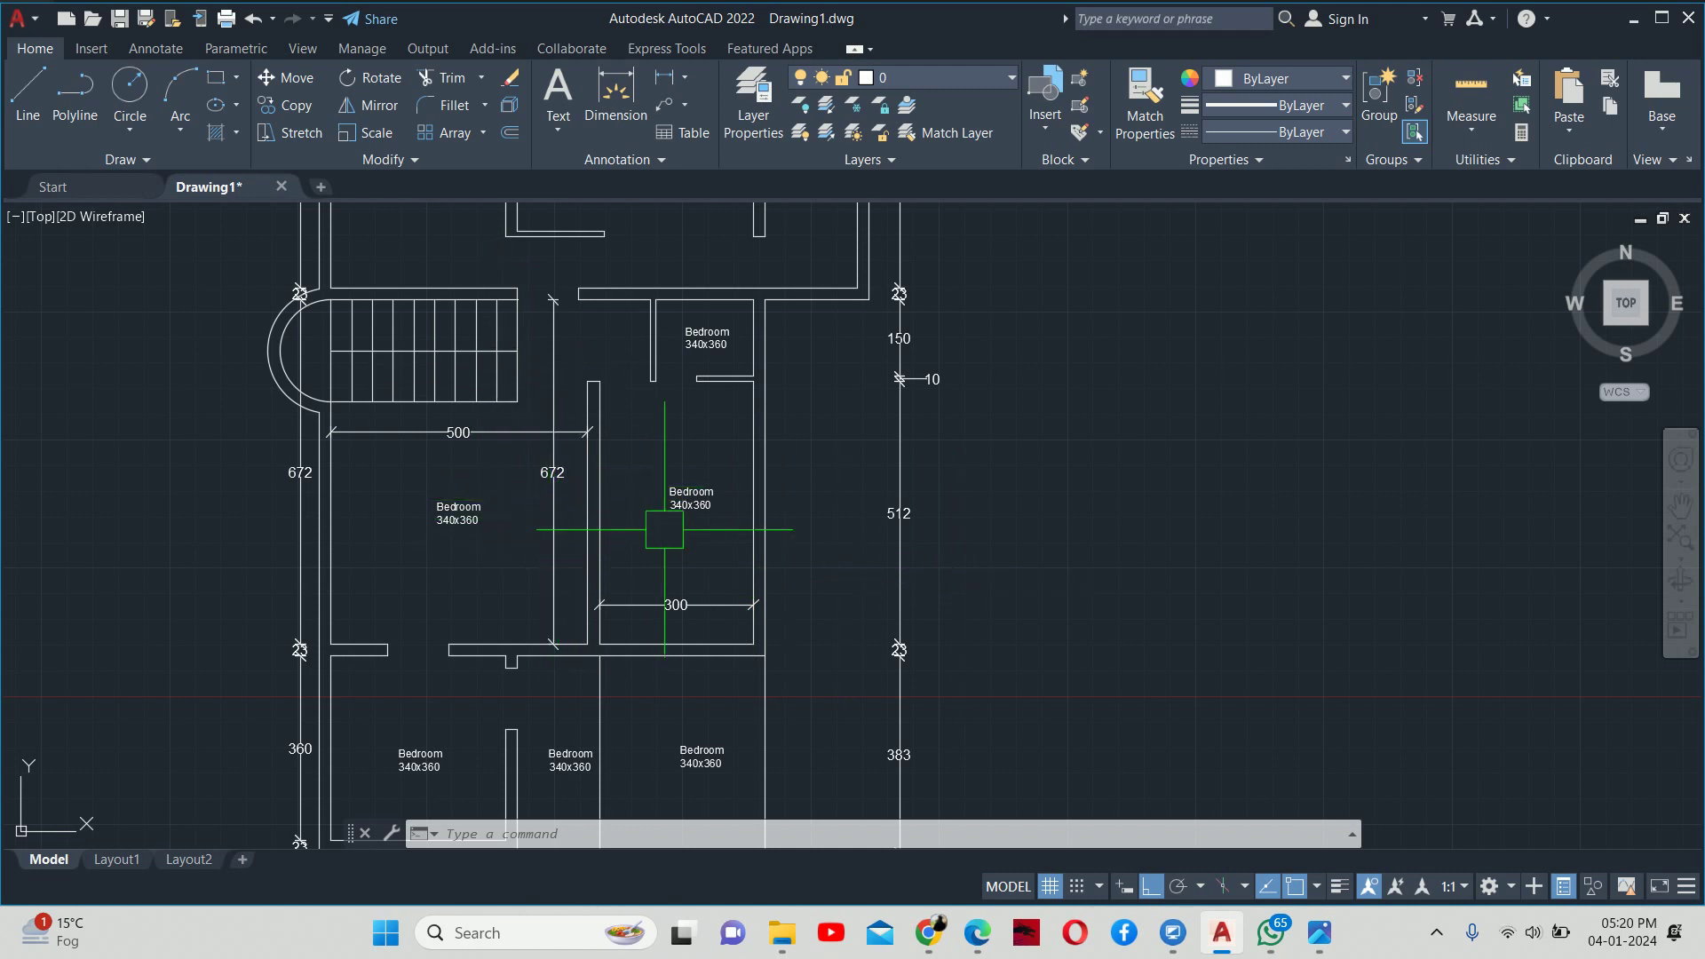
{"action": "scroll", "coordinate": [563, 483], "scroll_direction": "up", "scroll_amount": 2}
{"action": "scroll", "coordinate": [563, 483], "scroll_direction": "up", "scroll_amount": 2}
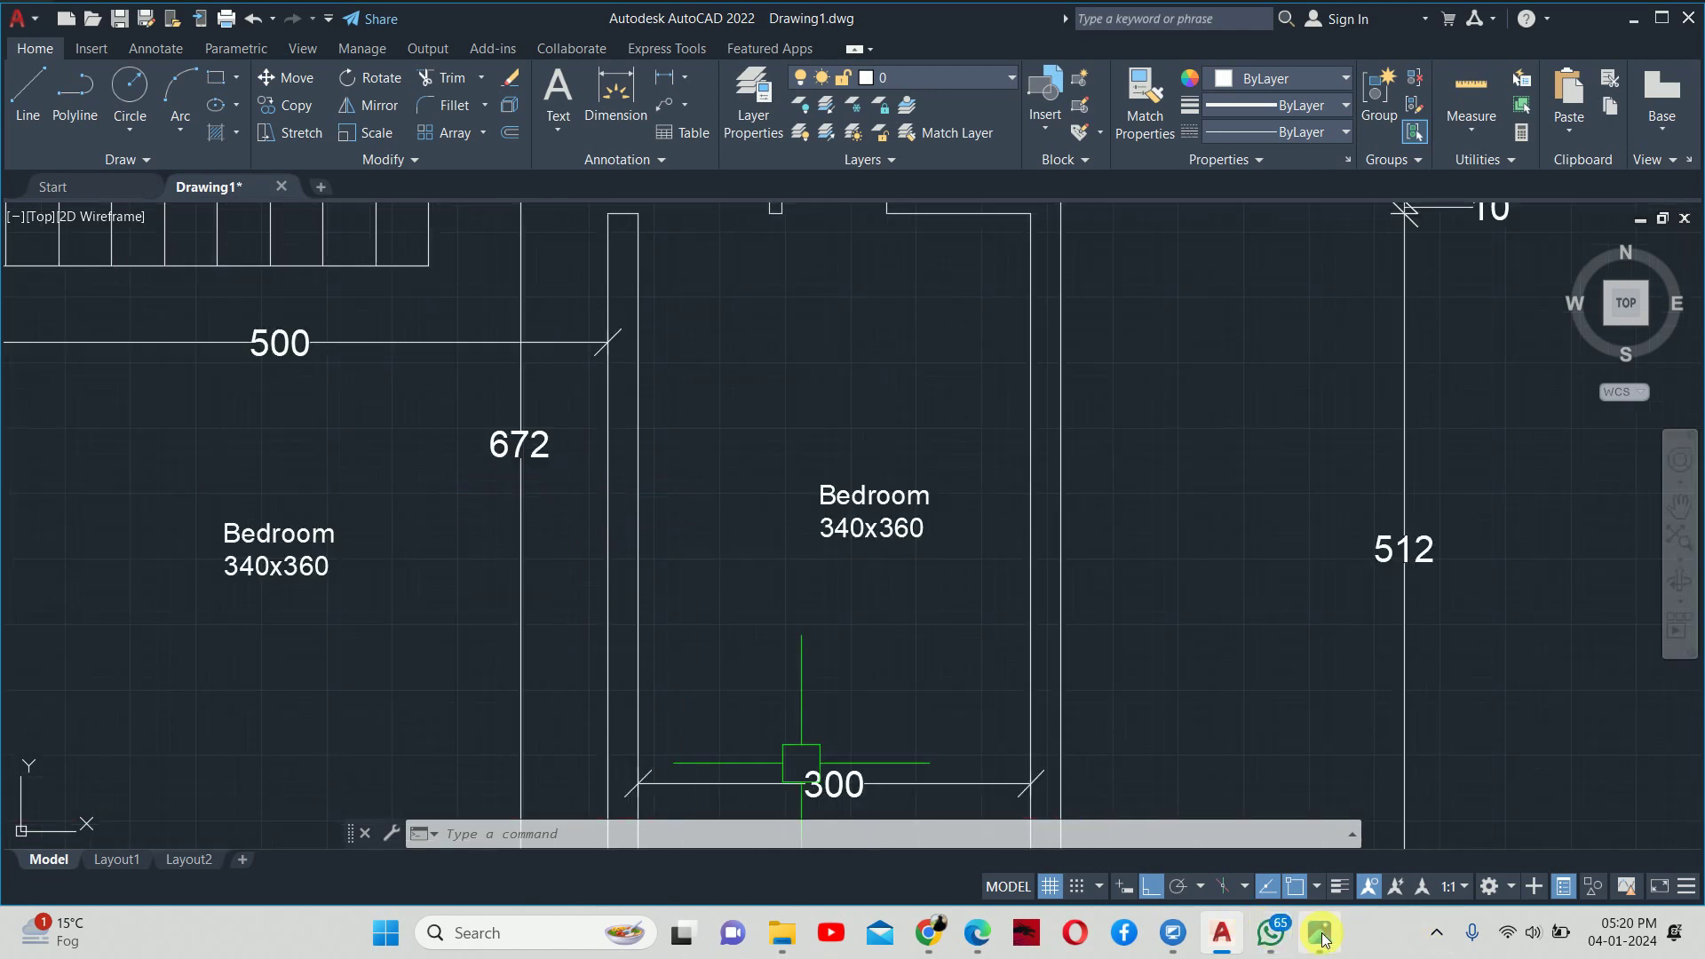
{"action": "left_click", "coordinate": [1320, 934]}
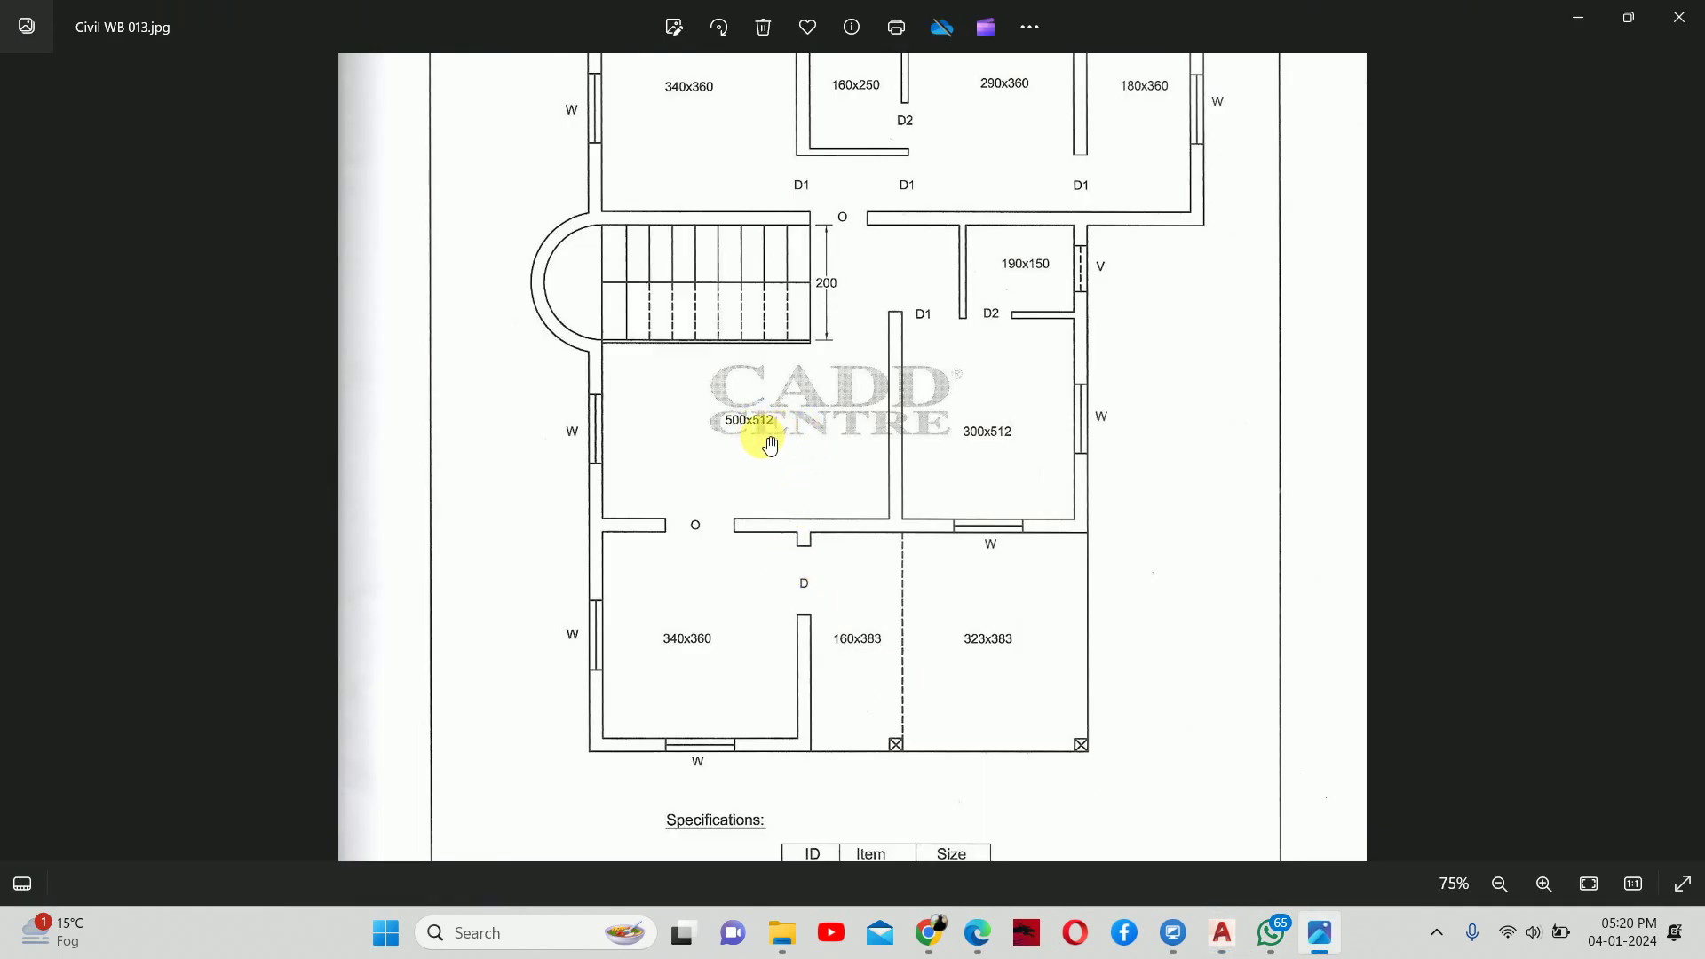
{"action": "key", "text": "alt+Tab"}
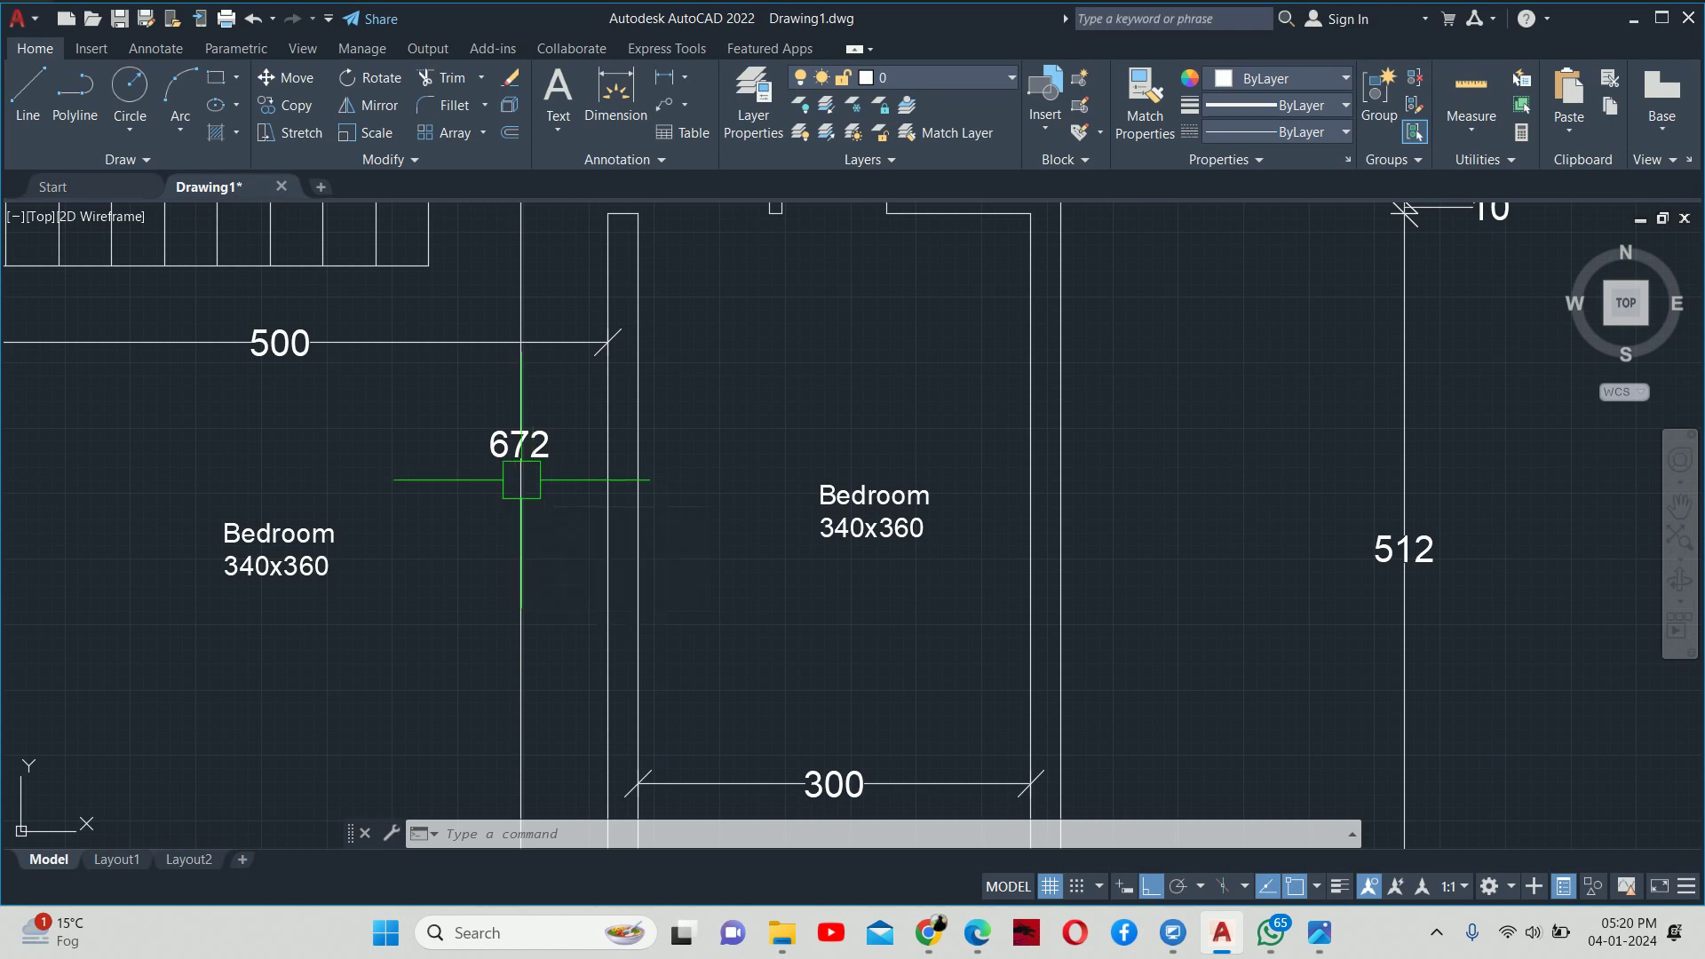
- Zoom out to the whole floor plan and start STRETCH with S
{"action": "scroll", "coordinate": [533, 479], "scroll_direction": "down", "scroll_amount": 3}
{"action": "scroll", "coordinate": [603, 490], "scroll_direction": "down", "scroll_amount": 3}
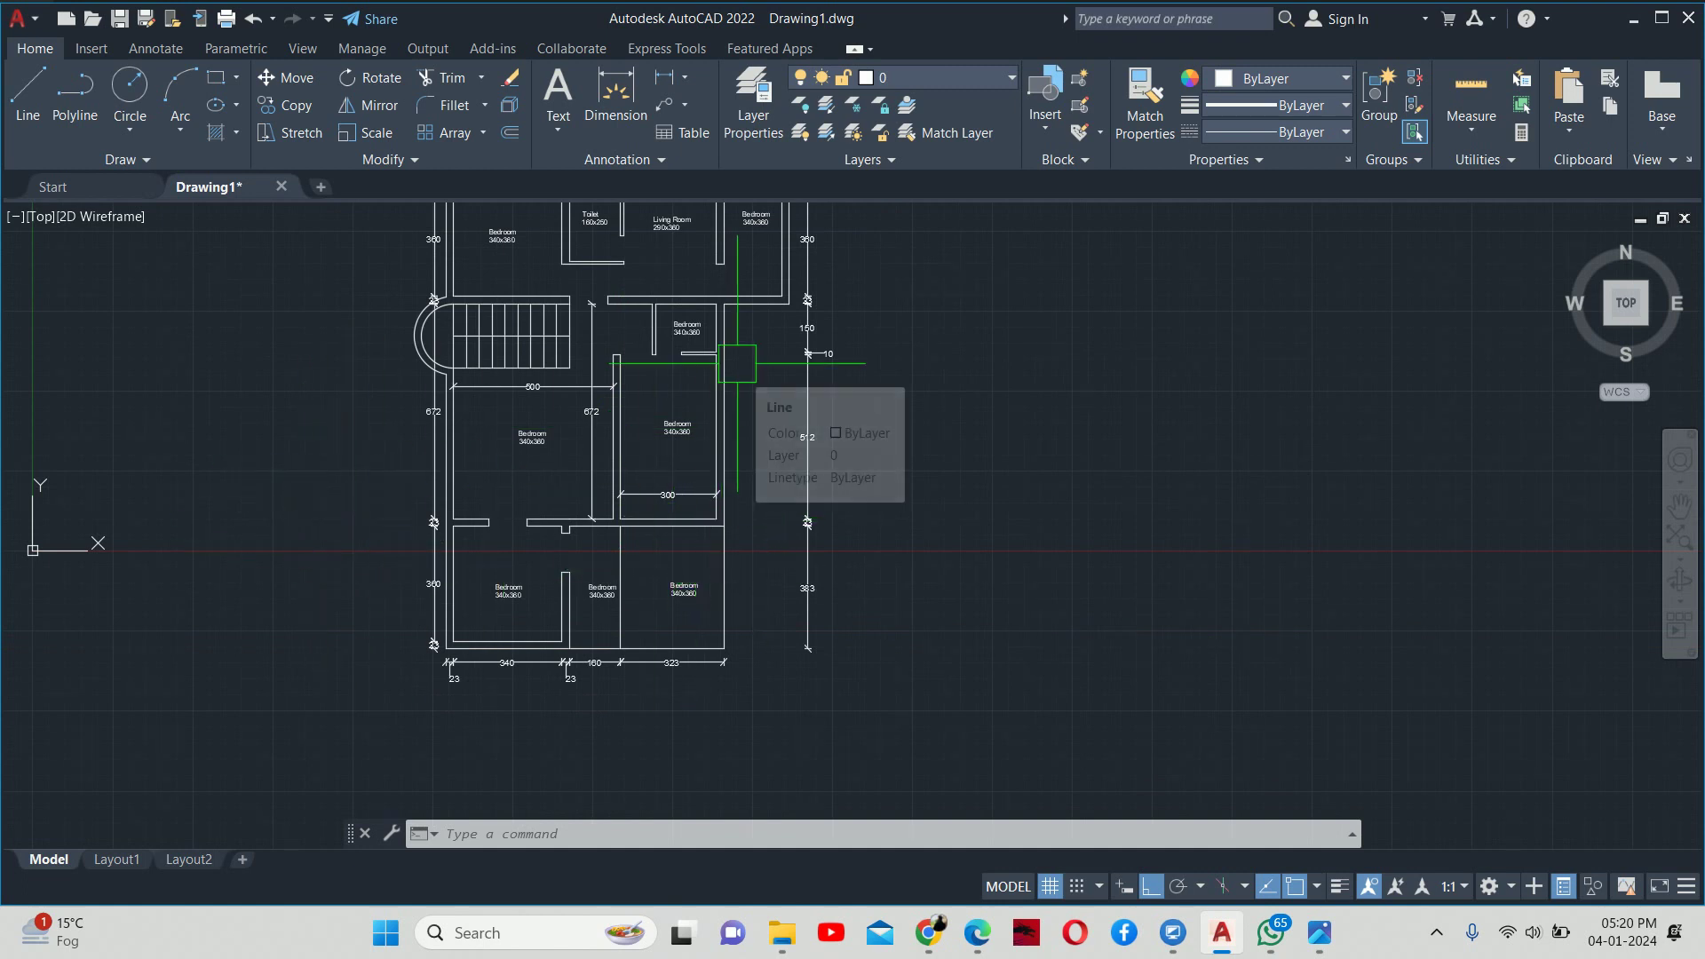
{"action": "mouse_move", "coordinate": [737, 362]}
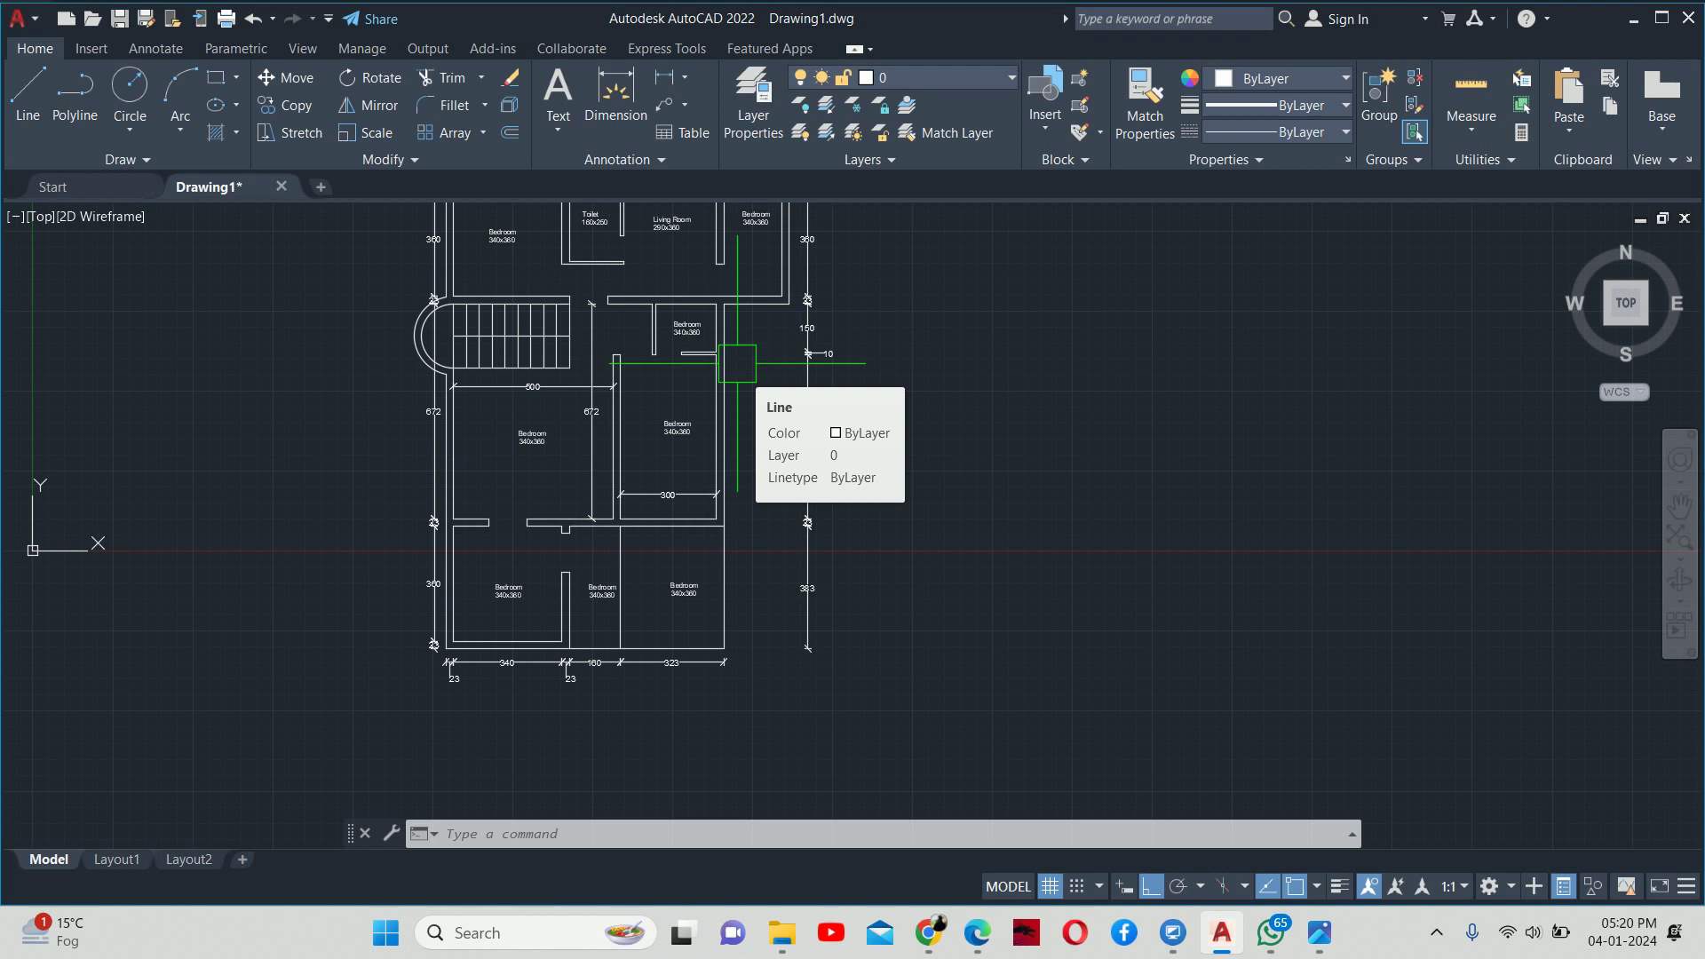
{"action": "type", "text": "s"}
{"action": "key", "text": "Return"}
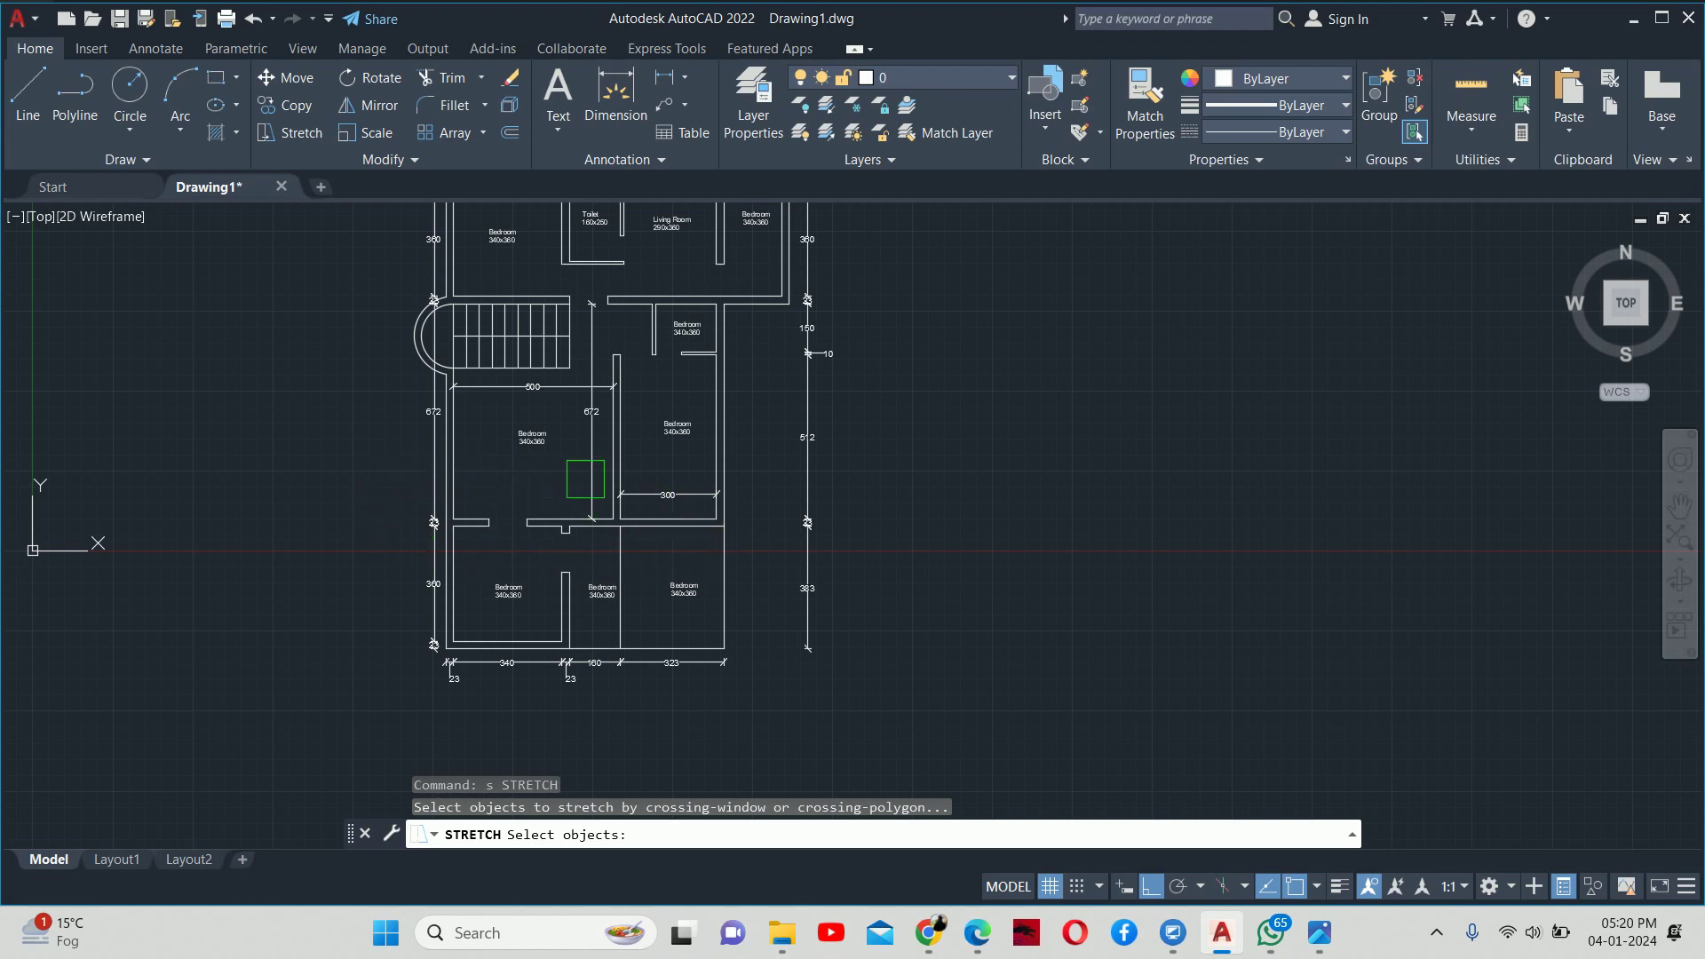
{"action": "left_click", "coordinate": [878, 569]}
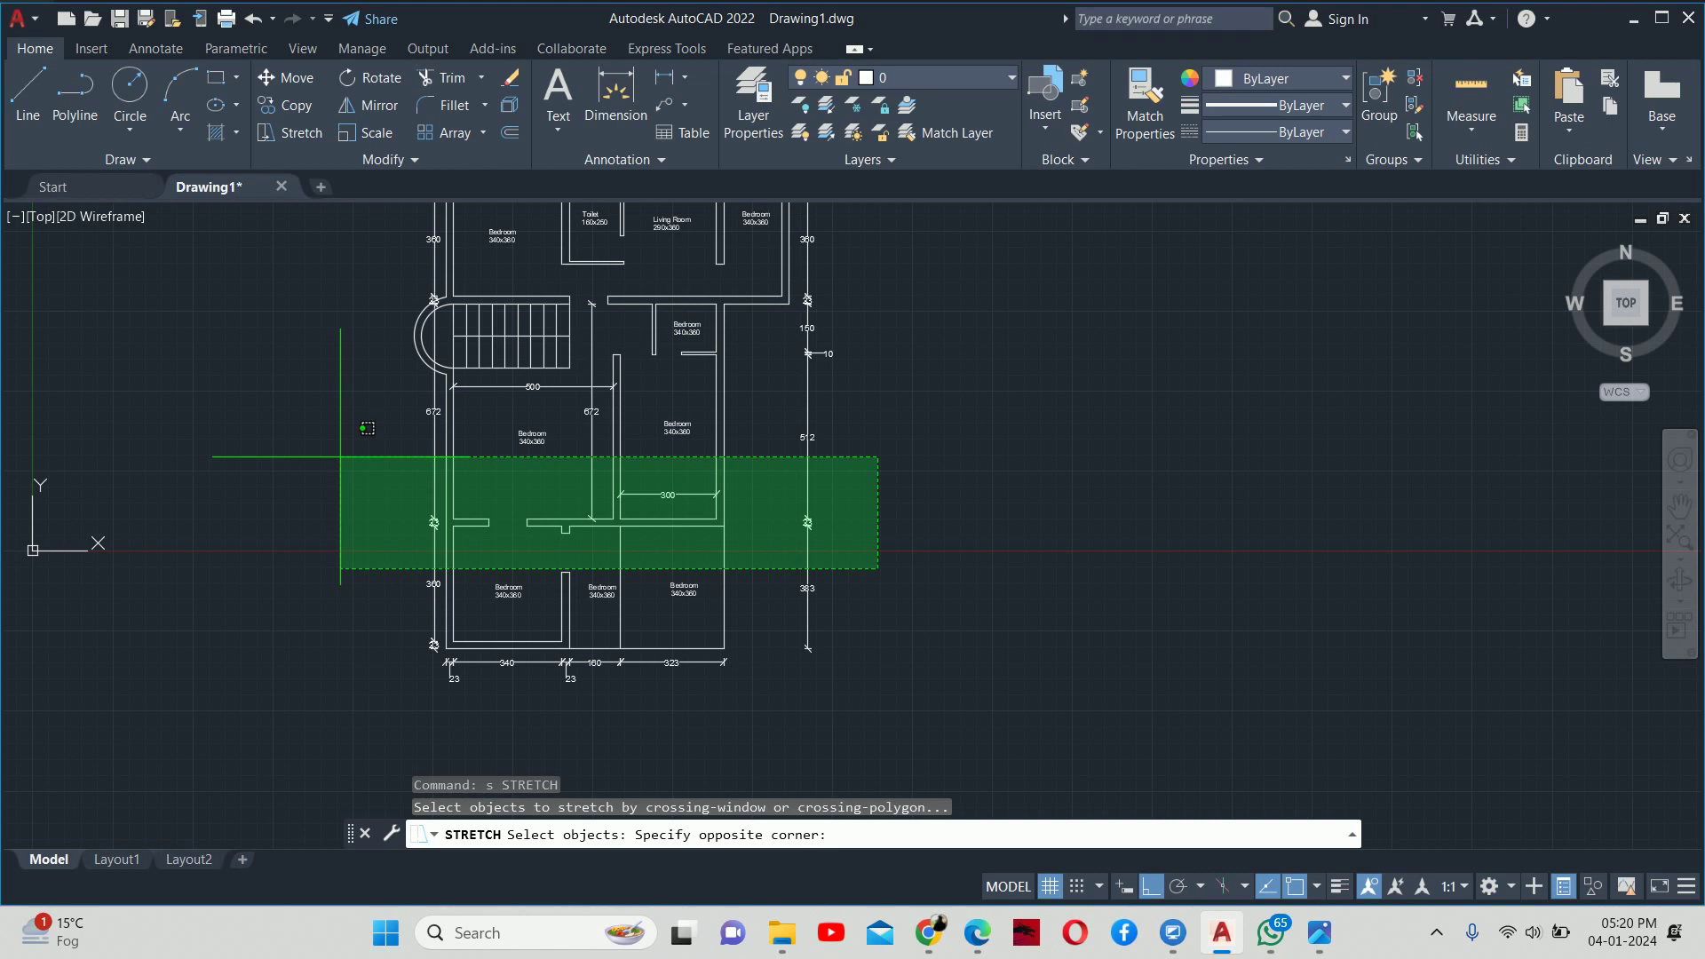
{"action": "left_click", "coordinate": [340, 457]}
{"action": "key", "text": "Return"}
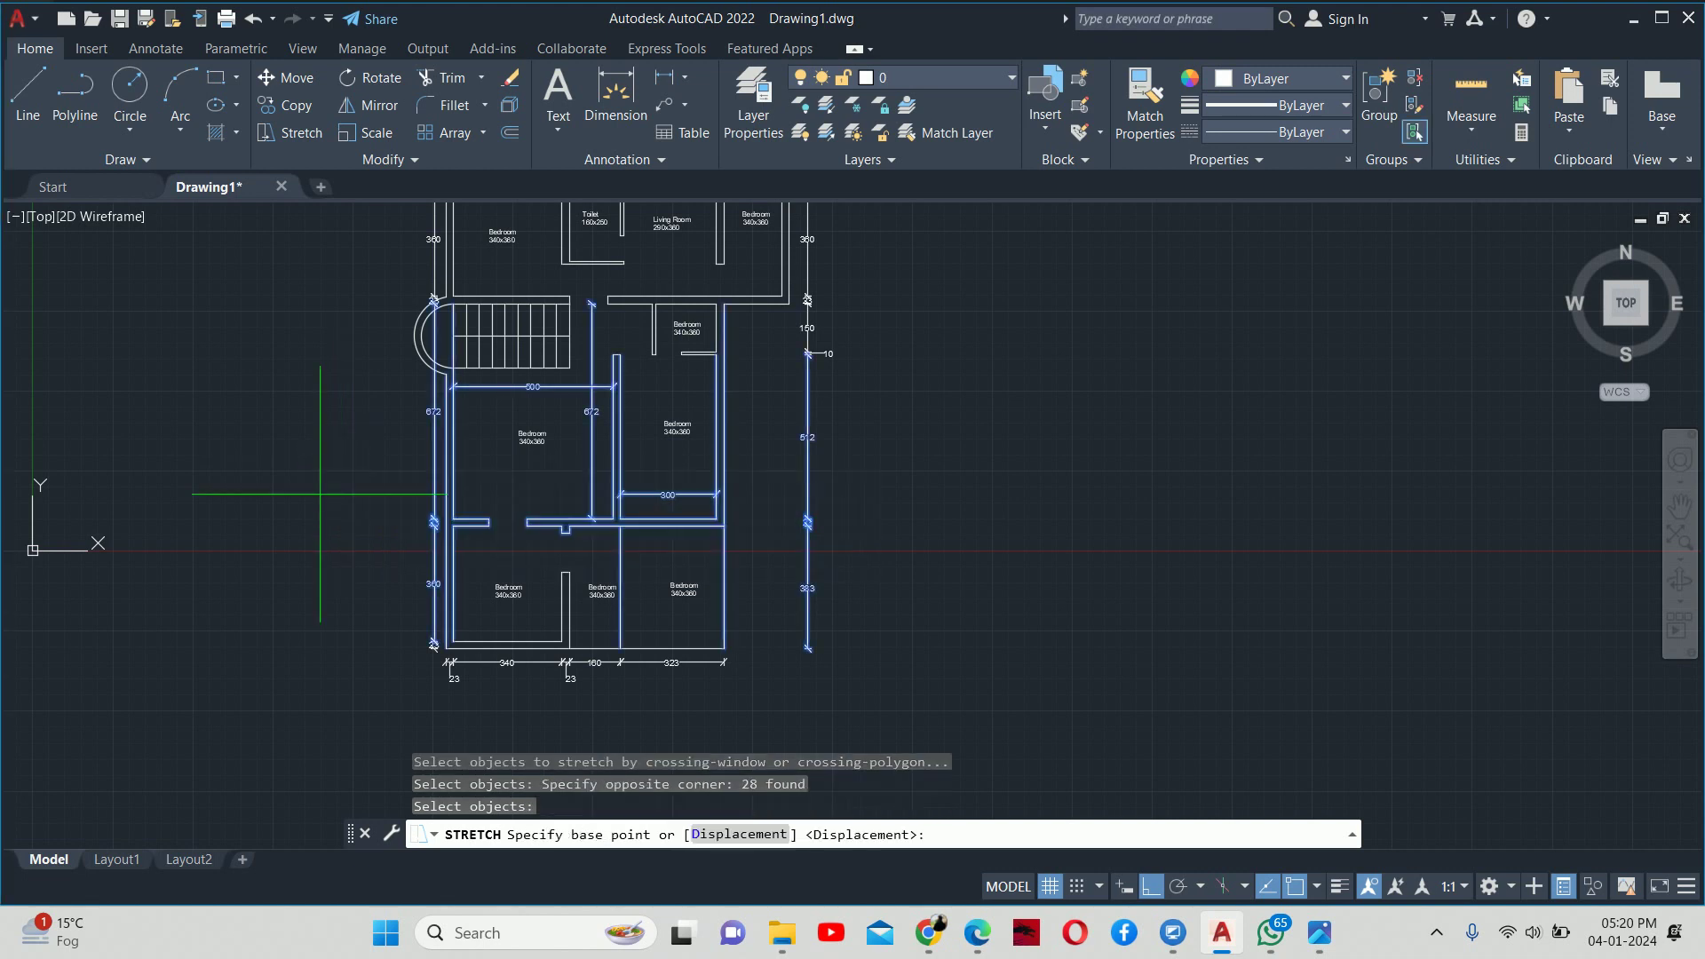
{"action": "left_click", "coordinate": [322, 495]}
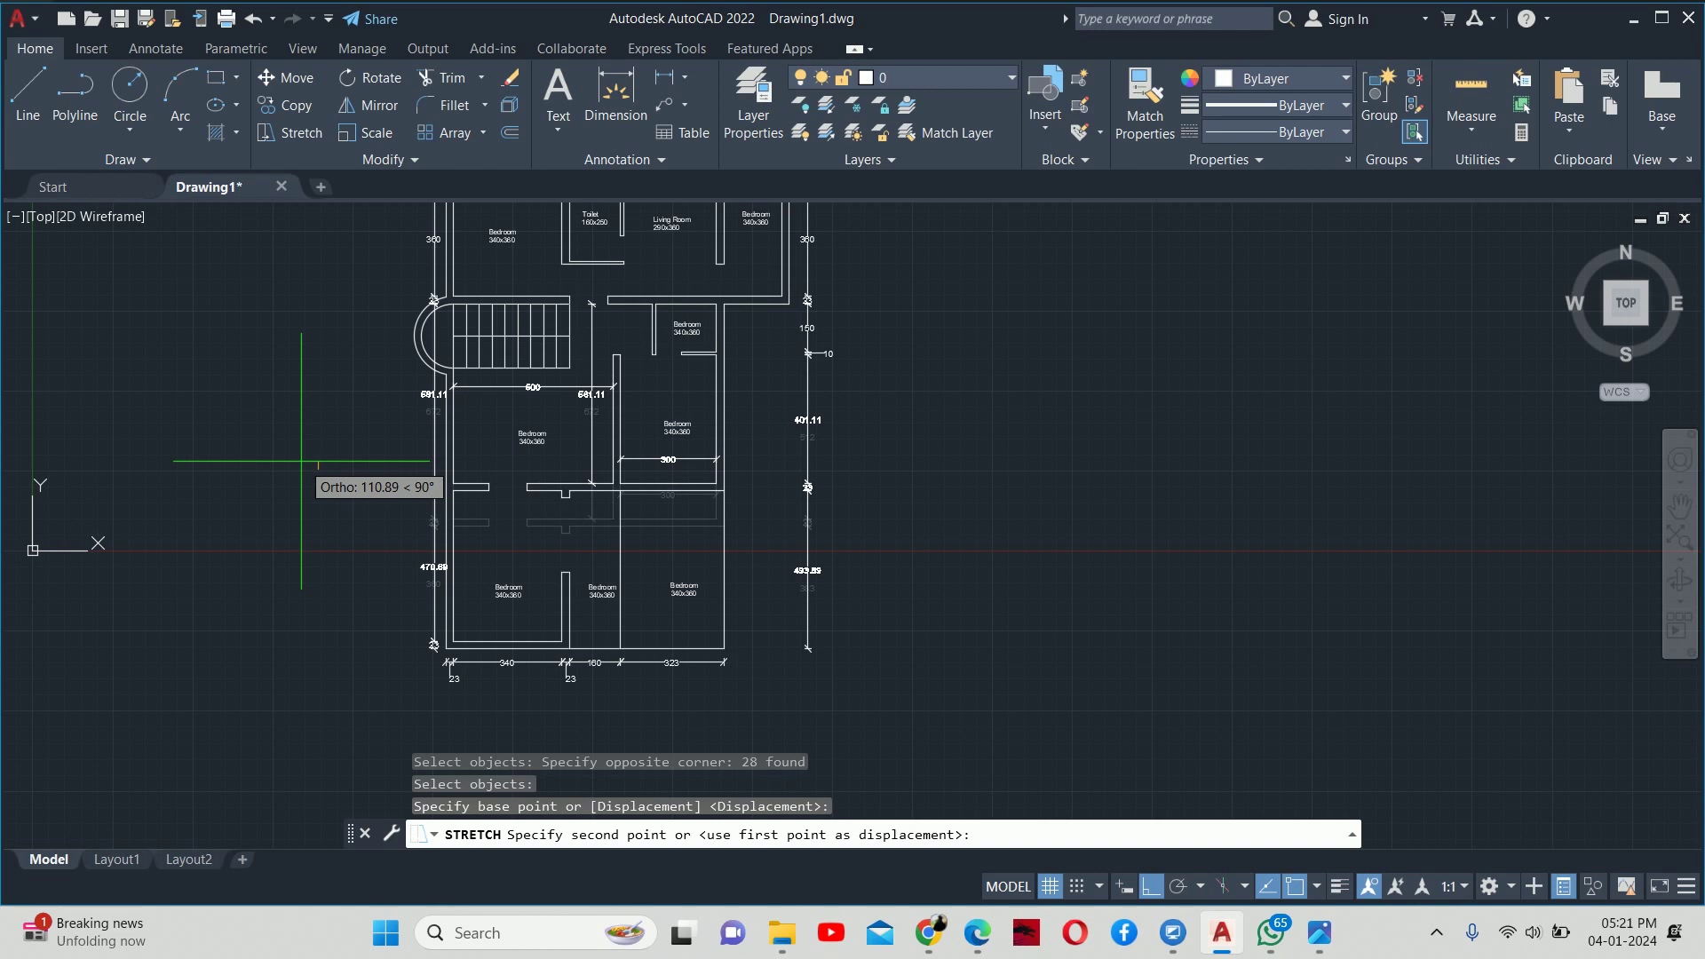
{"action": "key", "text": "Escape"}
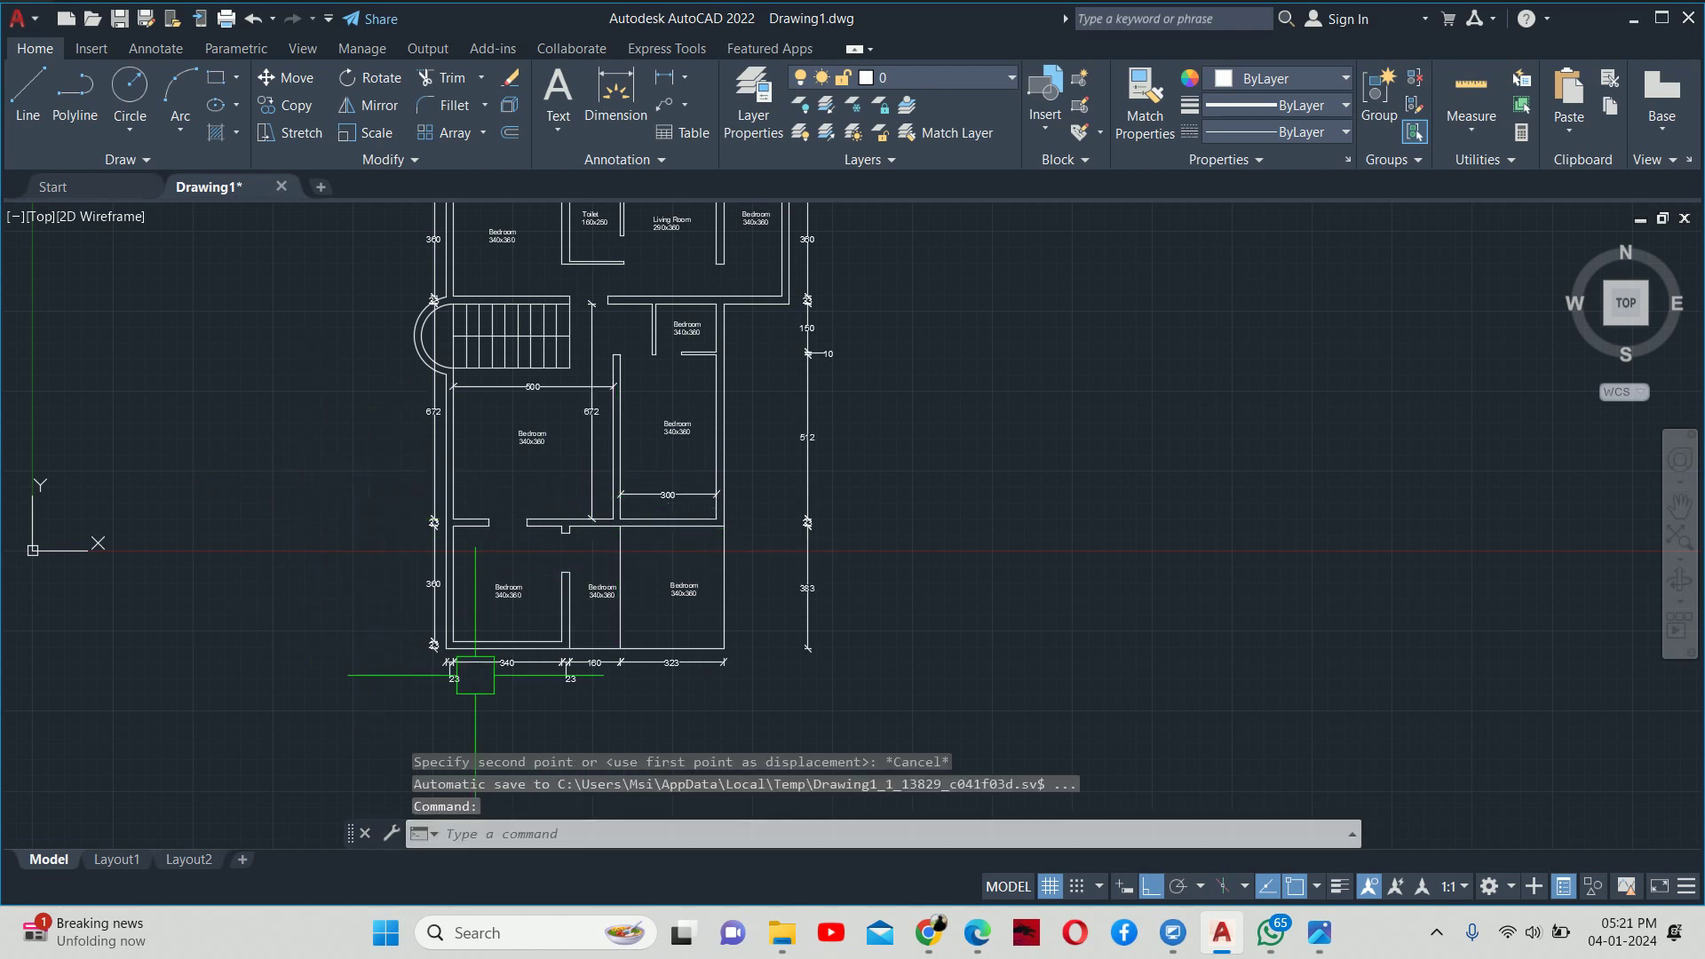
{"action": "middle_click_drag", "start_coordinate": [753, 520], "coordinate": [751, 489]}
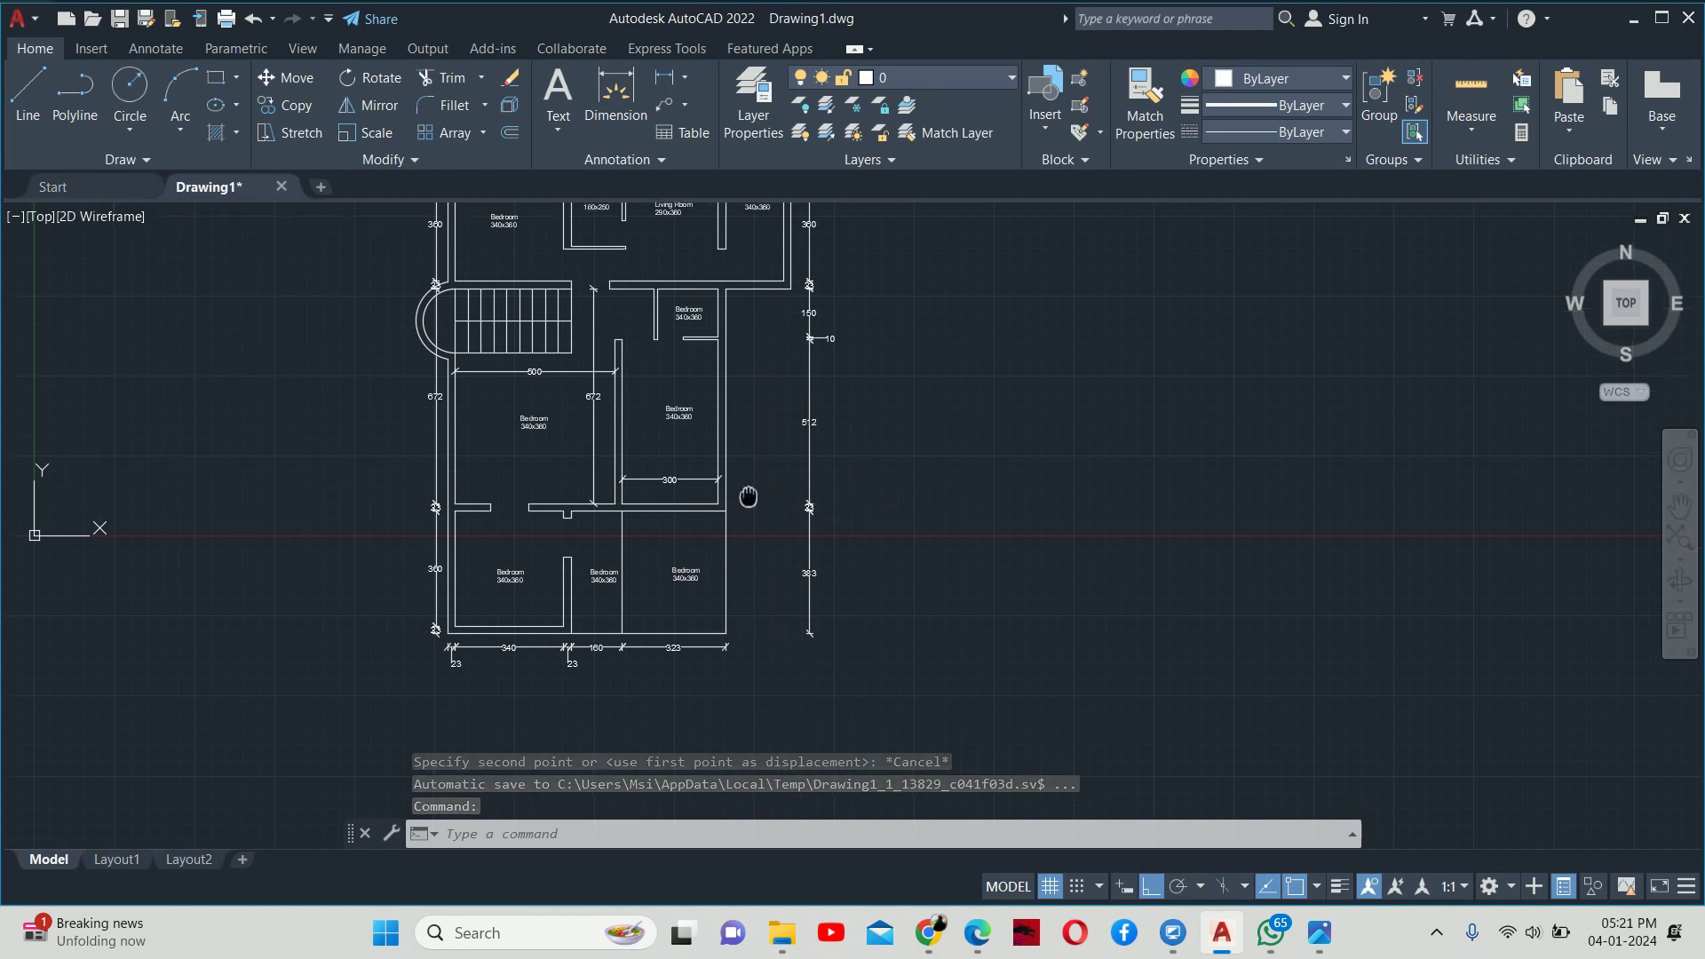
{"action": "type", "text": "s"}
{"action": "key", "text": "Return"}
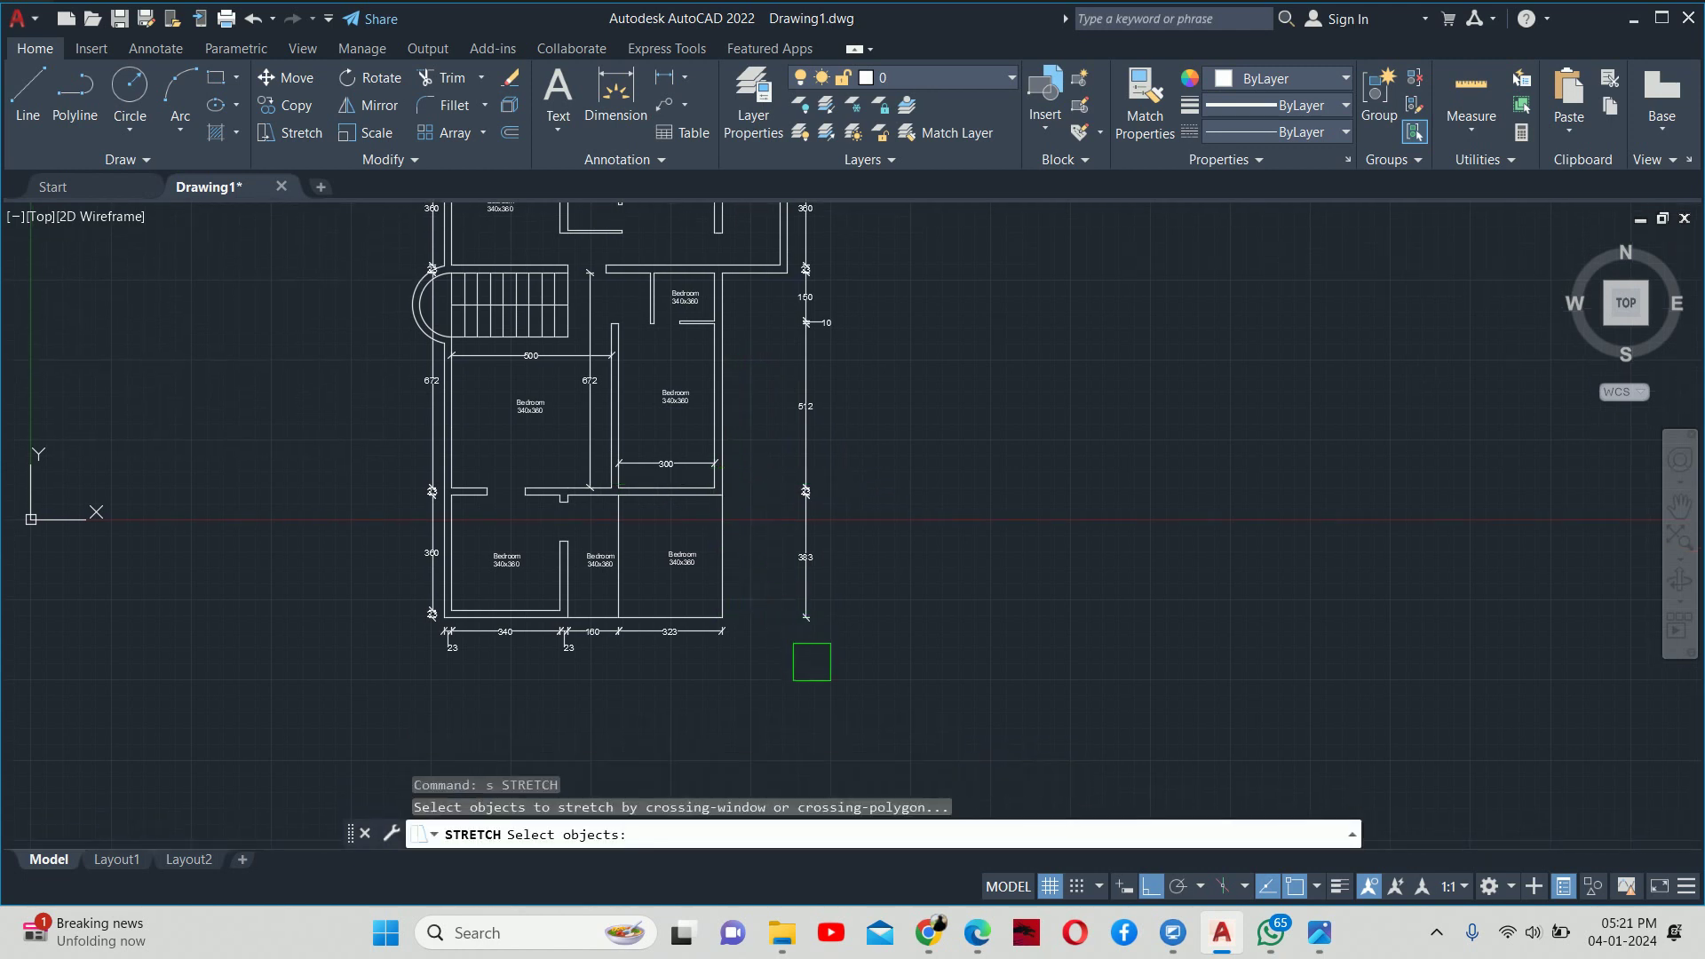
- Try crossing selections over the lower walls and dimensions, cancelling and restarting STRETCH twice
{"action": "left_click", "coordinate": [841, 677]}
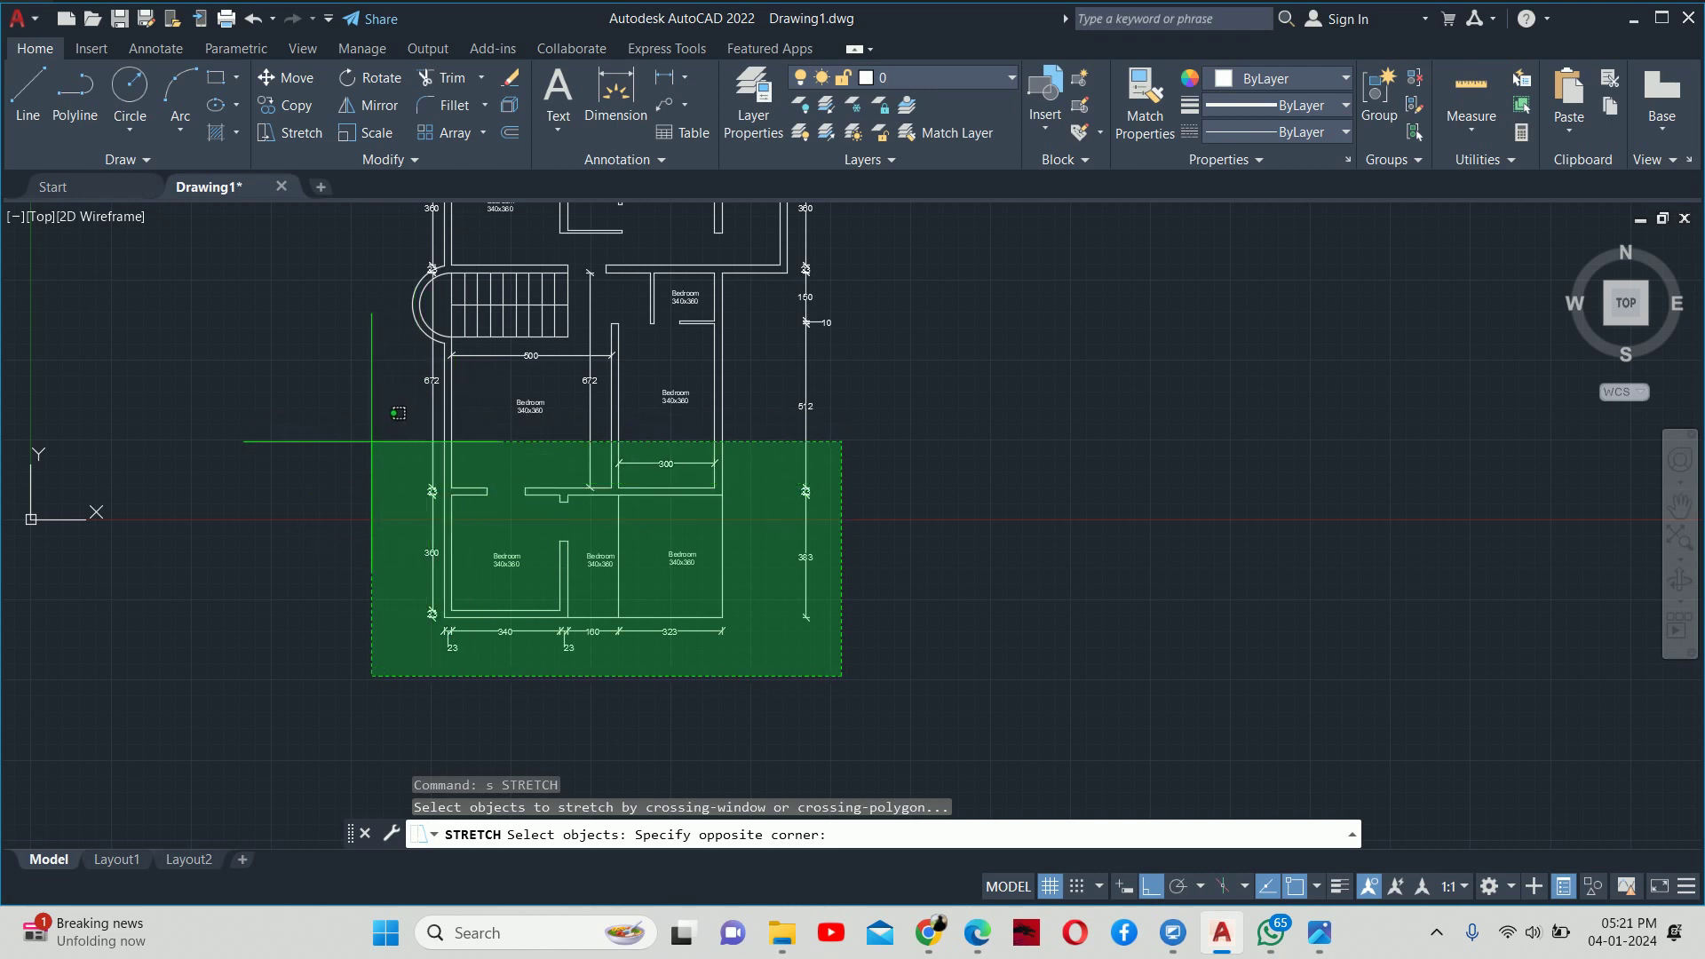
{"action": "left_click", "coordinate": [391, 351]}
{"action": "key", "text": "Escape"}
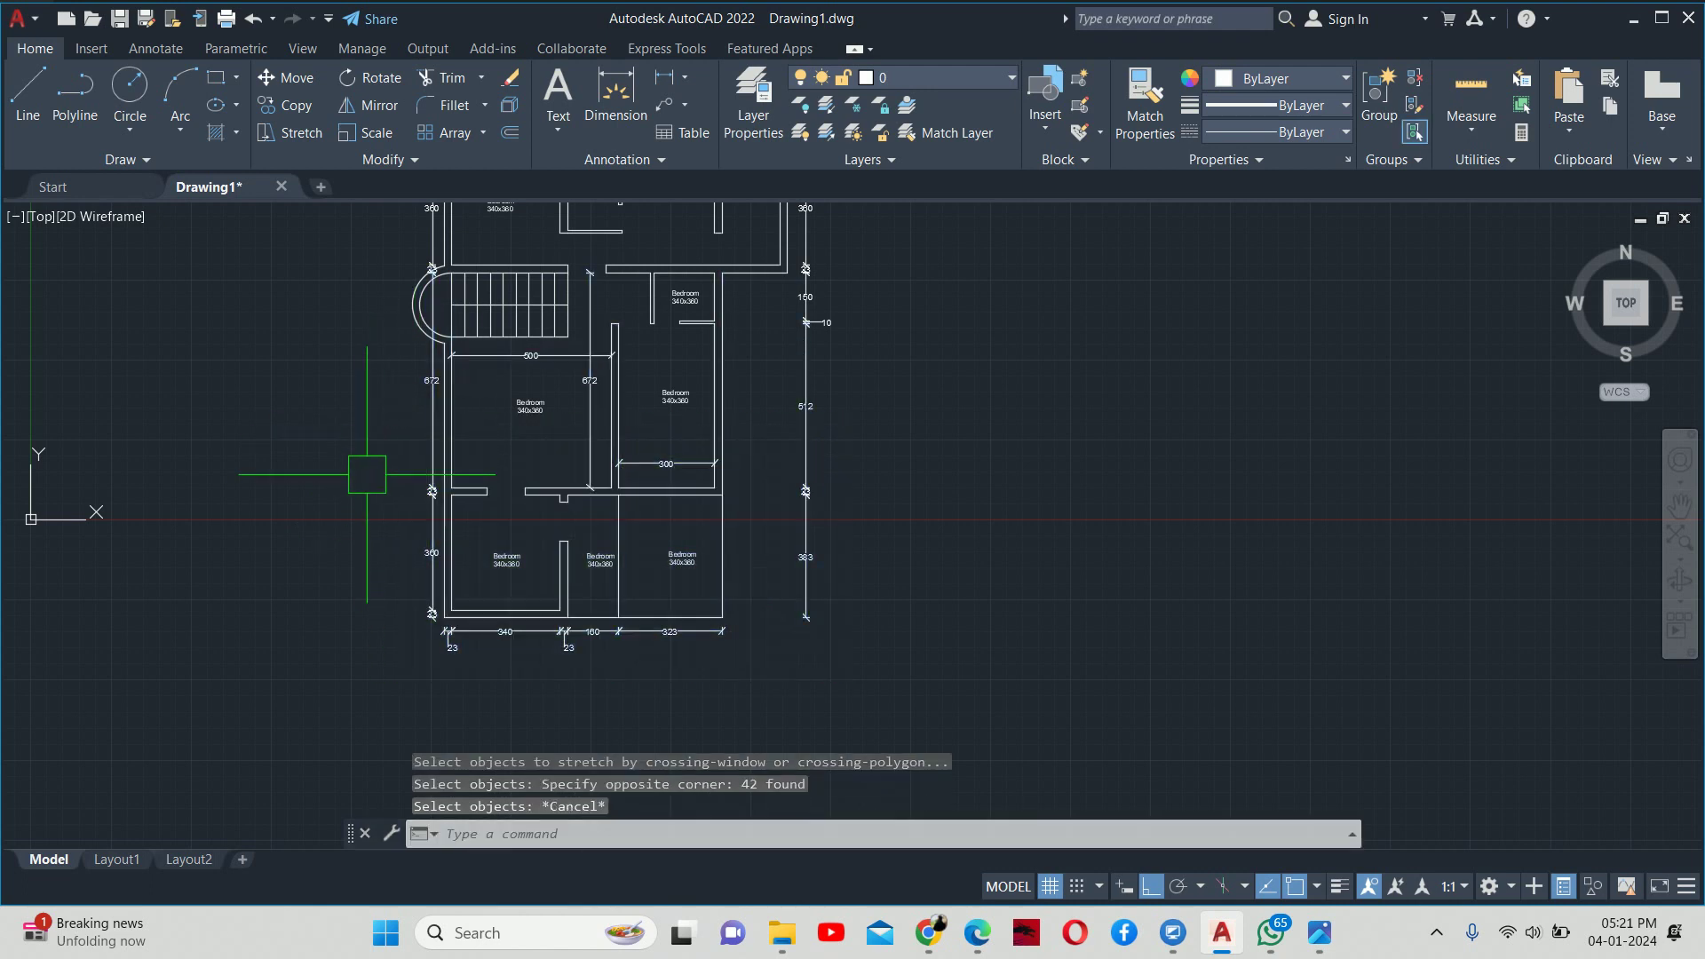
{"action": "key", "text": "Return"}
{"action": "left_click", "coordinate": [936, 699]}
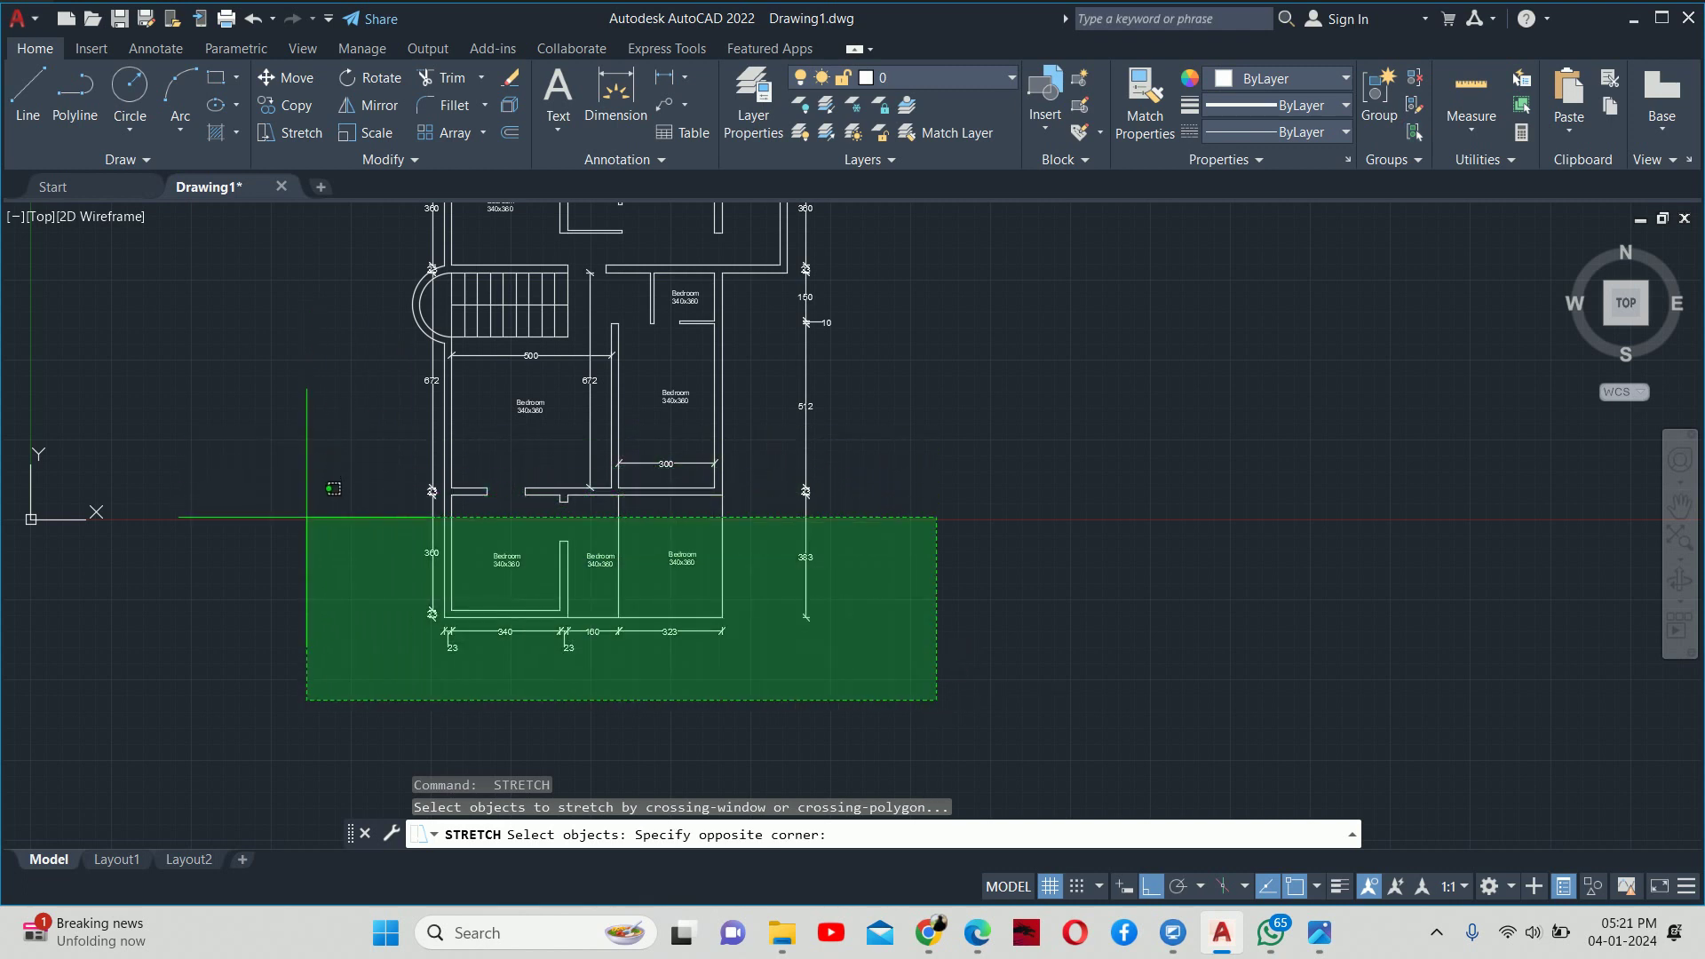
{"action": "left_click", "coordinate": [305, 557]}
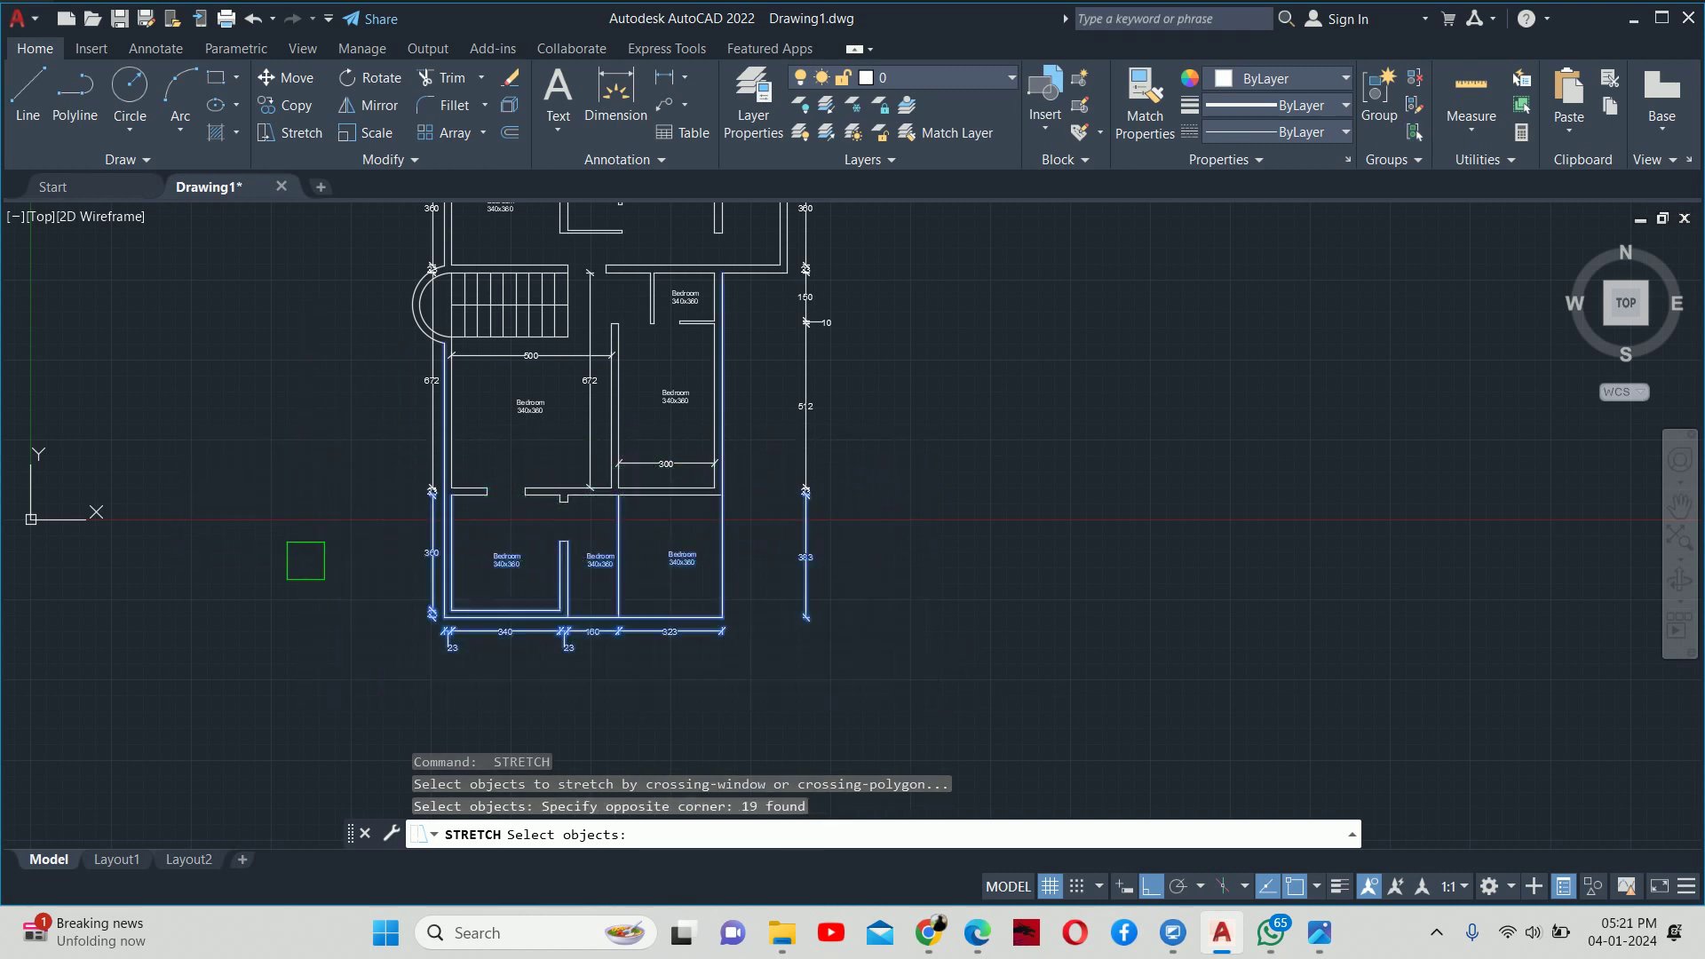
{"action": "key", "text": "Return"}
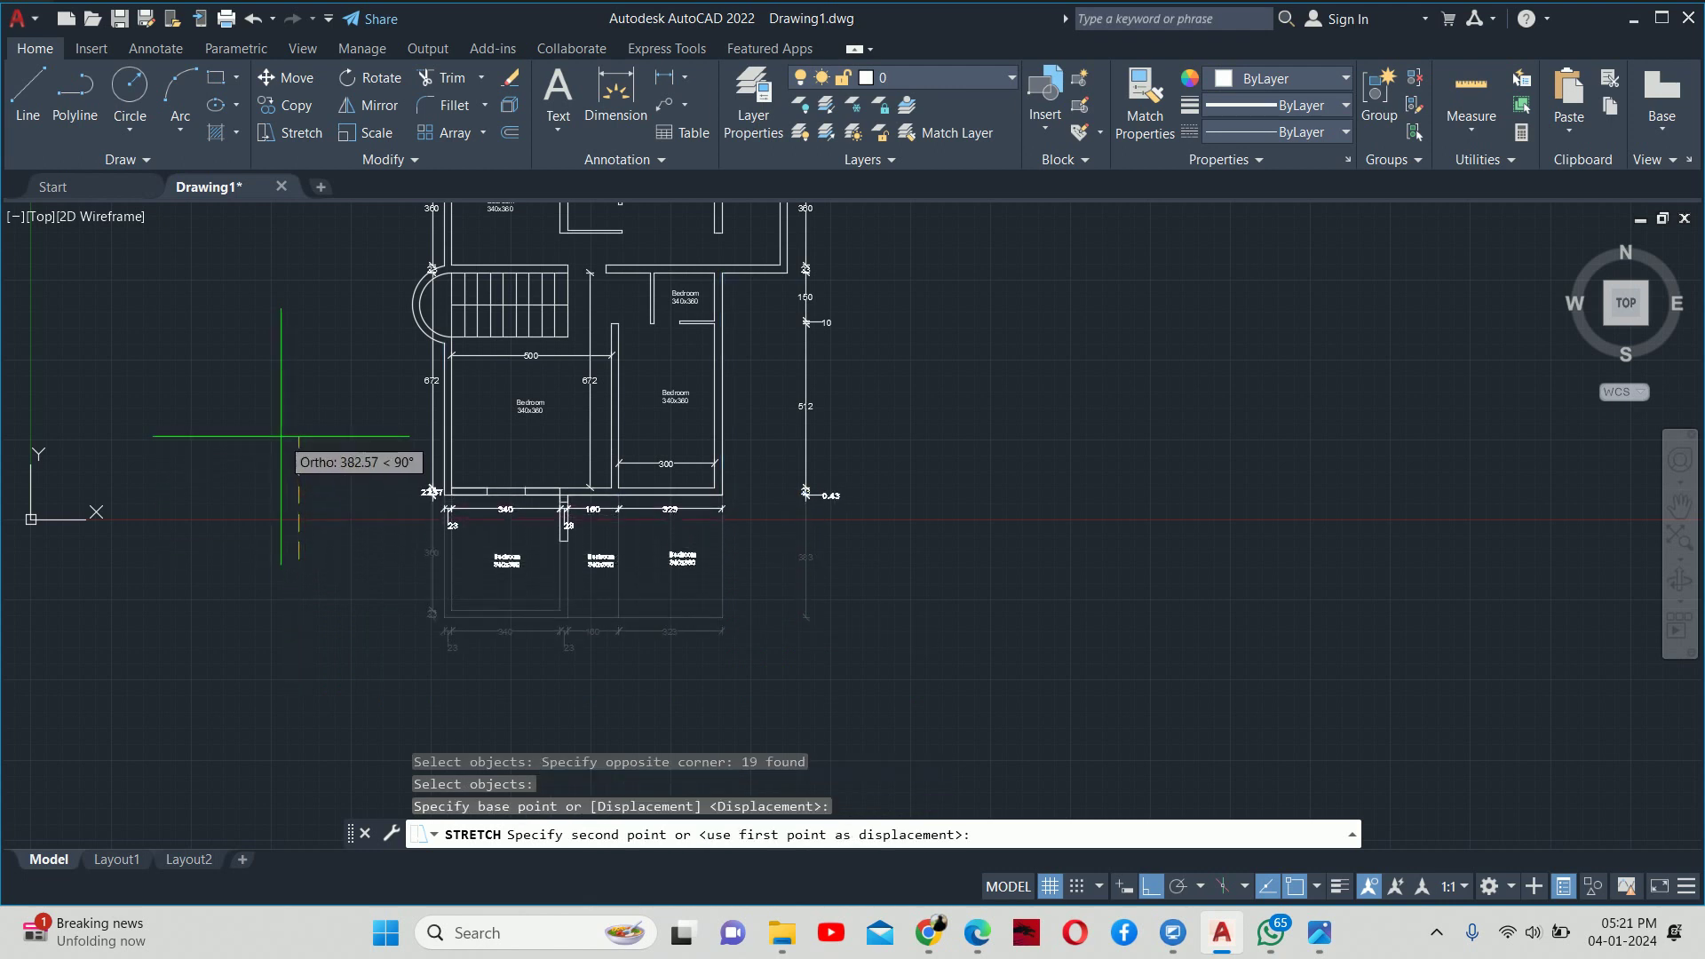
{"action": "key", "text": "Escape"}
{"action": "key", "text": "Return"}
- Crossing-select the lower walls and dimensions and stretch them 160 upward from the wall corner
{"action": "left_click", "coordinate": [886, 696]}
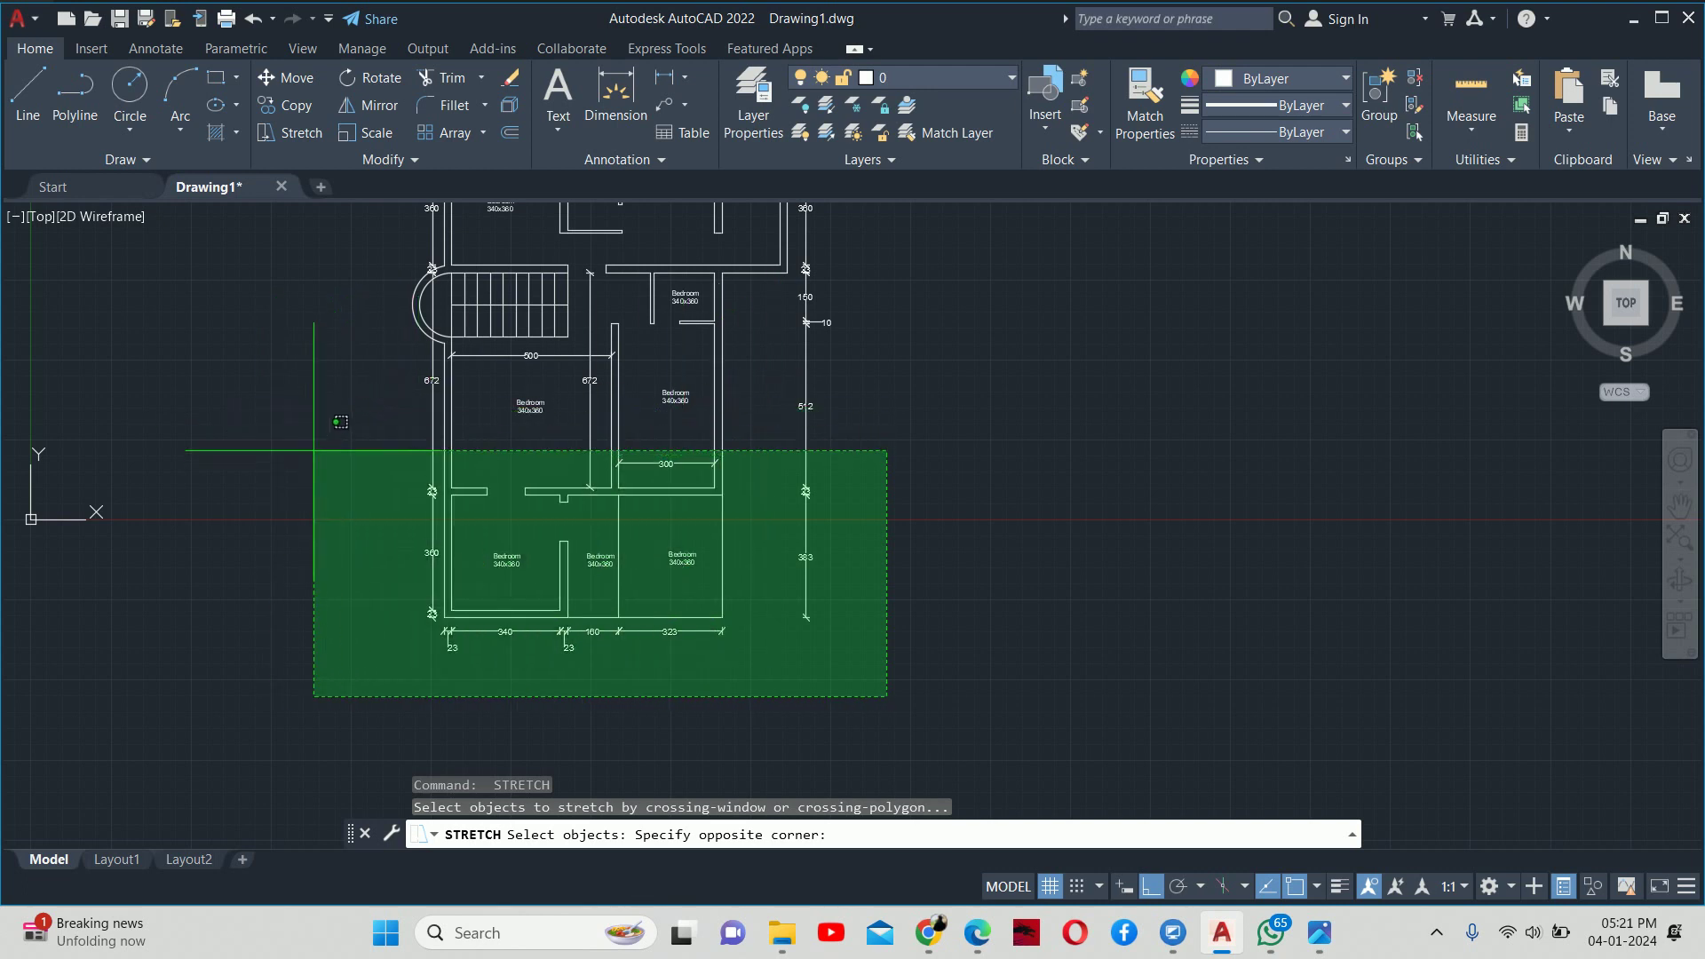
{"action": "left_click", "coordinate": [316, 441]}
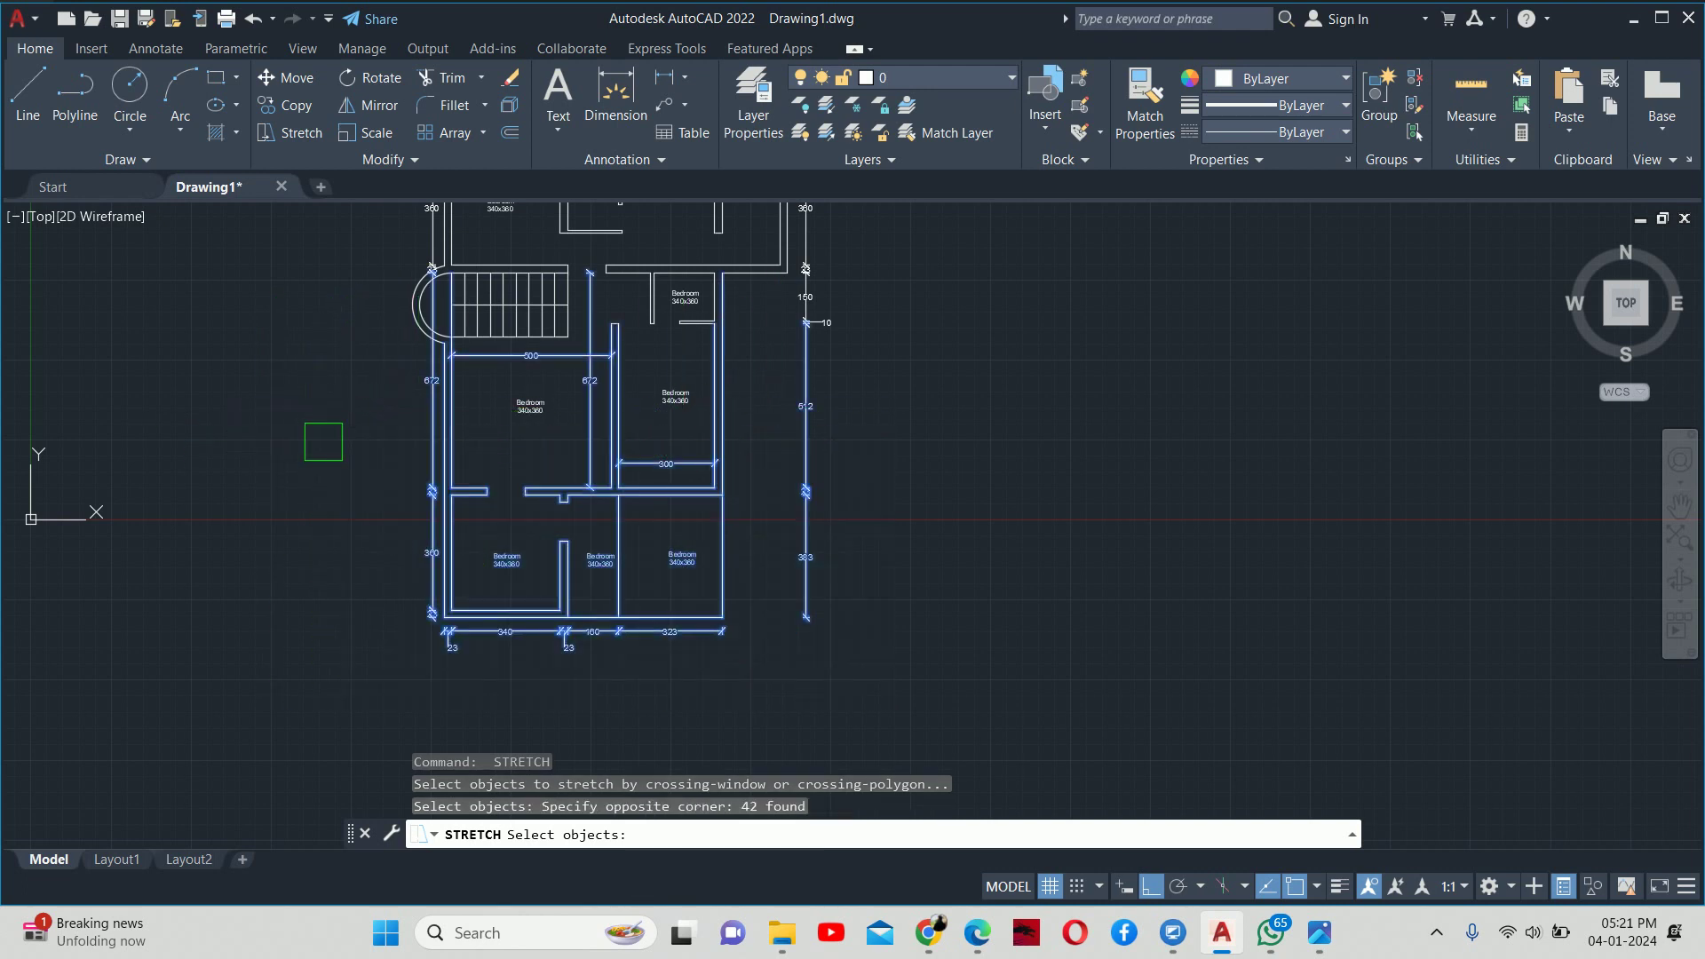
{"action": "key", "text": "Return"}
{"action": "scroll", "coordinate": [529, 442], "scroll_direction": "up", "scroll_amount": 4}
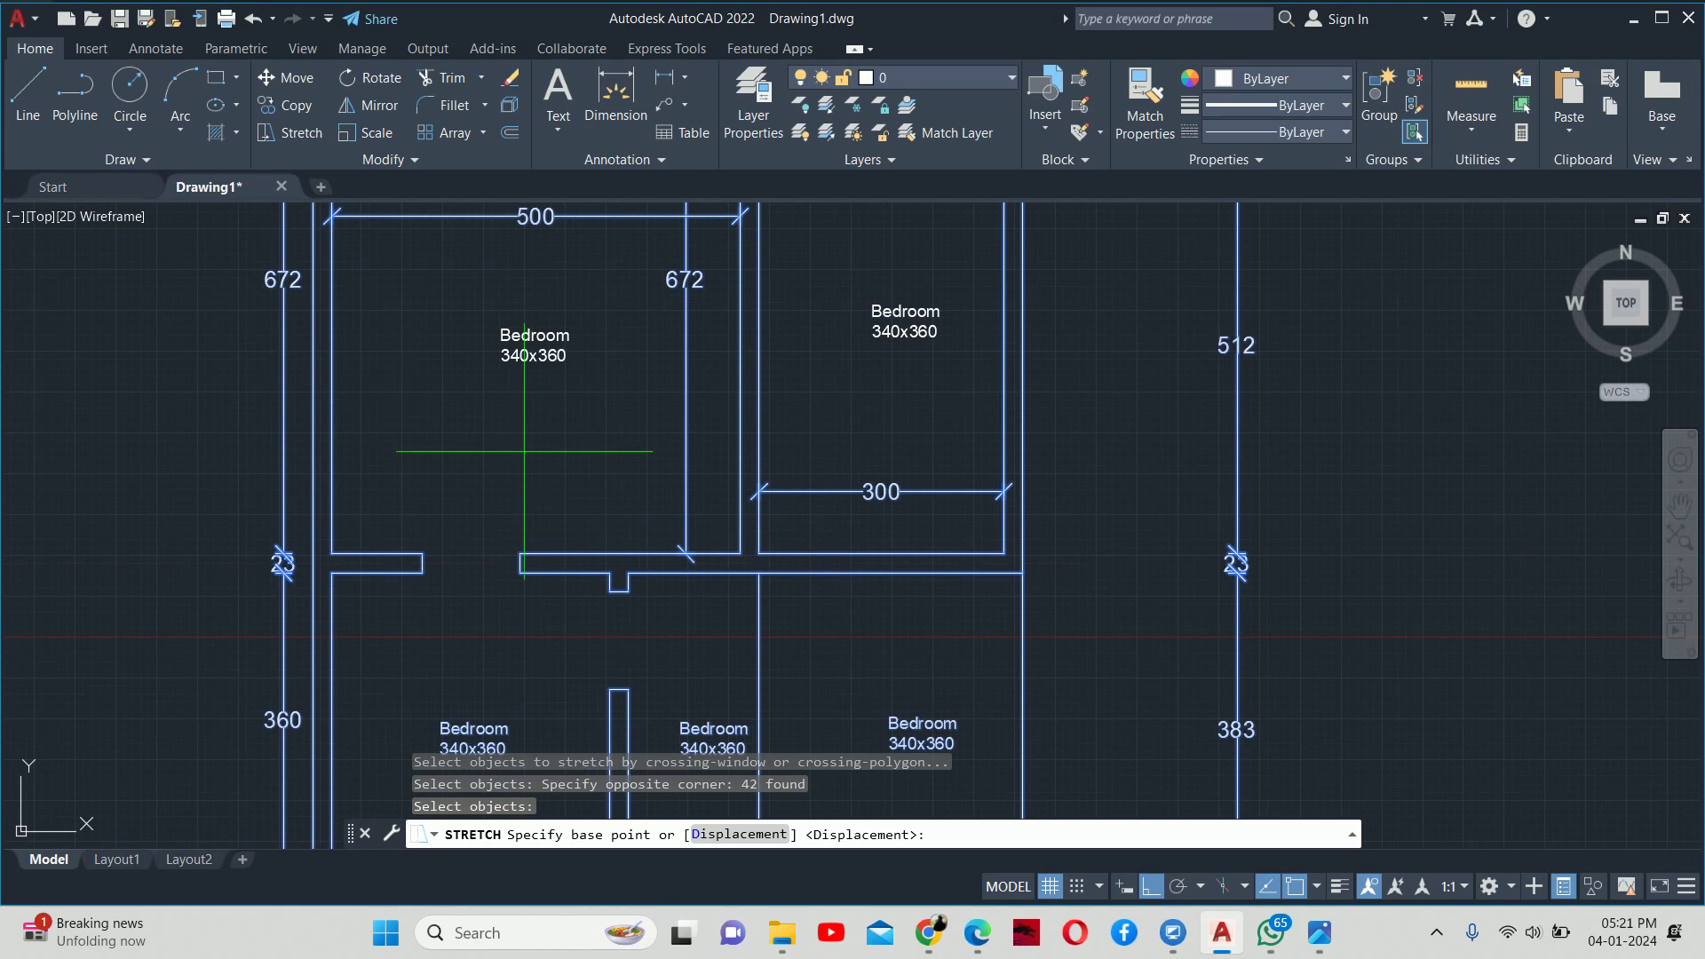
{"action": "left_click", "coordinate": [421, 553]}
{"action": "type", "text": "160"}
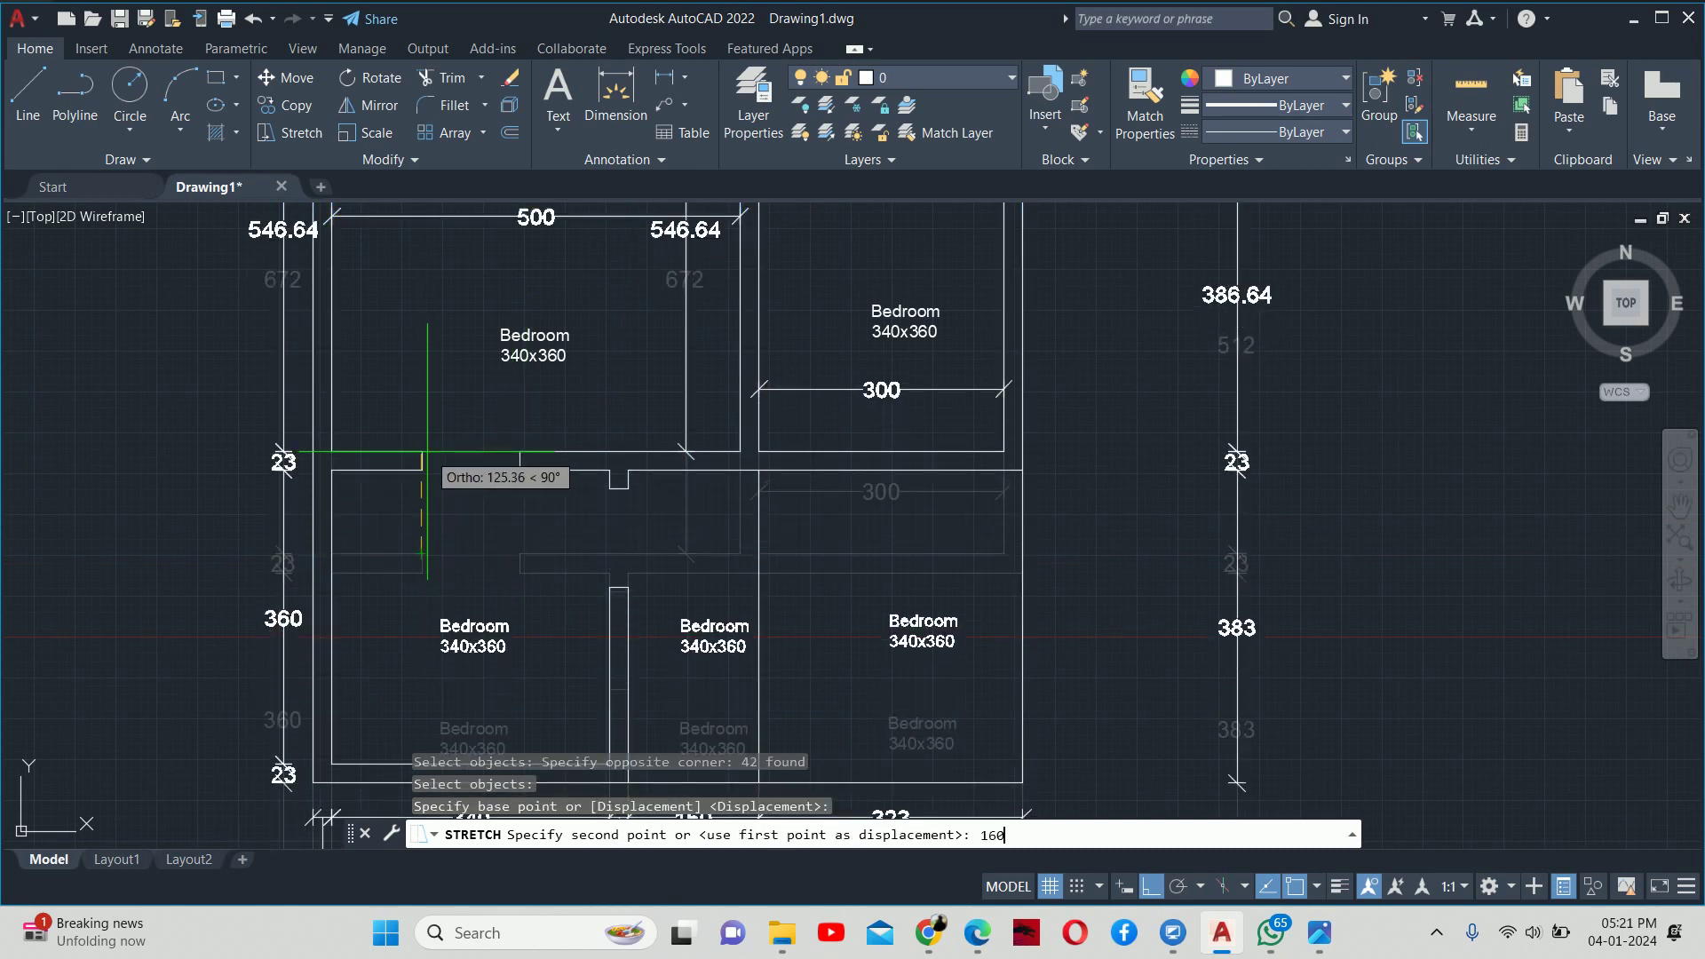
{"action": "key", "text": "Return"}
{"action": "key", "text": "Escape"}
{"action": "key", "text": "Escape"}
{"action": "scroll", "coordinate": [525, 400], "scroll_direction": "down", "scroll_amount": 5}
{"action": "middle_click_drag", "start_coordinate": [621, 337], "coordinate": [659, 402]}
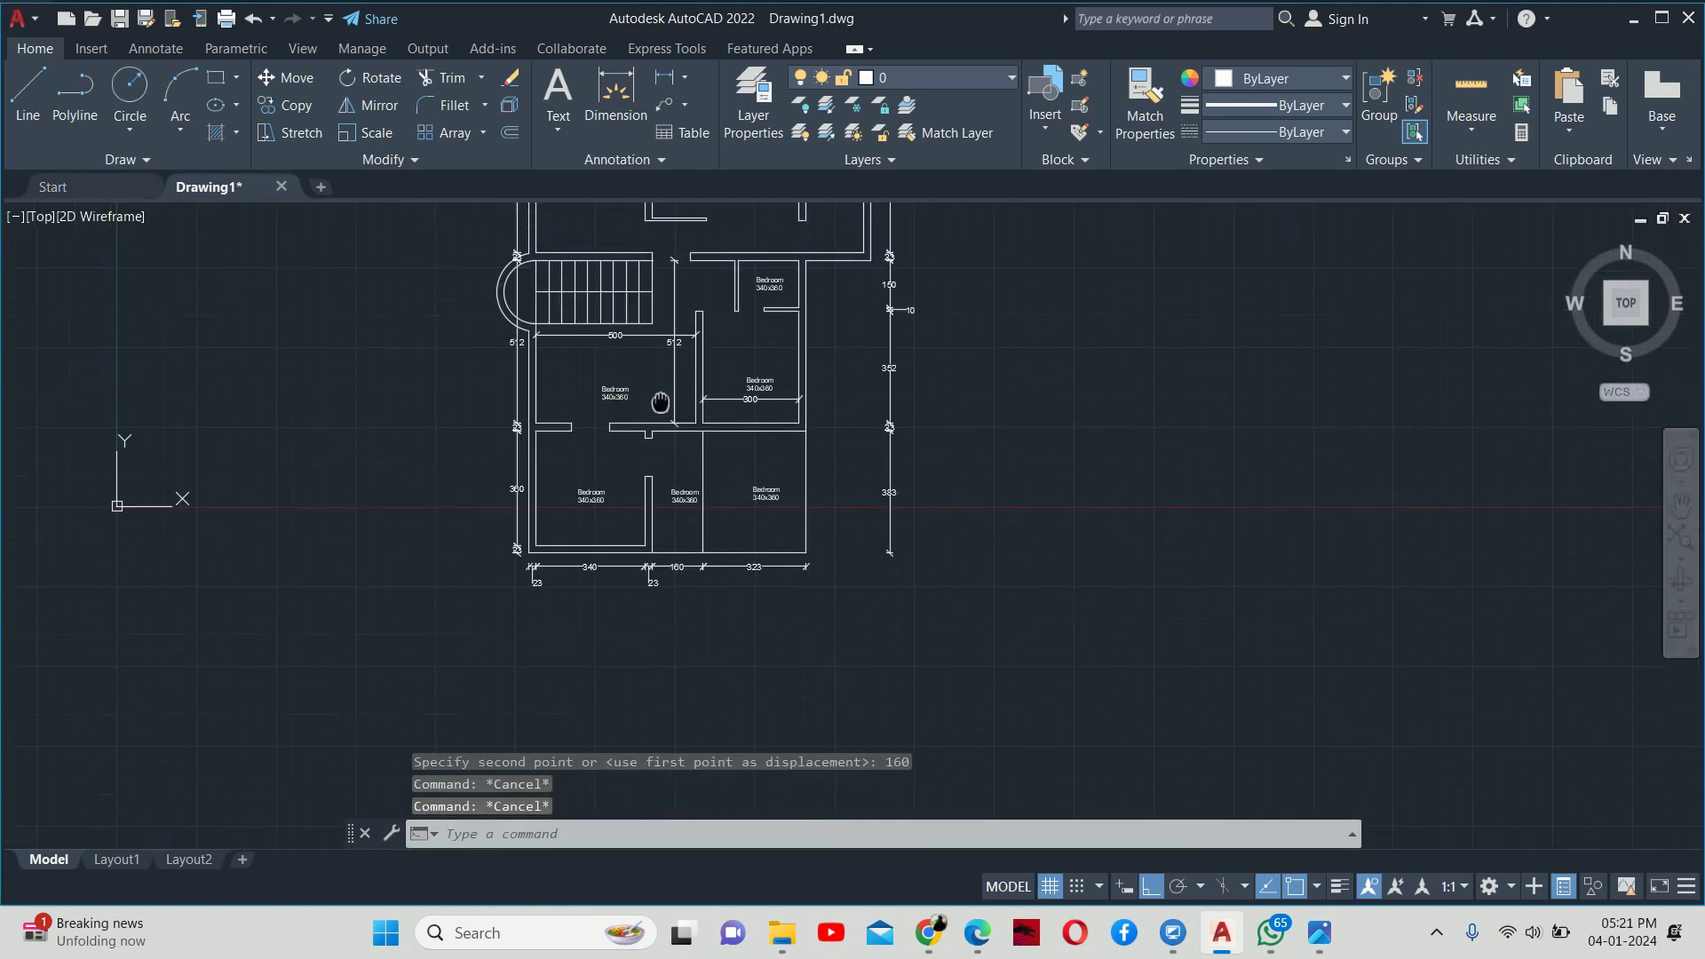
{"action": "scroll", "coordinate": [685, 381], "scroll_direction": "up", "scroll_amount": 2}
{"action": "scroll", "coordinate": [692, 381], "scroll_direction": "up", "scroll_amount": 2}
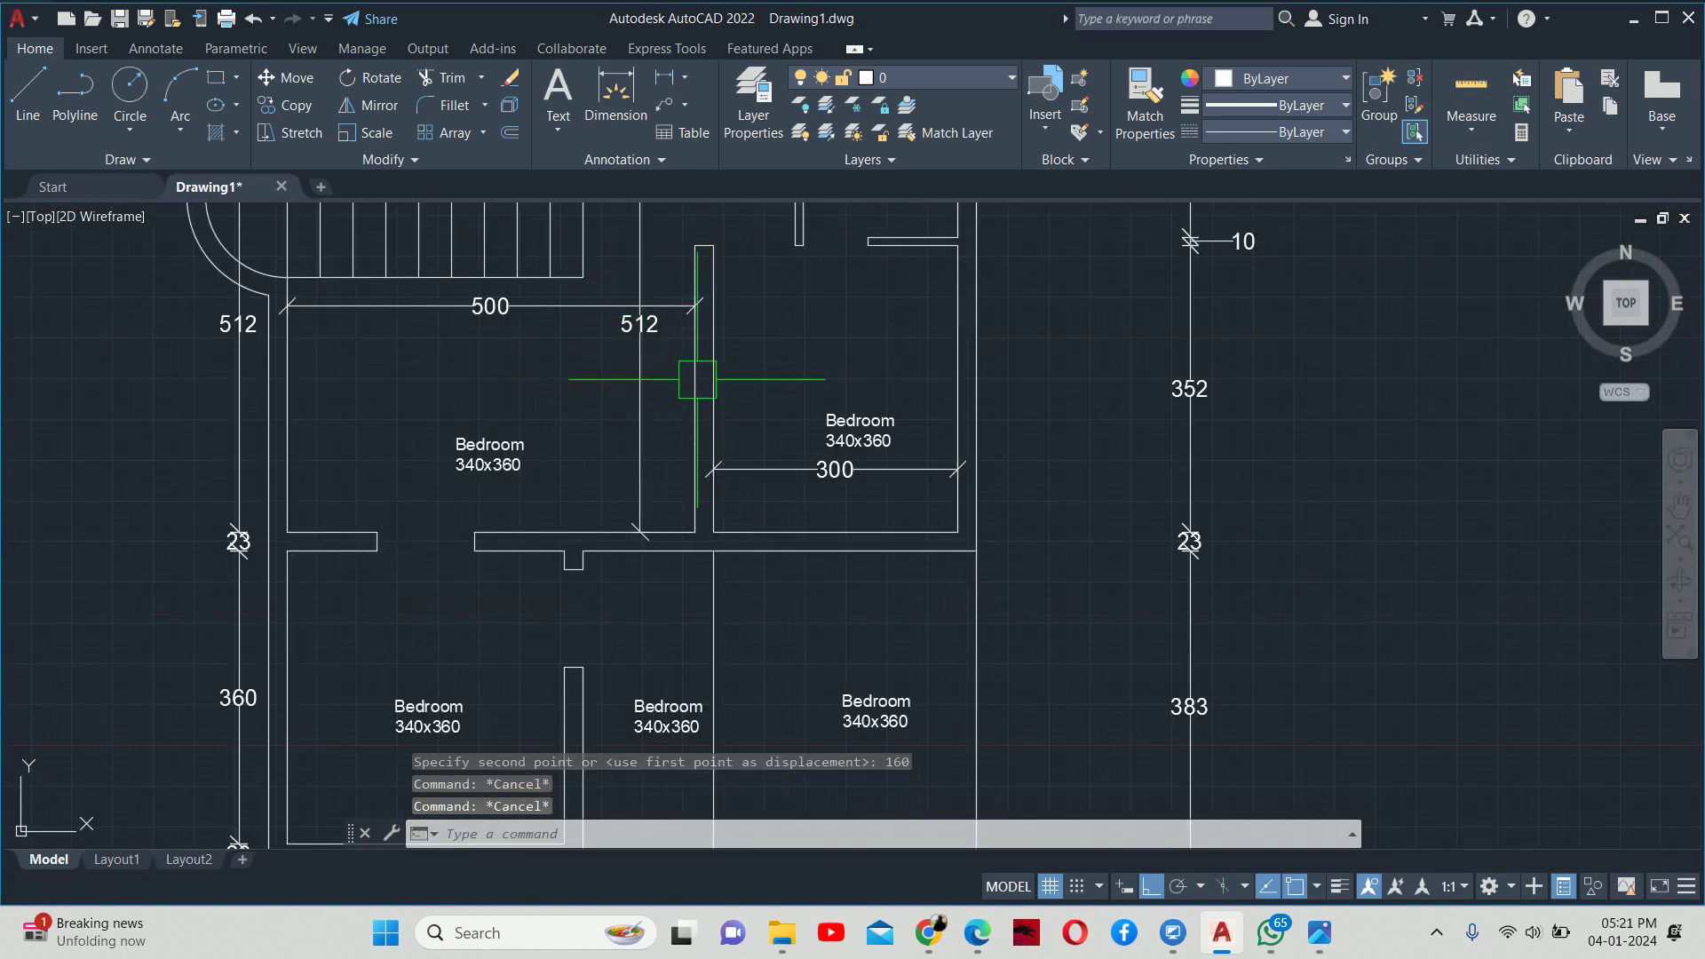
{"action": "scroll", "coordinate": [697, 379], "scroll_direction": "down", "scroll_amount": 4}
{"action": "scroll", "coordinate": [998, 412], "scroll_direction": "up", "scroll_amount": 4}
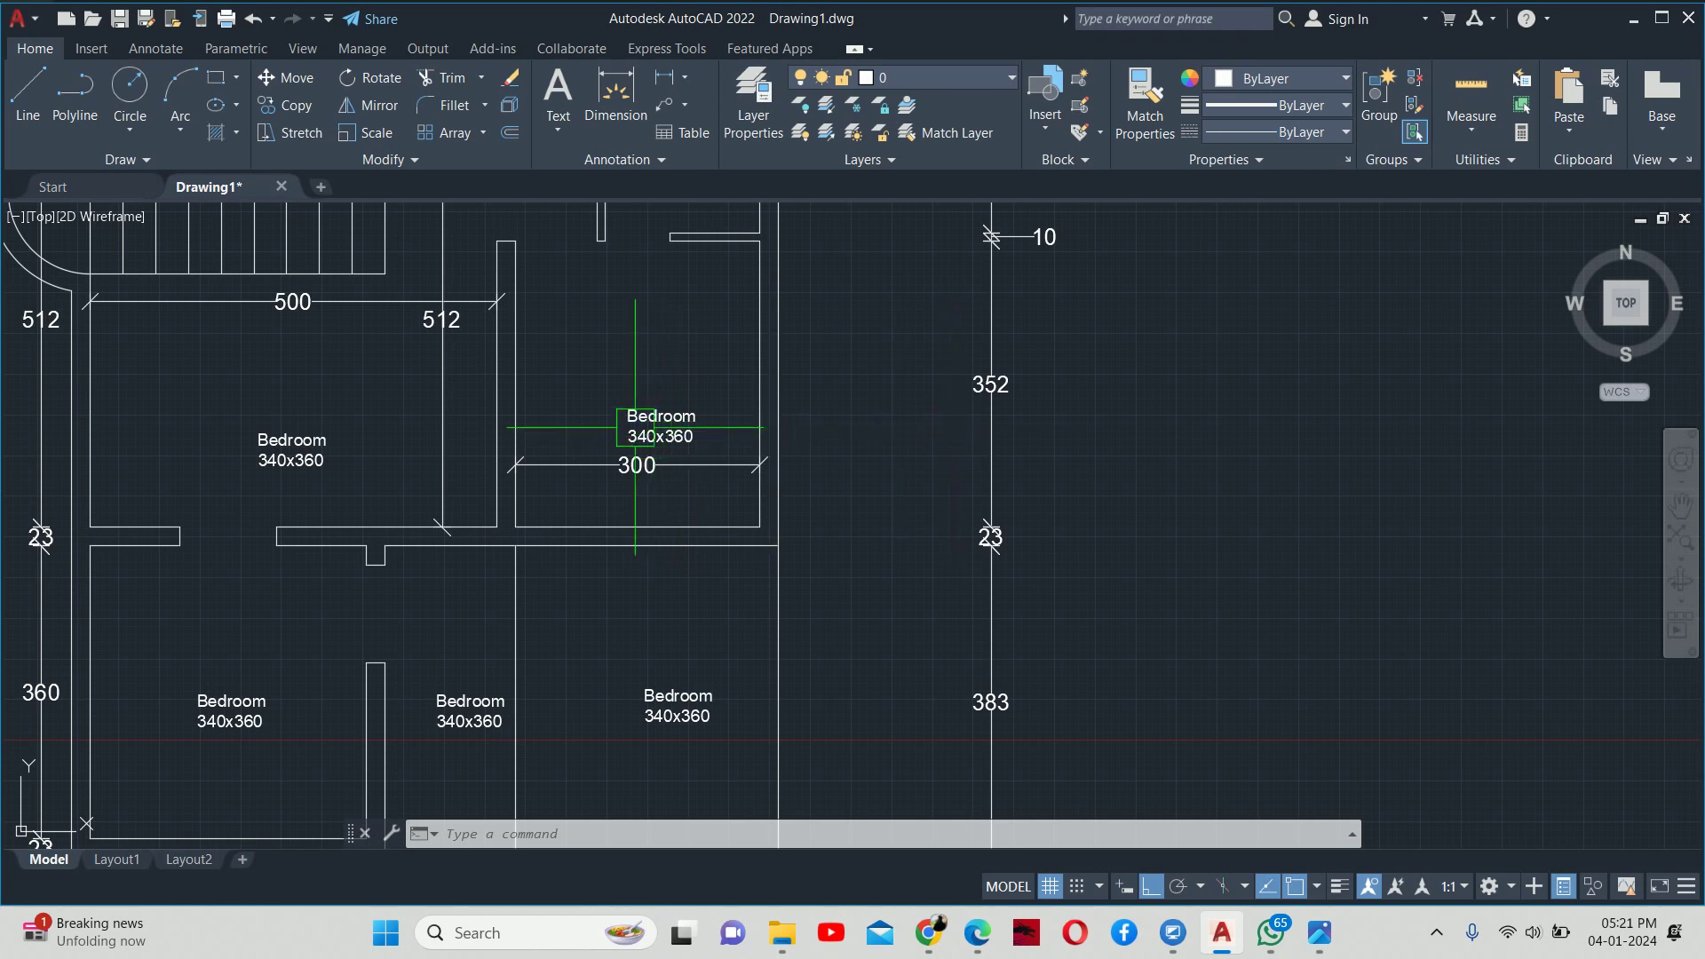
{"action": "scroll", "coordinate": [649, 426], "scroll_direction": "down", "scroll_amount": 2}
{"action": "scroll", "coordinate": [701, 444], "scroll_direction": "down", "scroll_amount": 2}
{"action": "middle_click_drag", "start_coordinate": [504, 293], "coordinate": [553, 421]}
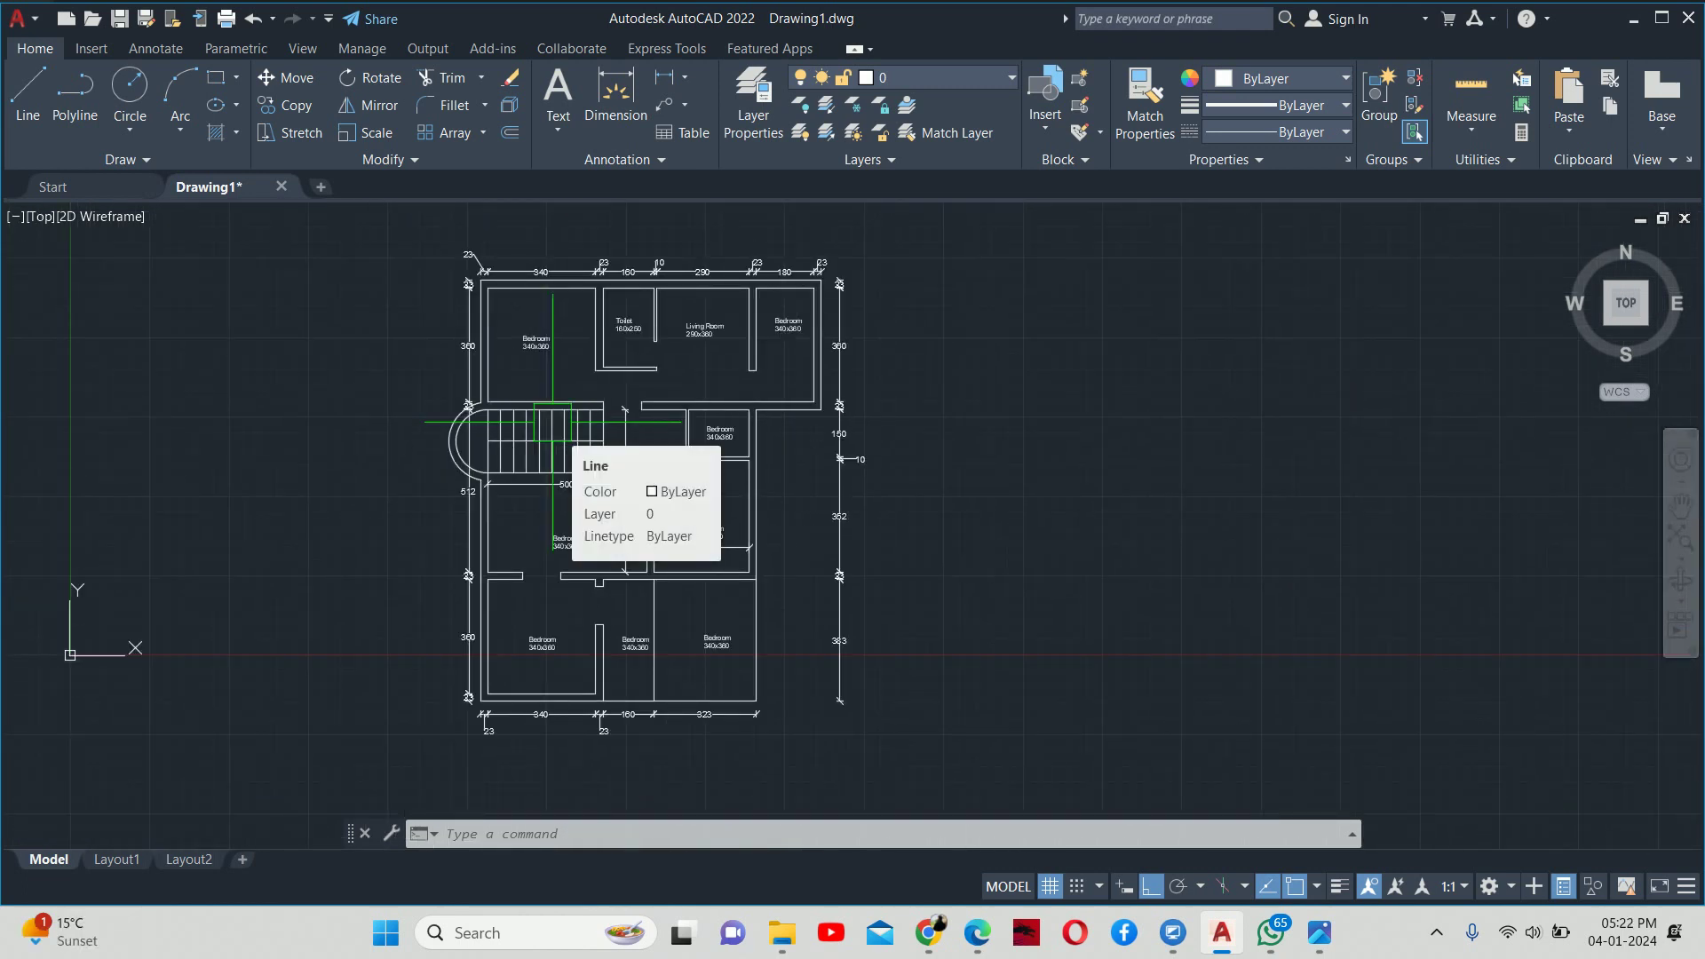
{"action": "mouse_move", "coordinate": [552, 422]}
{"action": "middle_mouse_down"}
{"action": "mouse_move", "coordinate": [569, 388]}
{"action": "mouse_move", "coordinate": [578, 405]}
{"action": "middle_mouse_up"}
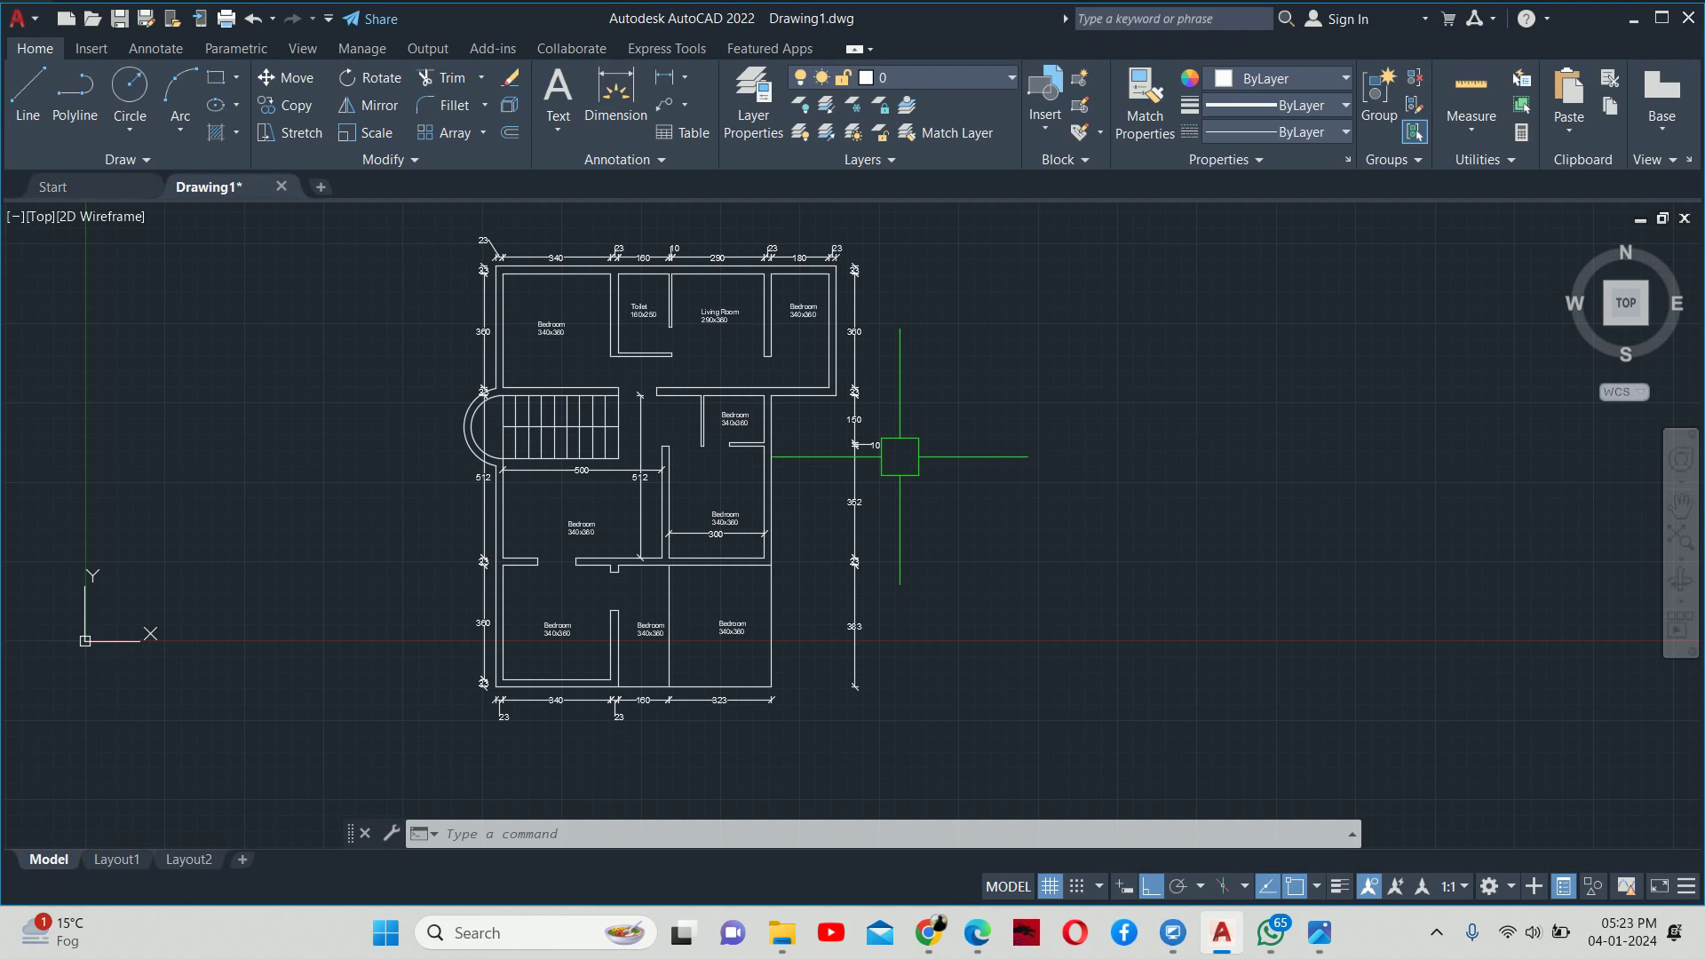
{"action": "key", "text": "alt"}
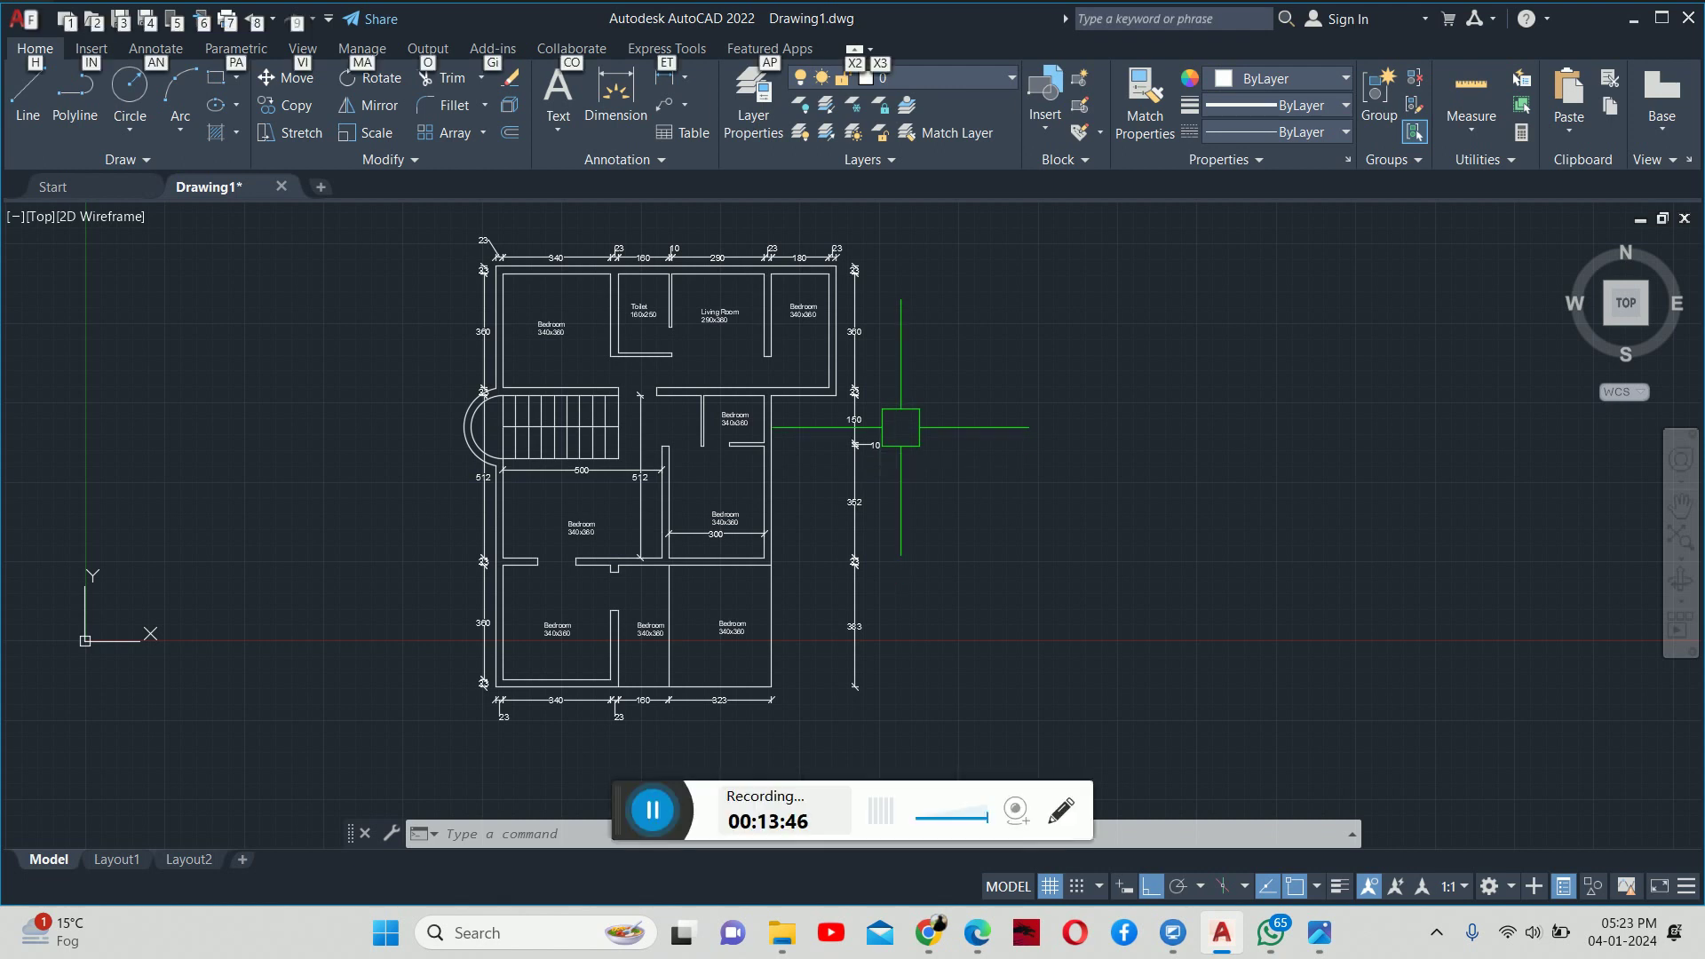